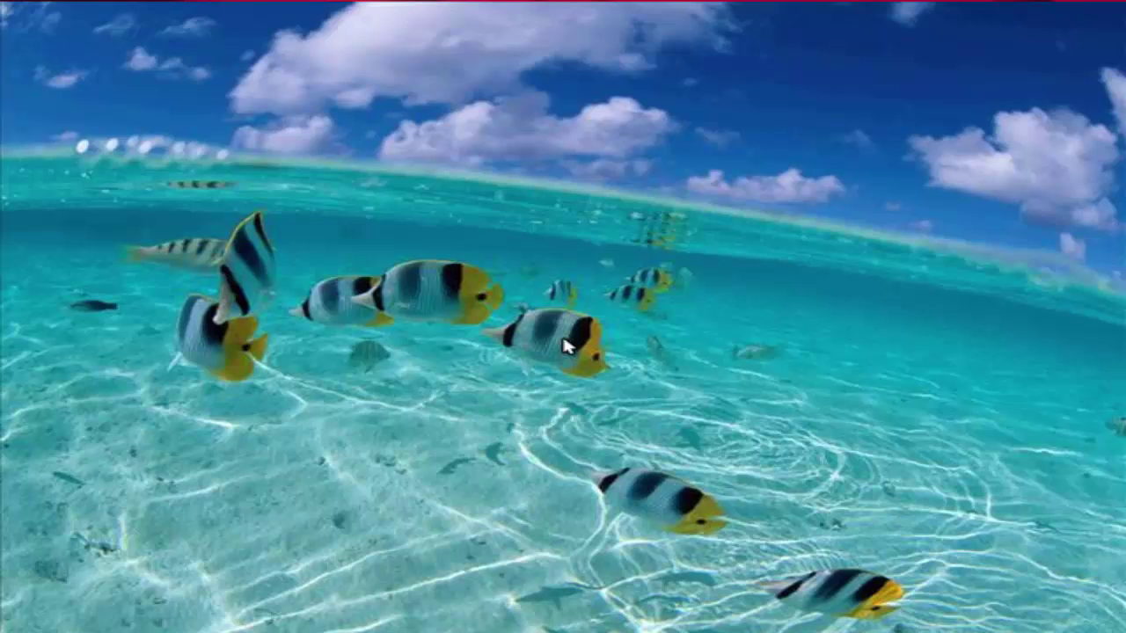
Return to Explorer and play intro_oishii.swf from the Bab 2 sample folder.
{"action": "key", "text": "alt+Tab"}
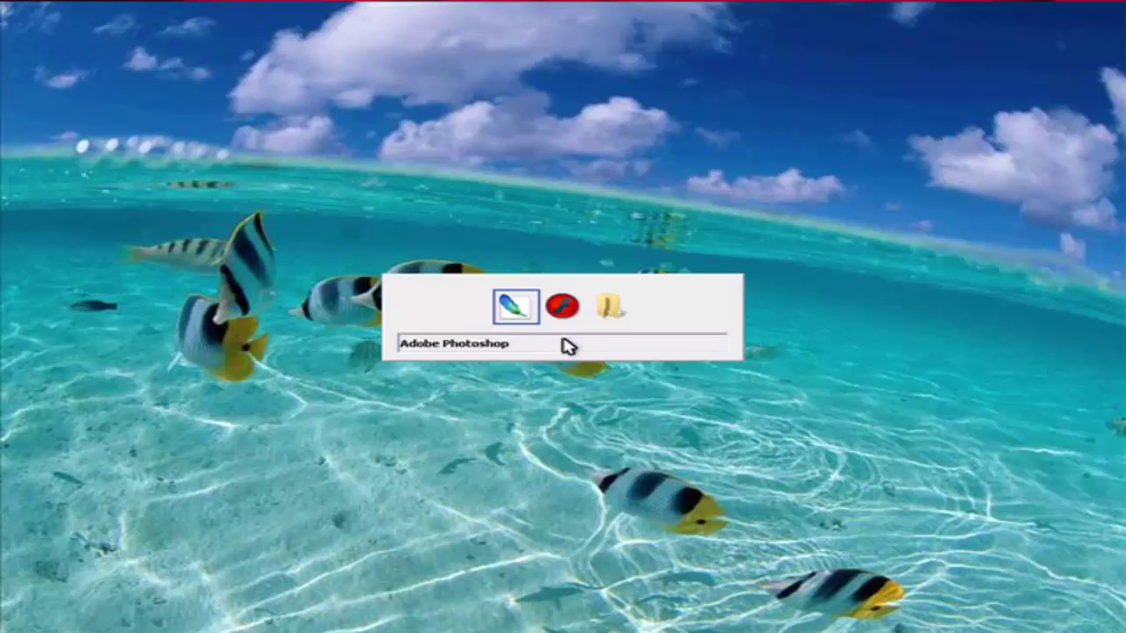
{"action": "key", "text": "alt+Tab"}
{"action": "key", "text": "alt+Tab"}
{"action": "left_click", "coordinate": [350, 187]}
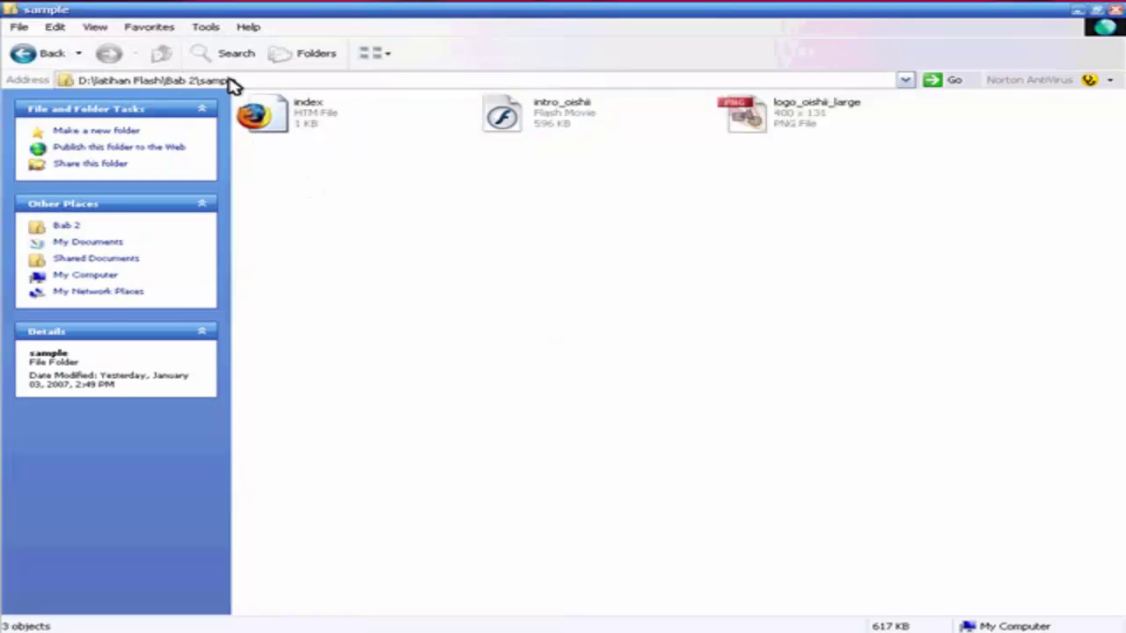
{"action": "left_click", "coordinate": [163, 54]}
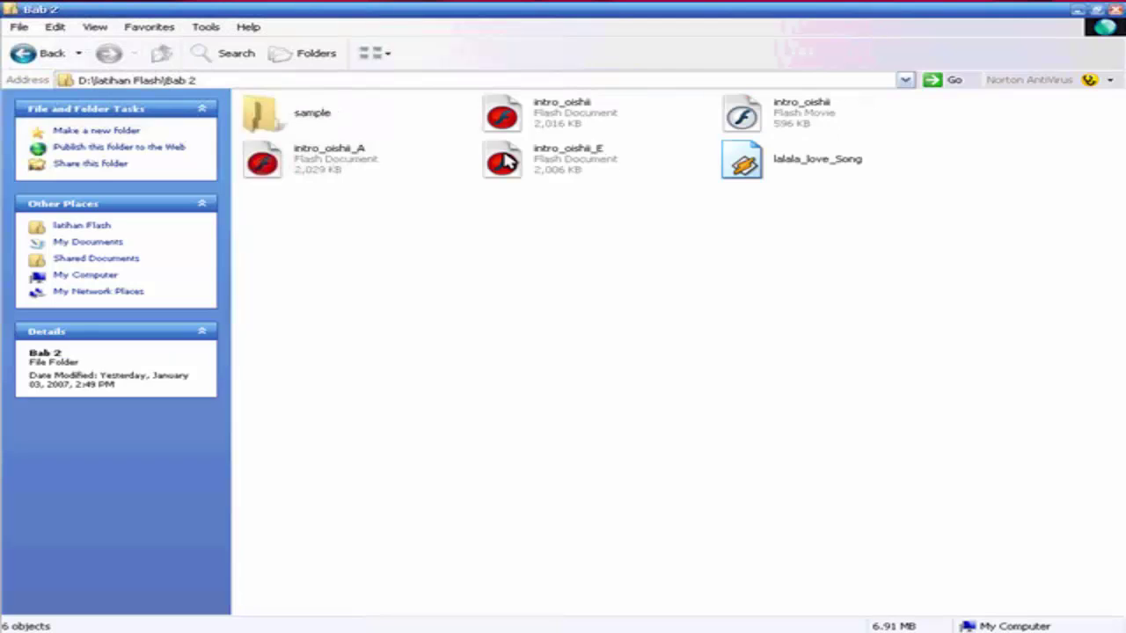
{"action": "double_click", "coordinate": [334, 119]}
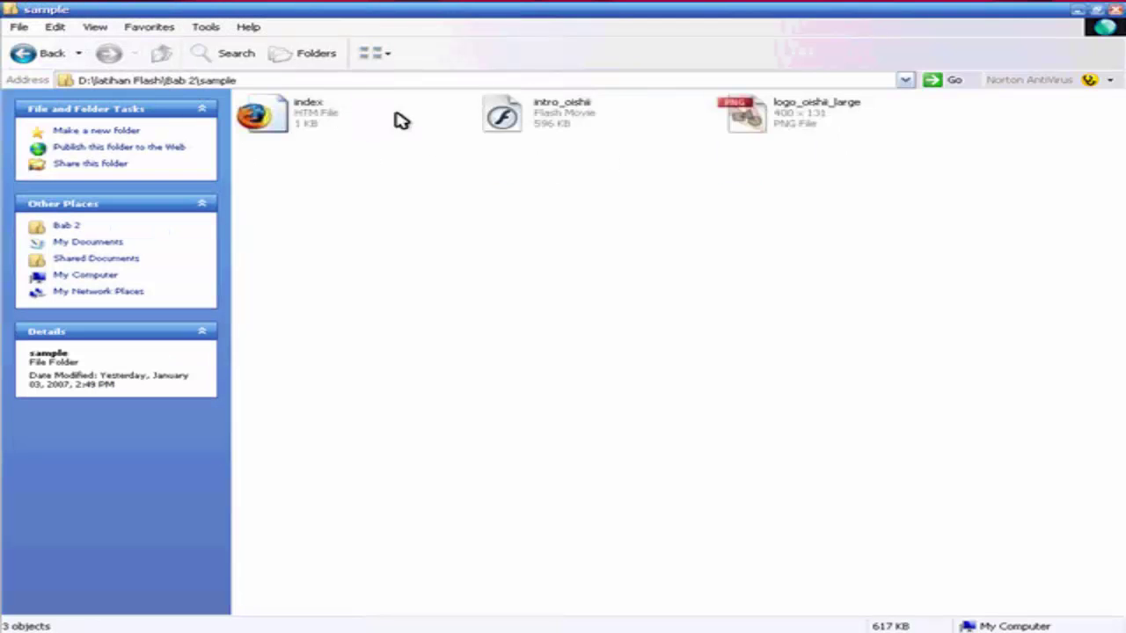
{"action": "double_click", "coordinate": [545, 122]}
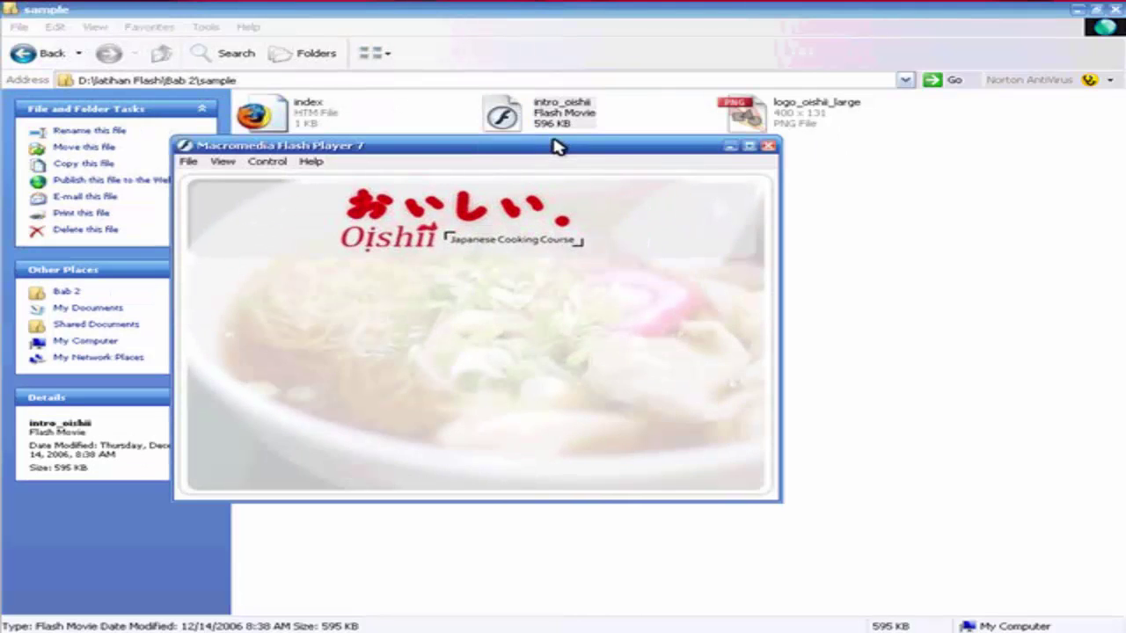
Move the Flash Player window right and switch the intro's music on.
{"action": "left_click_drag", "start_coordinate": [556, 146], "coordinate": [692, 146]}
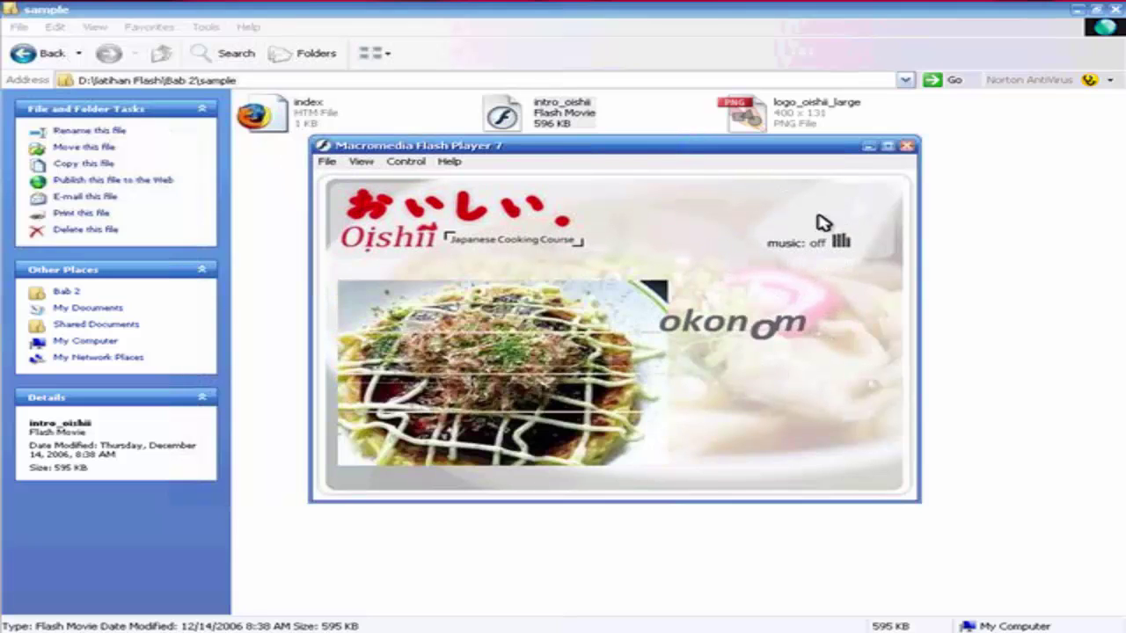
{"action": "left_click", "coordinate": [805, 244]}
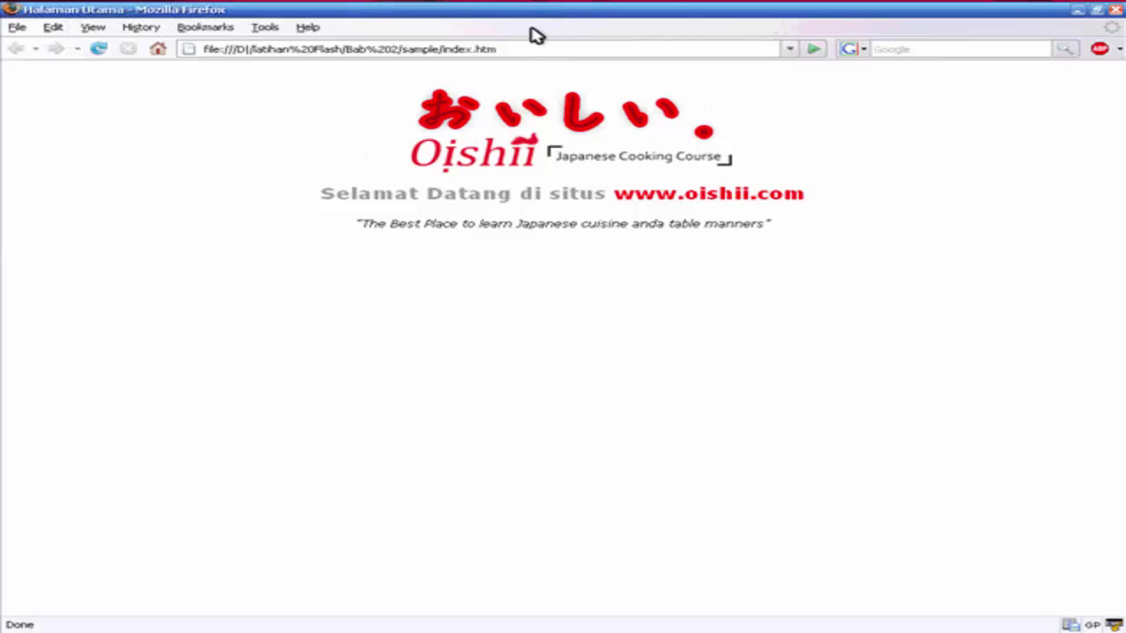
Close Firefox and the intro movie window, then switch to Photoshop.
{"action": "left_click", "coordinate": [1116, 10]}
{"action": "left_click", "coordinate": [916, 146]}
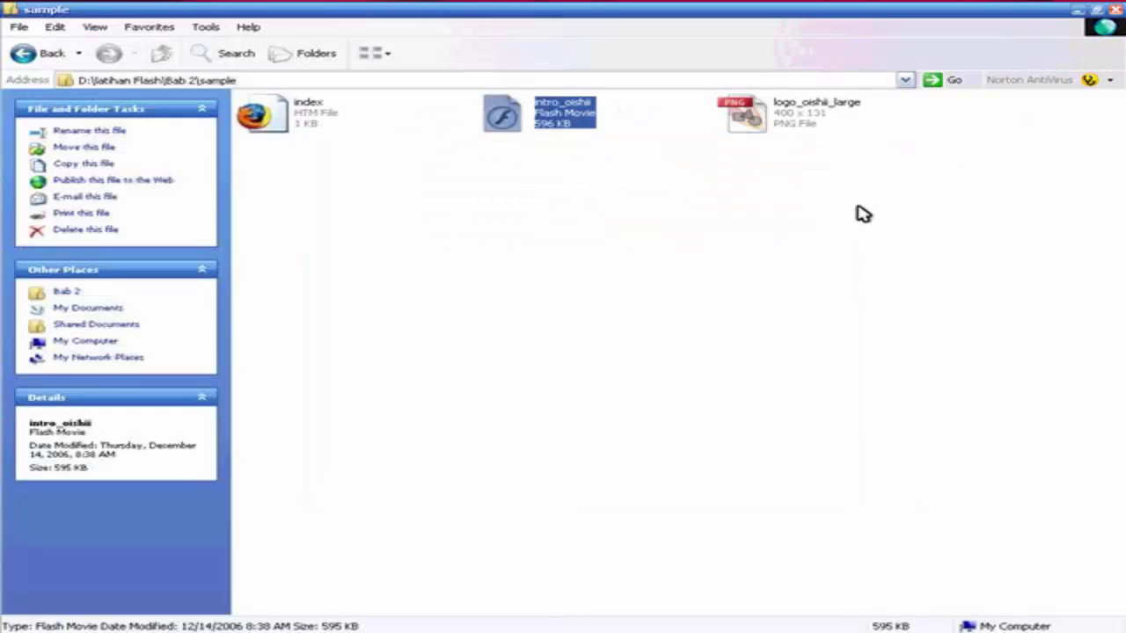
{"action": "left_click", "coordinate": [646, 311]}
{"action": "key", "text": "alt+Tab"}
{"action": "key", "text": "alt+shift+Tab"}
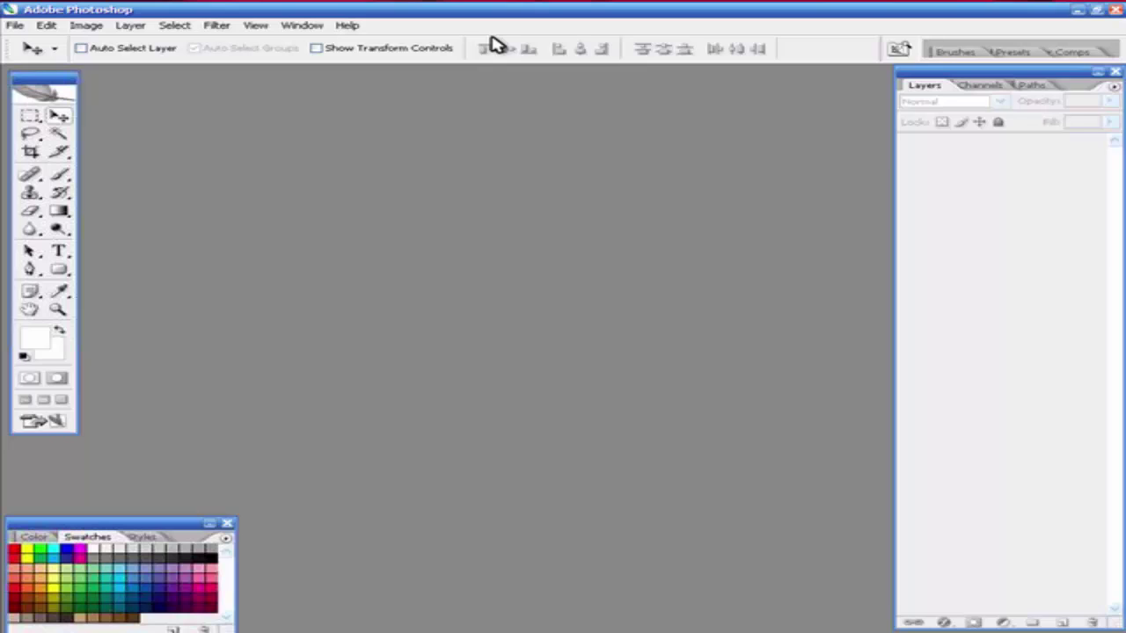
Create a blank white 550 × 400 pixel Photoshop document, Untitled-1.
{"action": "key", "text": "ctrl+n"}
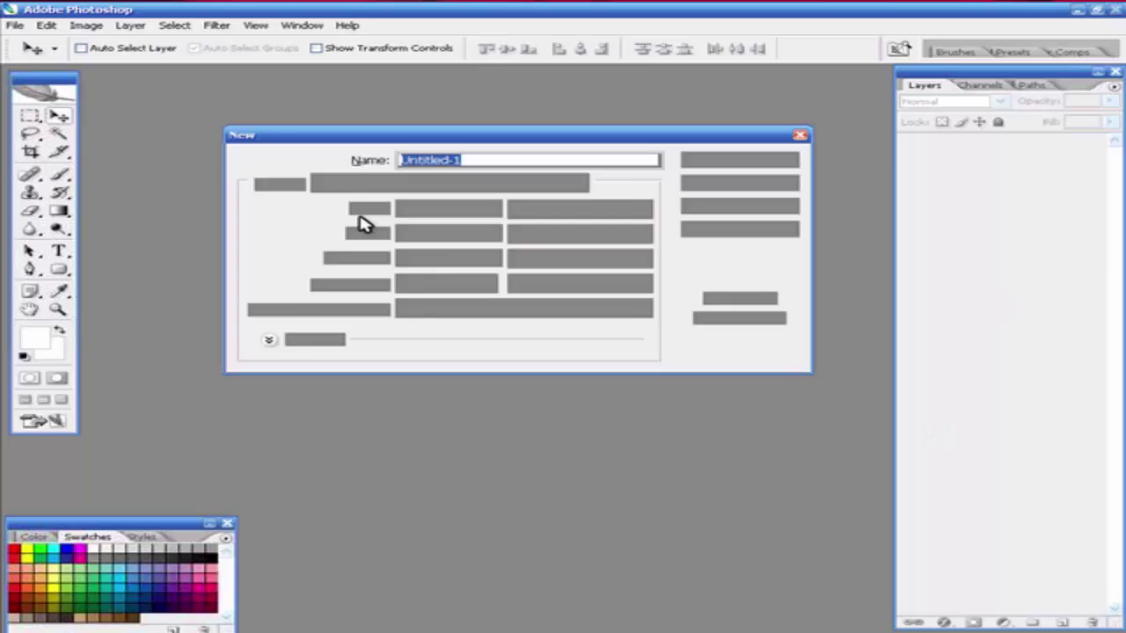
{"action": "left_click_drag", "start_coordinate": [568, 138], "coordinate": [618, 165]}
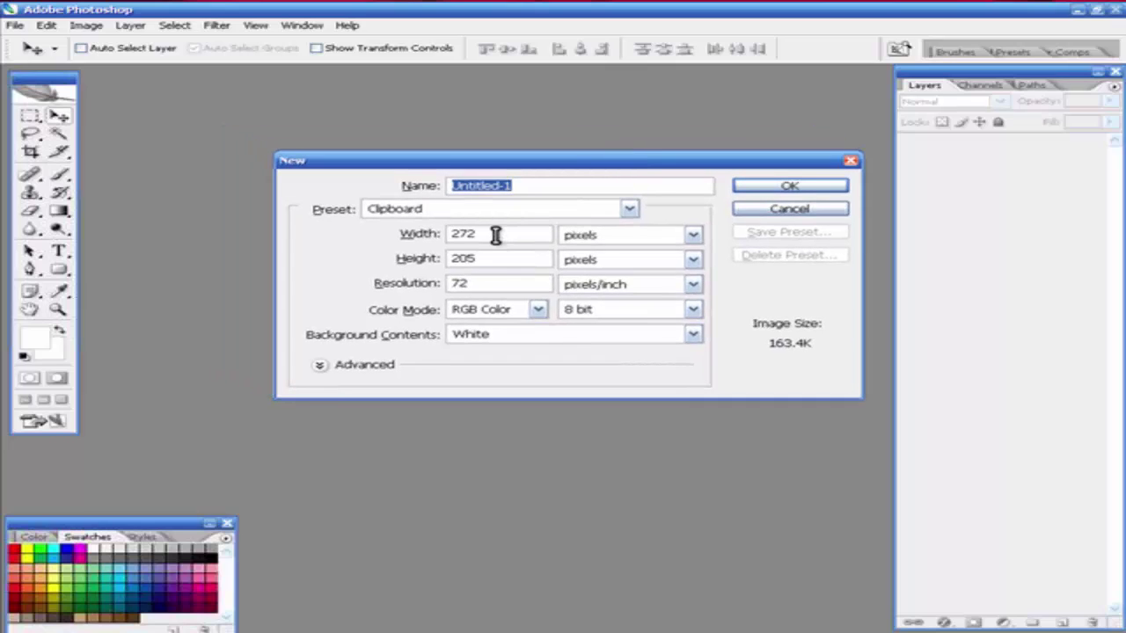
{"action": "left_click_drag", "start_coordinate": [495, 235], "coordinate": [453, 233]}
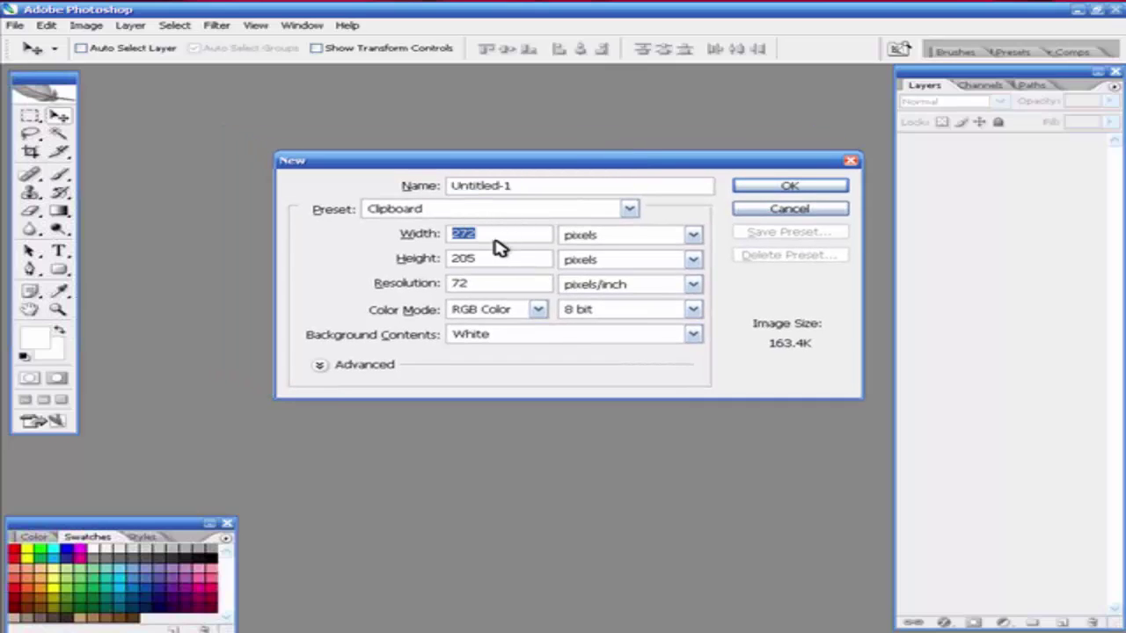
{"action": "type", "text": "550"}
{"action": "key", "text": "Tab"}
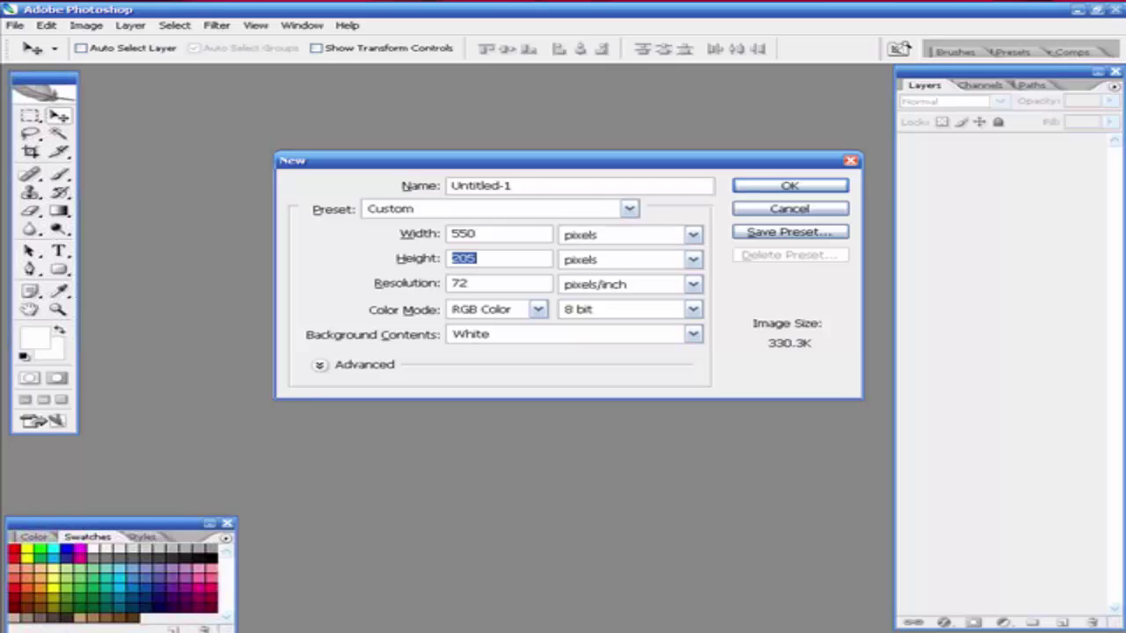
{"action": "type", "text": "400"}
{"action": "left_click", "coordinate": [782, 186]}
Enlarge the document window and draw a test rounded rectangle with a 10 px radius.
{"action": "left_click_drag", "start_coordinate": [565, 77], "coordinate": [498, 84]}
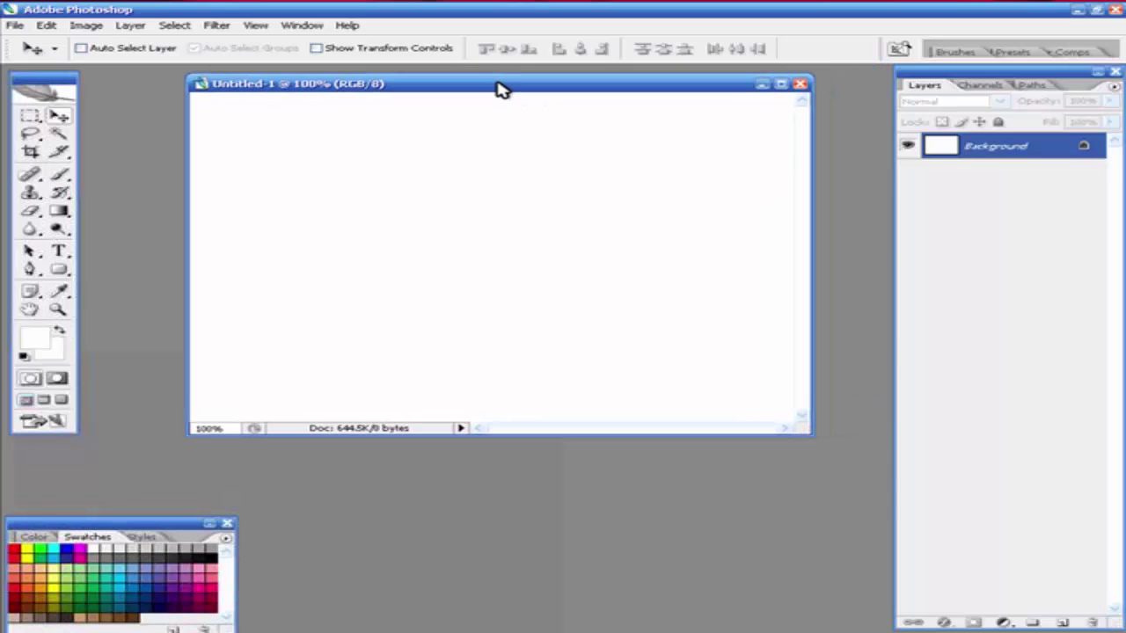
{"action": "left_click_drag", "start_coordinate": [803, 436], "coordinate": [811, 451]}
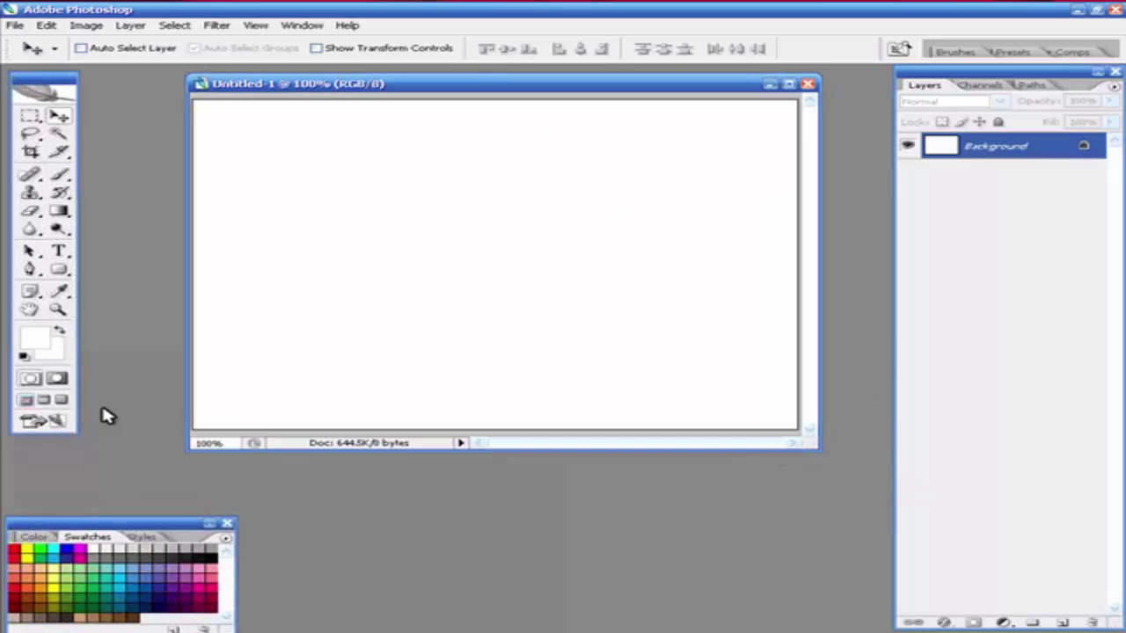
{"action": "left_click", "coordinate": [60, 272]}
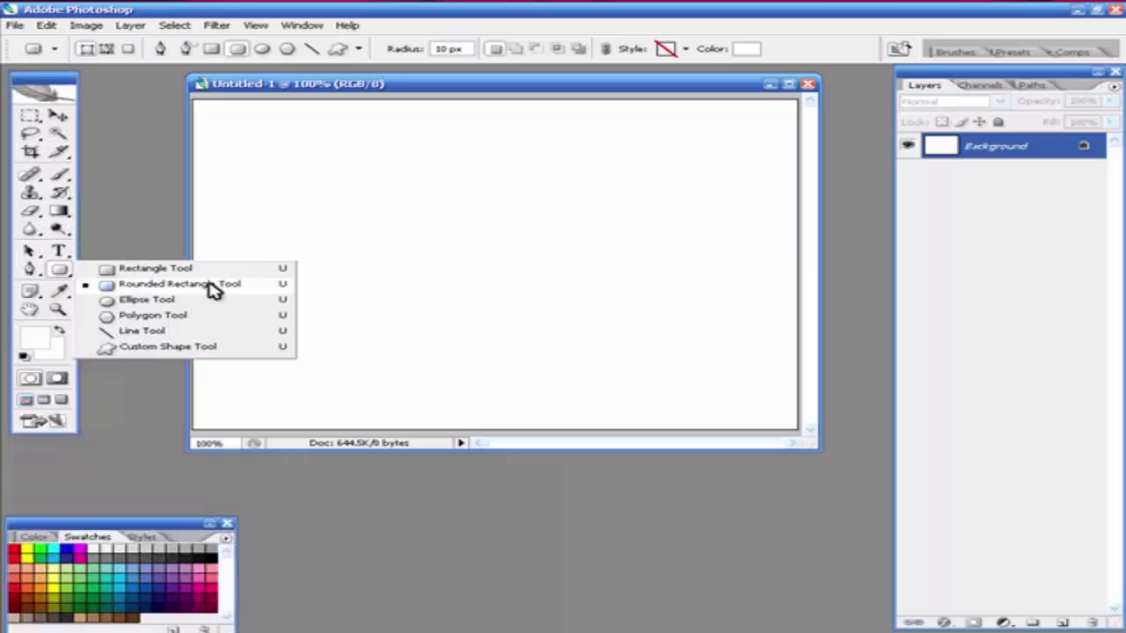
{"action": "left_click", "coordinate": [204, 284]}
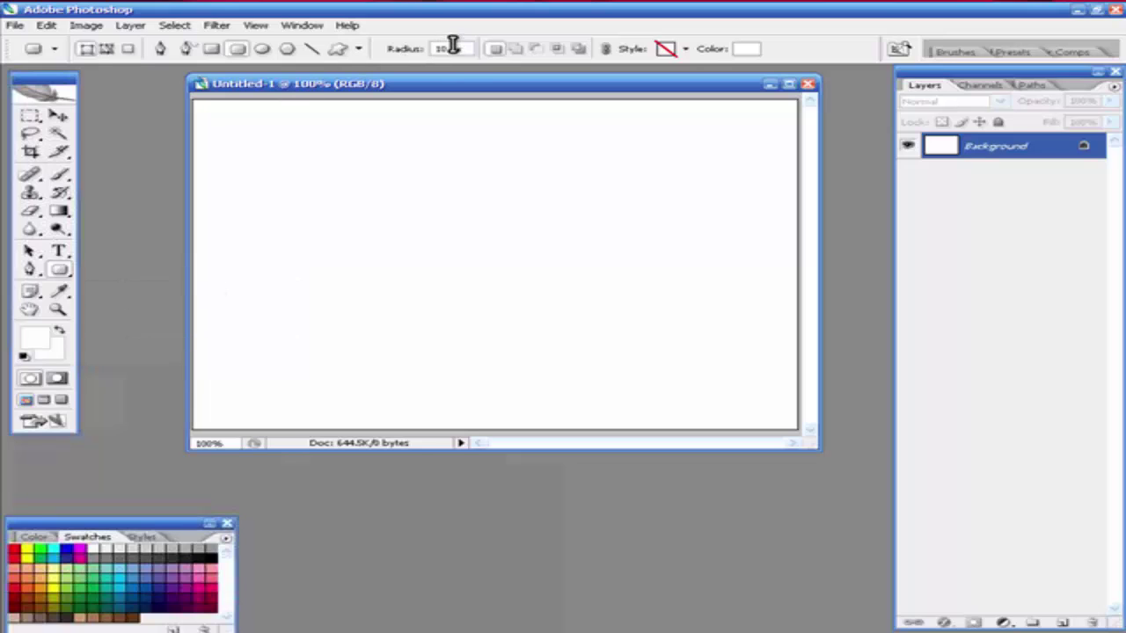
{"action": "key", "text": "Return"}
{"action": "left_click_drag", "start_coordinate": [816, 446], "coordinate": [840, 449]}
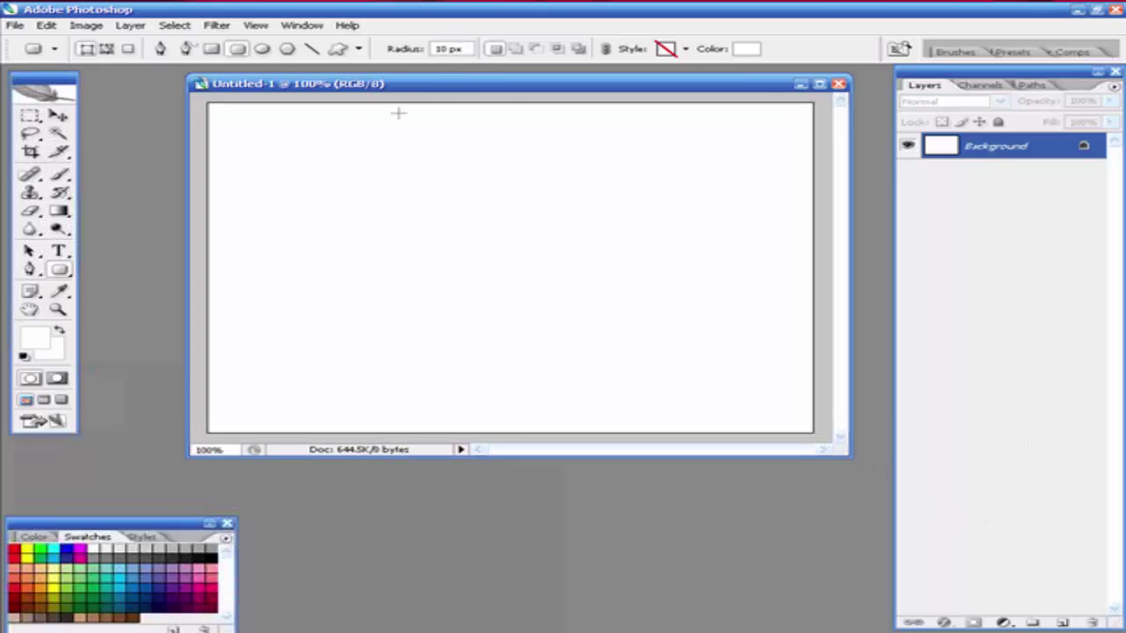
{"action": "left_click_drag", "start_coordinate": [232, 119], "coordinate": [752, 403]}
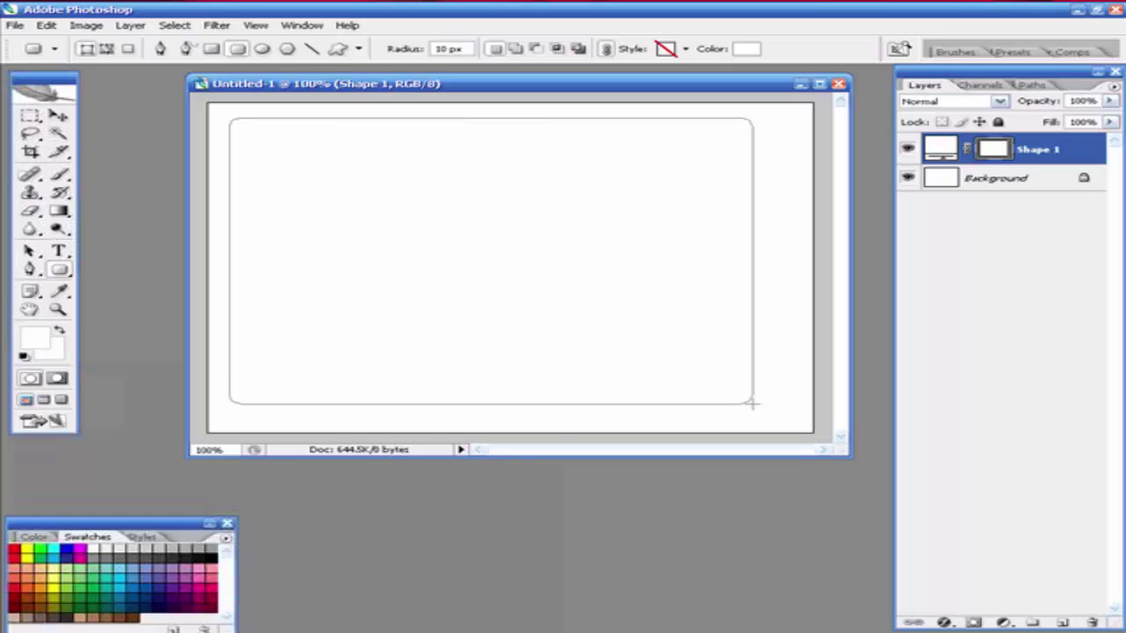
Undo the test shapes and draw a 10 px rounded rectangle nearly filling the canvas.
{"action": "double_click", "coordinate": [442, 49]}
{"action": "type", "text": "20"}
{"action": "left_click_drag", "start_coordinate": [247, 133], "coordinate": [656, 363]}
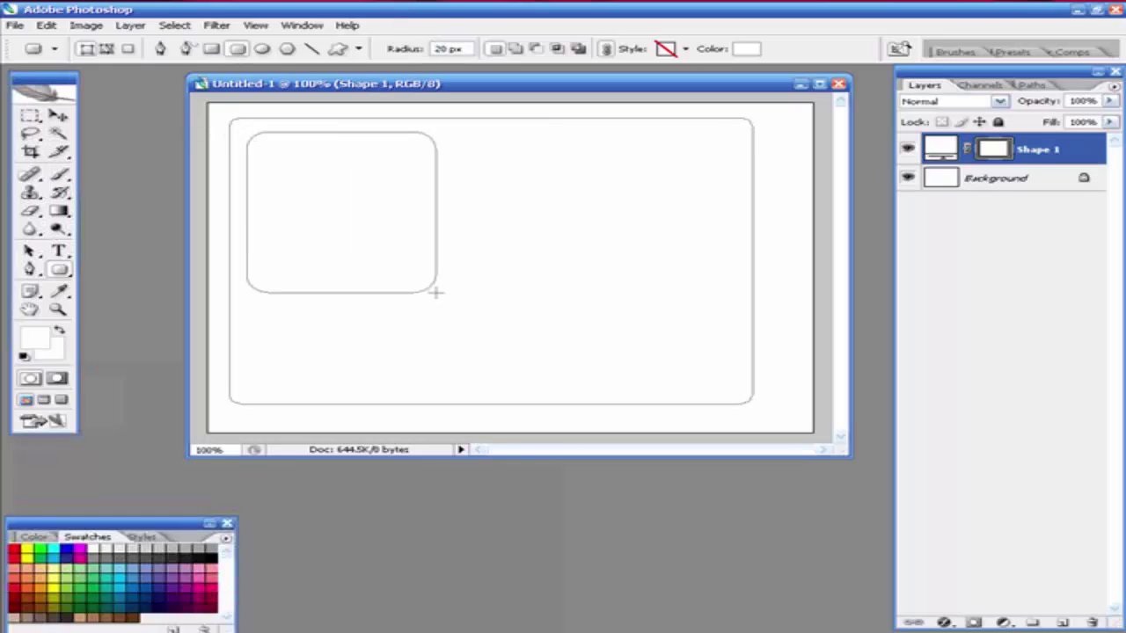
{"action": "key", "text": "ctrl+z"}
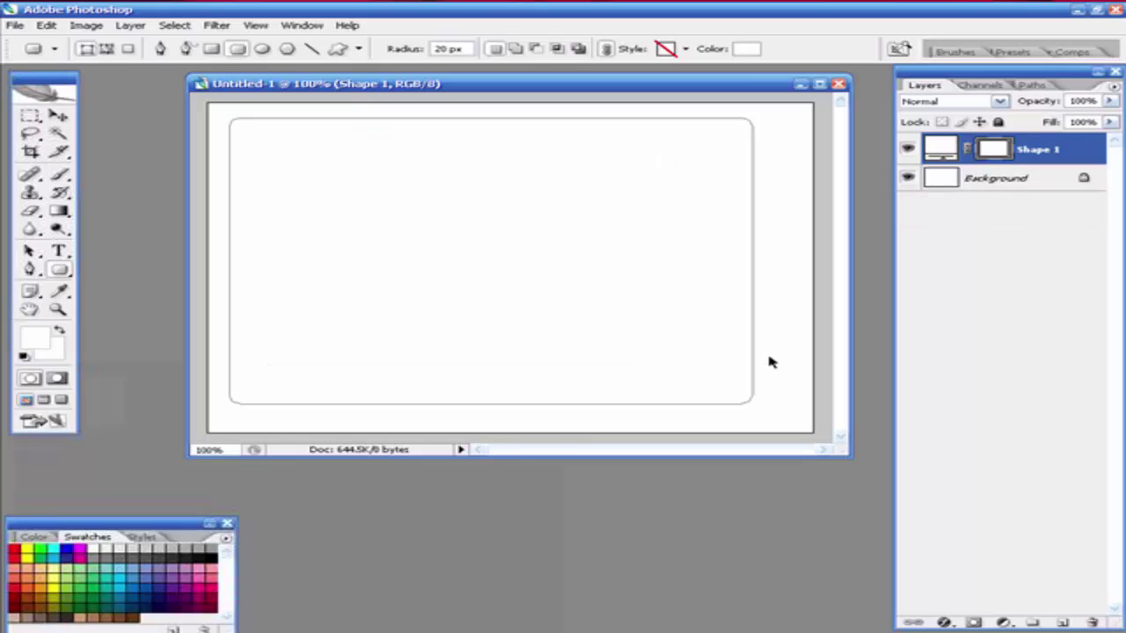
{"action": "key", "text": "ctrl+alt+z"}
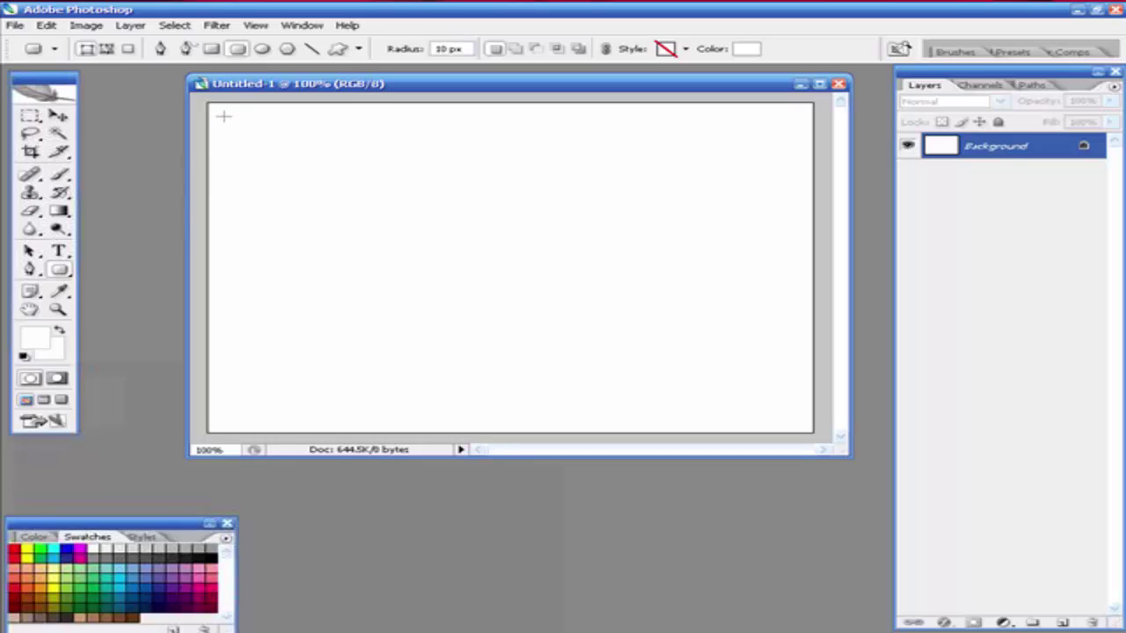
{"action": "left_click_drag", "start_coordinate": [218, 108], "coordinate": [802, 427]}
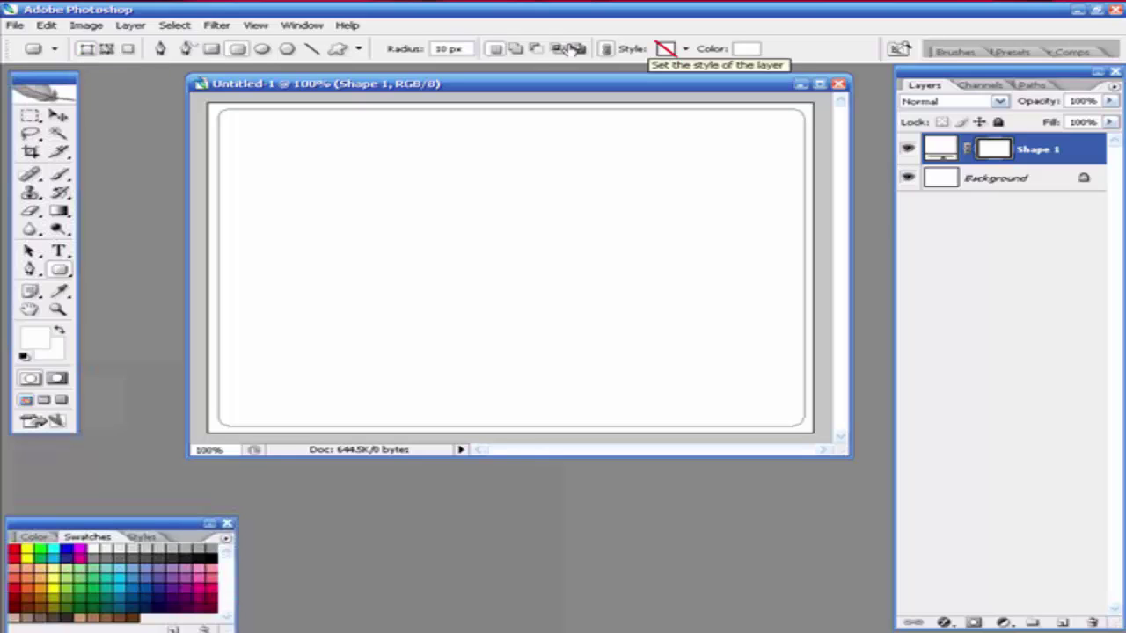
Give Shape 1 a Drop Shadow with 0 px distance, 7 px size and 40% opacity.
{"action": "left_click", "coordinate": [1007, 196]}
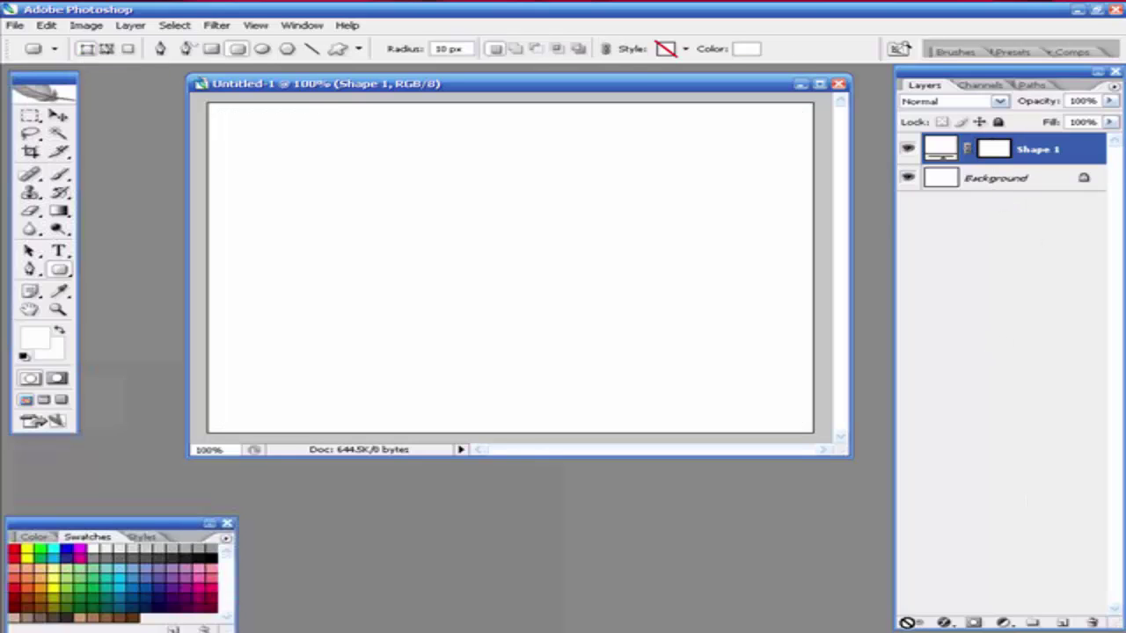
{"action": "left_click", "coordinate": [944, 623]}
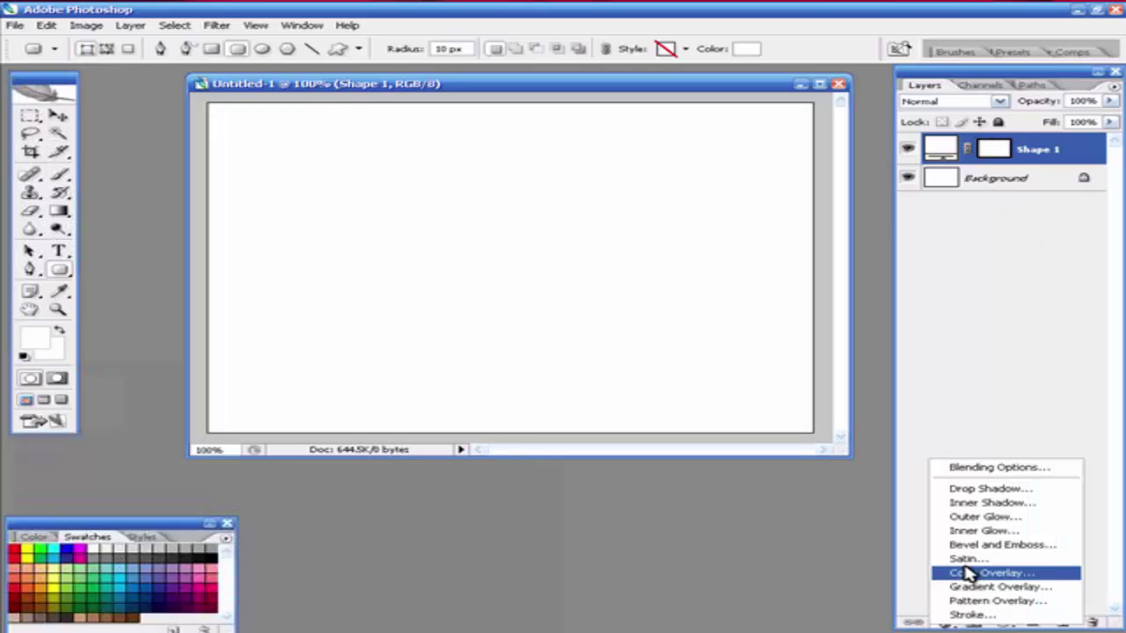
{"action": "left_click", "coordinate": [968, 490]}
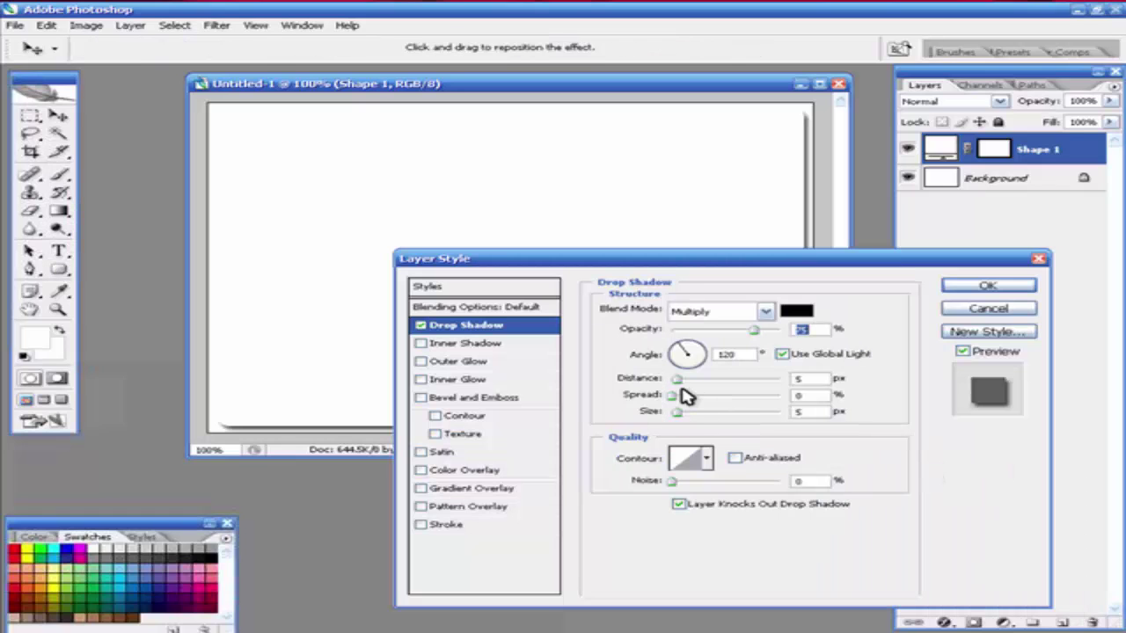
{"action": "left_click_drag", "start_coordinate": [675, 378], "coordinate": [669, 379]}
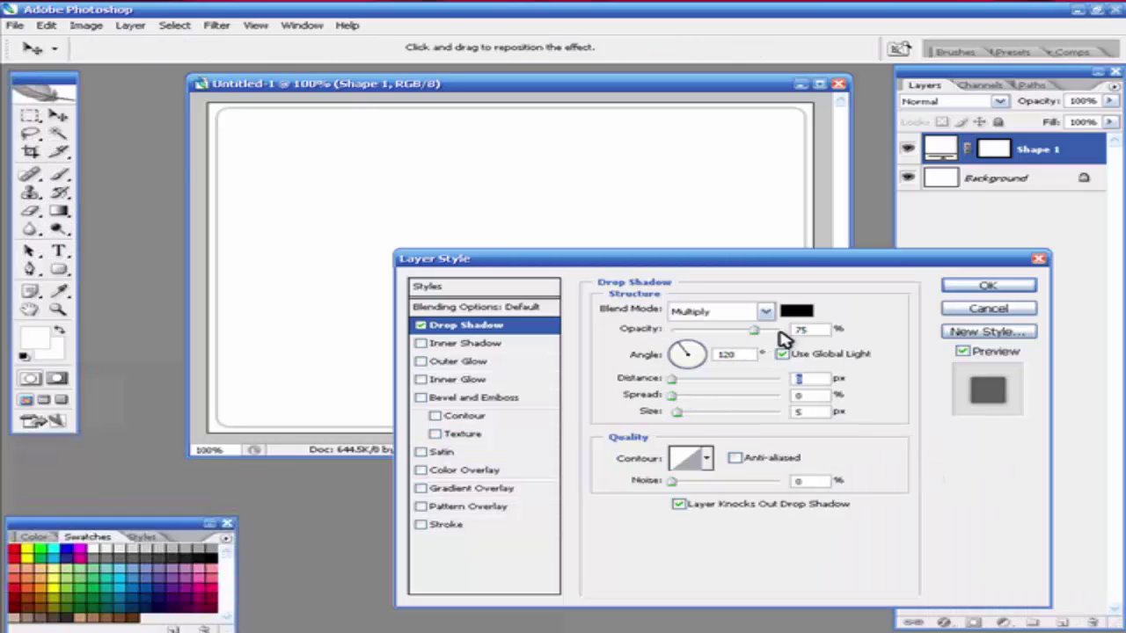
{"action": "left_click", "coordinate": [679, 412]}
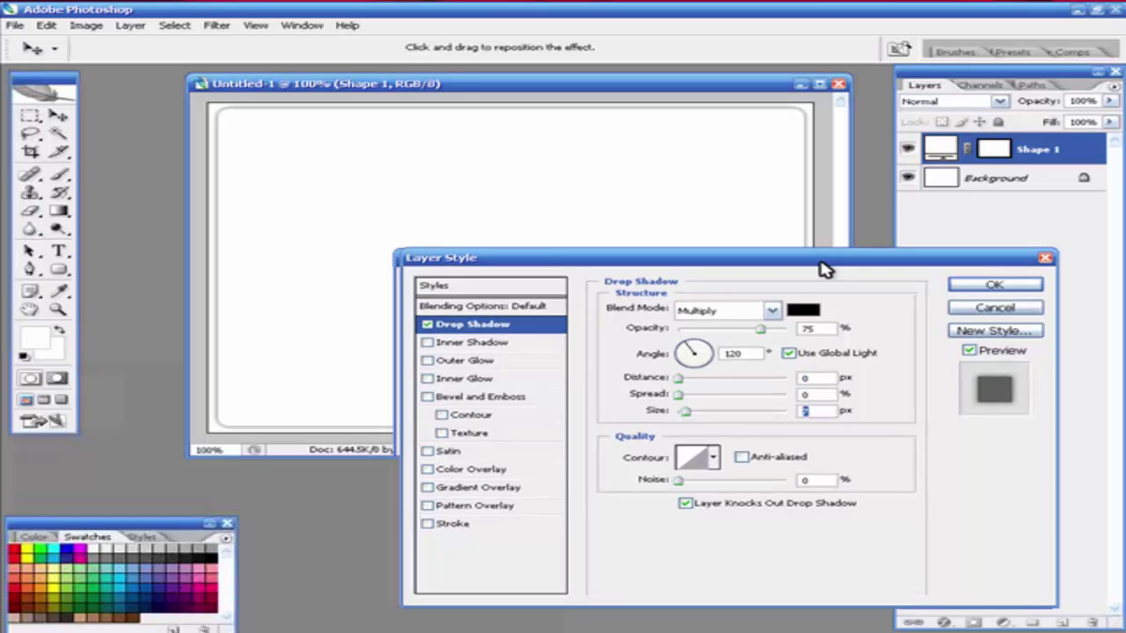
{"action": "mouse_move", "coordinate": [815, 263]}
{"action": "left_mouse_down"}
{"action": "mouse_move", "coordinate": [1003, 367]}
{"action": "mouse_move", "coordinate": [862, 289]}
{"action": "left_mouse_up"}
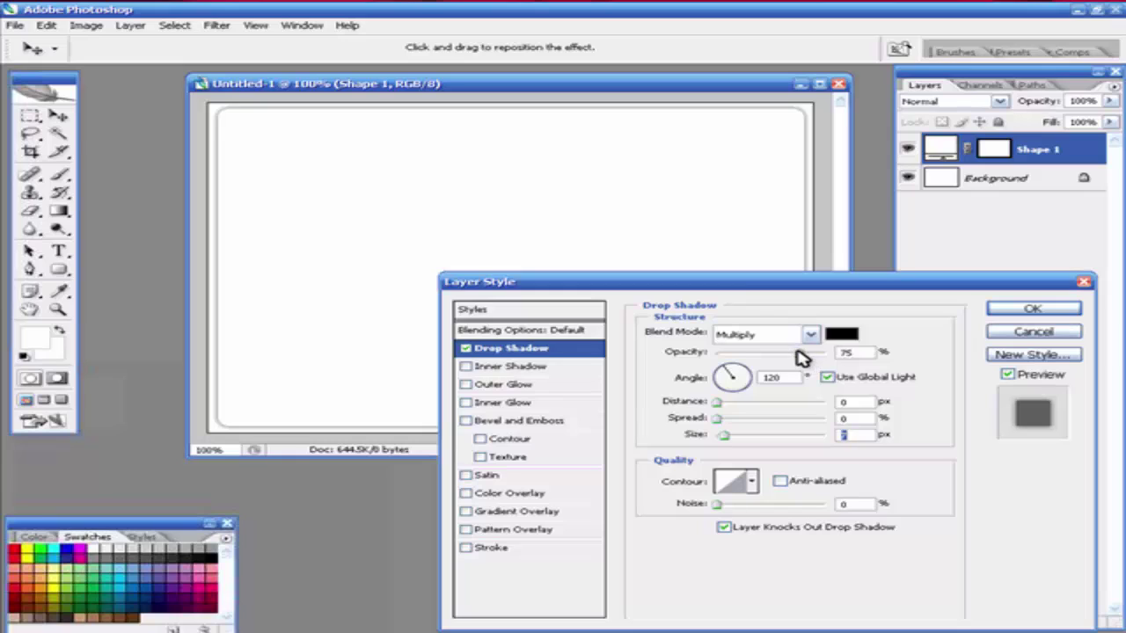
{"action": "mouse_move", "coordinate": [800, 356]}
{"action": "left_mouse_down"}
{"action": "mouse_move", "coordinate": [752, 356]}
{"action": "mouse_move", "coordinate": [763, 357]}
{"action": "left_mouse_up"}
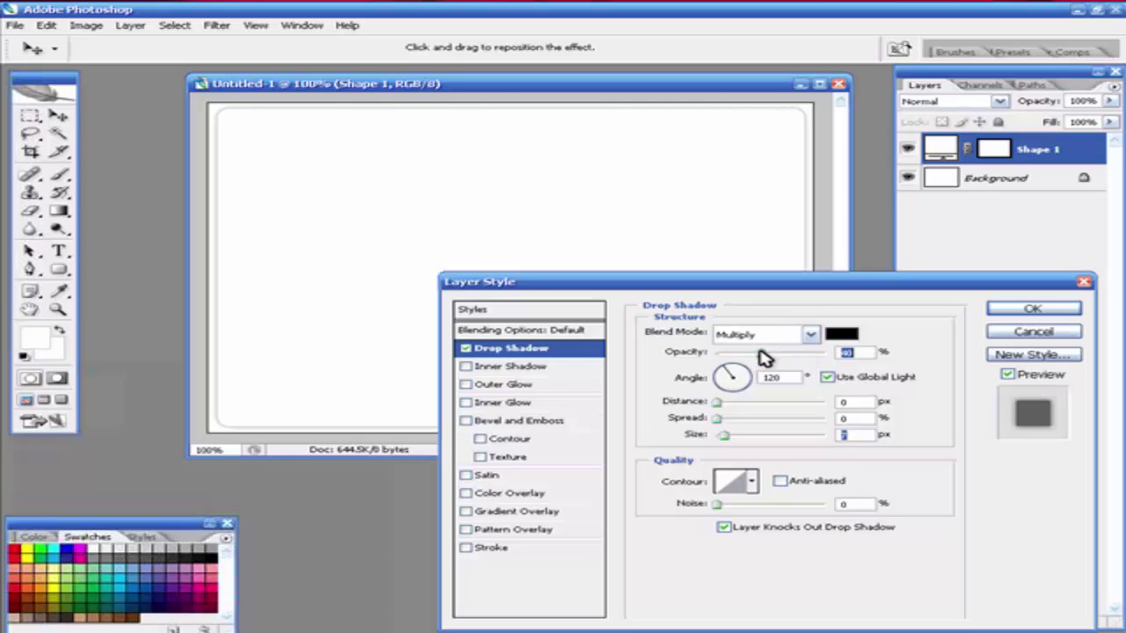
{"action": "left_click", "coordinate": [1033, 309]}
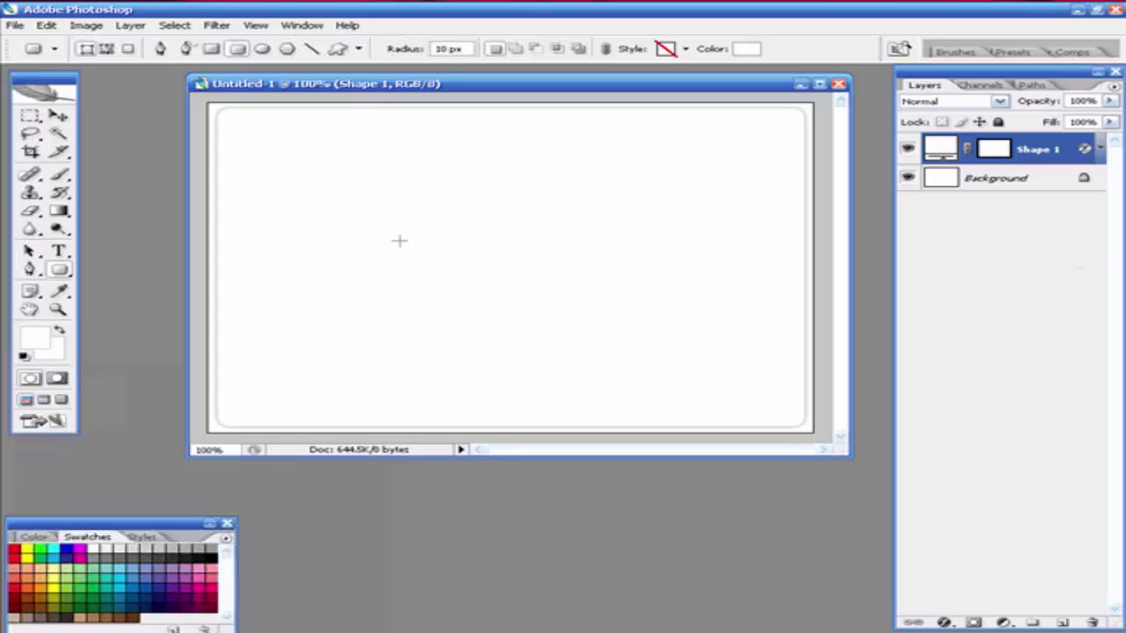
Save the image as a CompuServe GIF named bg_rounded.
{"action": "left_click", "coordinate": [57, 119]}
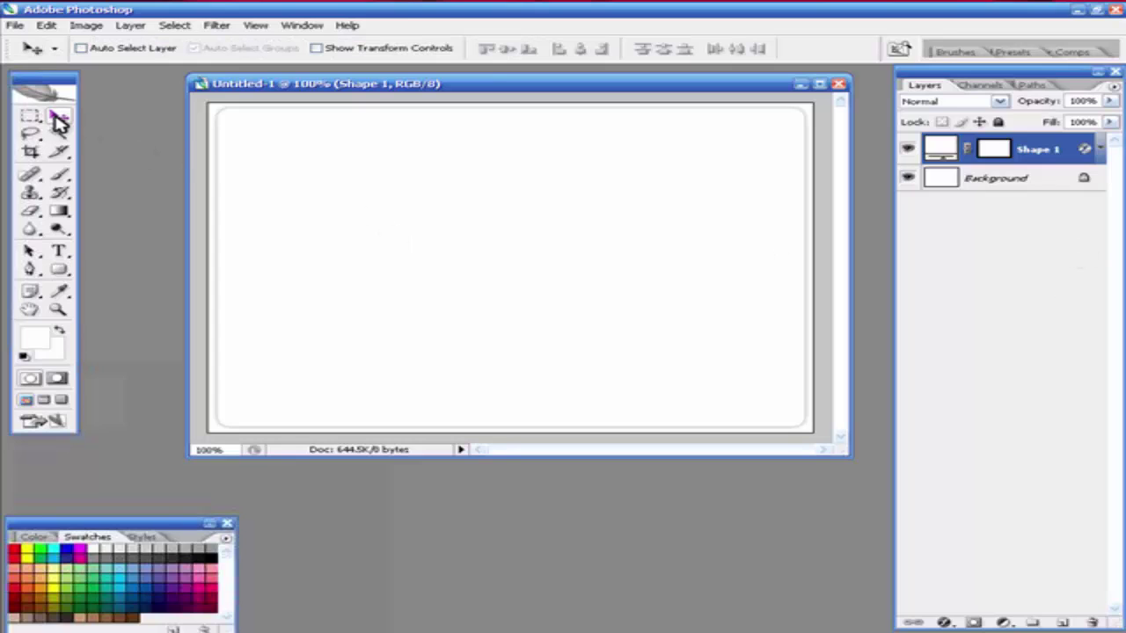
{"action": "left_click", "coordinate": [15, 24]}
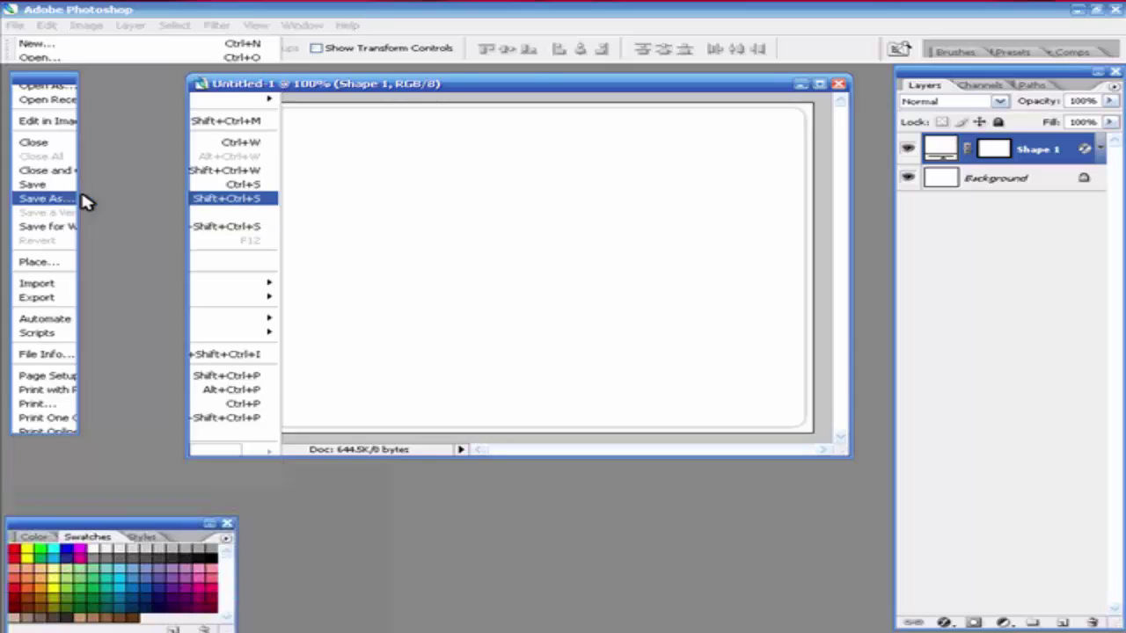
{"action": "left_click", "coordinate": [86, 198]}
{"action": "left_click", "coordinate": [616, 408]}
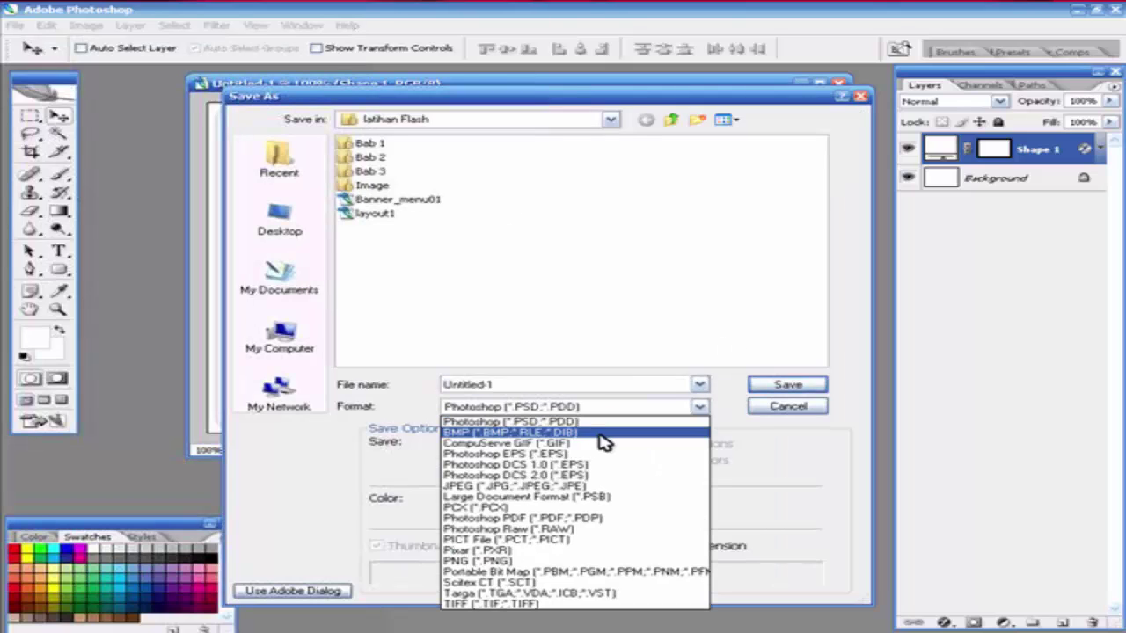
{"action": "left_click", "coordinate": [598, 444]}
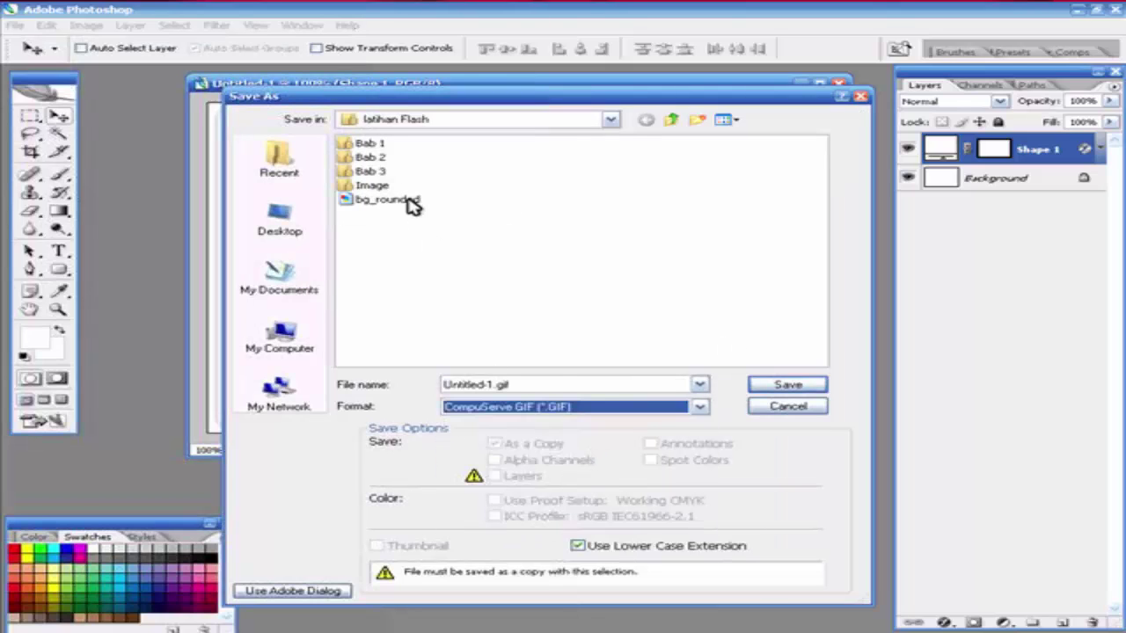
{"action": "left_click", "coordinate": [387, 200]}
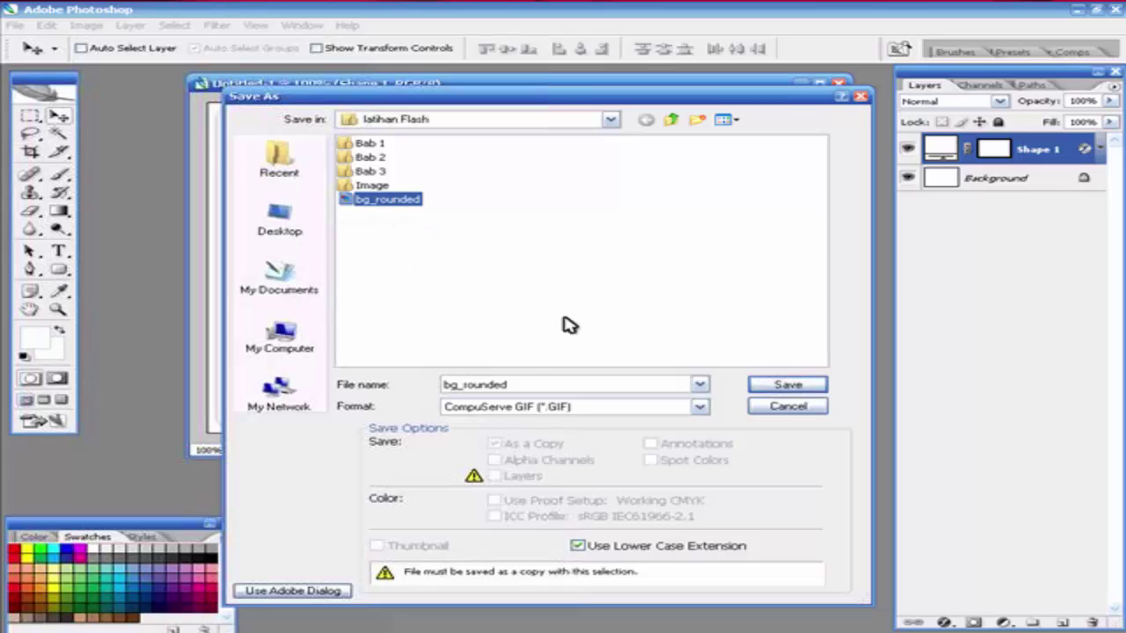
{"action": "left_click", "coordinate": [803, 386]}
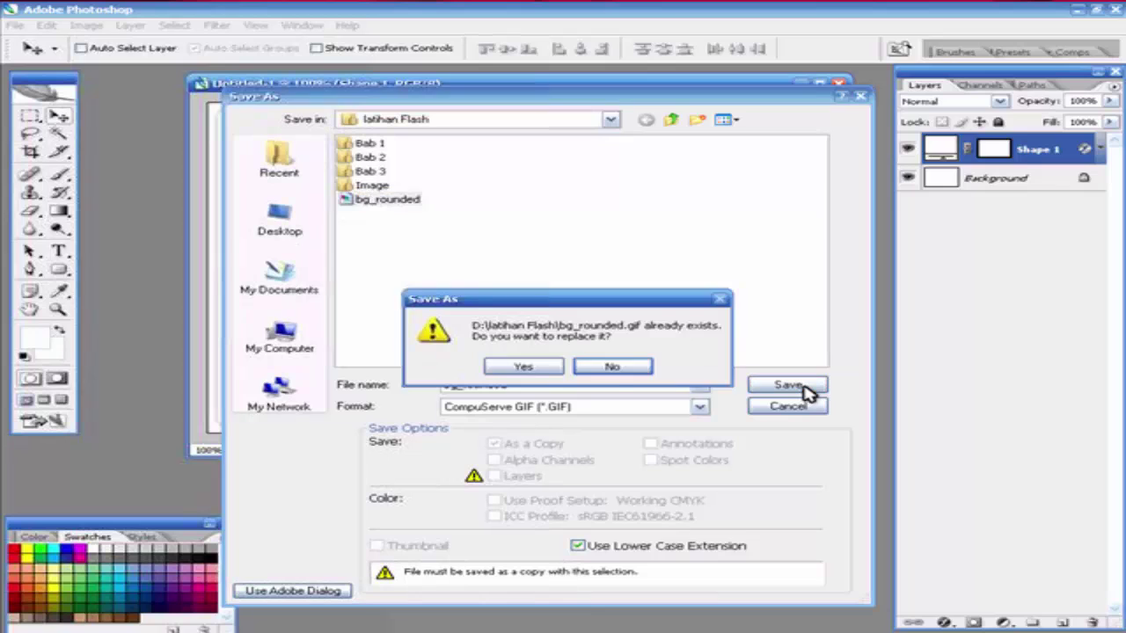
Replace the existing bg_rounded.gif, flatten layers, and keep Interlaced indexed-colour GIF options.
{"action": "left_click", "coordinate": [525, 367]}
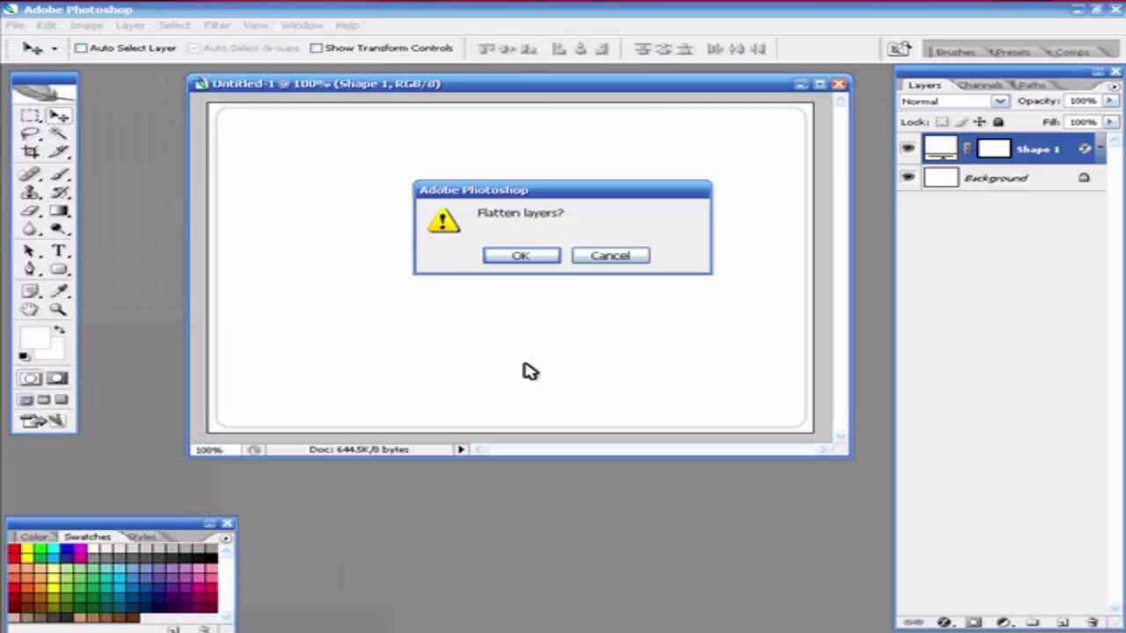
{"action": "left_click", "coordinate": [528, 257]}
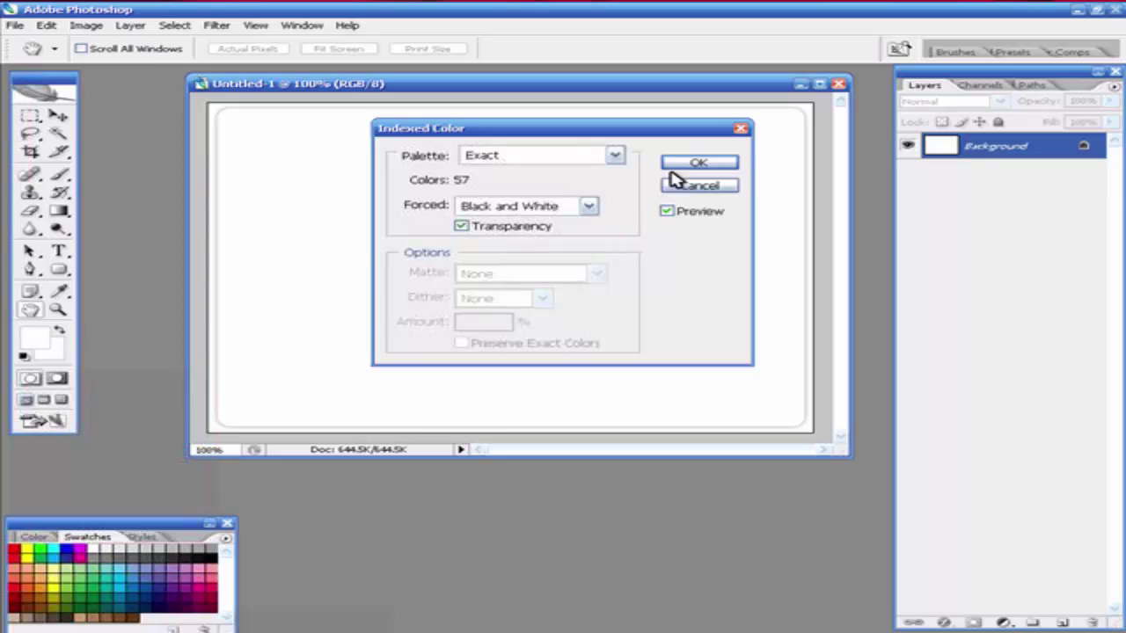
{"action": "left_click", "coordinate": [697, 163]}
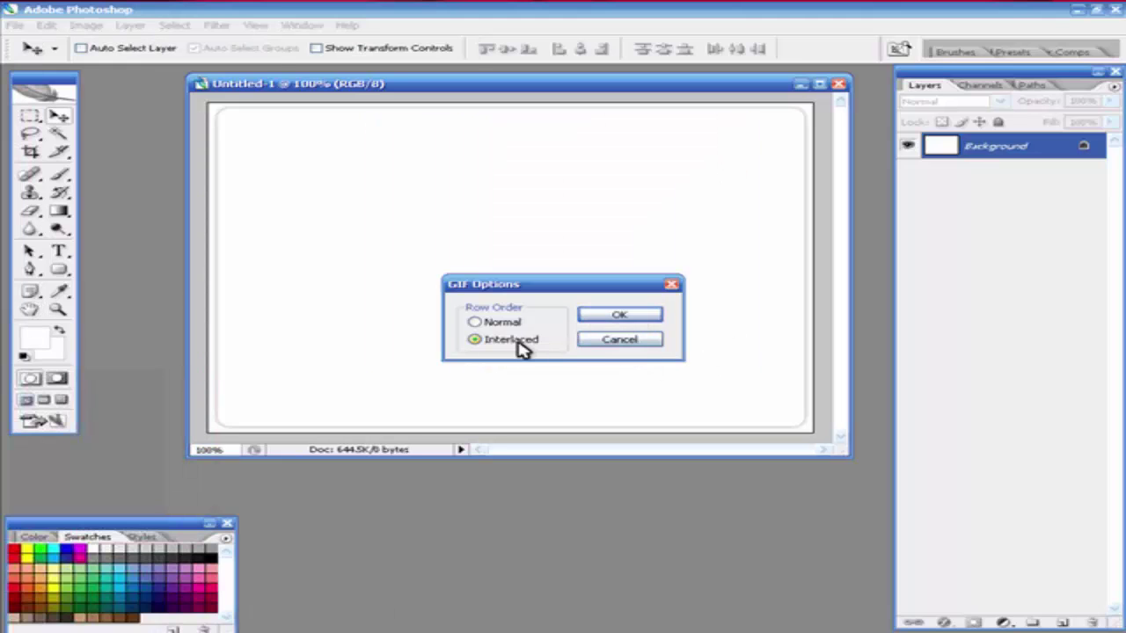
{"action": "left_click", "coordinate": [495, 322]}
{"action": "left_click", "coordinate": [497, 343]}
{"action": "left_click", "coordinate": [608, 321]}
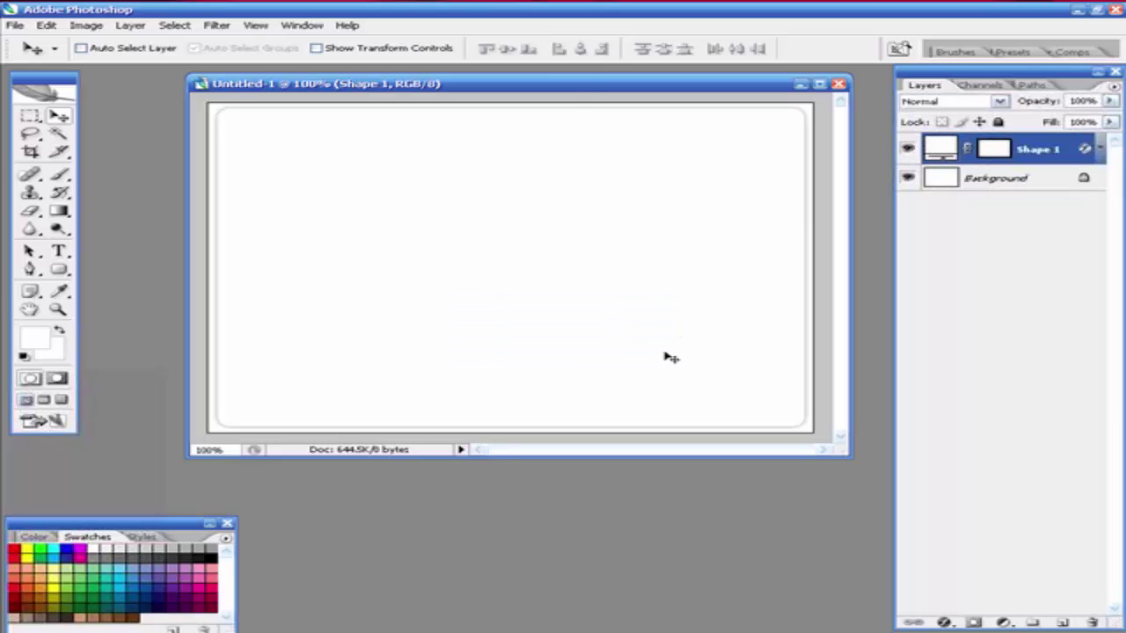
{"action": "left_click_drag", "start_coordinate": [567, 82], "coordinate": [585, 88]}
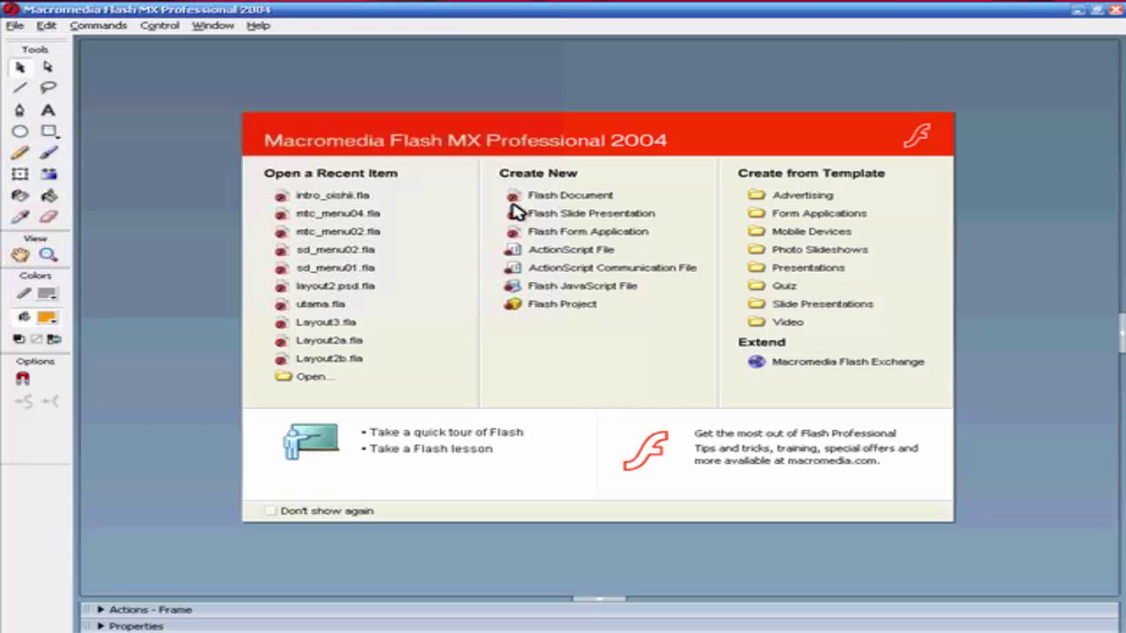
Dismiss the Open dialog and create a new Flash document.
{"action": "left_click", "coordinate": [310, 377]}
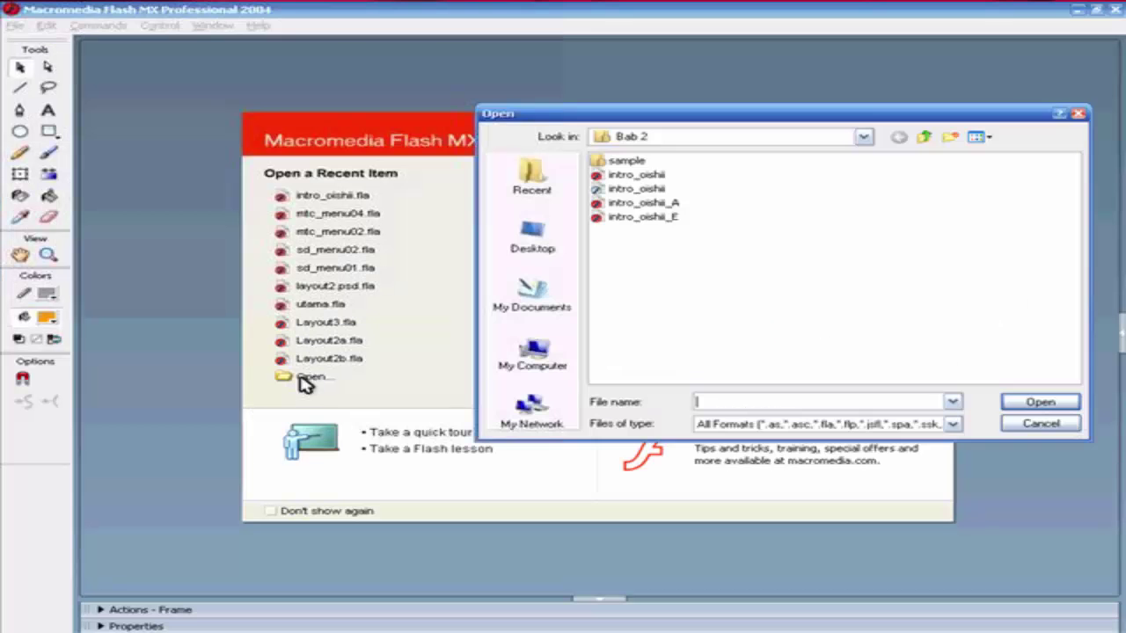
{"action": "left_click", "coordinate": [1040, 426]}
{"action": "left_click", "coordinate": [599, 197]}
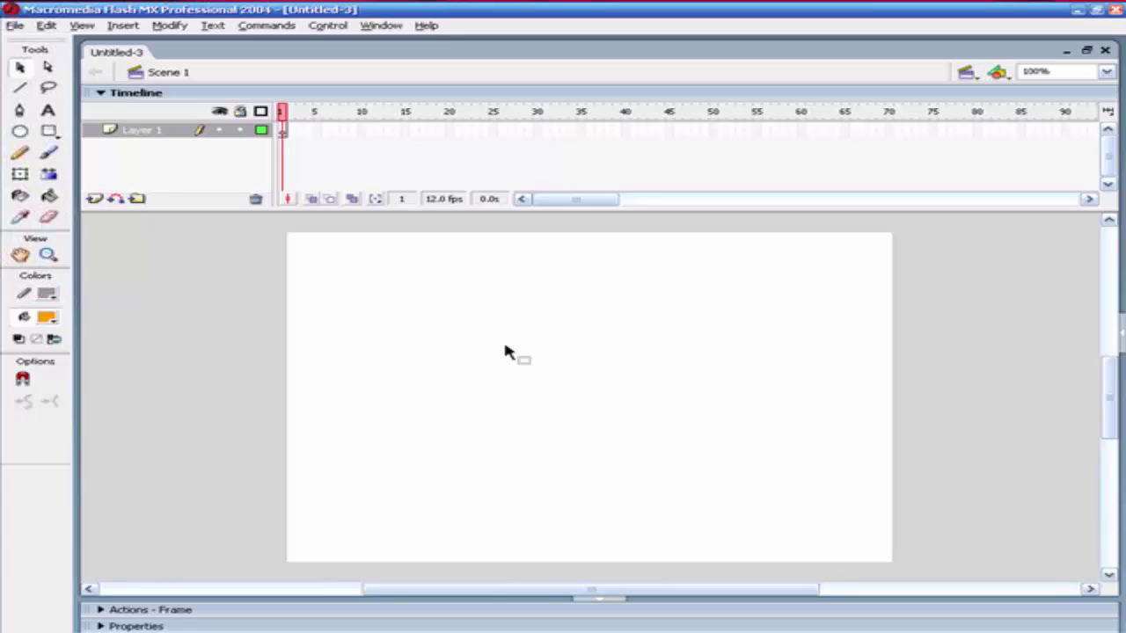
Import the bg_rounded image onto the stage.
{"action": "key", "text": "ctrl+r"}
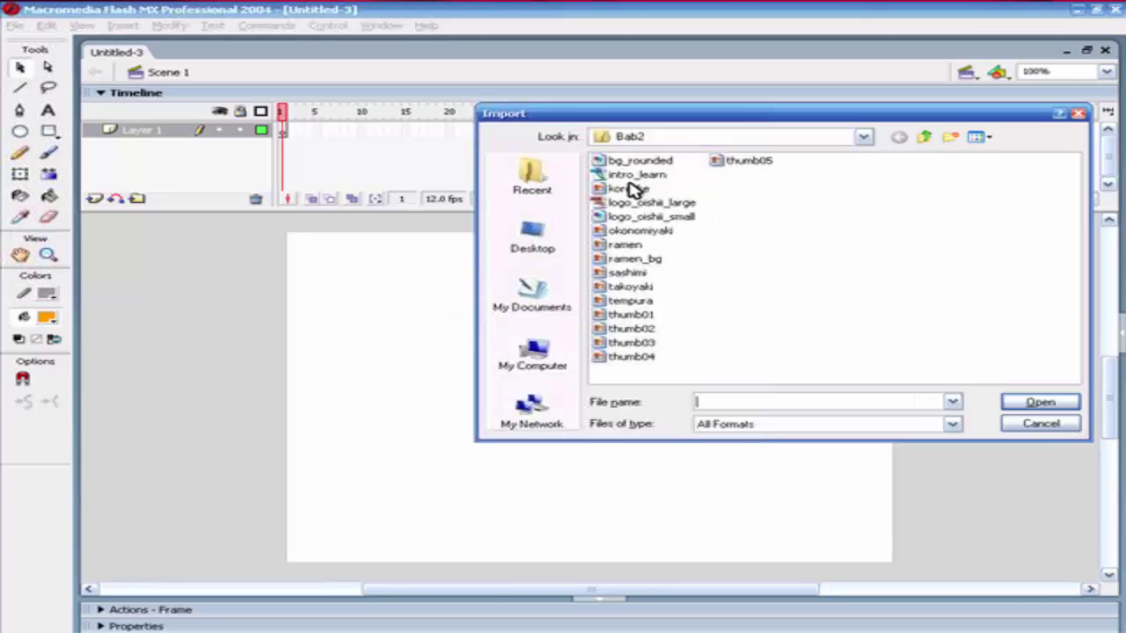
{"action": "left_click", "coordinate": [647, 161]}
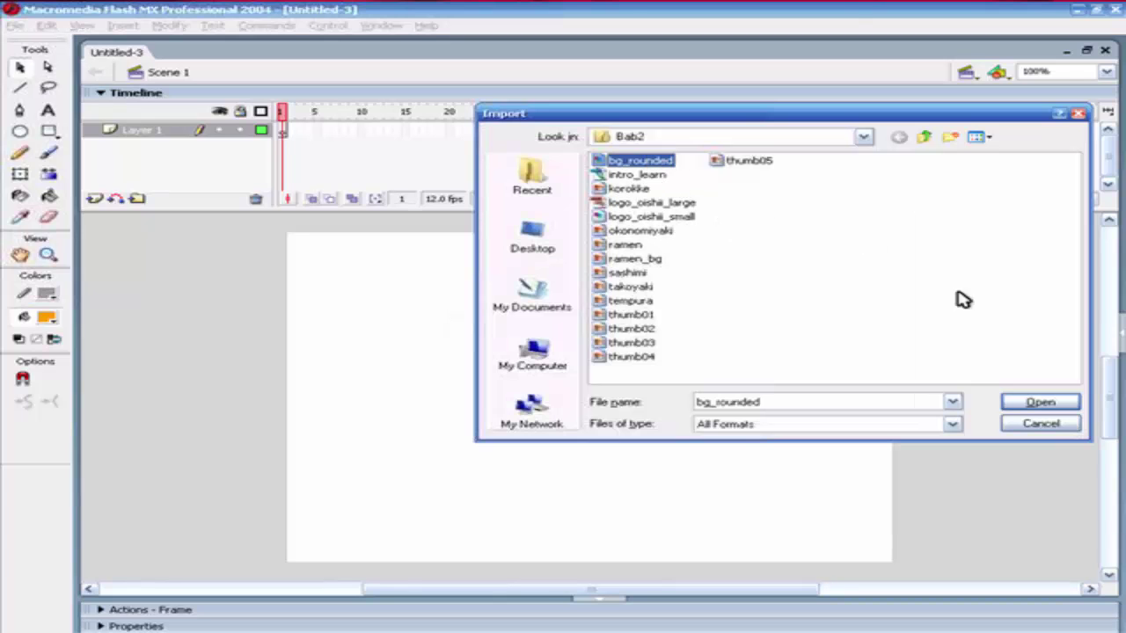
{"action": "left_click", "coordinate": [1041, 403]}
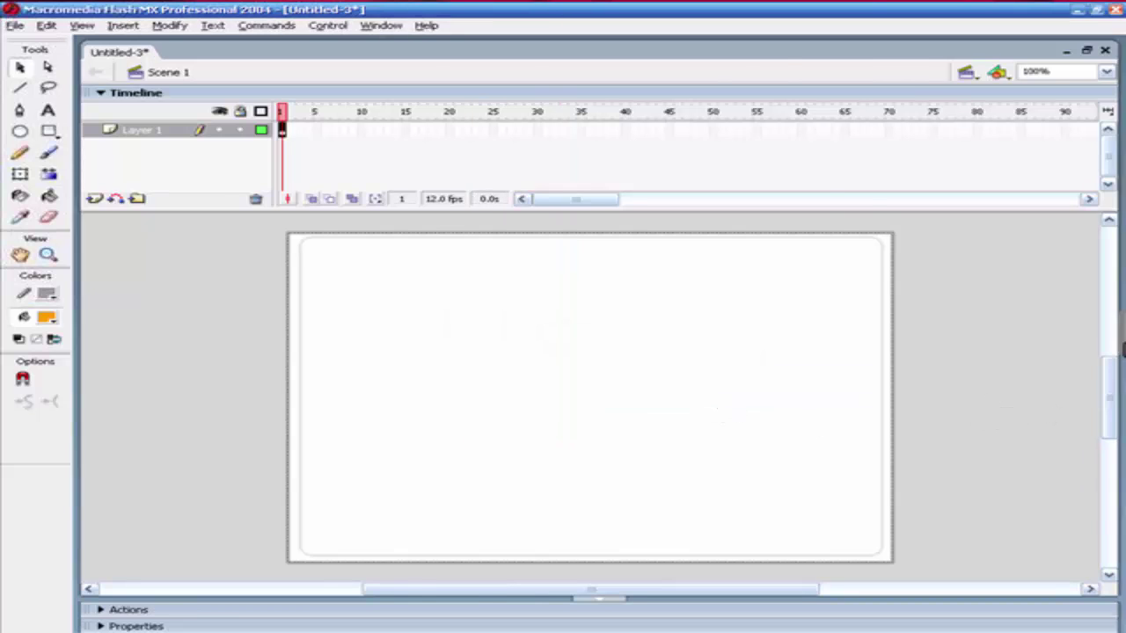
Turn on To stage in the Align panel for the bg_rounded image.
{"action": "left_click", "coordinate": [1122, 335]}
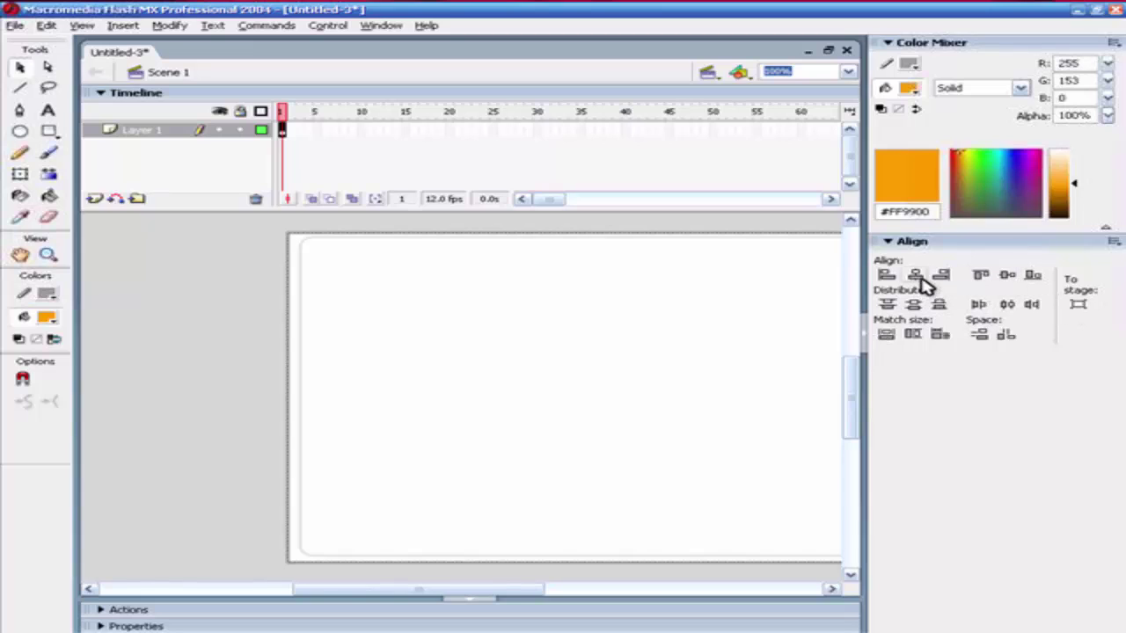
{"action": "left_click", "coordinate": [1079, 304]}
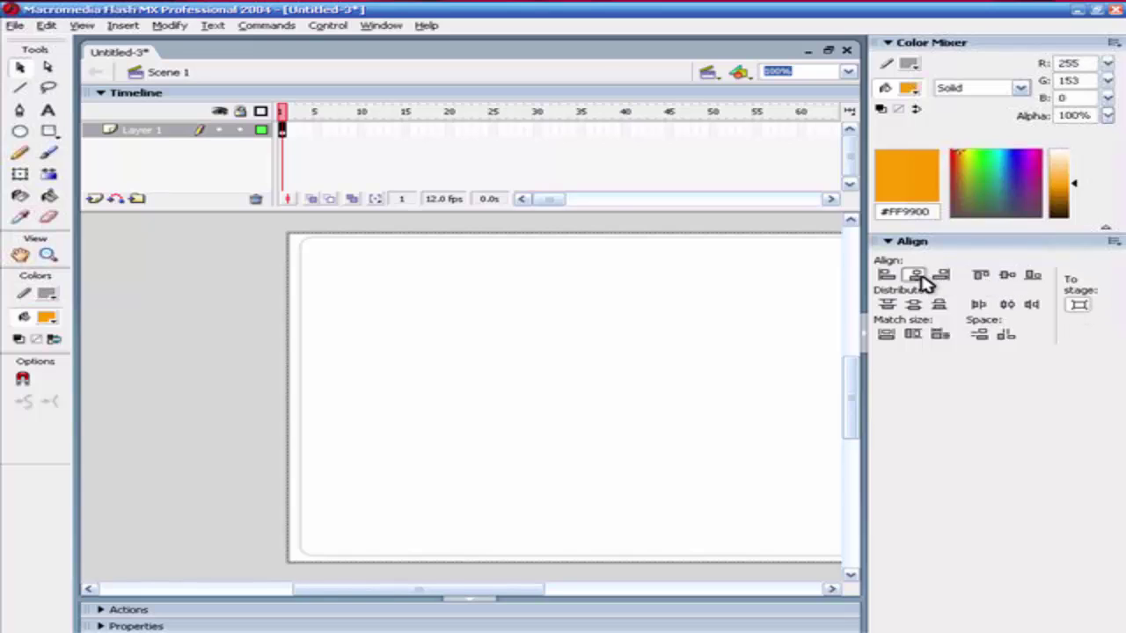
{"action": "left_click", "coordinate": [863, 333]}
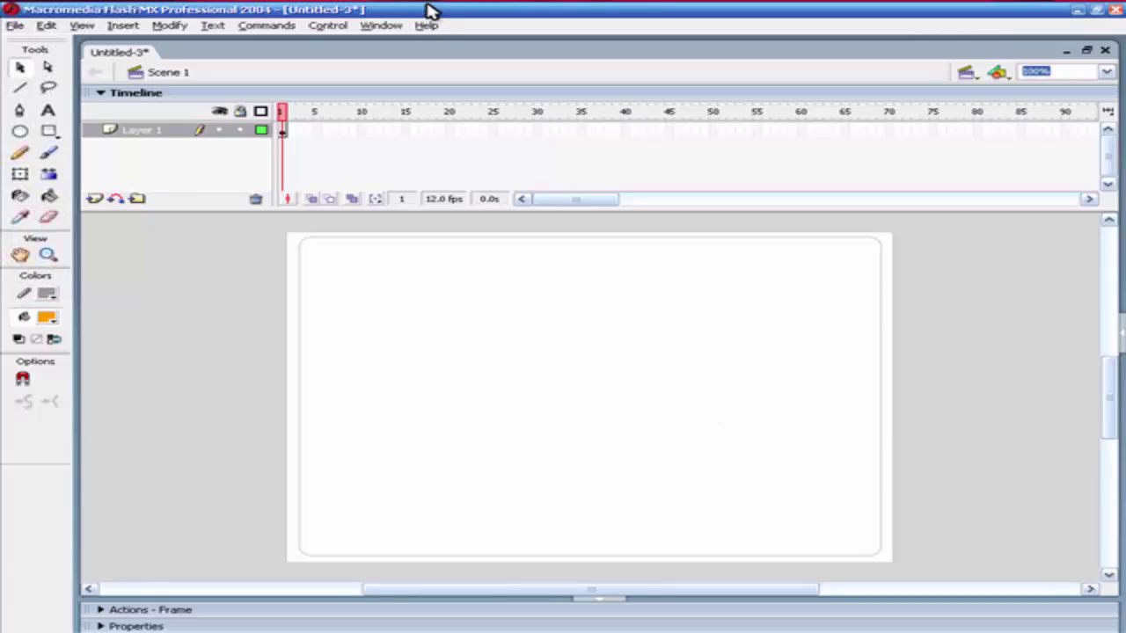
Insert a new layer and rename Layer 1 to bg_rounded.
{"action": "left_click", "coordinate": [94, 199]}
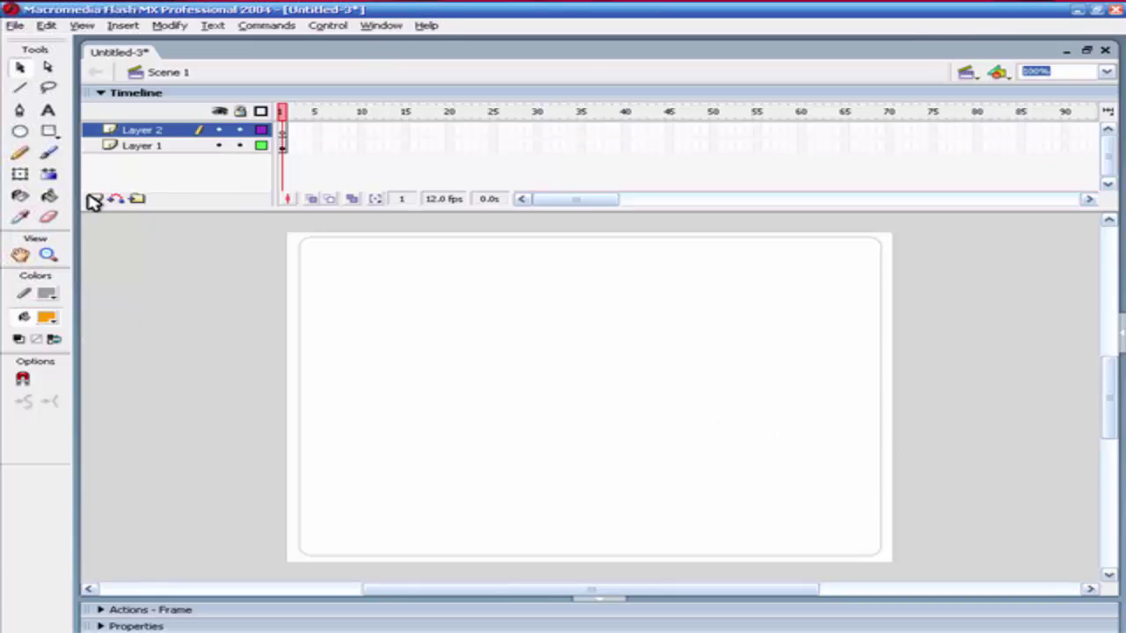
{"action": "double_click", "coordinate": [134, 146]}
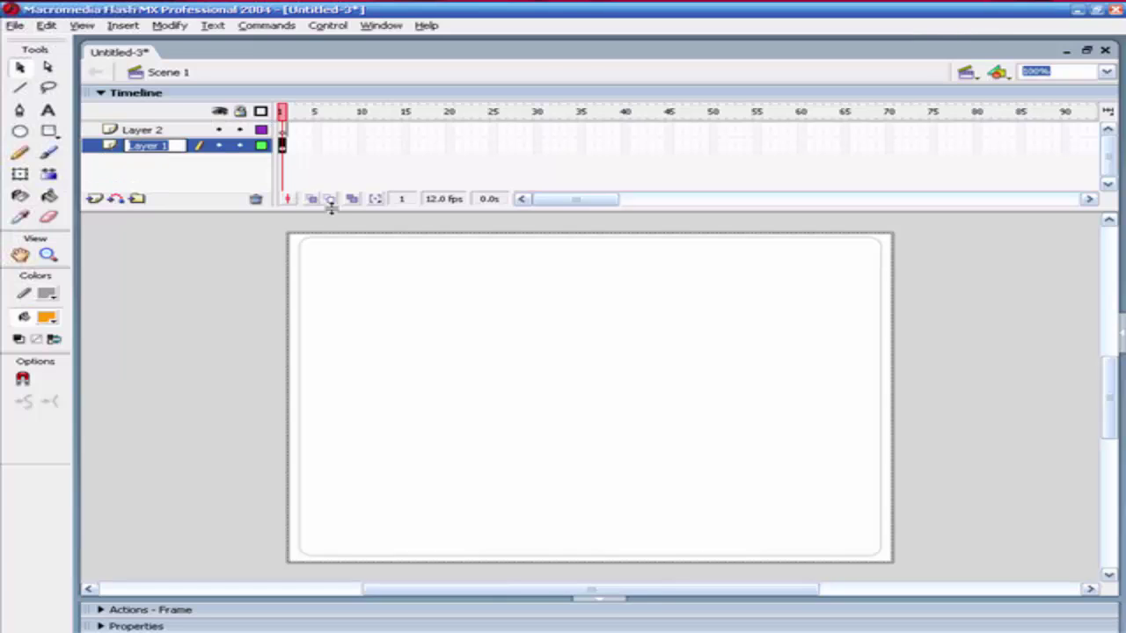
{"action": "key", "text": "BackSpace"}
{"action": "type", "text": "bg_"}
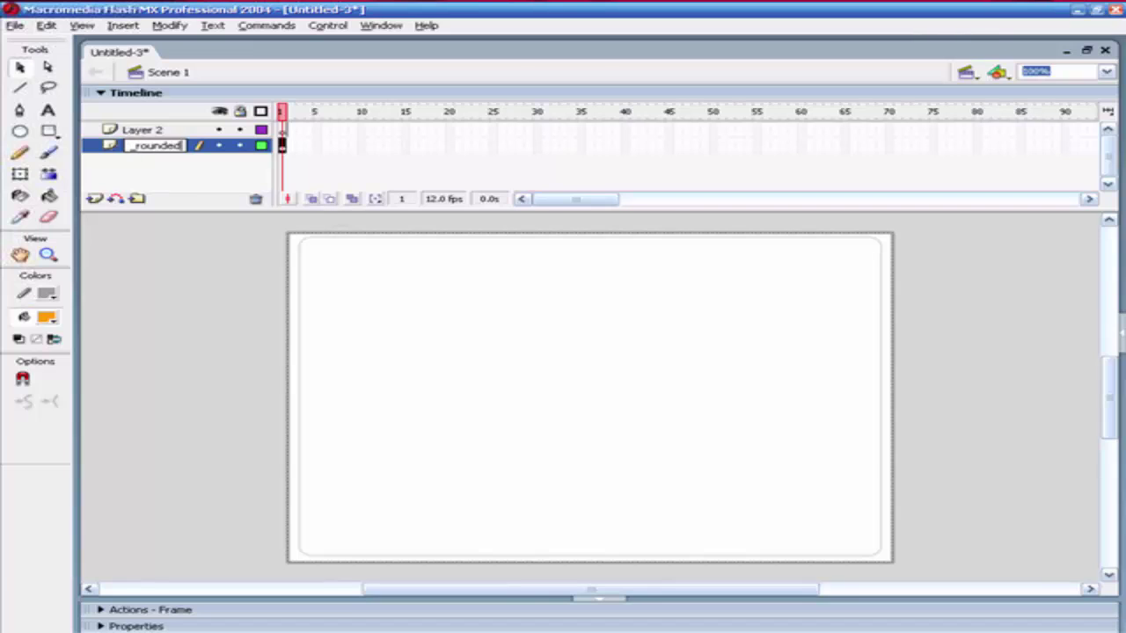
{"action": "key", "text": "Return"}
Rename Layer 2 to thumbnail and select its frame 1.
{"action": "left_click", "coordinate": [148, 131]}
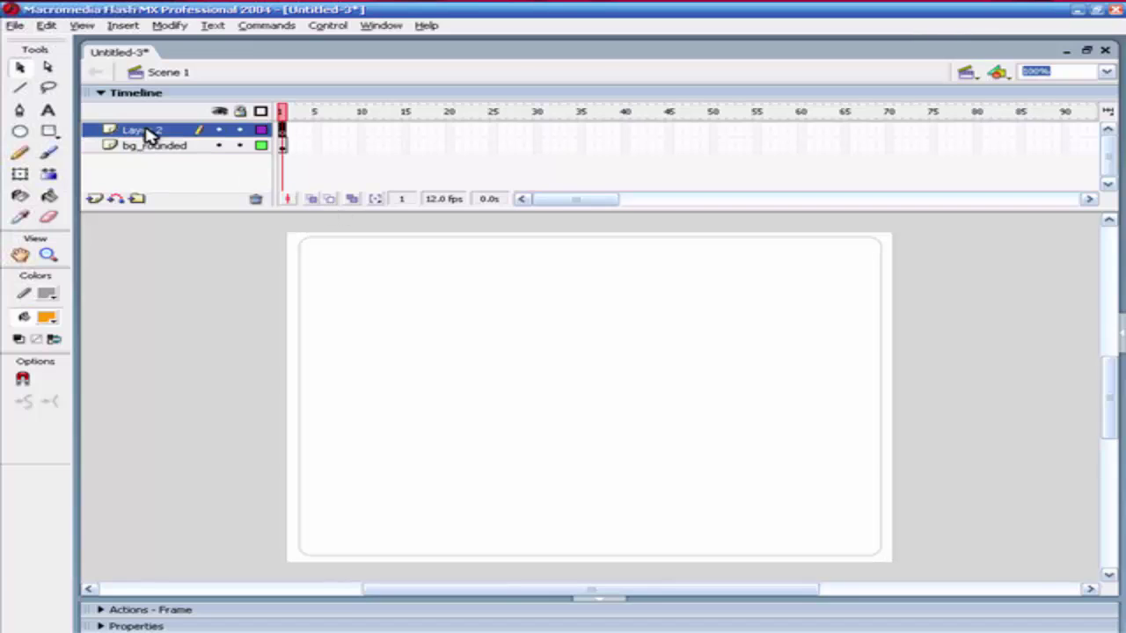
{"action": "double_click", "coordinate": [149, 132]}
{"action": "type", "text": "thumbnail"}
{"action": "key", "text": "Return"}
{"action": "left_click", "coordinate": [282, 132]}
Import thumb01 through thumb05 onto the thumbnail layer.
{"action": "key", "text": "ctrl+r"}
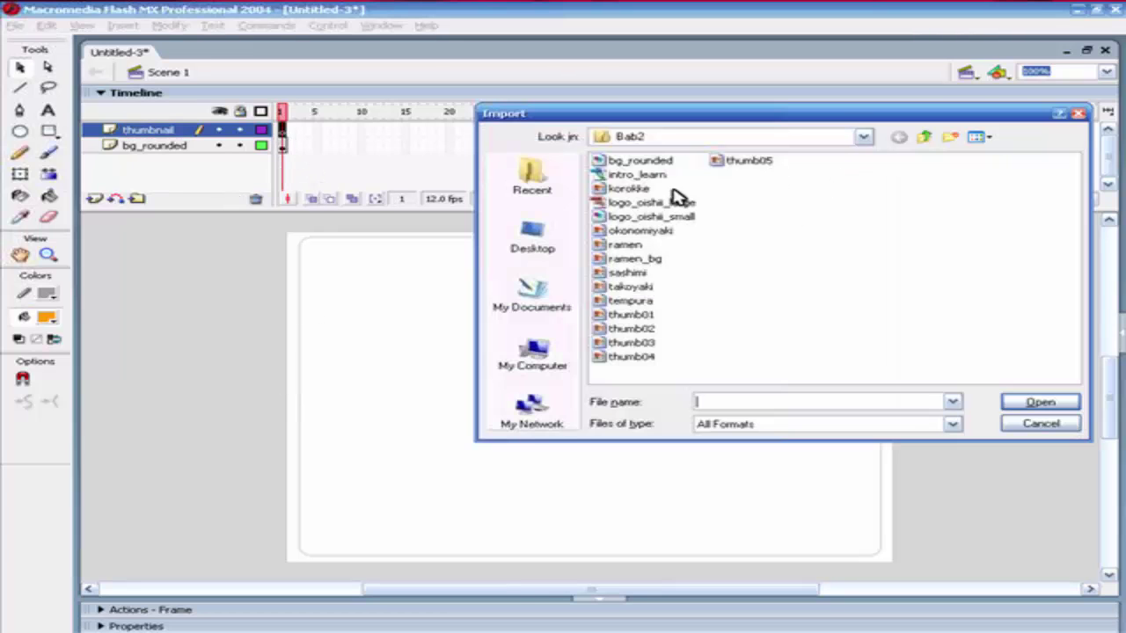
{"action": "left_click", "coordinate": [631, 314]}
{"action": "left_click", "coordinate": [631, 356], "text": "shift"}
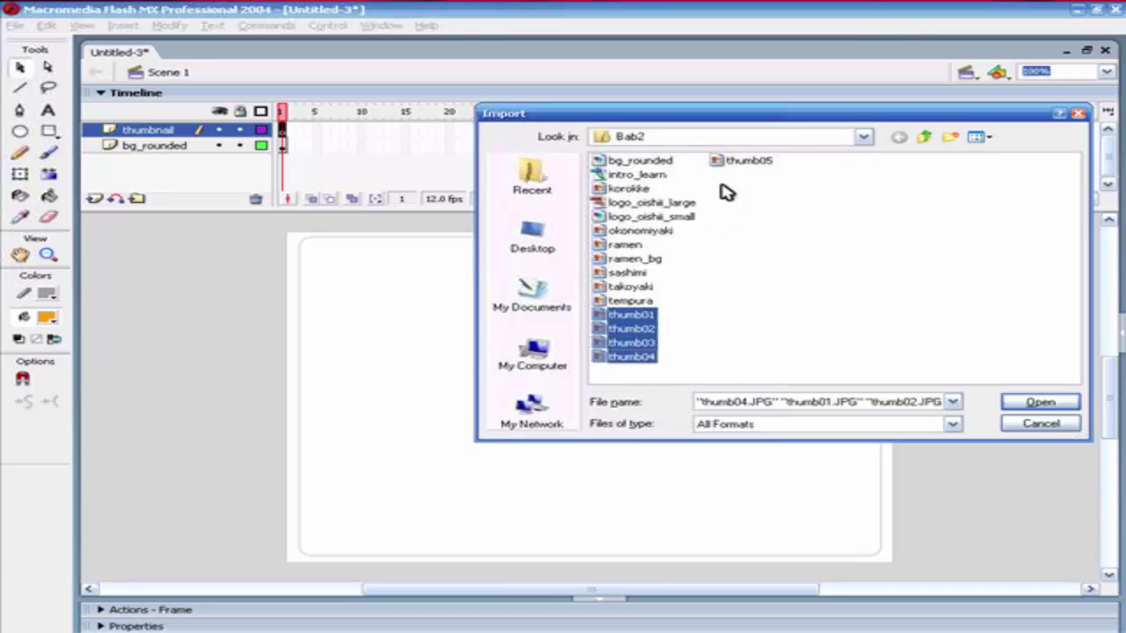
{"action": "left_click", "coordinate": [737, 163], "text": "ctrl"}
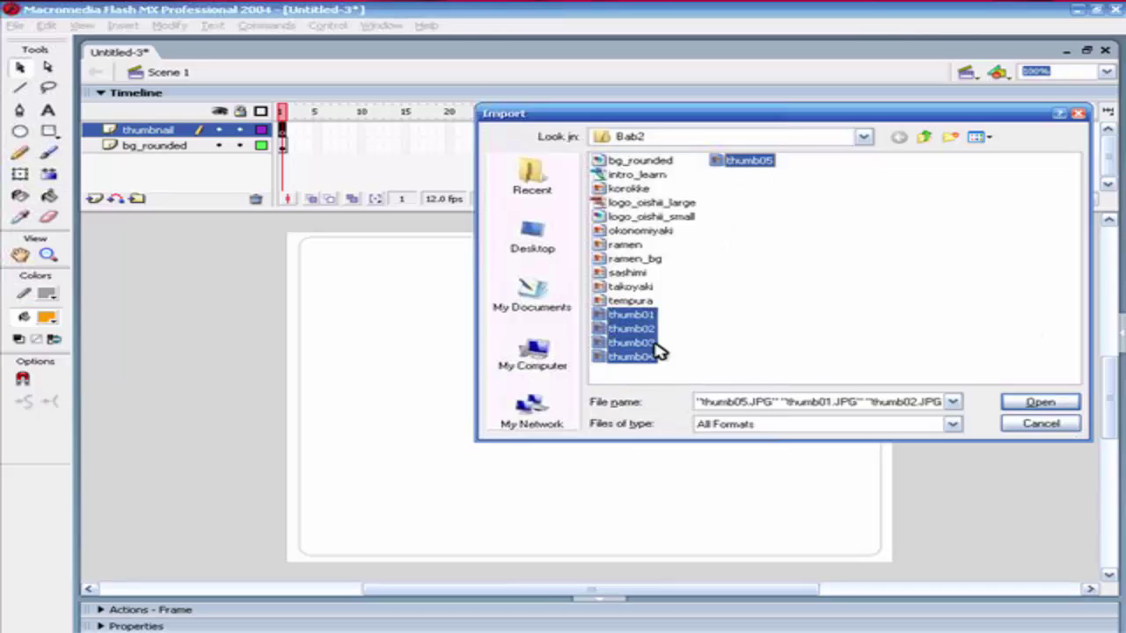
{"action": "left_click", "coordinate": [1056, 403]}
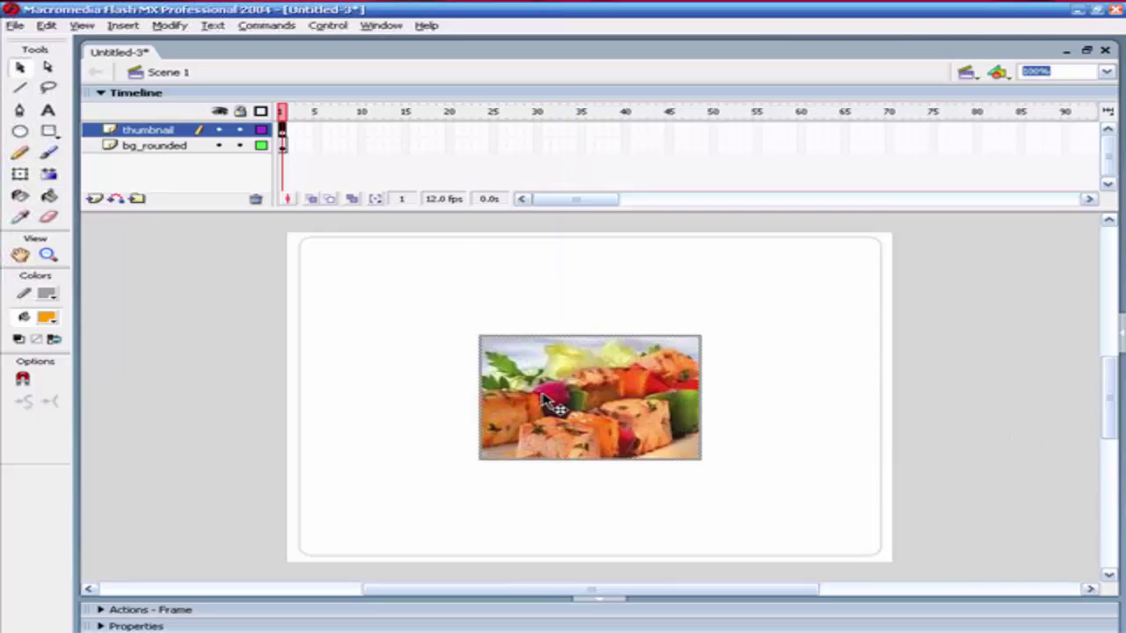
Move the food photo toward the stage's left and lock the bg_rounded layer.
{"action": "left_click_drag", "start_coordinate": [596, 401], "coordinate": [443, 393]}
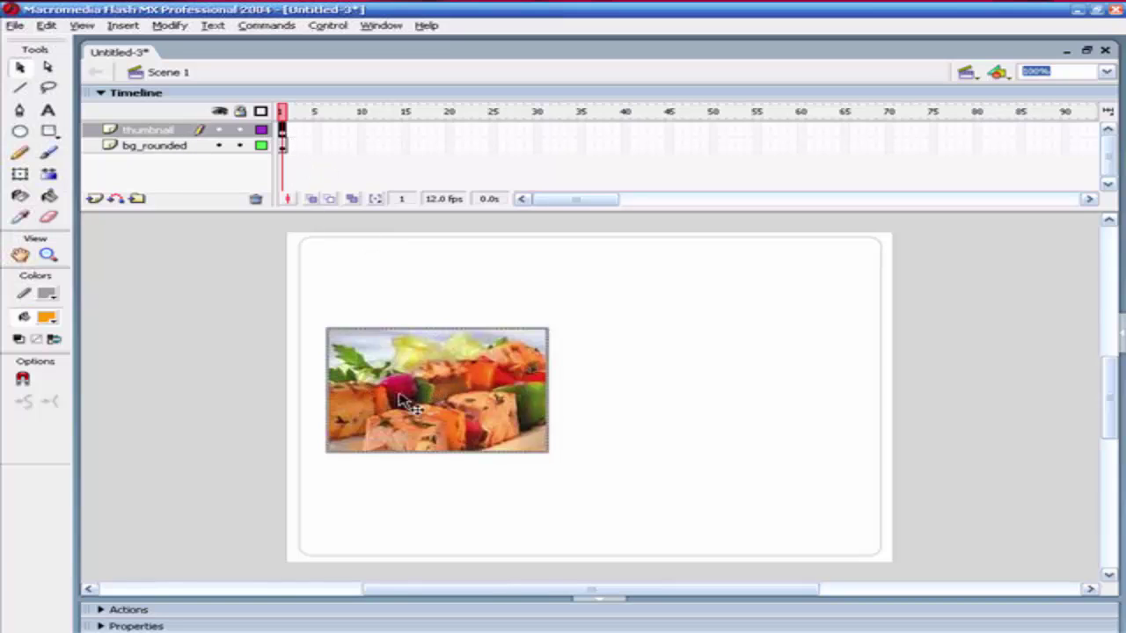
{"action": "mouse_move", "coordinate": [409, 406]}
{"action": "left_mouse_down"}
{"action": "mouse_move", "coordinate": [557, 387]}
{"action": "mouse_move", "coordinate": [419, 395]}
{"action": "mouse_move", "coordinate": [552, 339]}
{"action": "mouse_move", "coordinate": [613, 427]}
{"action": "mouse_move", "coordinate": [457, 400]}
{"action": "left_mouse_up"}
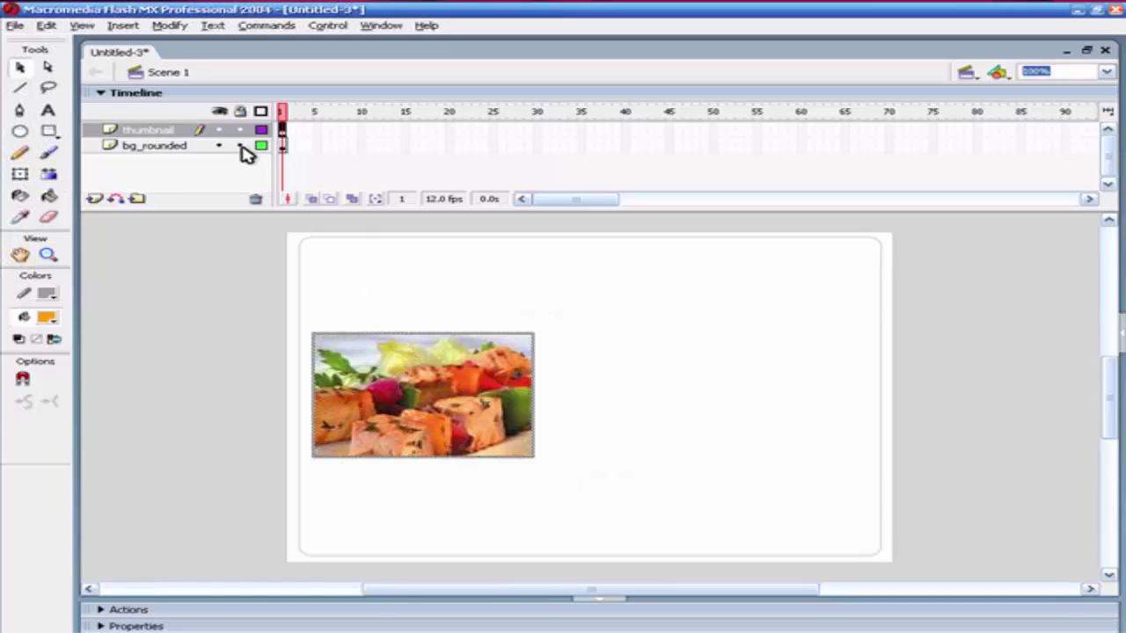
{"action": "left_click", "coordinate": [245, 150]}
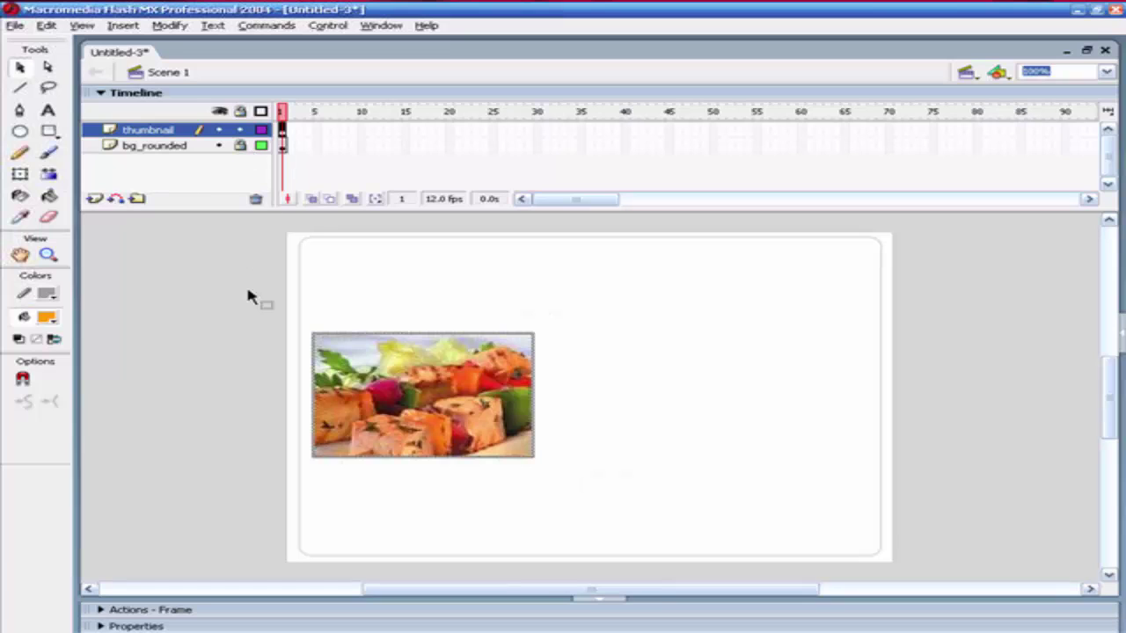
Extend the bg_rounded layer through frame 100.
{"action": "left_click_drag", "start_coordinate": [593, 202], "coordinate": [616, 199]}
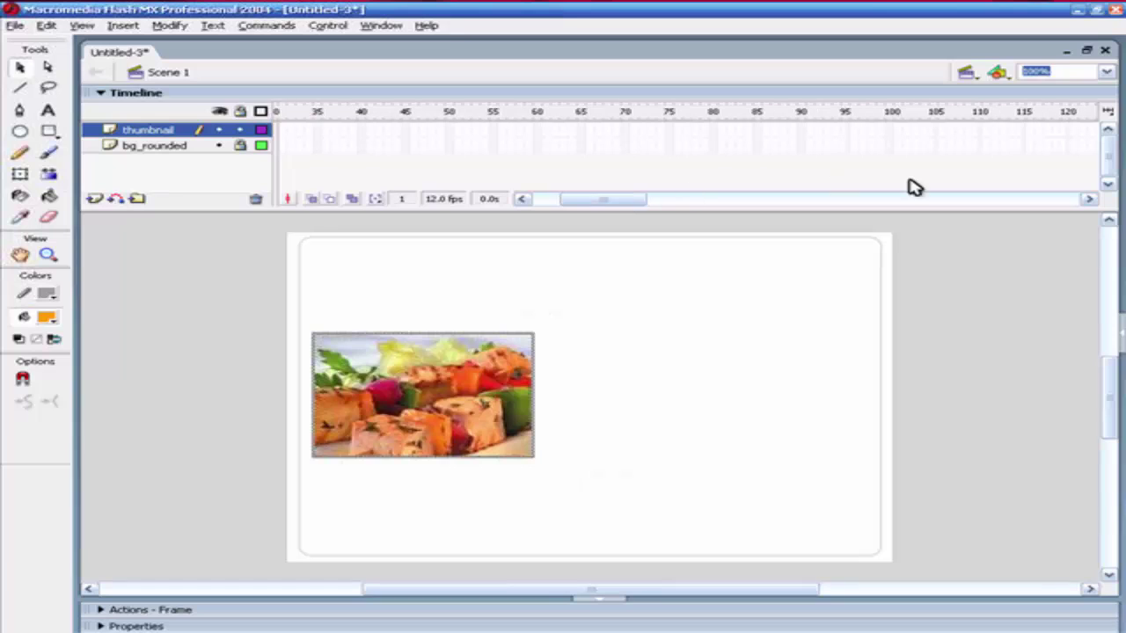
{"action": "left_click", "coordinate": [897, 145]}
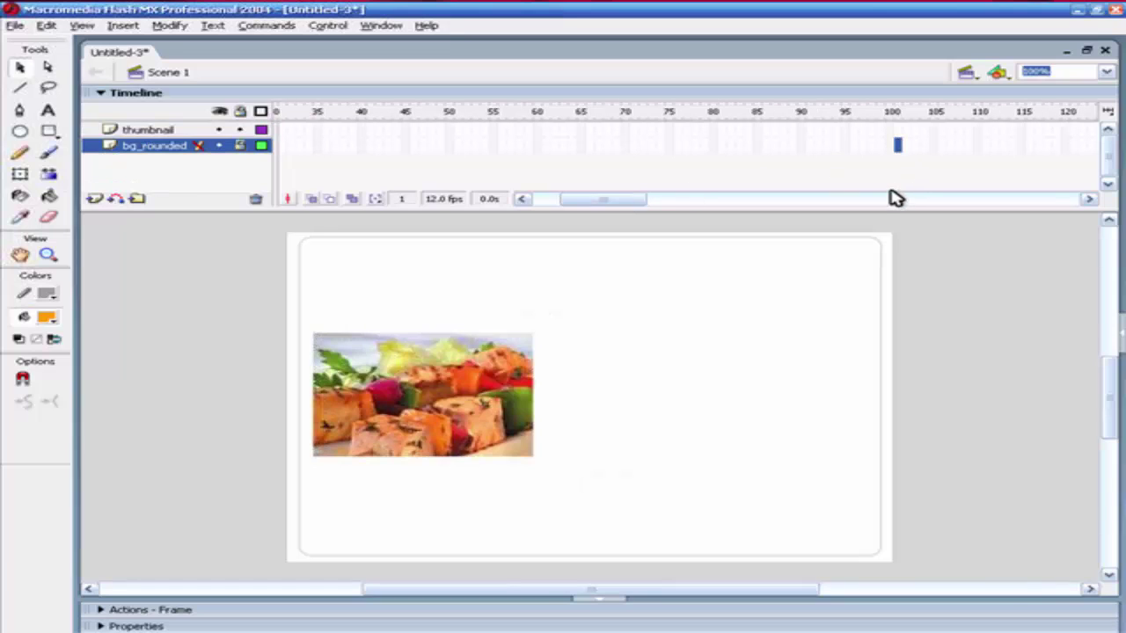
{"action": "key", "text": "F5"}
Move the thumbnail layer's first keyframe from frame 1 to frame 10.
{"action": "left_click_drag", "start_coordinate": [586, 202], "coordinate": [528, 204]}
{"action": "left_click", "coordinate": [282, 130]}
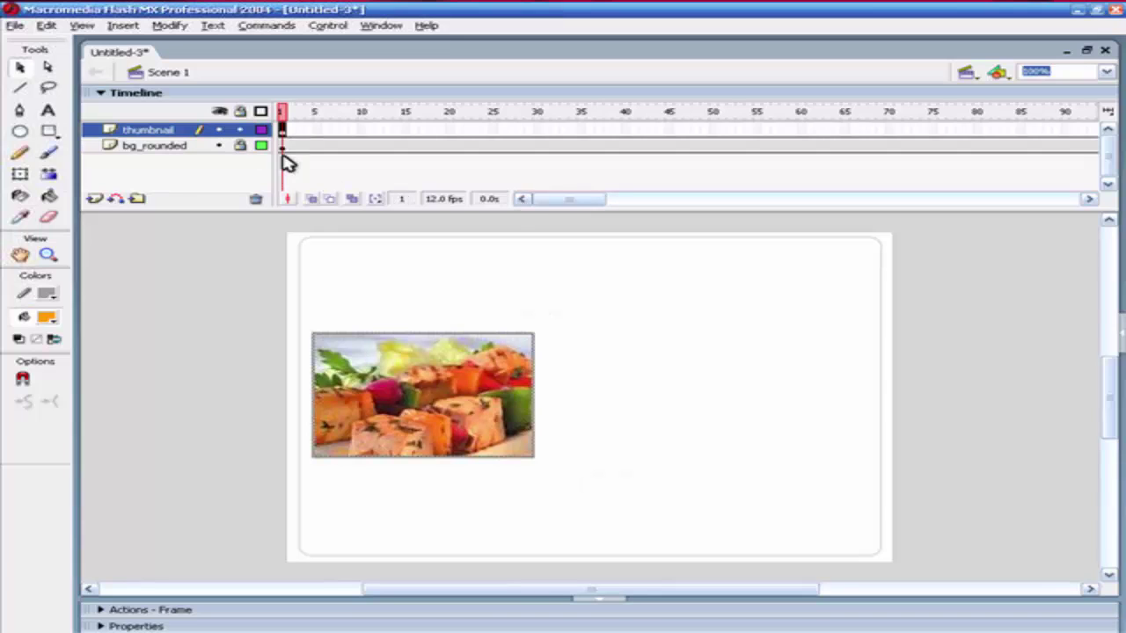
{"action": "left_click_drag", "start_coordinate": [283, 132], "coordinate": [361, 132]}
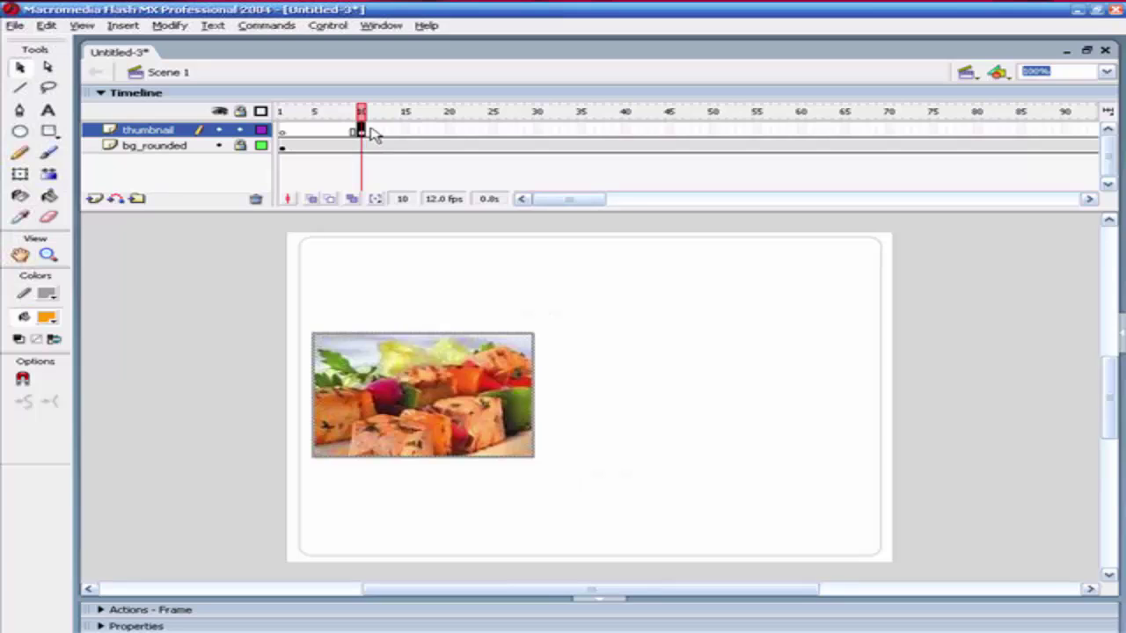
{"action": "left_click", "coordinate": [152, 368]}
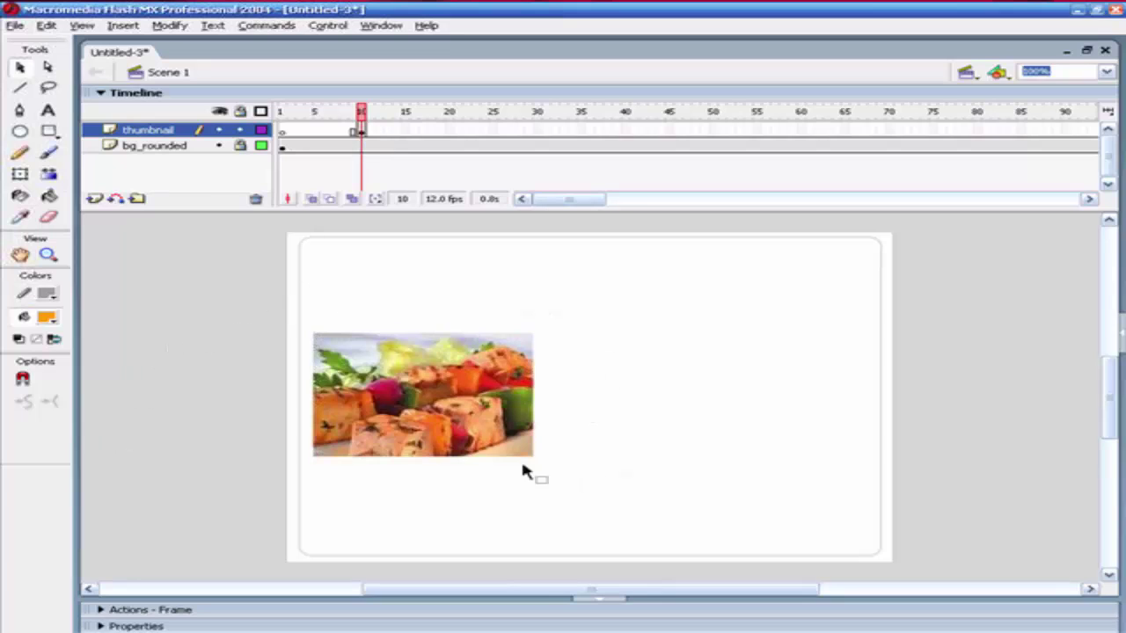
{"action": "left_click", "coordinate": [464, 443]}
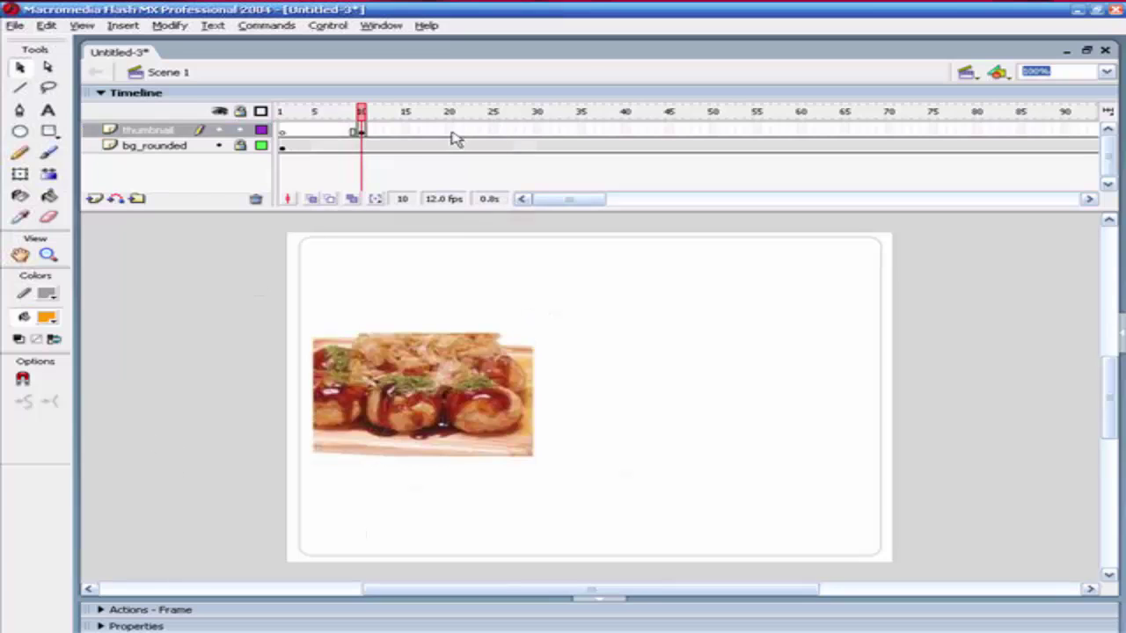
Add a thumbnail keyframe at frame 25 with a pasted photo, and swap frame 10's dish.
{"action": "left_click", "coordinate": [494, 130]}
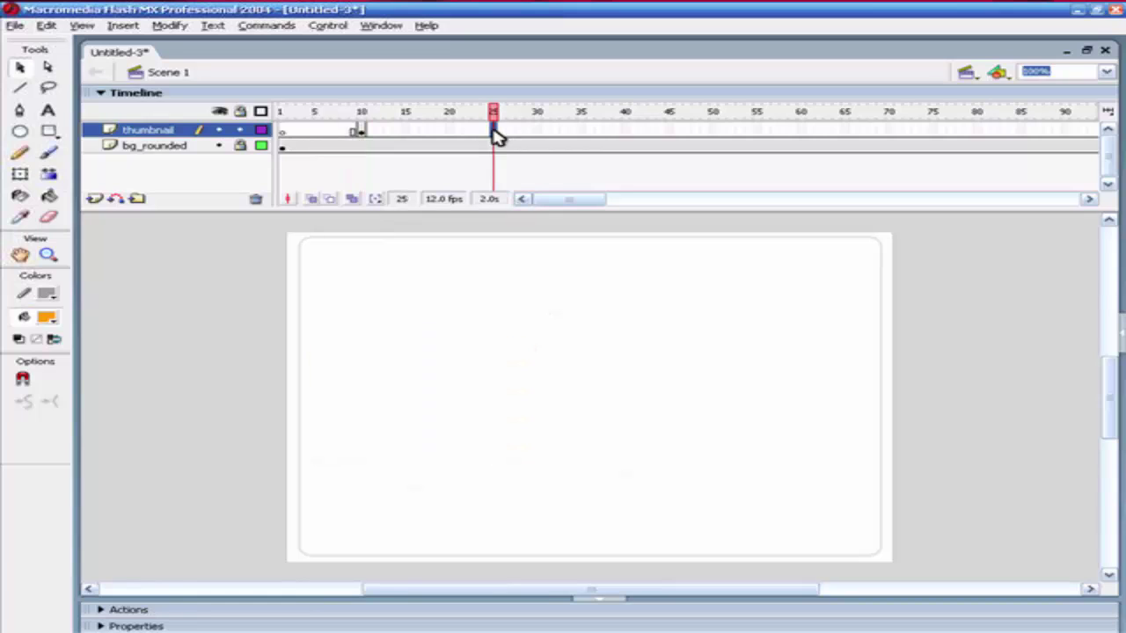
{"action": "key", "text": "F6"}
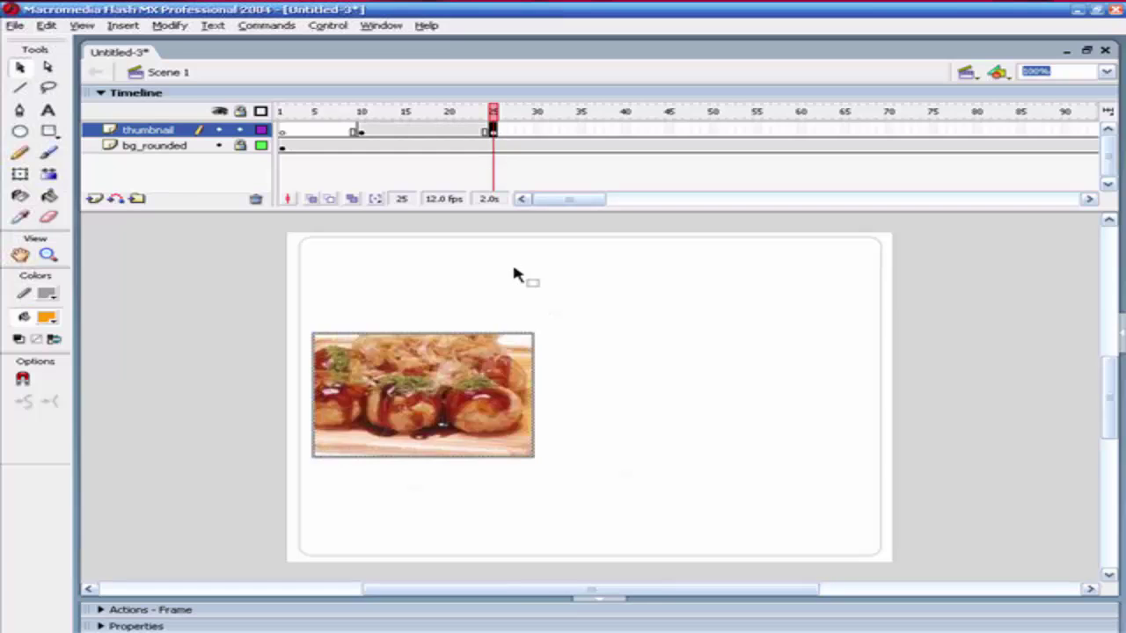
{"action": "key", "text": "Delete"}
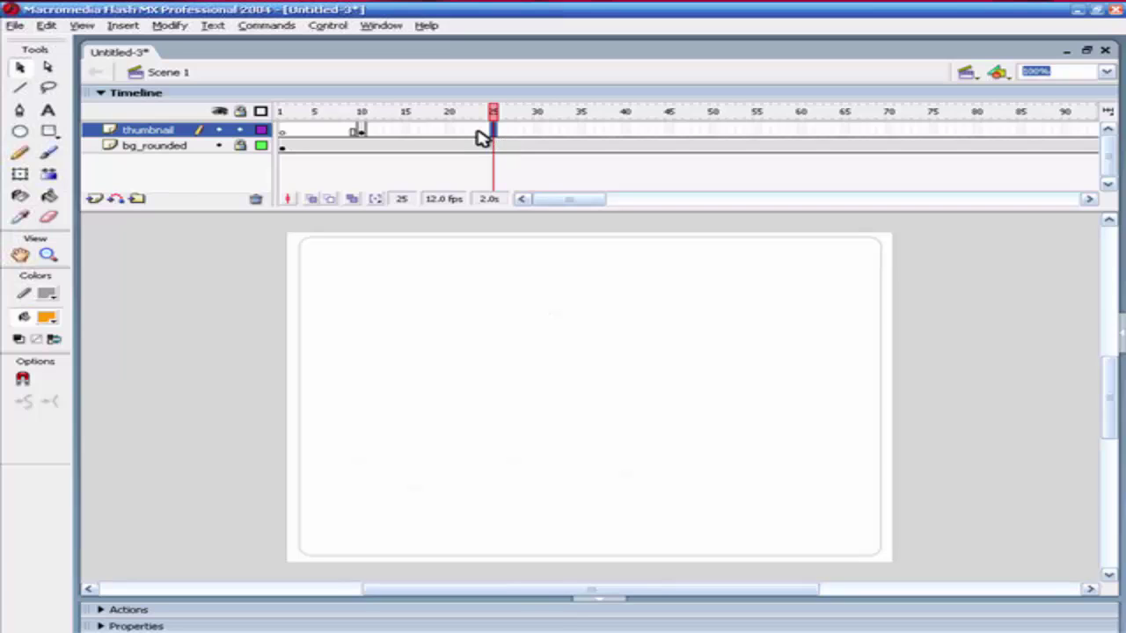
{"action": "left_click", "coordinate": [480, 132]}
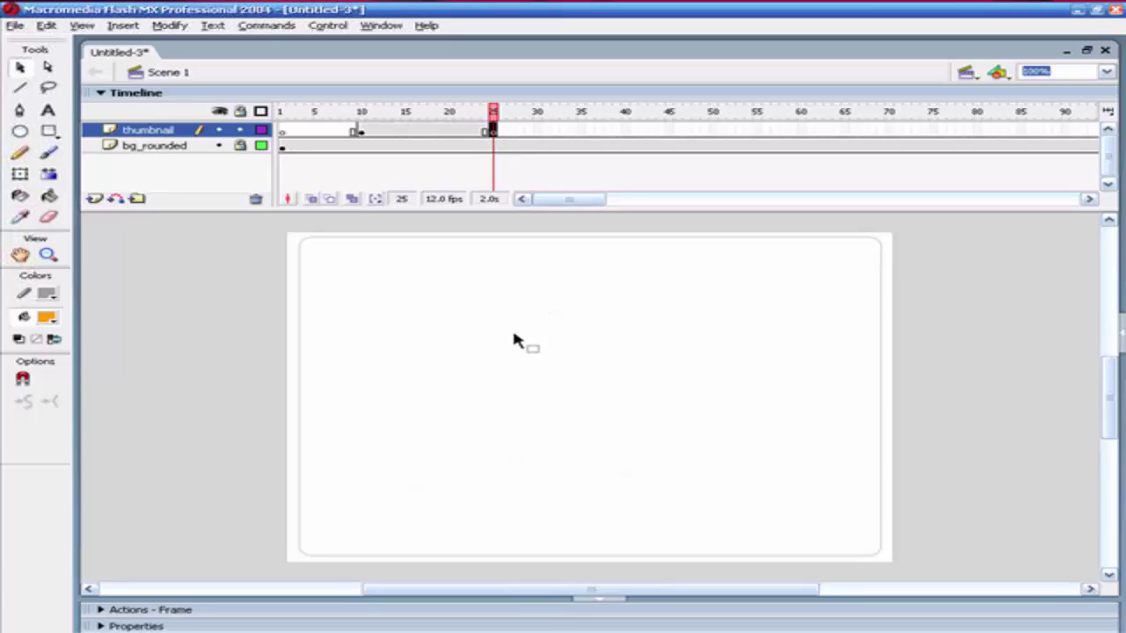
{"action": "key", "text": "ctrl+shift+v"}
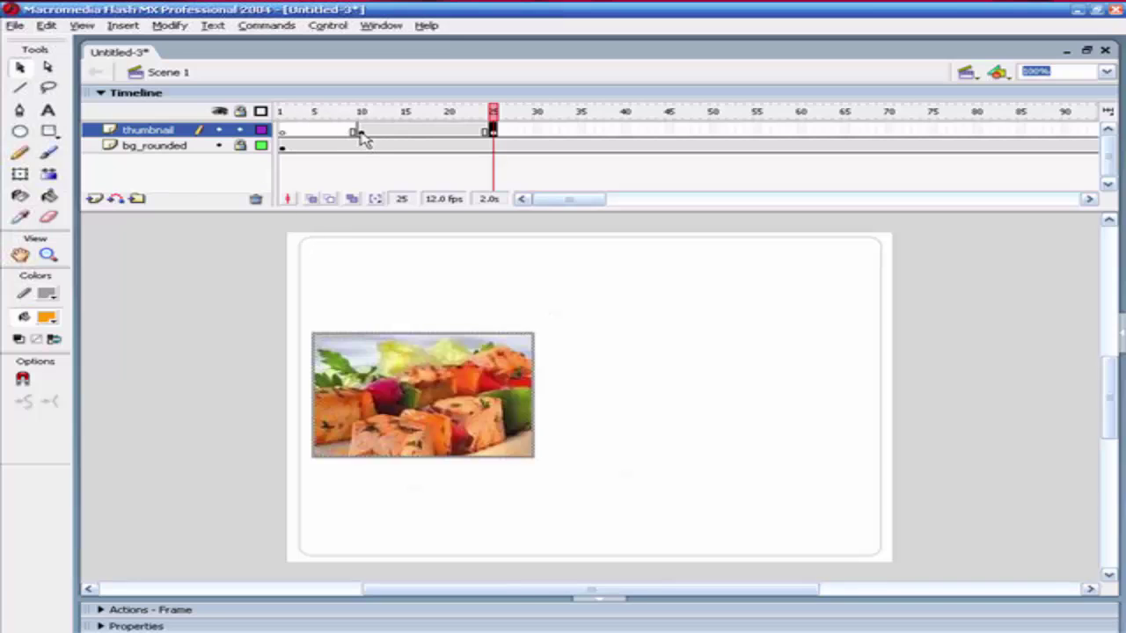
{"action": "left_click", "coordinate": [360, 132]}
{"action": "left_click", "coordinate": [180, 421]}
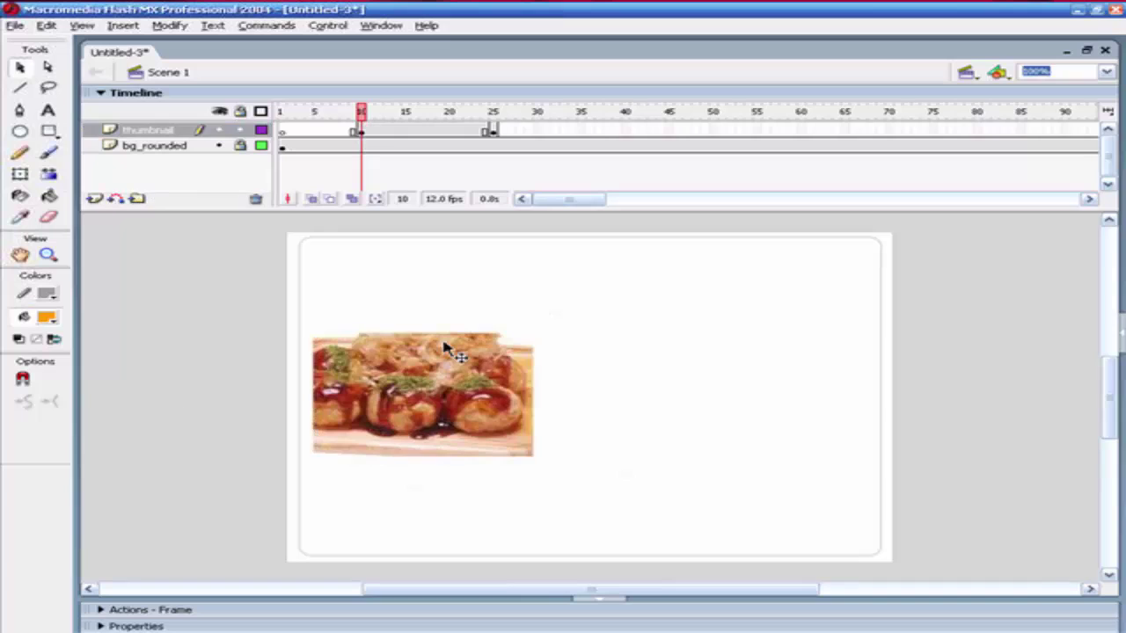
{"action": "left_click", "coordinate": [431, 397]}
{"action": "key", "text": "ctrl+shift+v"}
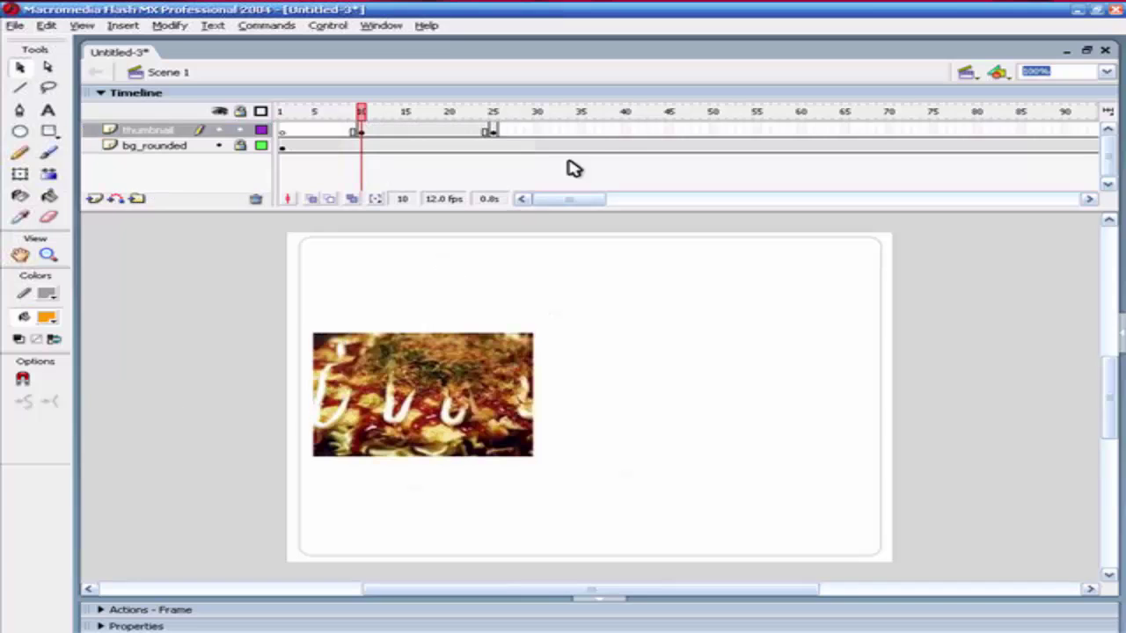
Add blank keyframes at frames 40 and 55, each with a food photo pasted in place.
{"action": "left_click", "coordinate": [626, 132]}
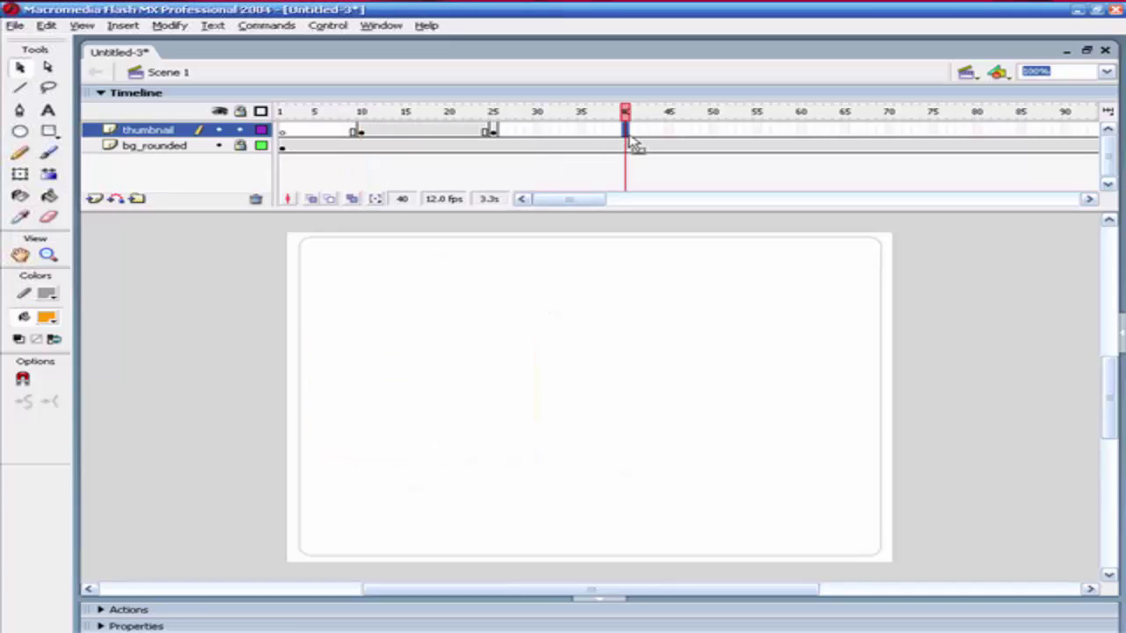
{"action": "key", "text": "F7"}
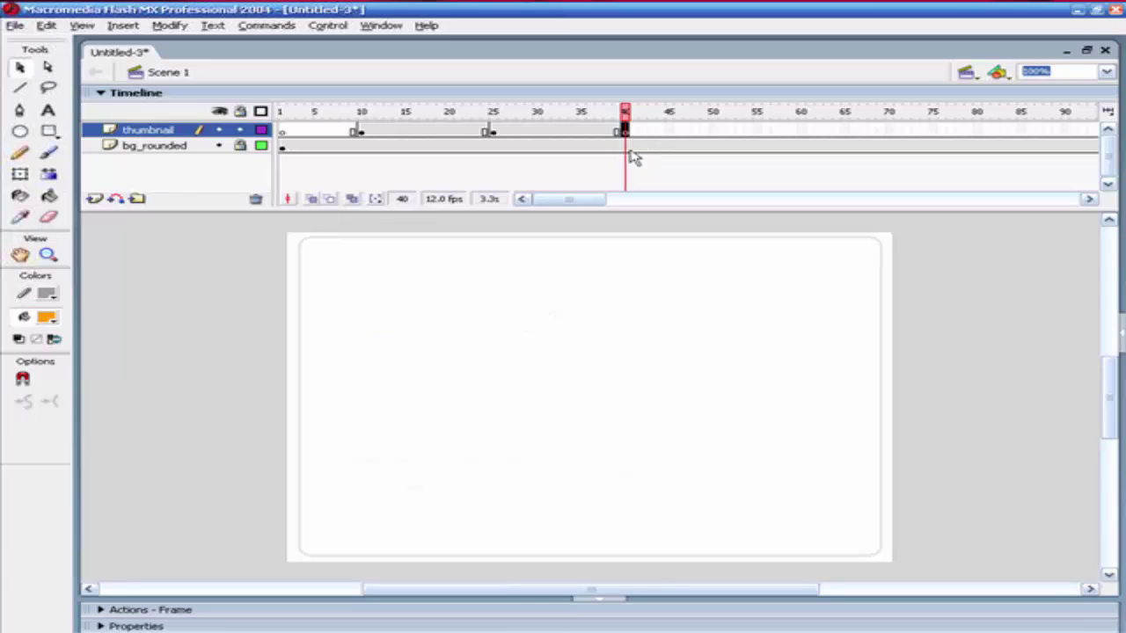
{"action": "key", "text": "ctrl+shift+v"}
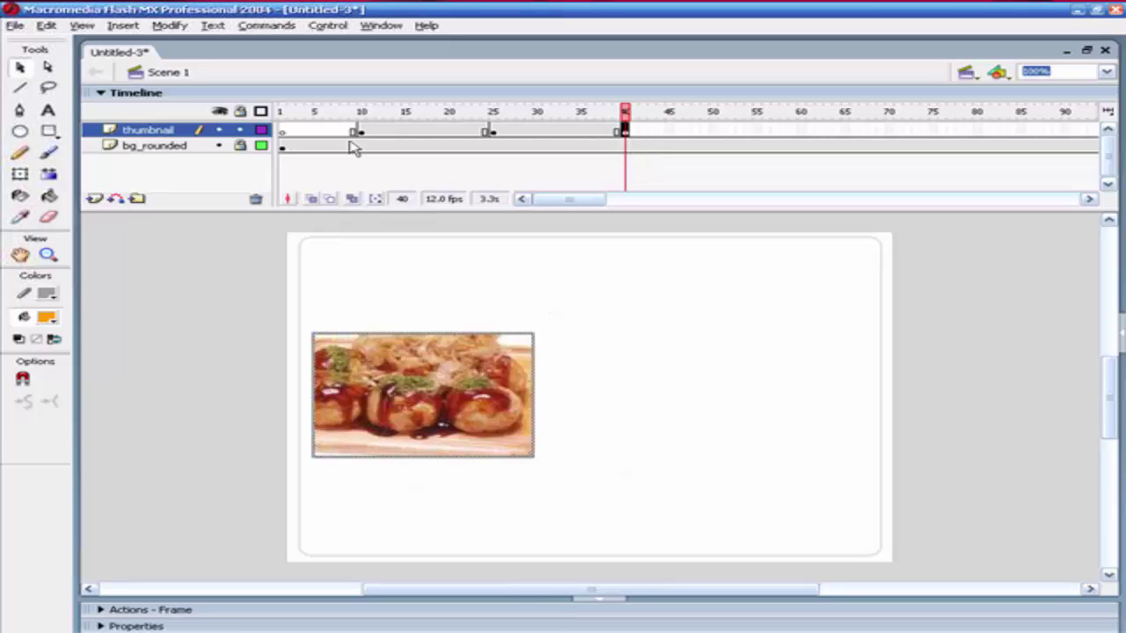
{"action": "left_click", "coordinate": [360, 131]}
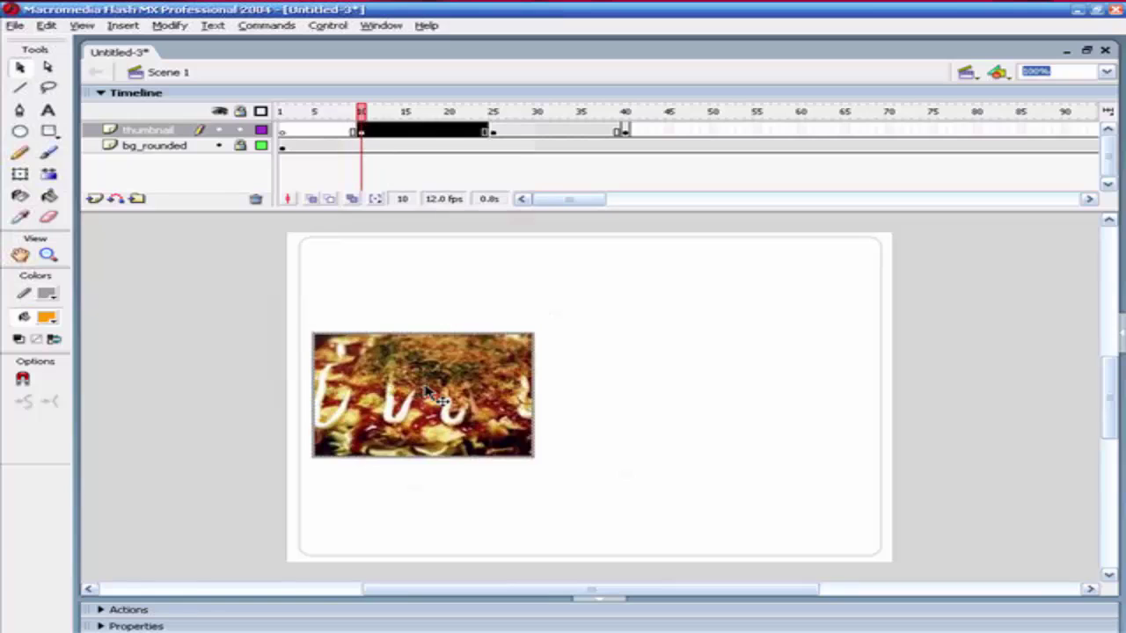
{"action": "left_click", "coordinate": [759, 132]}
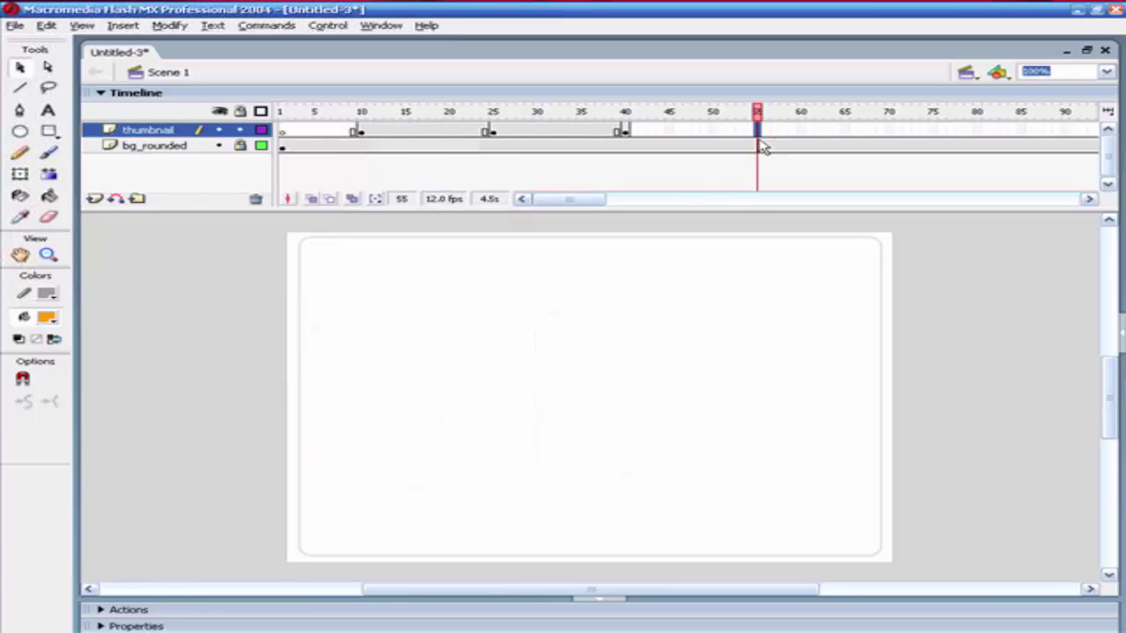
{"action": "key", "text": "F7"}
{"action": "key", "text": "ctrl+shift+v"}
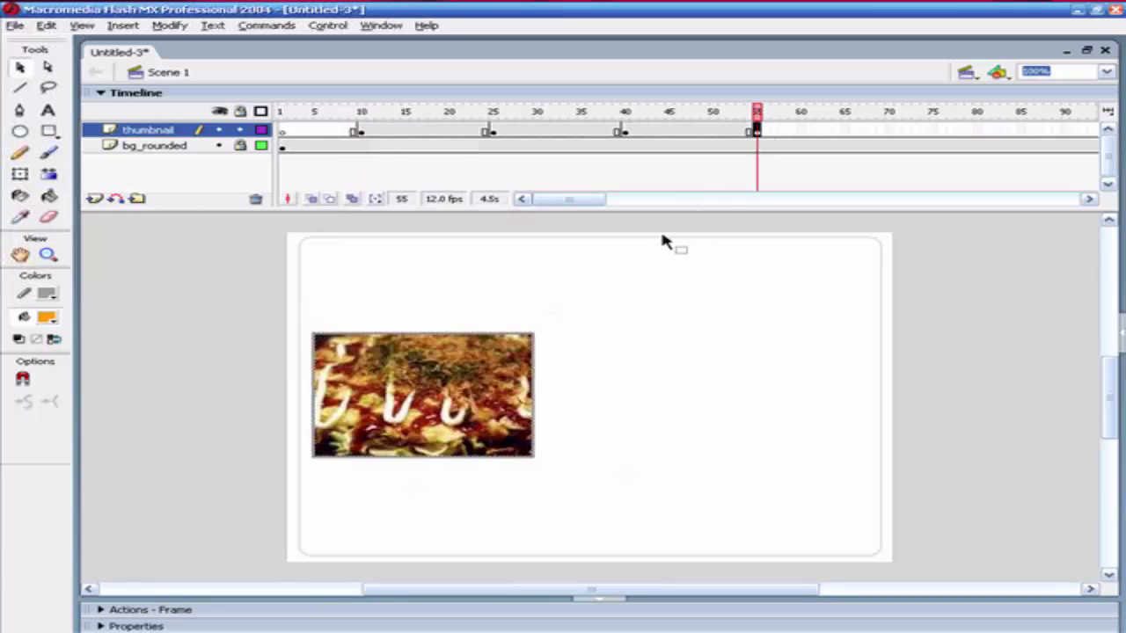
Paste the soup photo into a new blank keyframe at frame 70, keeping frame 10's skewers photo.
{"action": "left_click", "coordinate": [361, 131]}
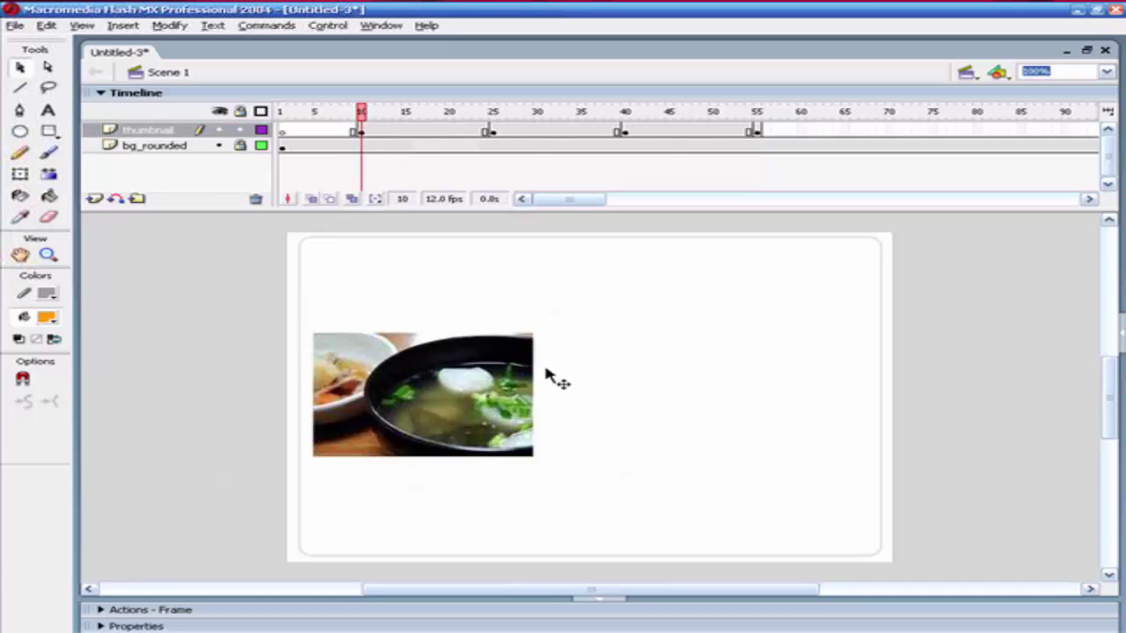
{"action": "left_click", "coordinate": [517, 378]}
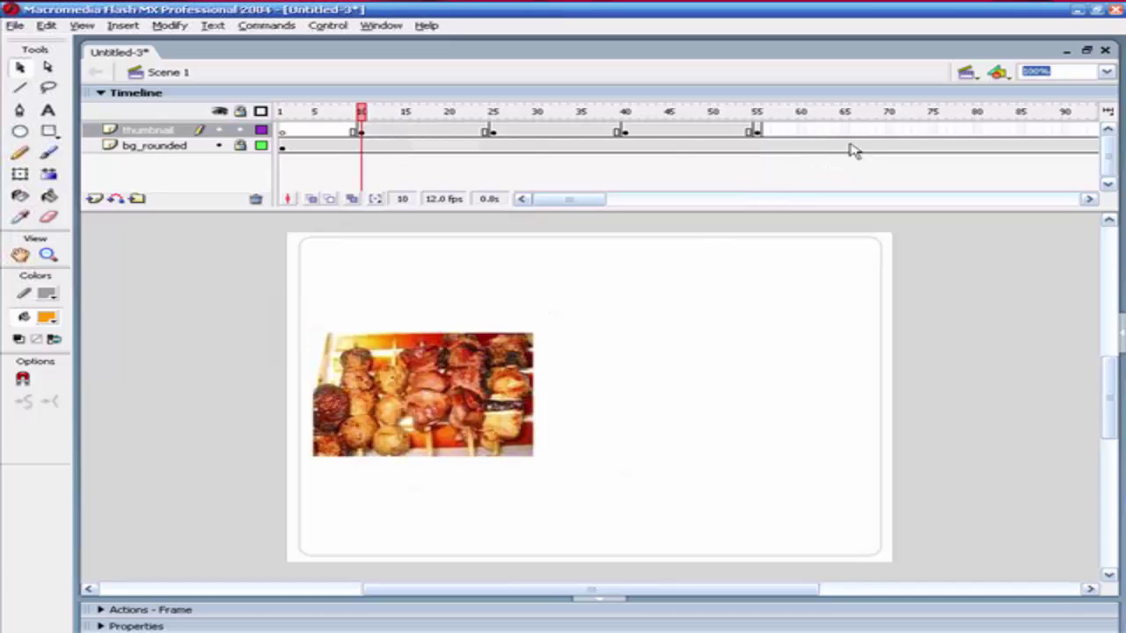
{"action": "left_click", "coordinate": [891, 131]}
{"action": "key", "text": "F7"}
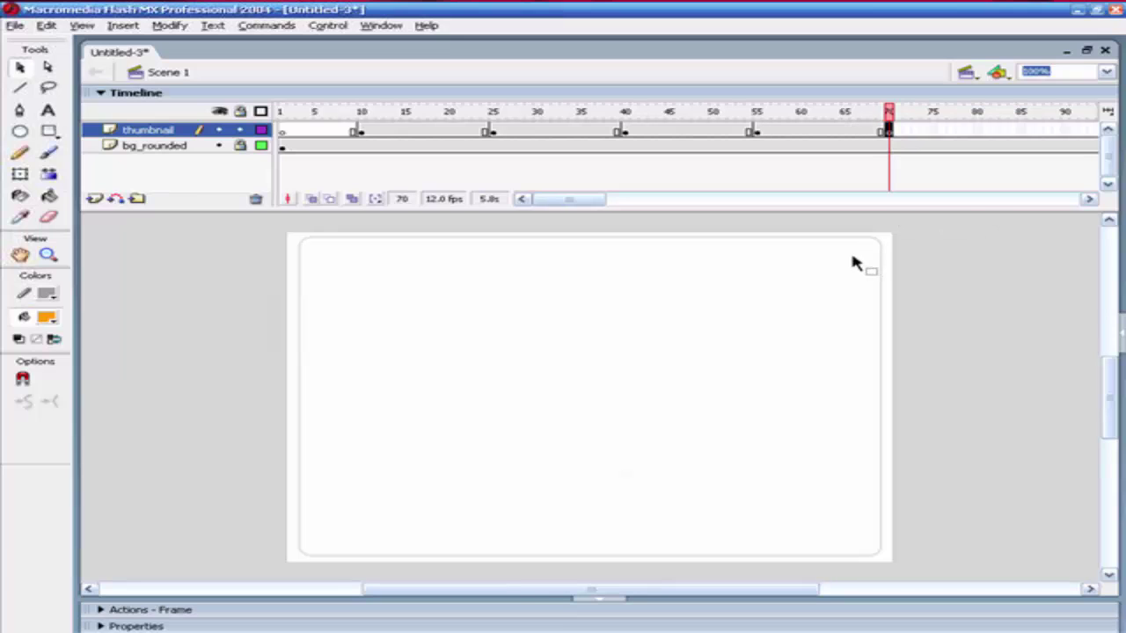
{"action": "key", "text": "ctrl+shift+v"}
{"action": "left_click", "coordinate": [361, 131]}
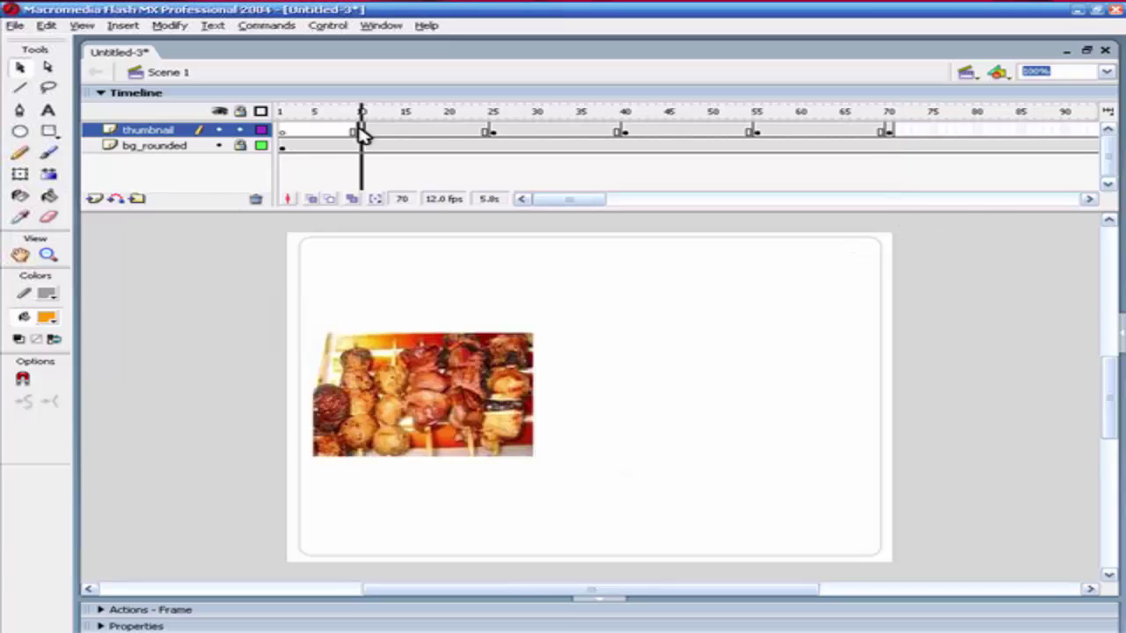
{"action": "left_click", "coordinate": [365, 402]}
{"action": "key", "text": "Delete"}
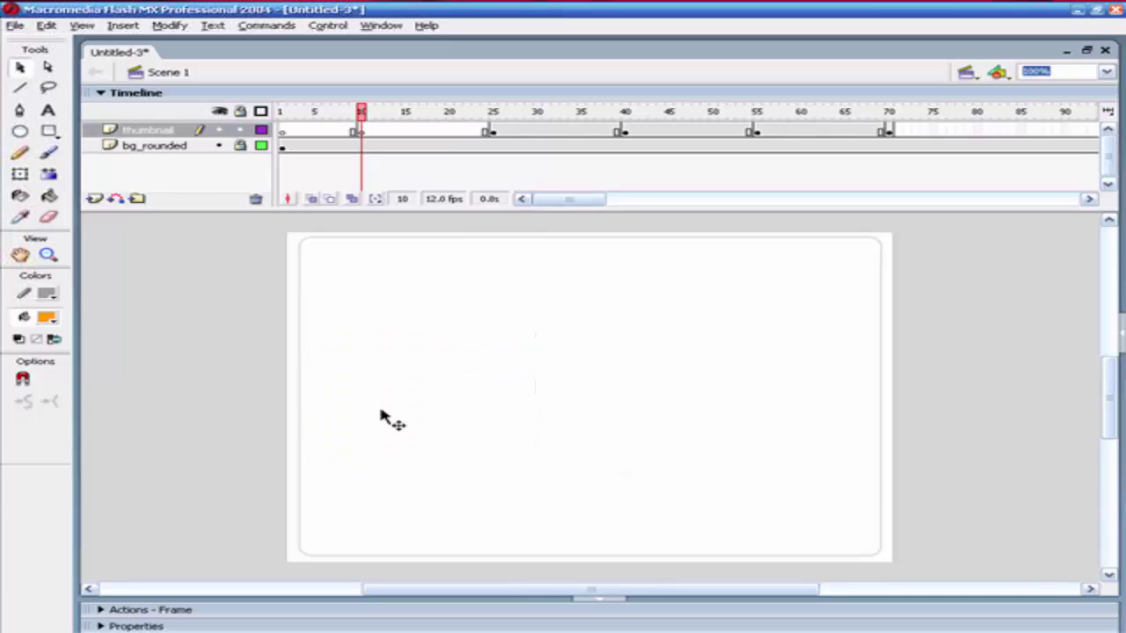
{"action": "key", "text": "ctrl+z"}
{"action": "left_click", "coordinate": [188, 410]}
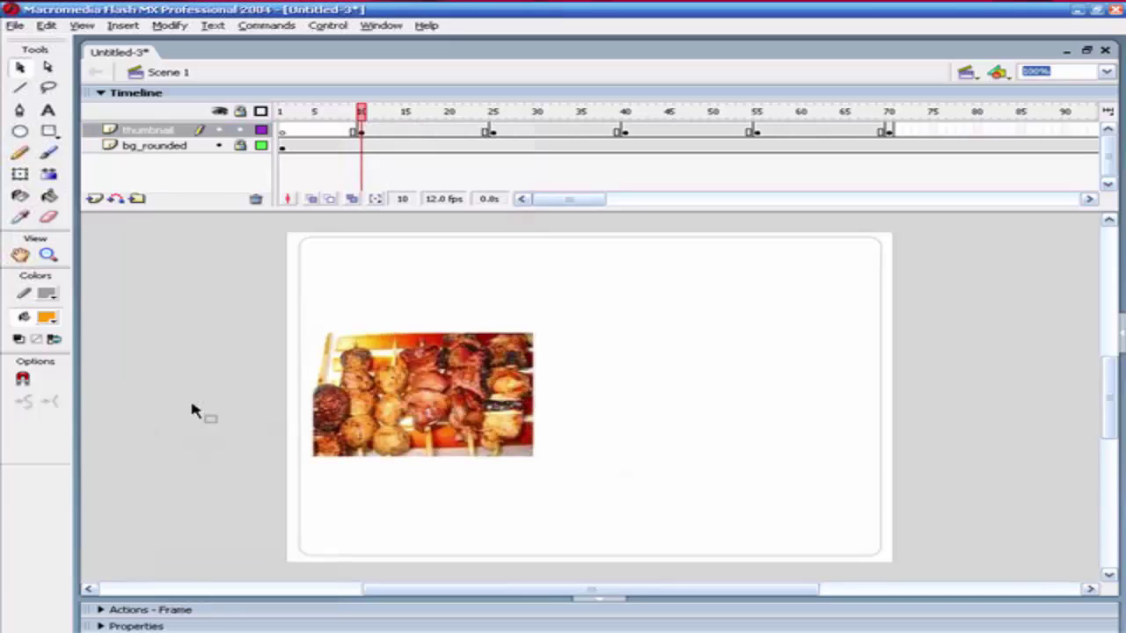
Check the photos shown at frames 25, 40, 55 and 70.
{"action": "left_click_drag", "start_coordinate": [591, 201], "coordinate": [610, 200]}
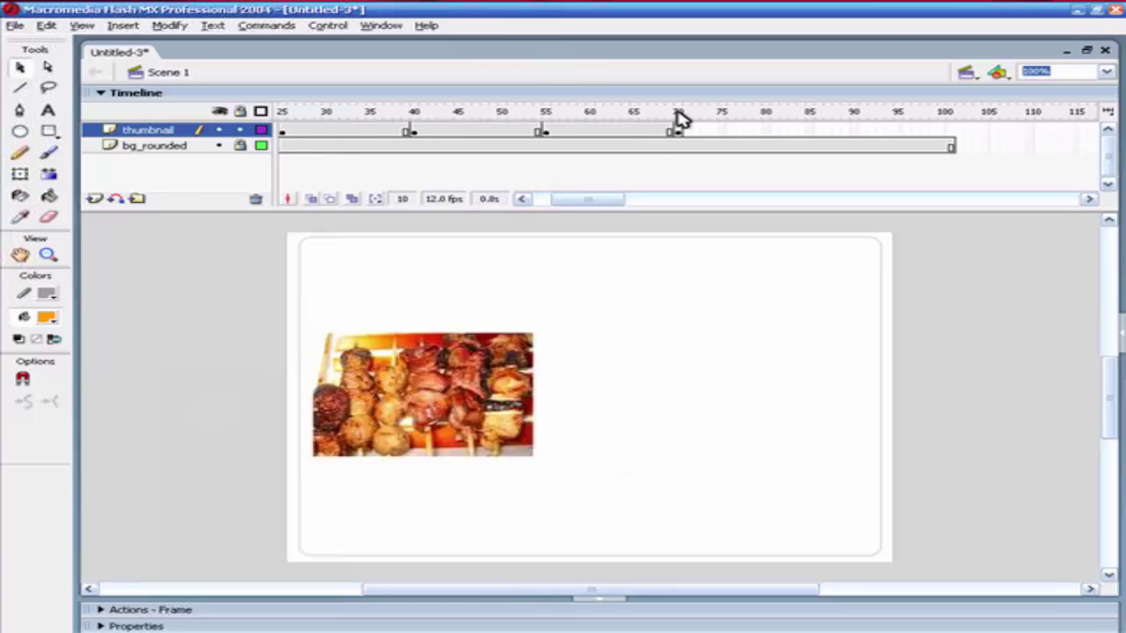
{"action": "left_click_drag", "start_coordinate": [608, 201], "coordinate": [551, 188]}
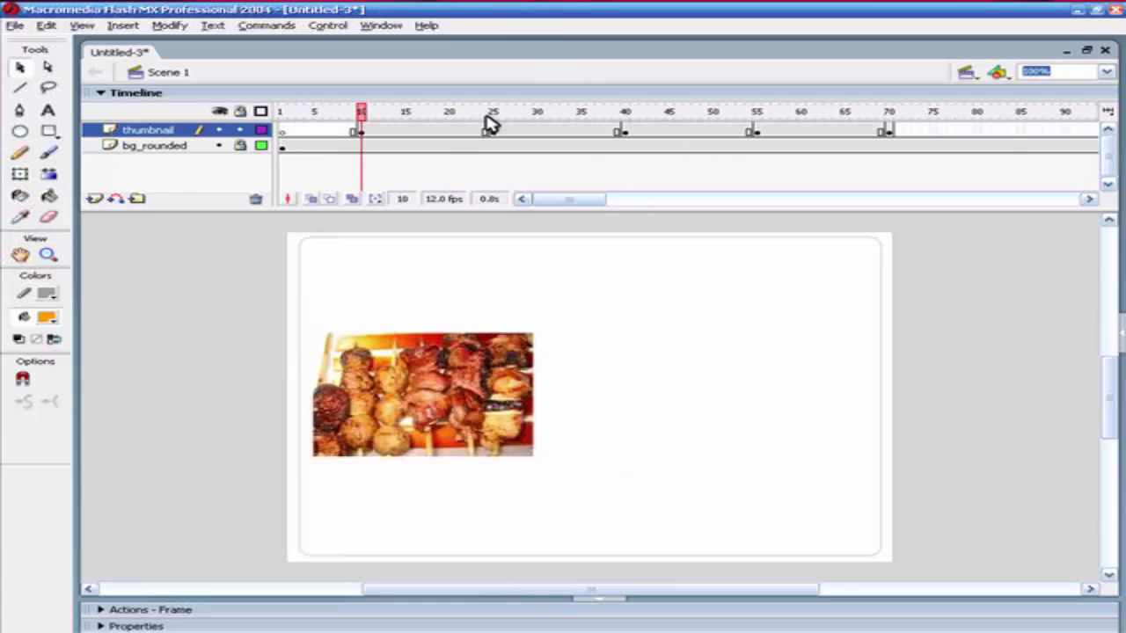
{"action": "left_click", "coordinate": [491, 115]}
{"action": "left_click", "coordinate": [633, 114]}
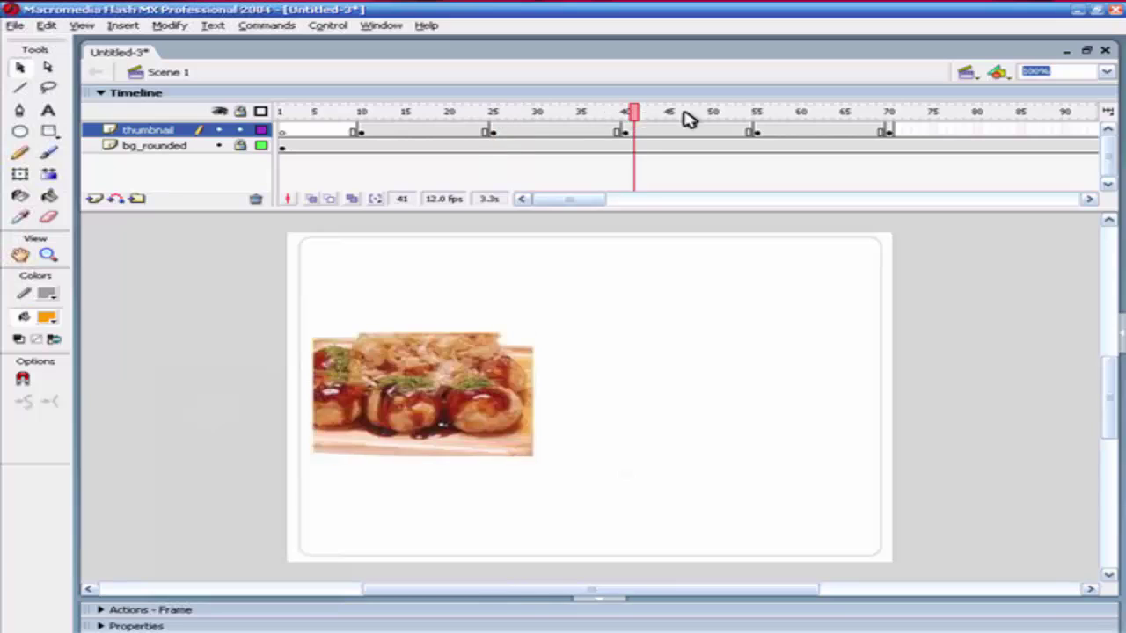
{"action": "left_click", "coordinate": [757, 115]}
{"action": "left_click", "coordinate": [887, 115]}
Extend the thumbnail layer through frame 100 and add a new layer above it.
{"action": "left_click_drag", "start_coordinate": [607, 202], "coordinate": [648, 201]}
{"action": "left_click", "coordinate": [690, 132]}
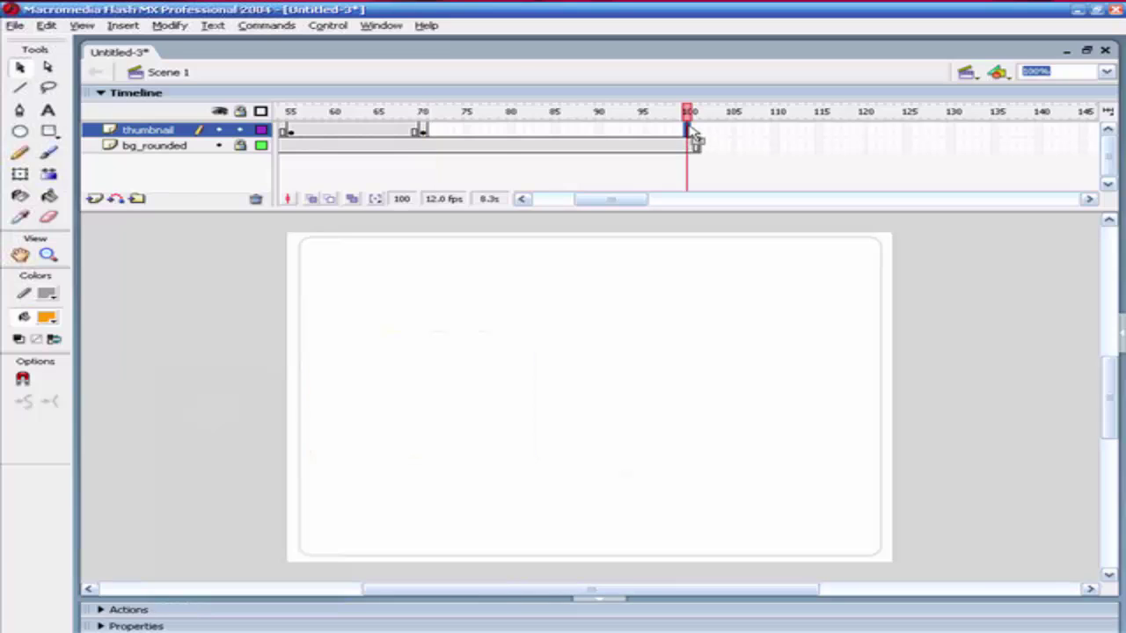
{"action": "key", "text": "F6"}
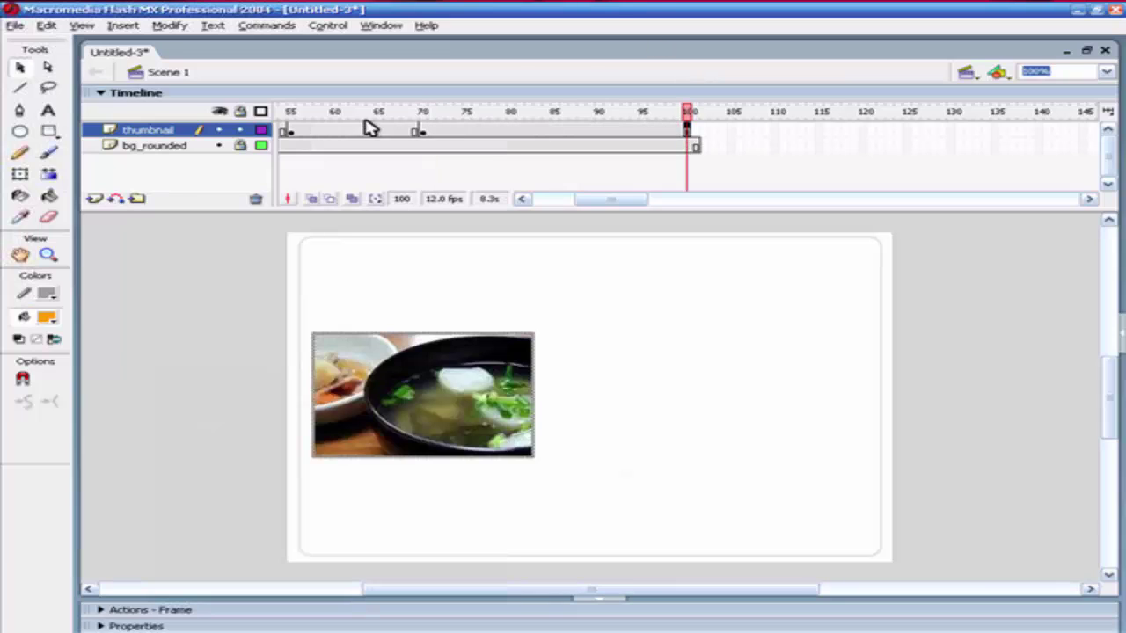
{"action": "left_click_drag", "start_coordinate": [422, 115], "coordinate": [446, 117]}
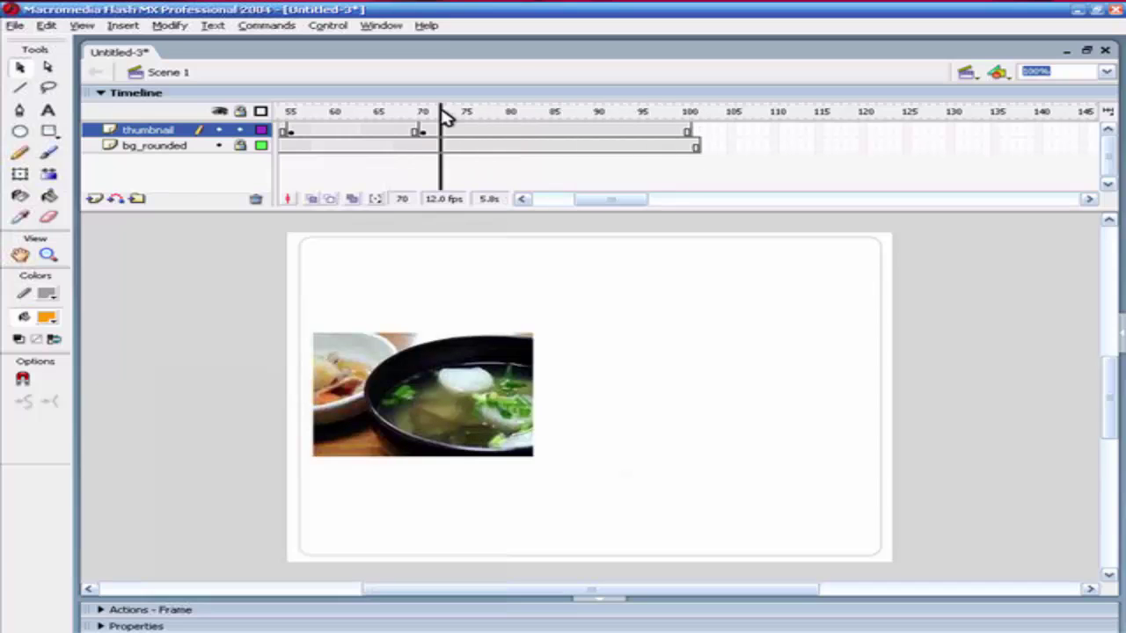
{"action": "left_click_drag", "start_coordinate": [631, 199], "coordinate": [557, 196]}
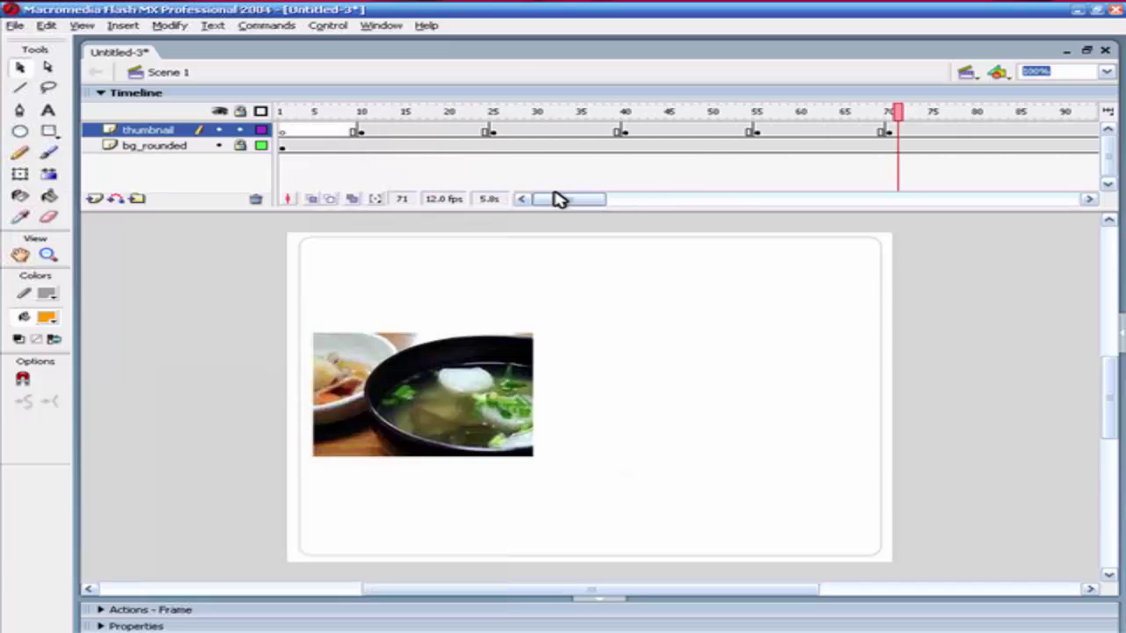
{"action": "left_click", "coordinate": [94, 199]}
Rename the new layer teks and draw a text box at frame 10 right of the photo.
{"action": "double_click", "coordinate": [140, 130]}
{"action": "type", "text": "teks"}
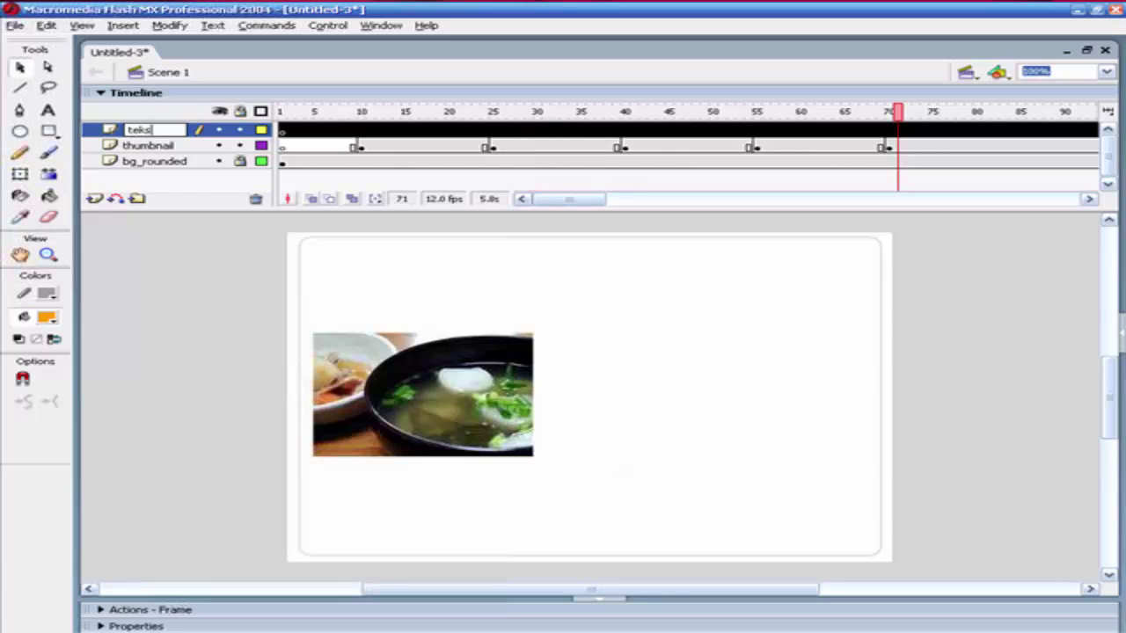
{"action": "key", "text": "Return"}
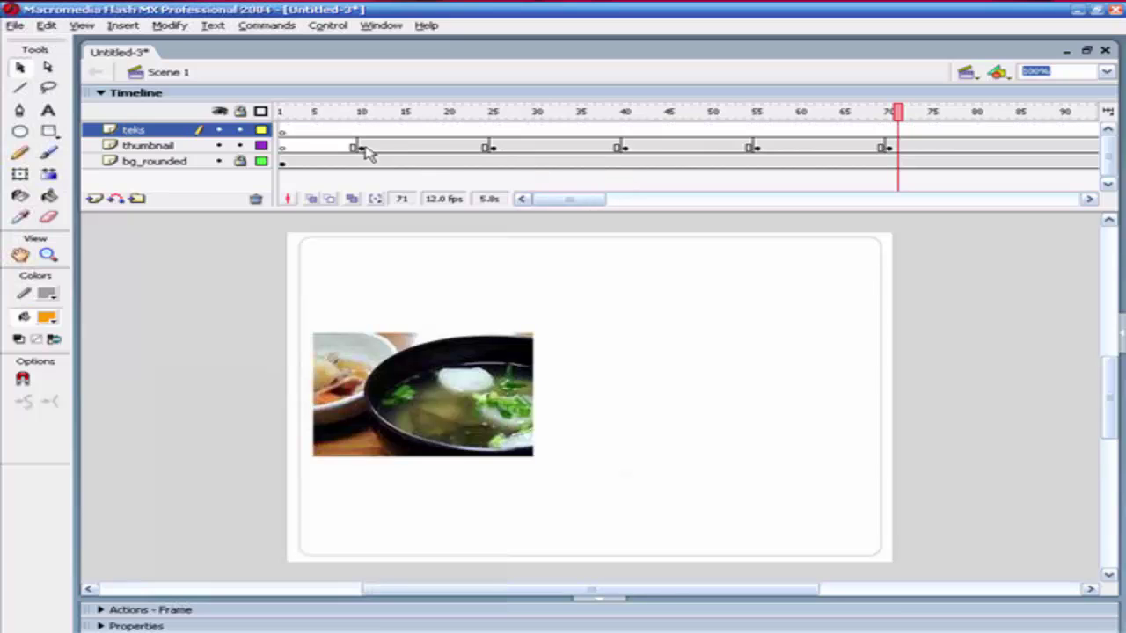
{"action": "left_click", "coordinate": [360, 132]}
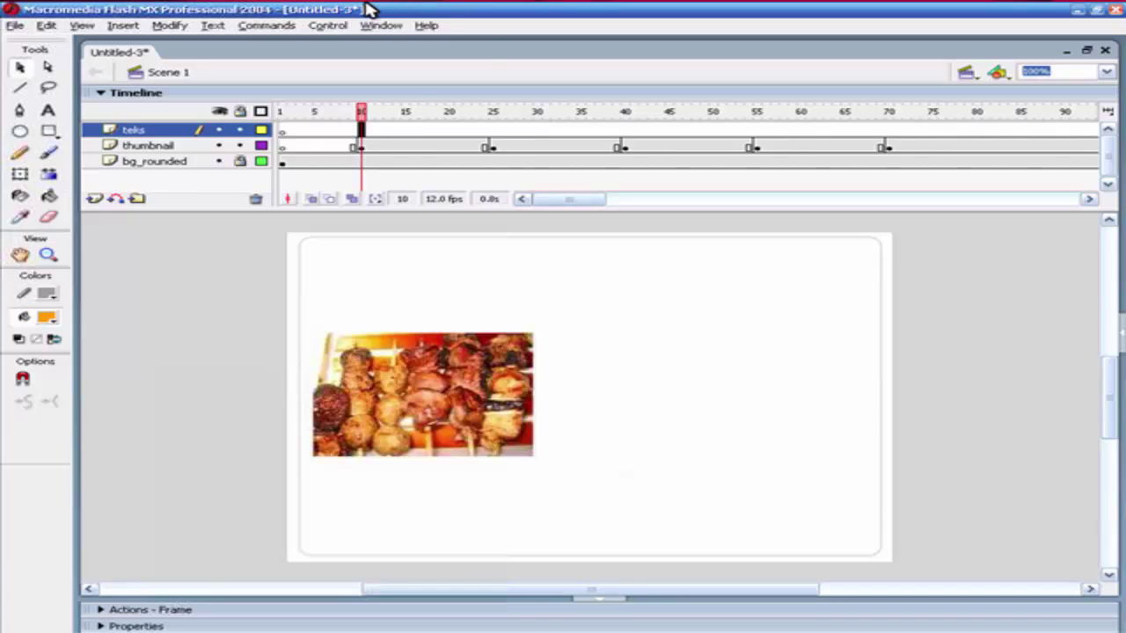
{"action": "key", "text": "t"}
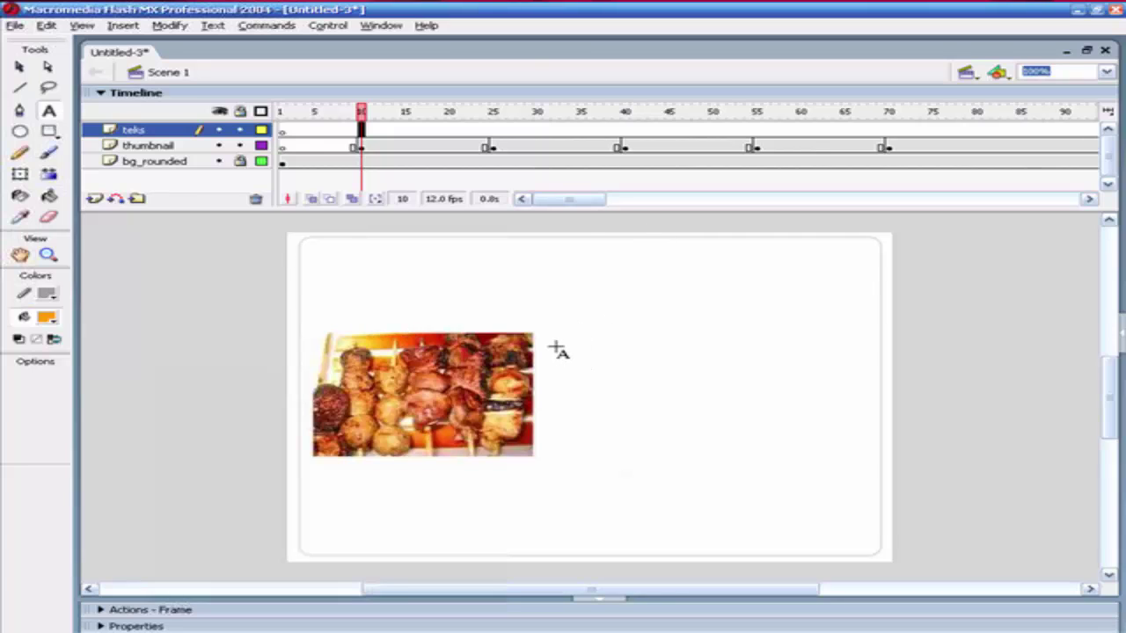
{"action": "left_click_drag", "start_coordinate": [555, 302], "coordinate": [668, 353]}
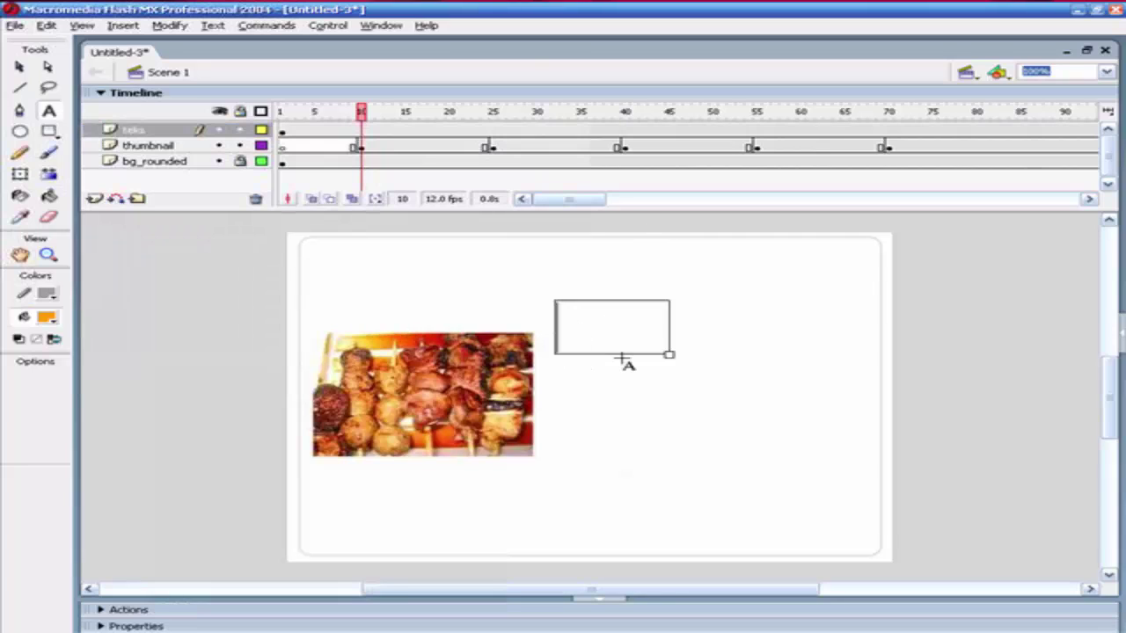
Make it grey 20-point static text reading Cooking, placed beside the food photo.
{"action": "left_click", "coordinate": [170, 626]}
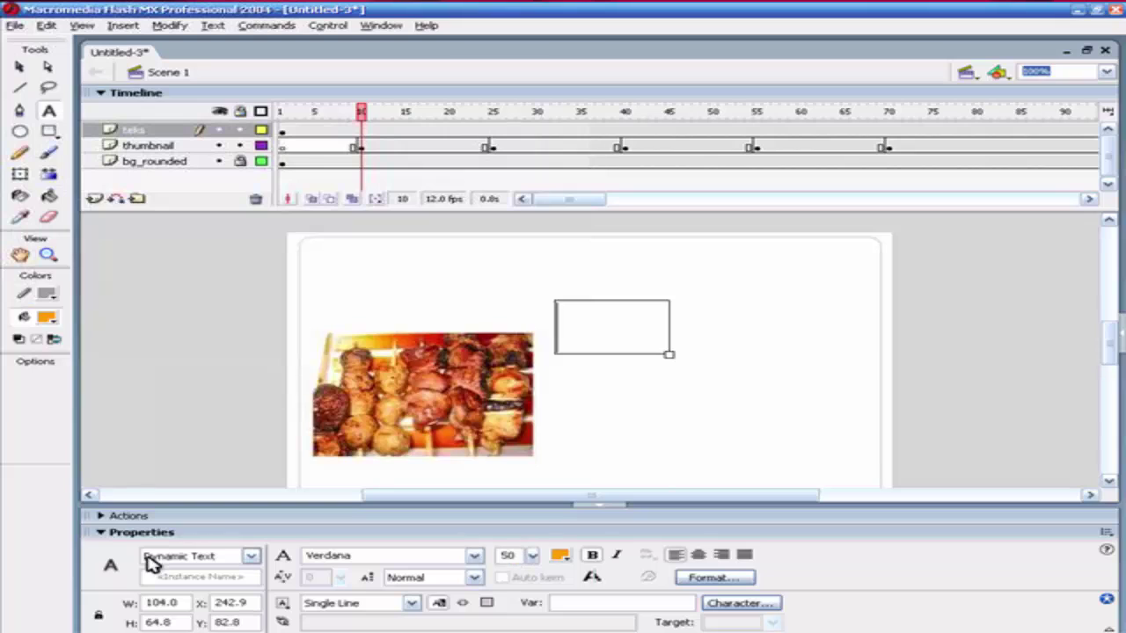
{"action": "left_click", "coordinate": [216, 558]}
{"action": "left_click", "coordinate": [212, 570]}
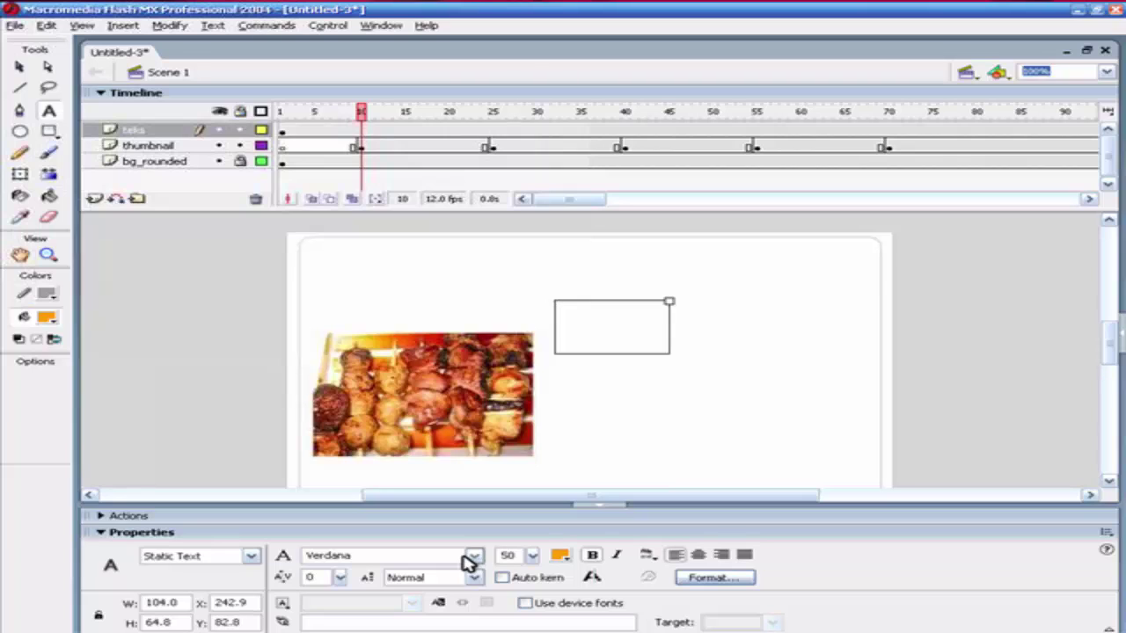
{"action": "left_click", "coordinate": [508, 556]}
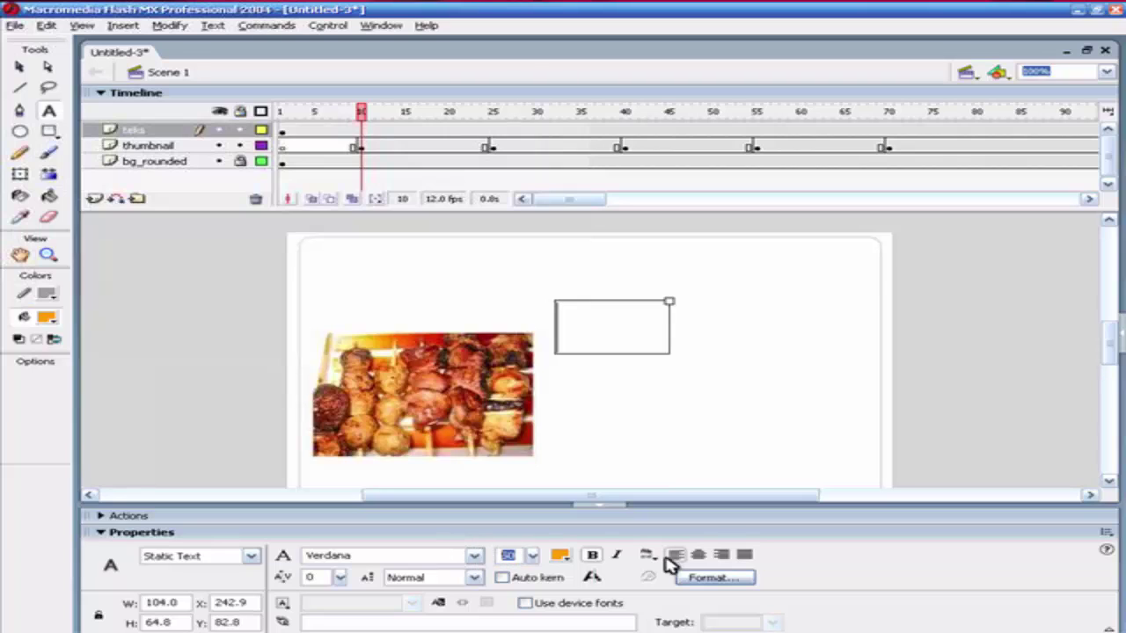
{"action": "type", "text": "20"}
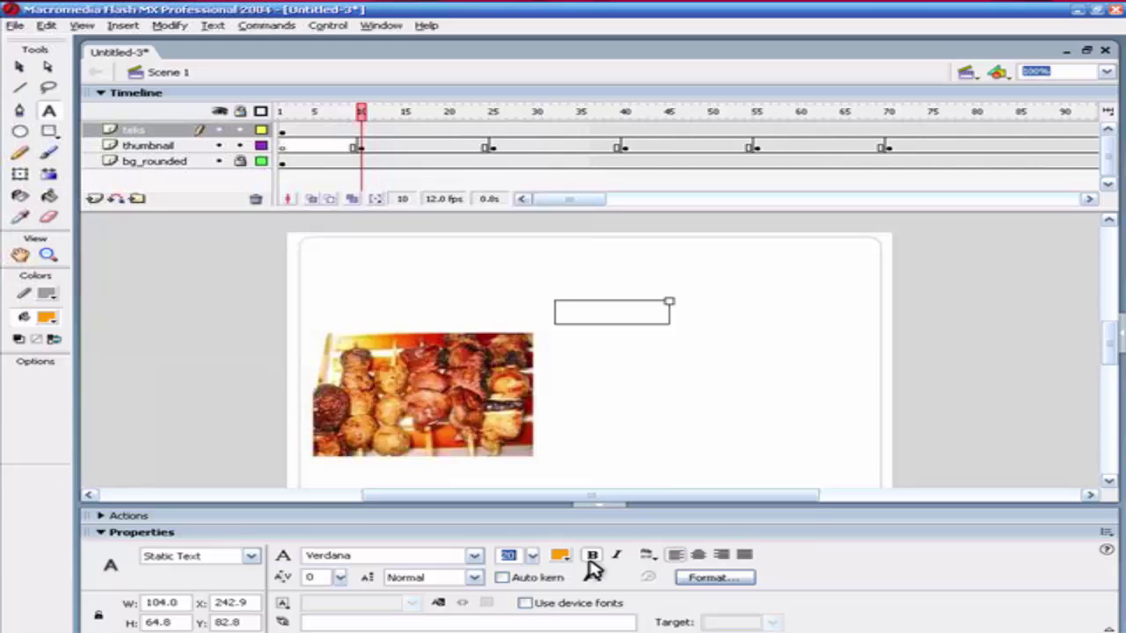
{"action": "left_click", "coordinate": [559, 555]}
{"action": "left_click", "coordinate": [590, 555]}
{"action": "left_click", "coordinate": [663, 315]}
{"action": "type", "text": "Cooking"}
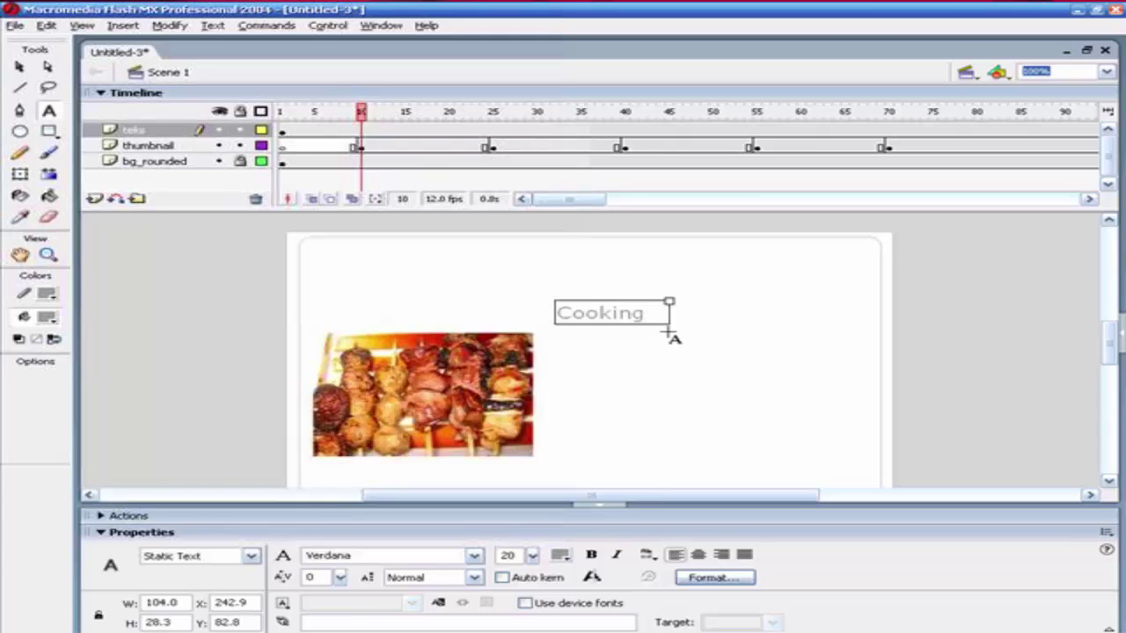
{"action": "key", "text": "Escape"}
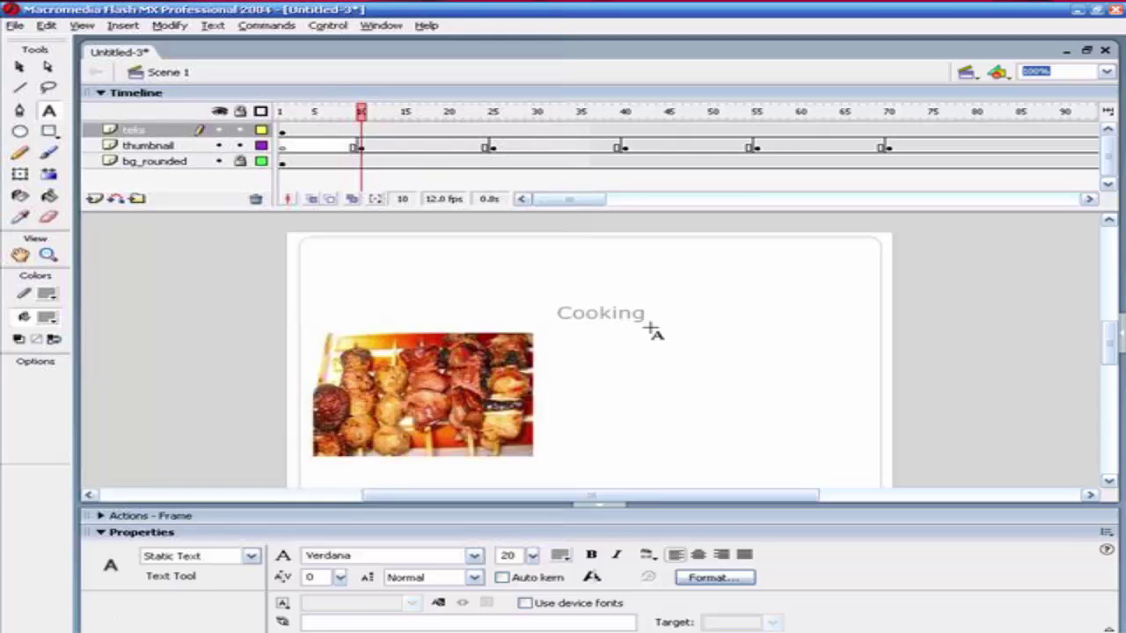
{"action": "key", "text": "v"}
{"action": "left_click_drag", "start_coordinate": [624, 329], "coordinate": [603, 364]}
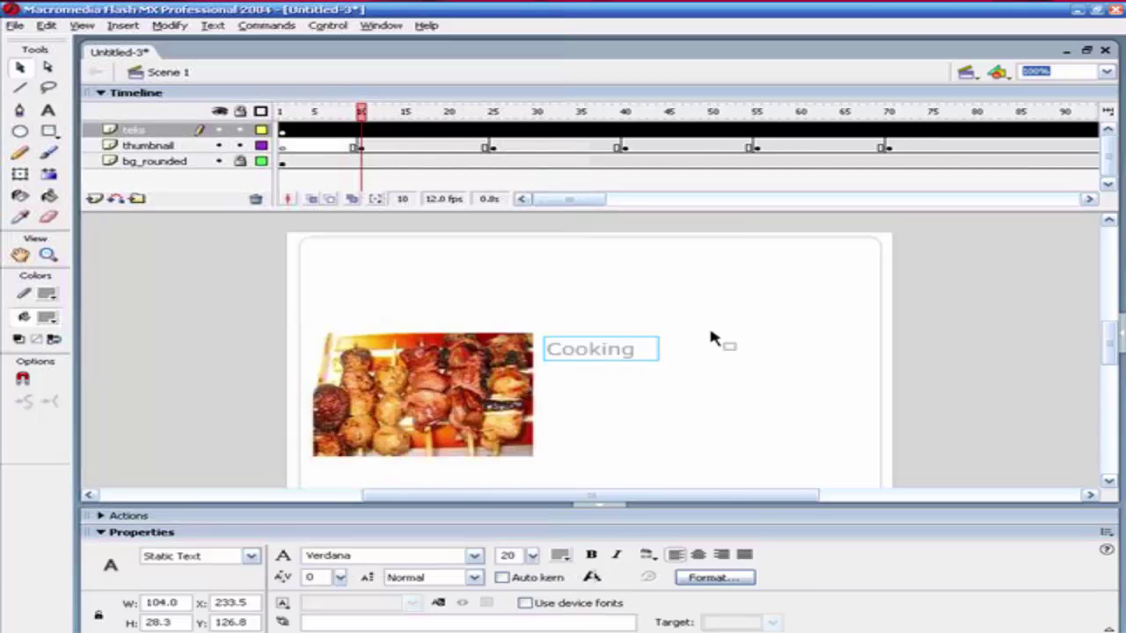
Create a bold grey 50-point text reading 0 below Cooking.
{"action": "left_click", "coordinate": [616, 370]}
{"action": "key", "text": "t"}
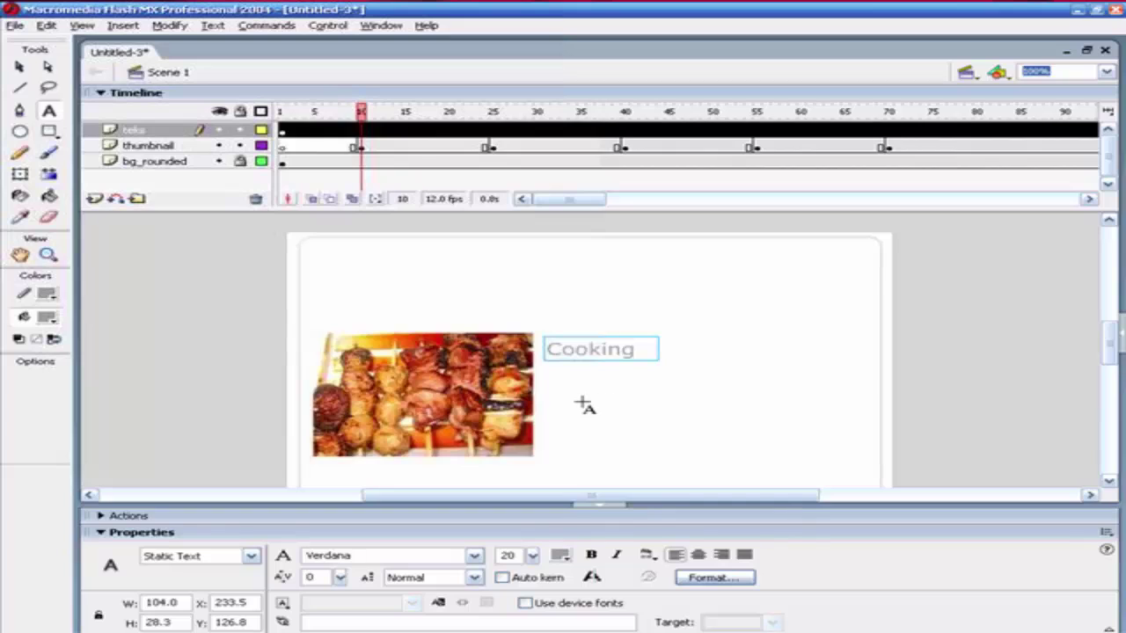
{"action": "left_click", "coordinate": [578, 407]}
{"action": "left_click", "coordinate": [578, 400]}
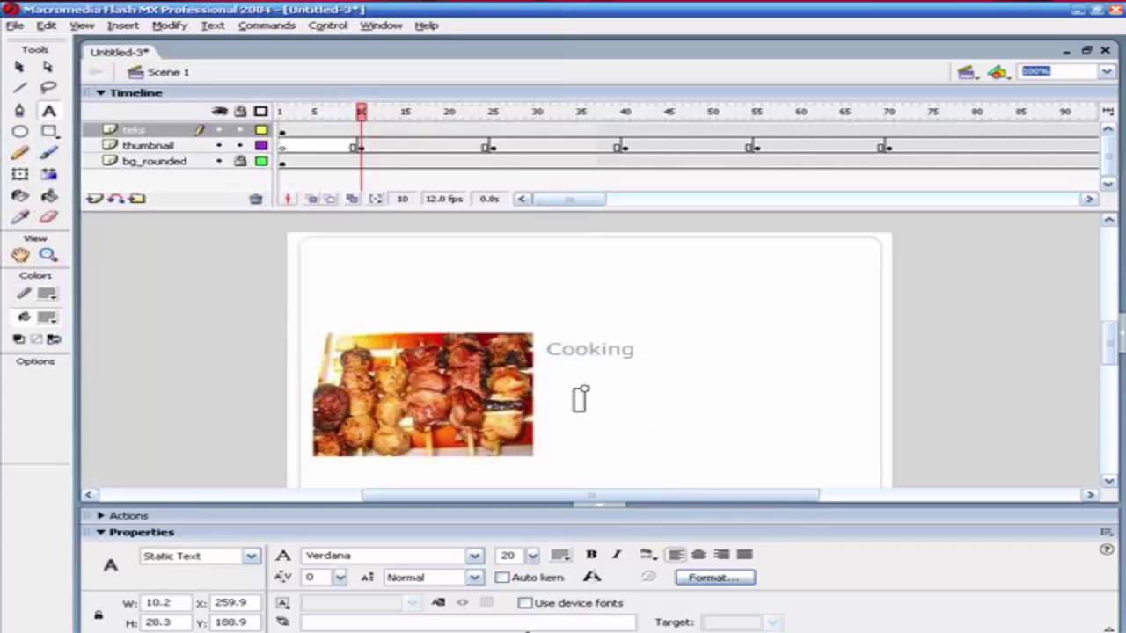
{"action": "left_click", "coordinate": [511, 558]}
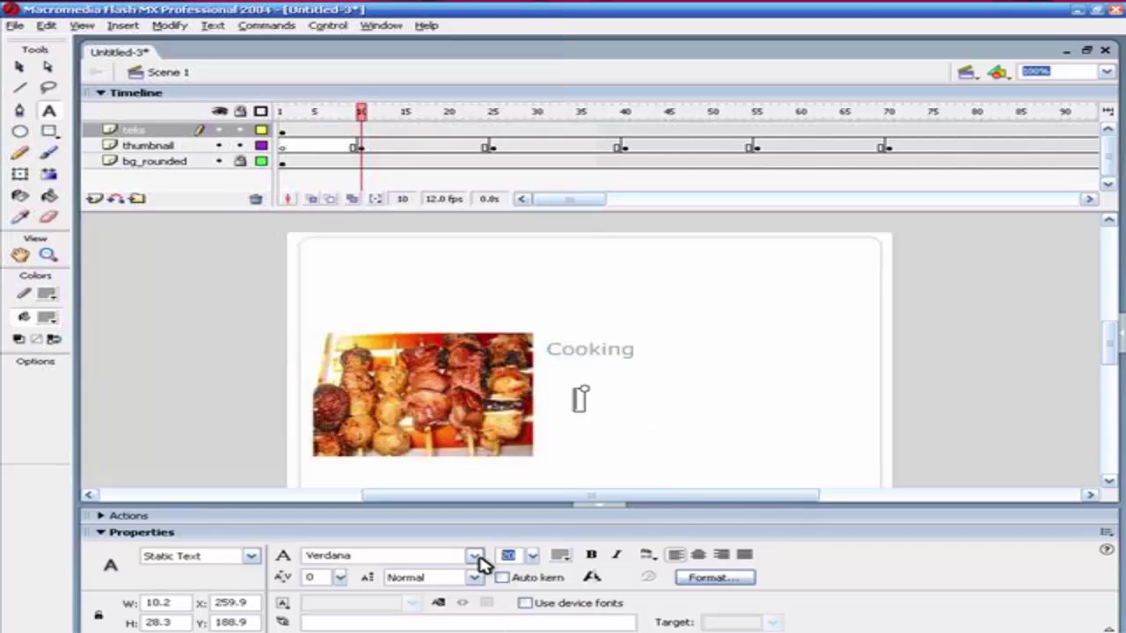
{"action": "type", "text": "50"}
{"action": "key", "text": "Return"}
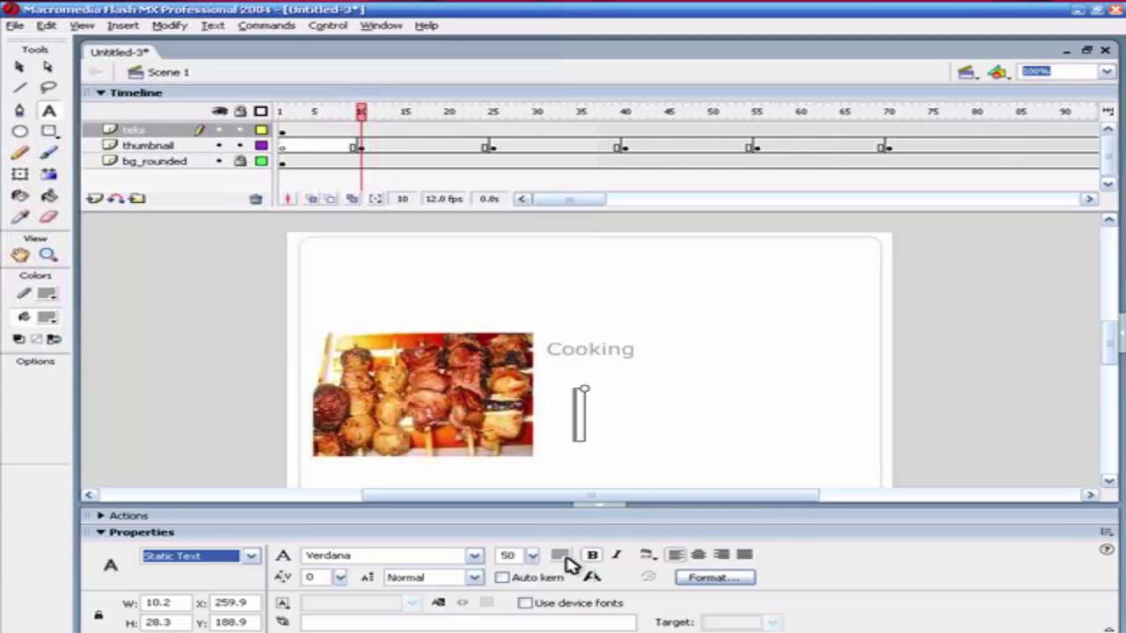
{"action": "left_click", "coordinate": [561, 556]}
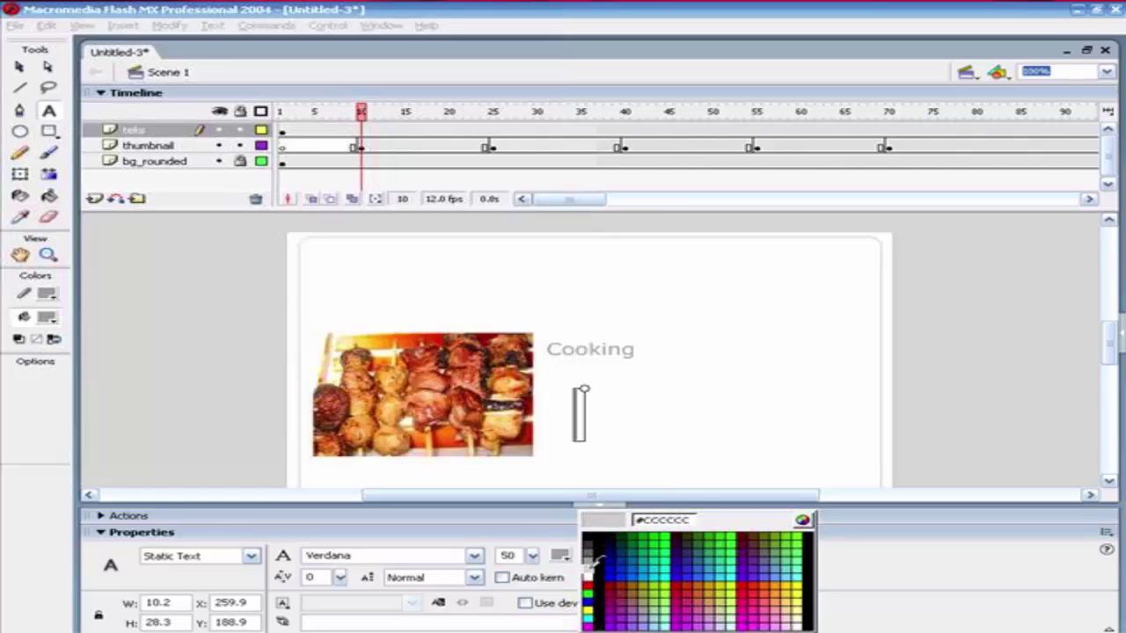
{"action": "left_click", "coordinate": [591, 568]}
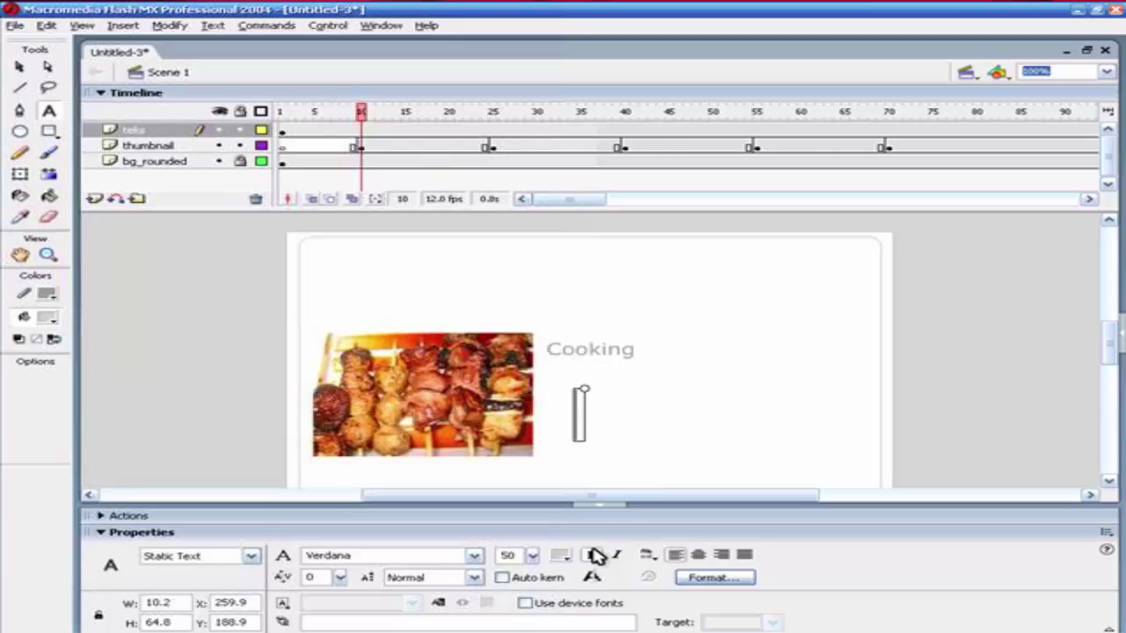
{"action": "left_click", "coordinate": [593, 555]}
{"action": "type", "text": "0"}
{"action": "key", "text": "Escape"}
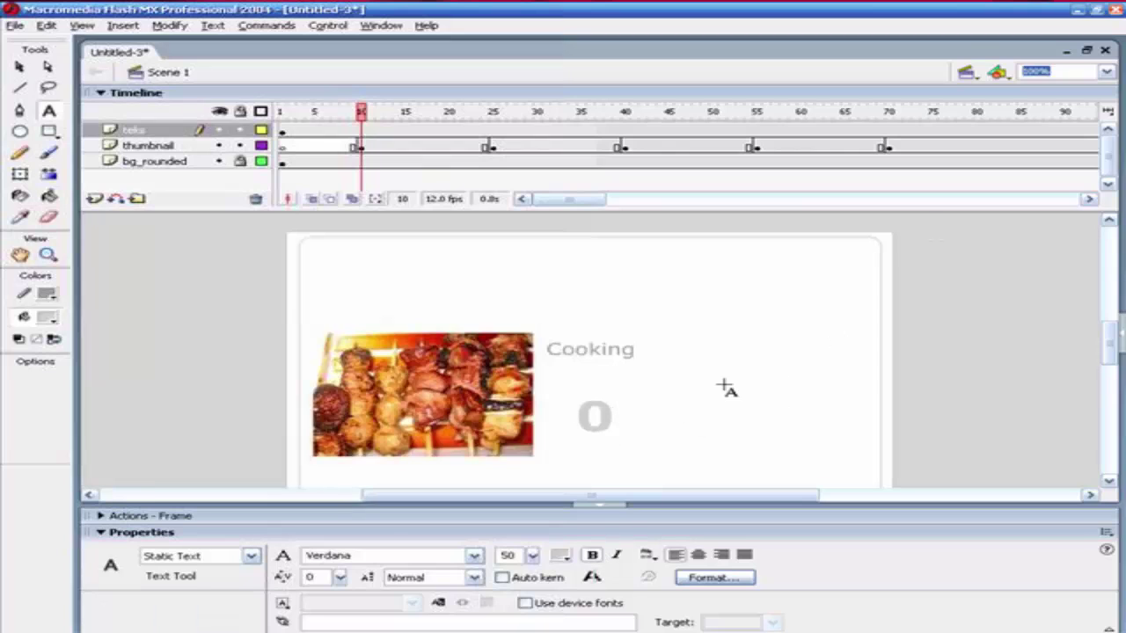
Recolour Cooking to grey #999999 and move the 0 directly beneath it.
{"action": "key", "text": "v"}
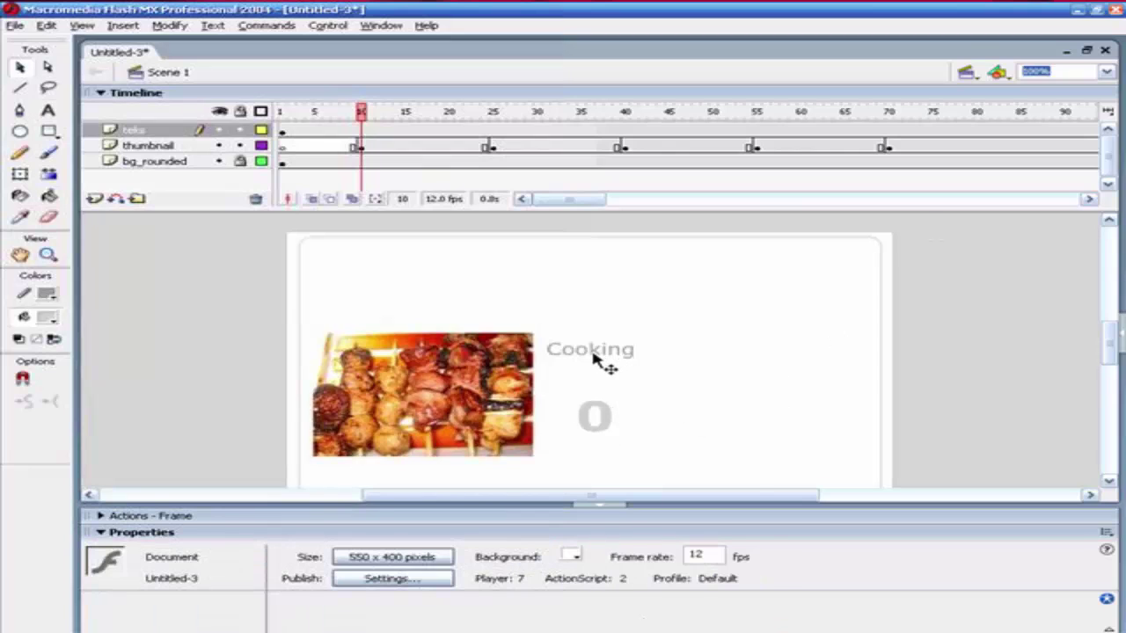
{"action": "left_click", "coordinate": [593, 355]}
{"action": "left_click", "coordinate": [560, 556]}
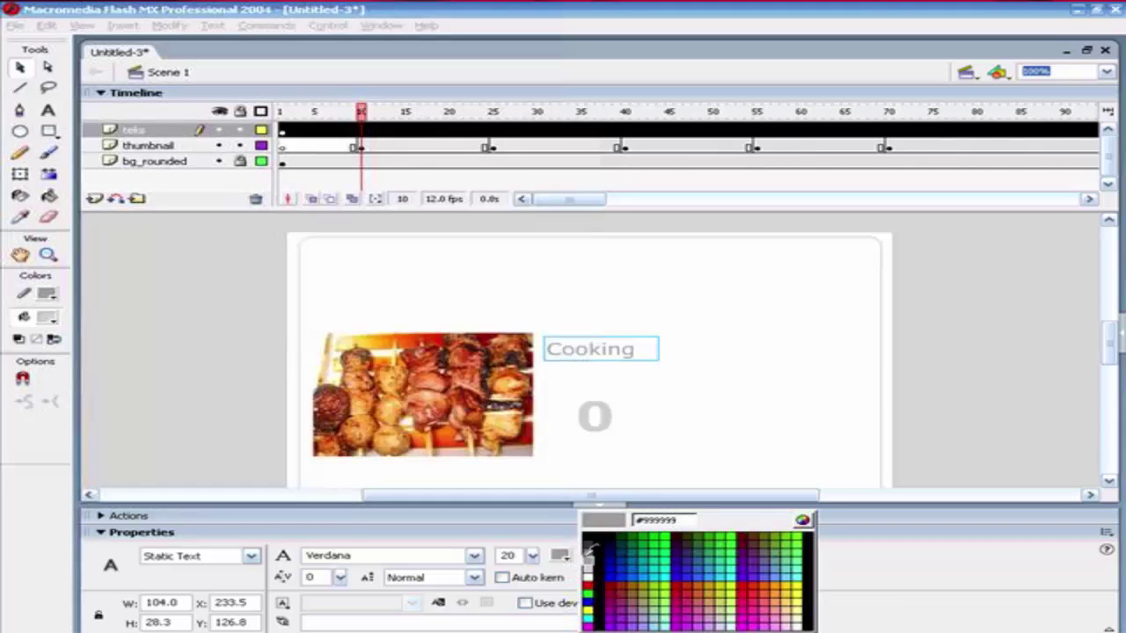
{"action": "left_click", "coordinate": [590, 559]}
{"action": "left_click", "coordinate": [673, 416]}
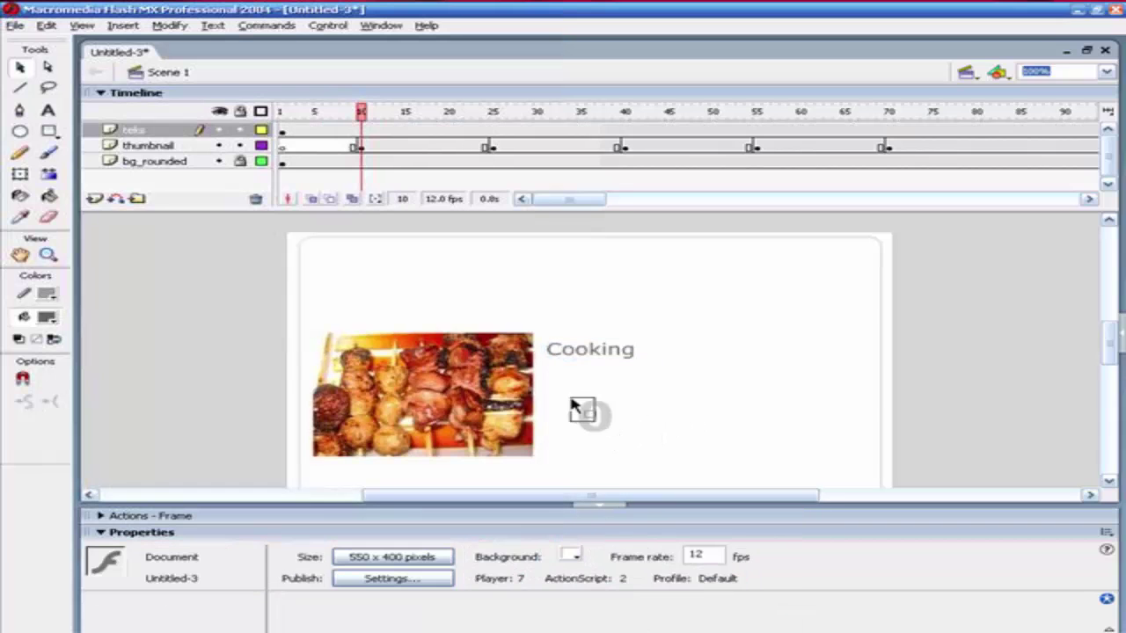
{"action": "left_click", "coordinate": [595, 414]}
{"action": "left_click_drag", "start_coordinate": [610, 445], "coordinate": [583, 410]}
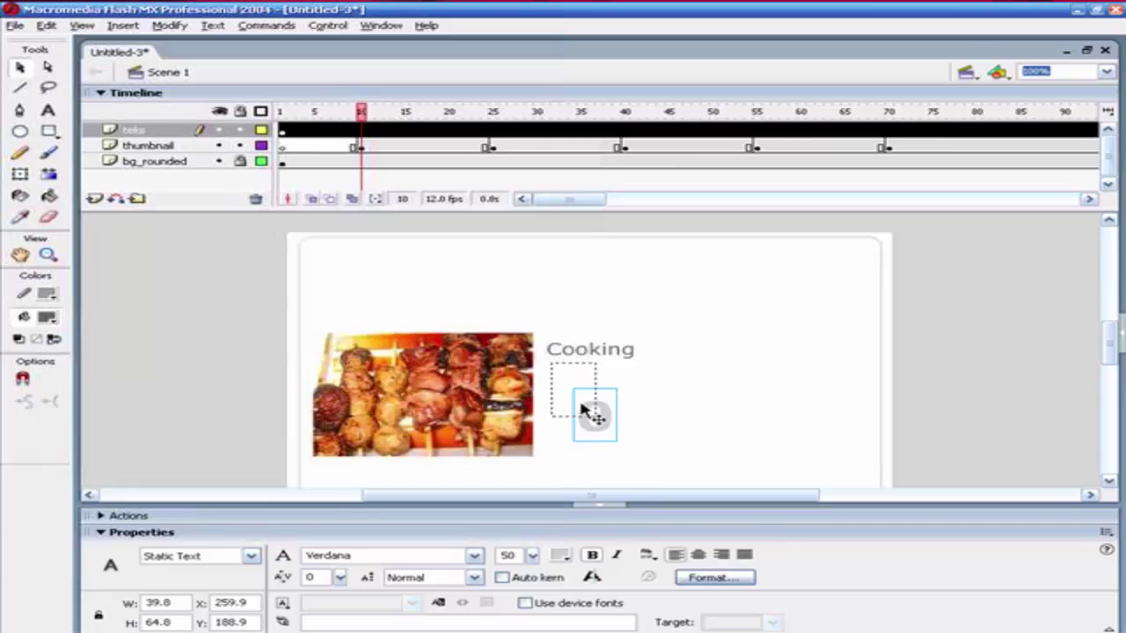
{"action": "type", "text": "0"}
{"action": "left_click", "coordinate": [963, 410]}
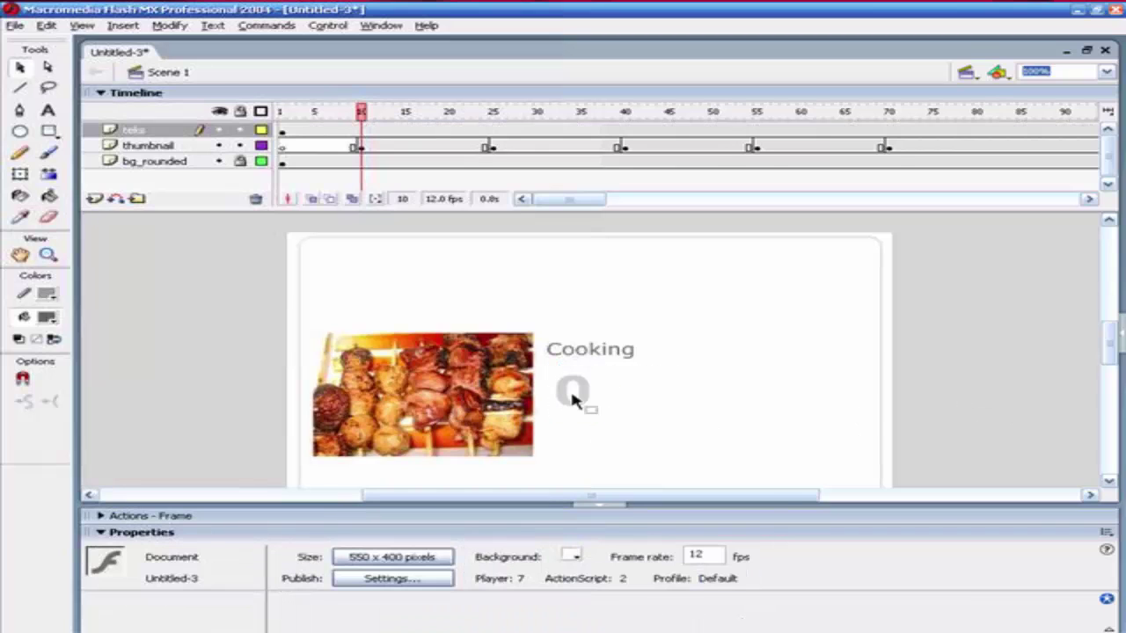
{"action": "left_click", "coordinate": [602, 409]}
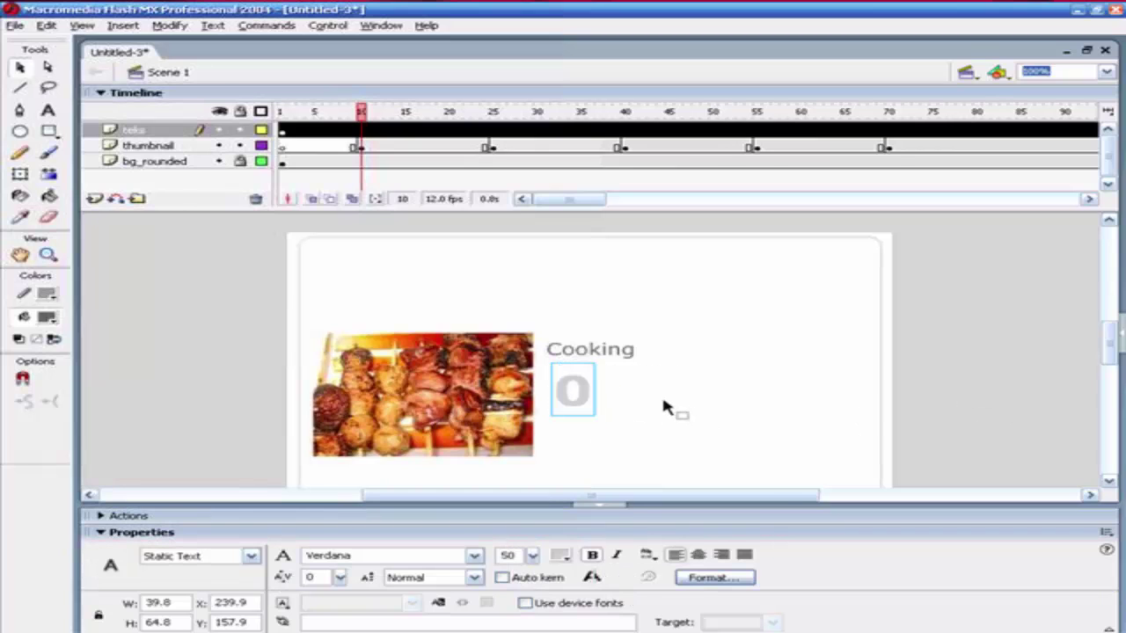
{"action": "key", "text": "t"}
{"action": "left_click", "coordinate": [589, 392]}
Widen the 0 text box so 100% fits on one line, then reset it to 0.
{"action": "left_click_drag", "start_coordinate": [596, 362], "coordinate": [683, 364]}
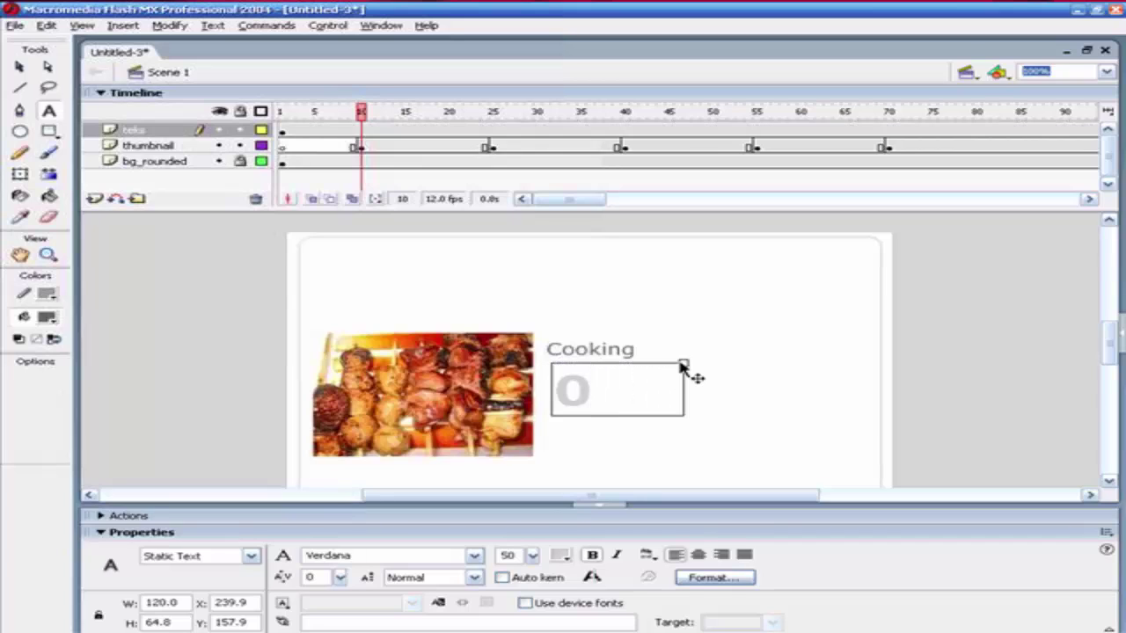
{"action": "left_click", "coordinate": [558, 391]}
{"action": "type", "text": "100"}
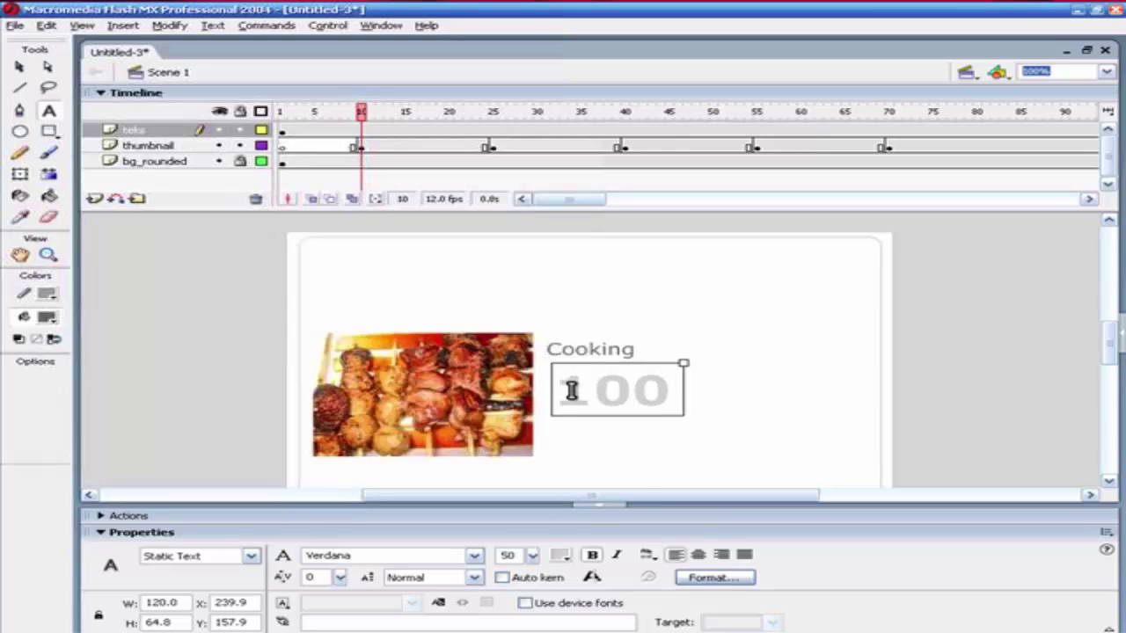
{"action": "left_click", "coordinate": [688, 368]}
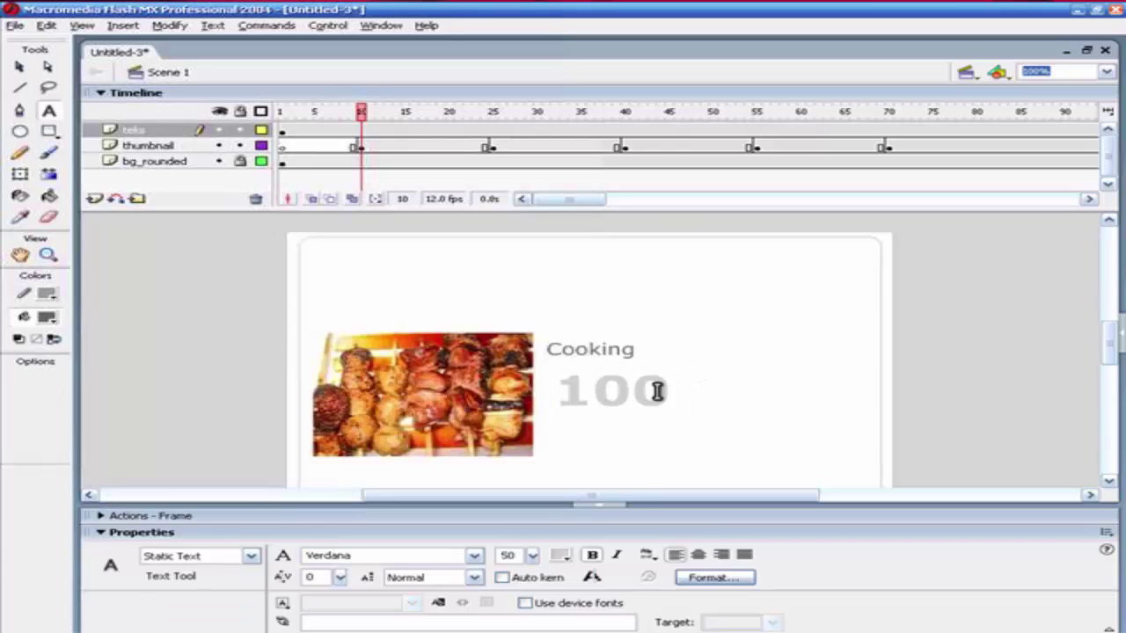
{"action": "left_click", "coordinate": [658, 389]}
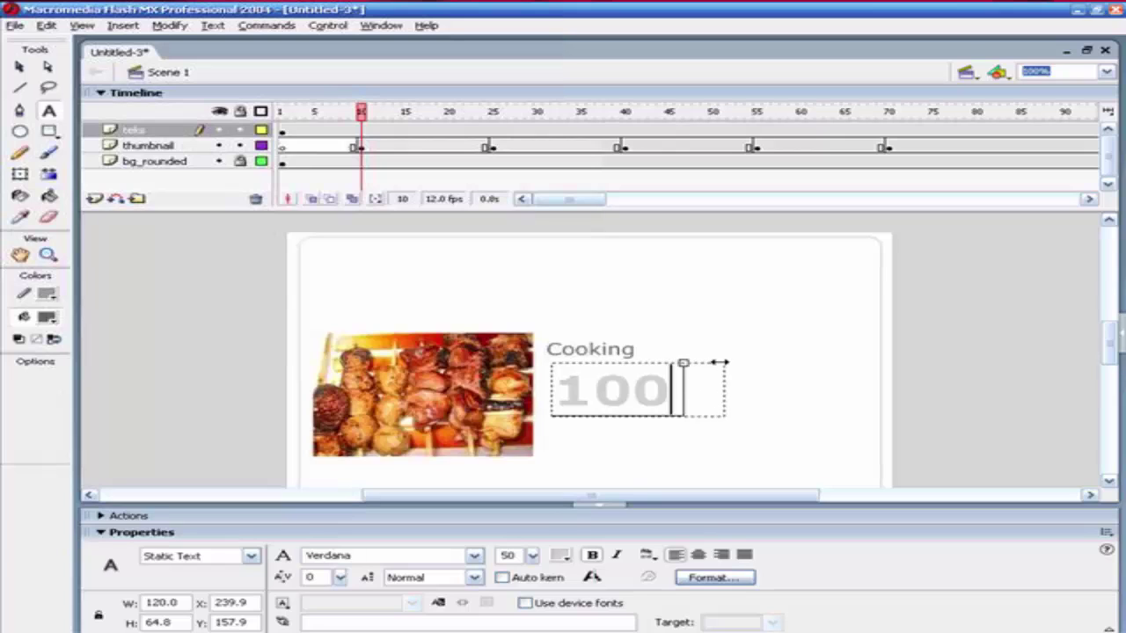
{"action": "left_click_drag", "start_coordinate": [685, 361], "coordinate": [734, 362]}
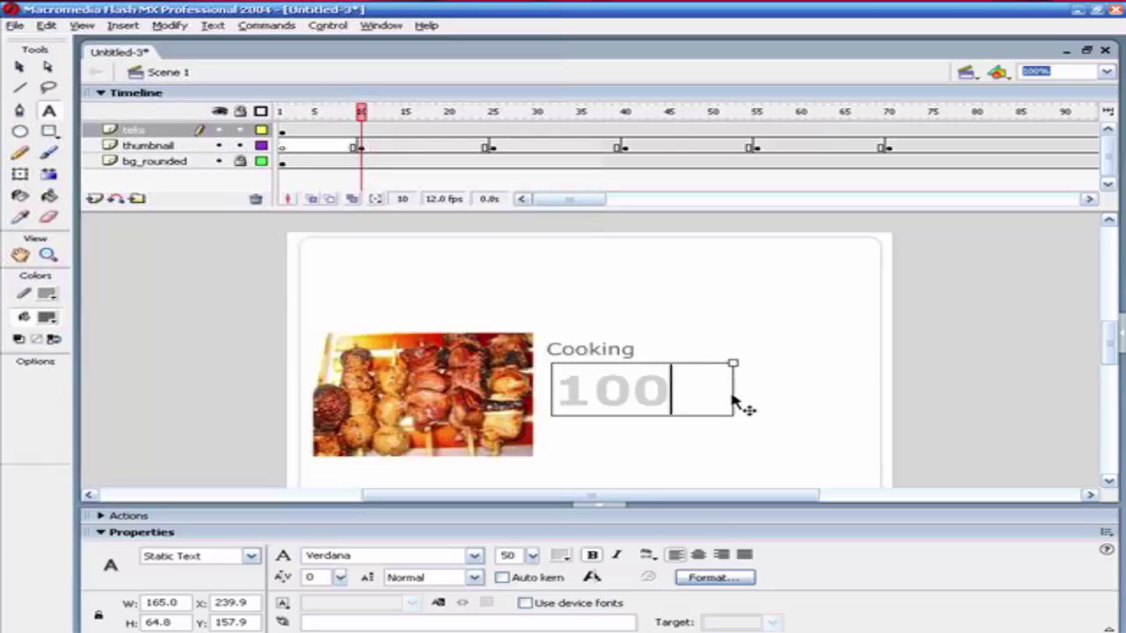
{"action": "type", "text": "%"}
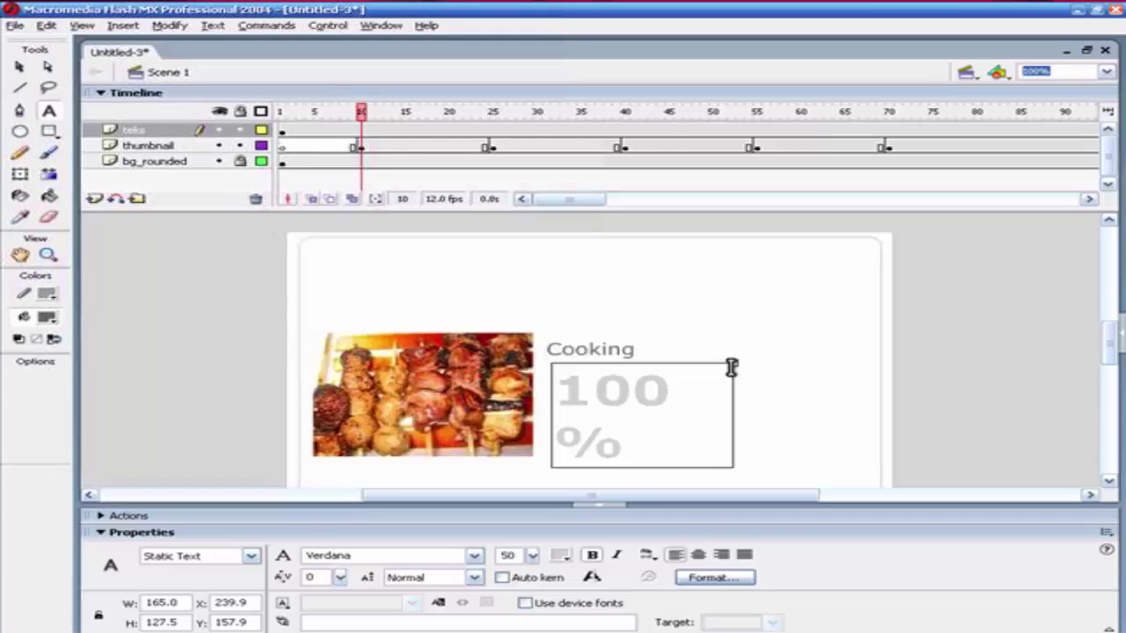
{"action": "left_click_drag", "start_coordinate": [733, 361], "coordinate": [746, 361]}
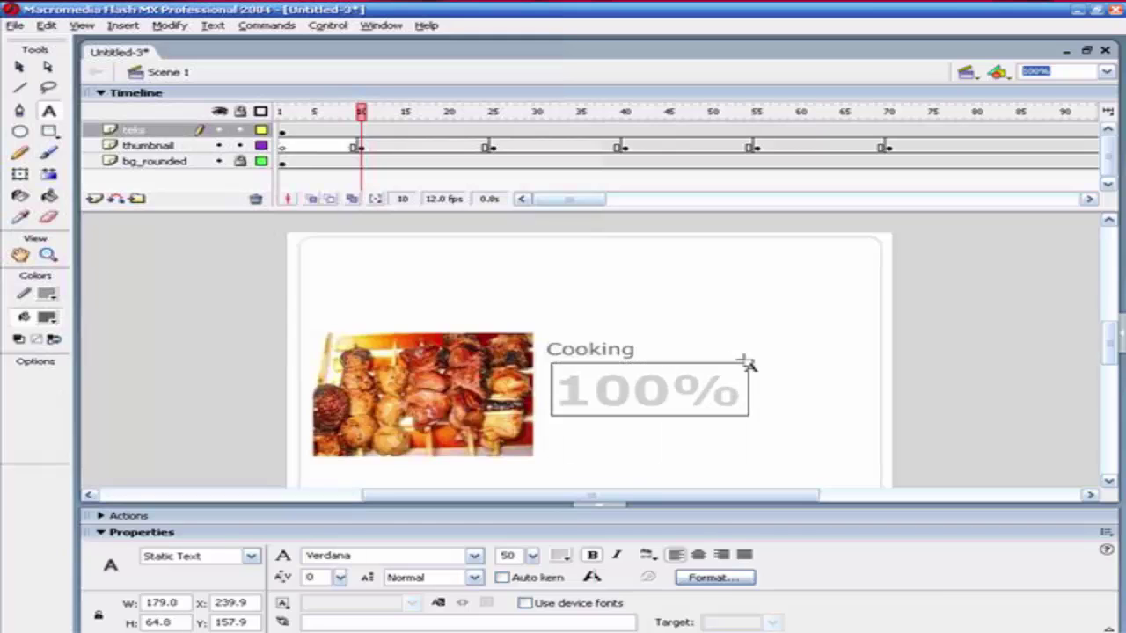
{"action": "key", "text": "Escape"}
{"action": "left_click_drag", "start_coordinate": [742, 400], "coordinate": [526, 398]}
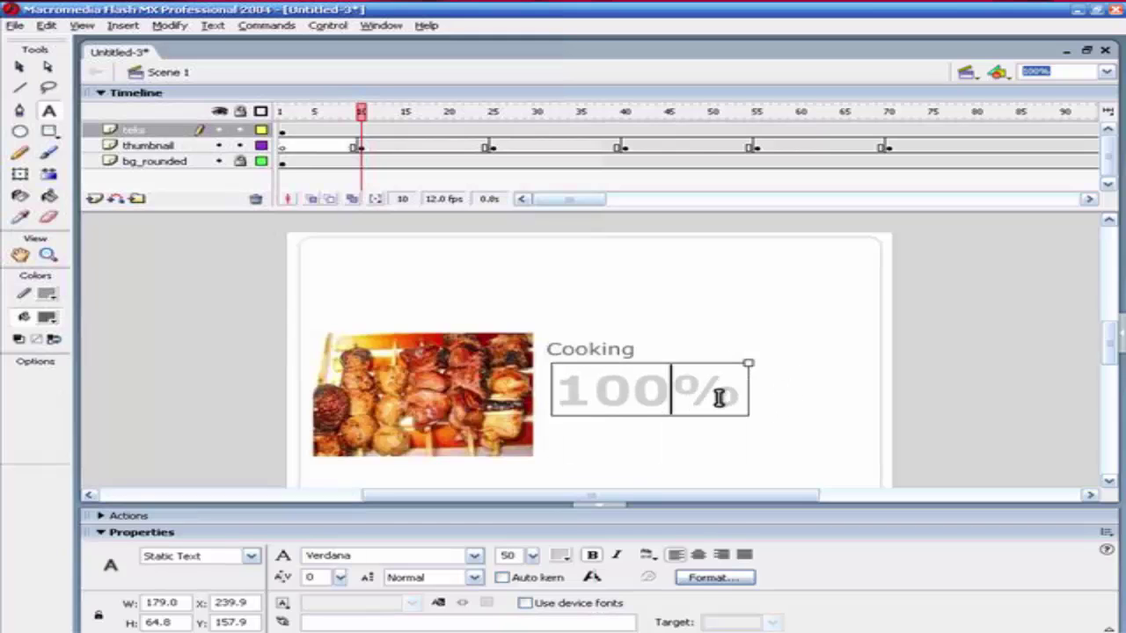
{"action": "type", "text": "0"}
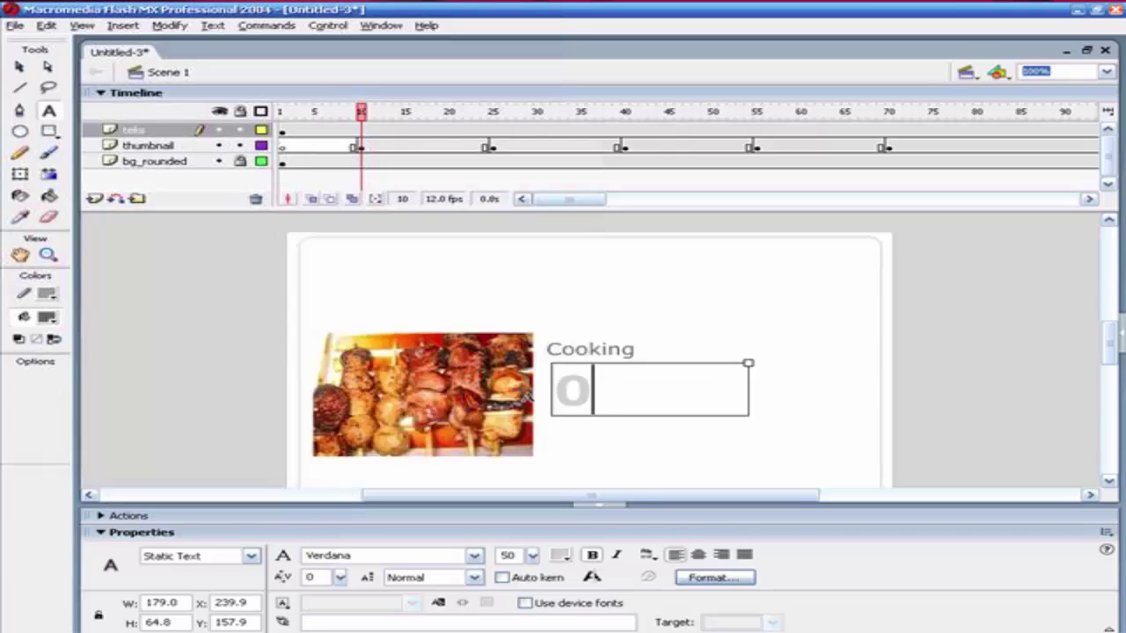
{"action": "key", "text": "Escape"}
Change the 0 text field's type to Dynamic Text.
{"action": "key", "text": "v"}
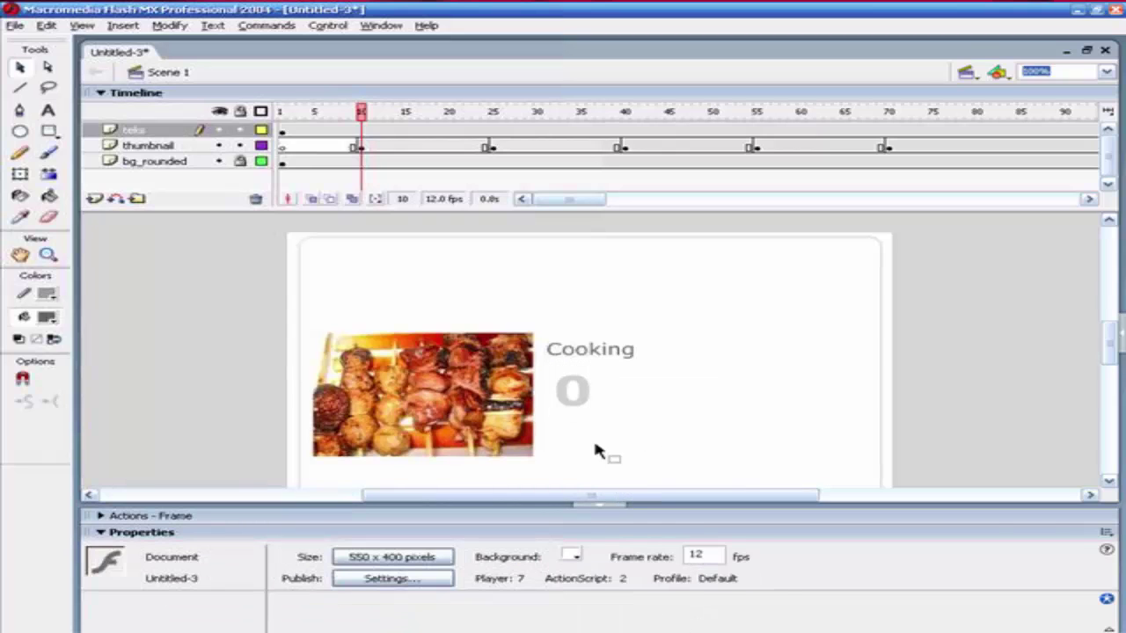
{"action": "left_click", "coordinate": [586, 410]}
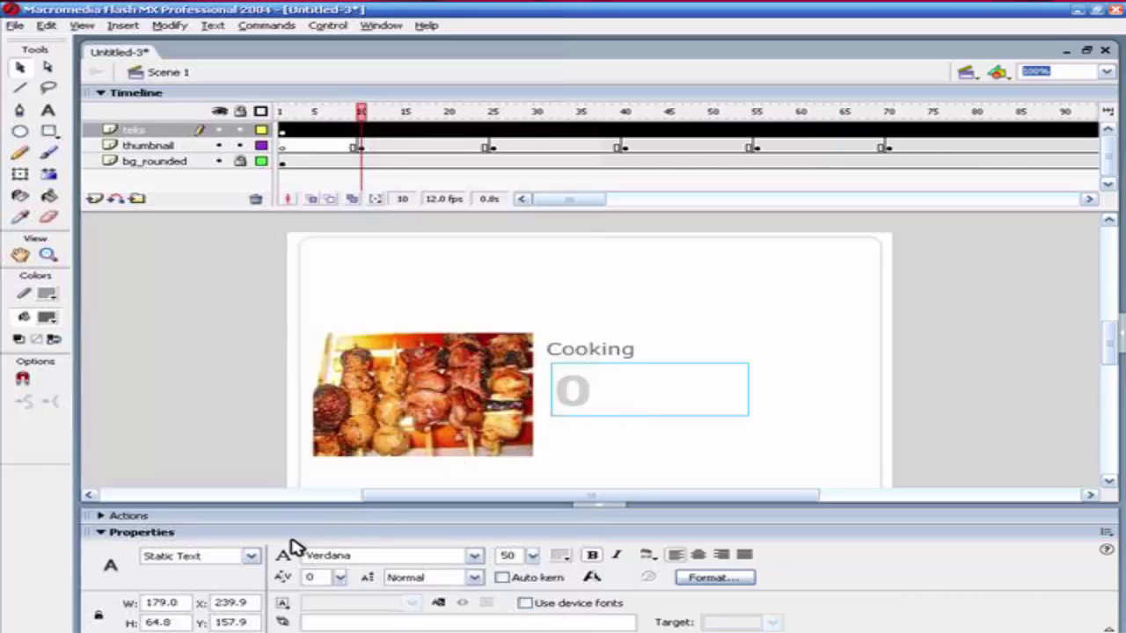
{"action": "left_click", "coordinate": [252, 560]}
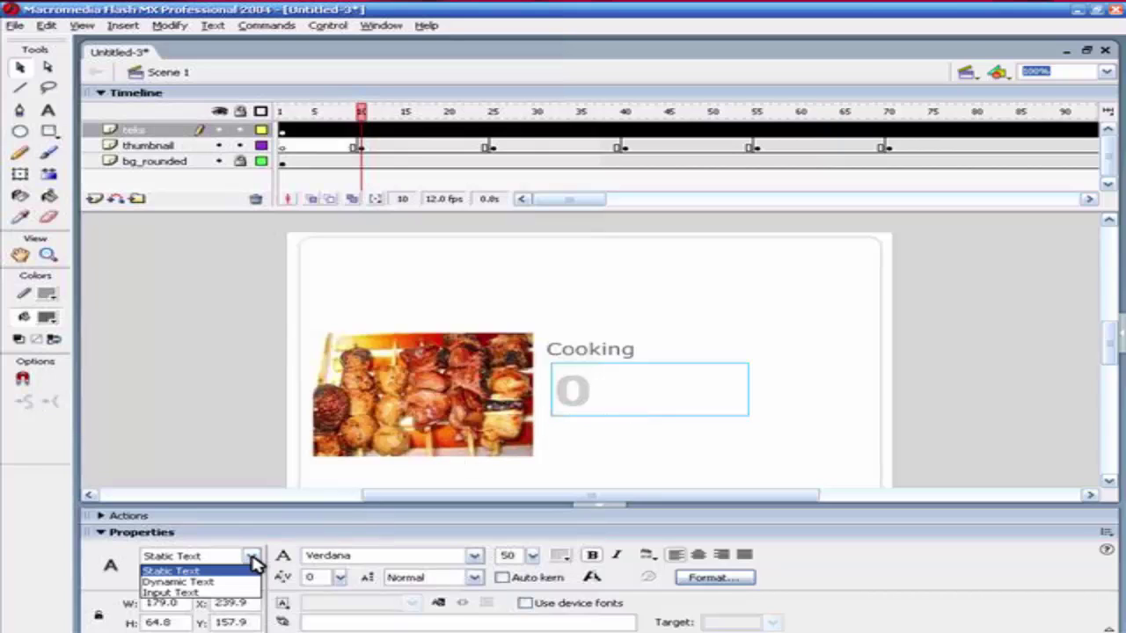
{"action": "left_click", "coordinate": [239, 581]}
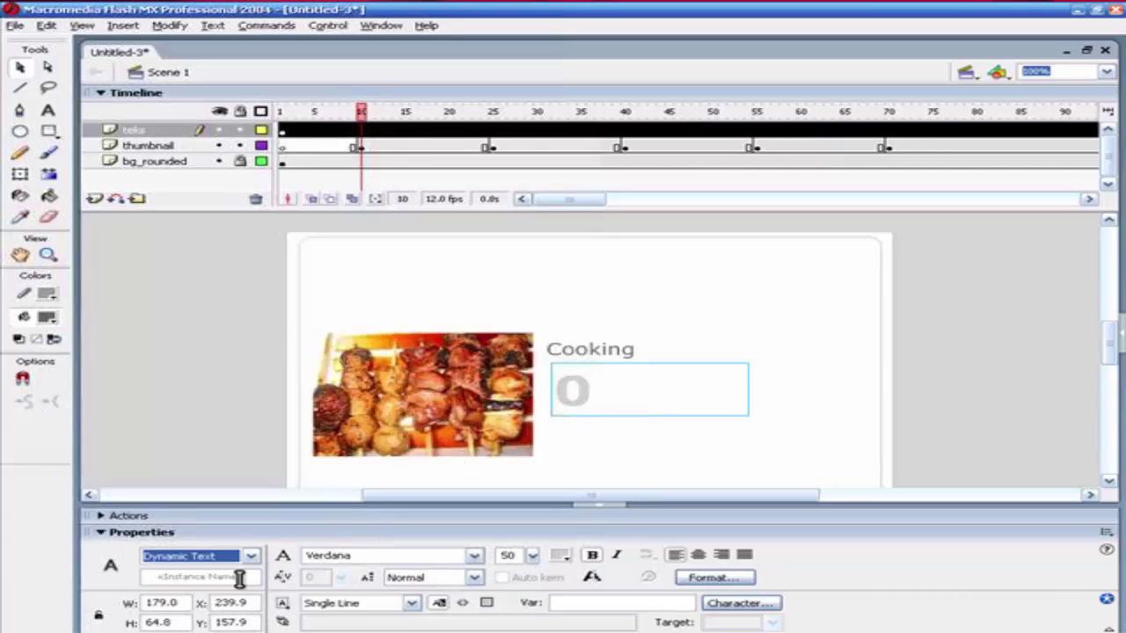
{"action": "left_click", "coordinate": [609, 472]}
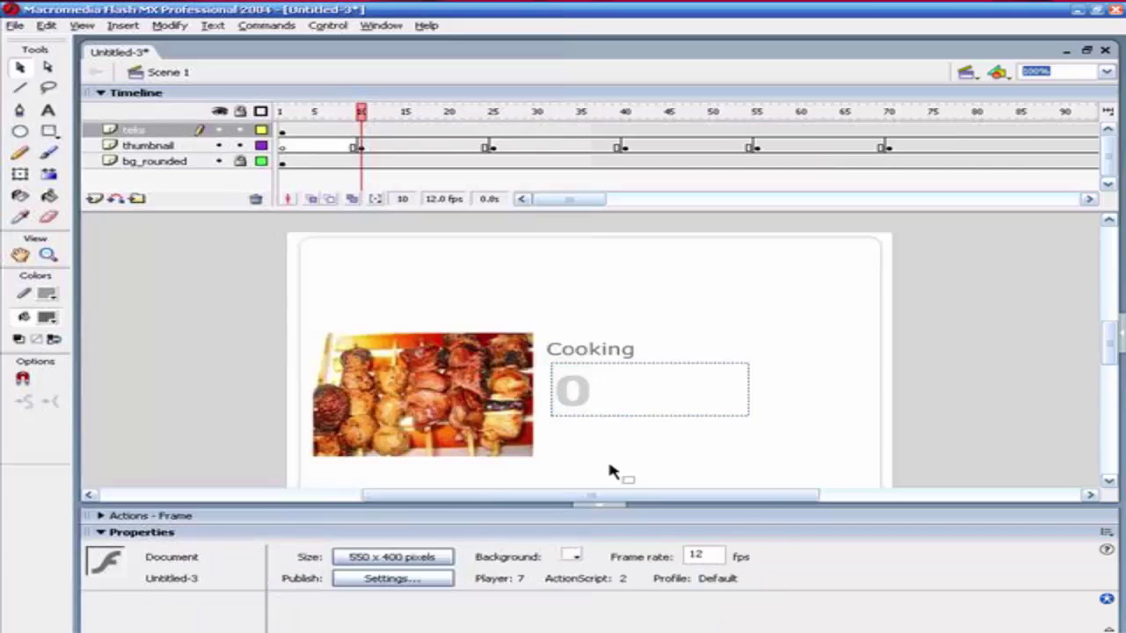
{"action": "left_click", "coordinate": [580, 410]}
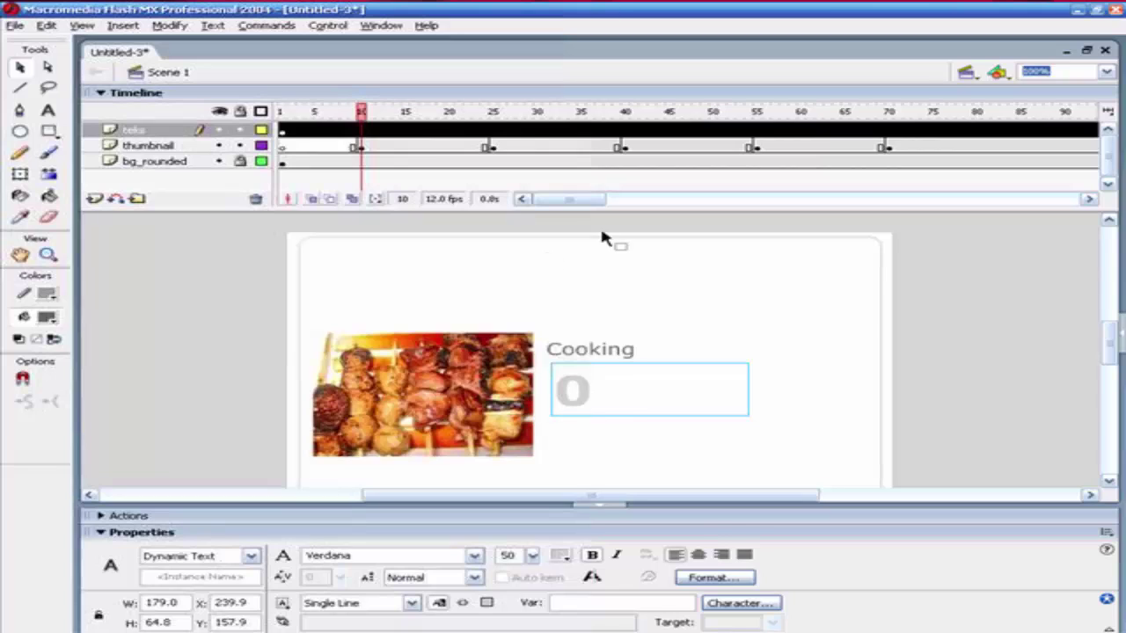
Add a new layer above teks named bar.
{"action": "left_click", "coordinate": [94, 199]}
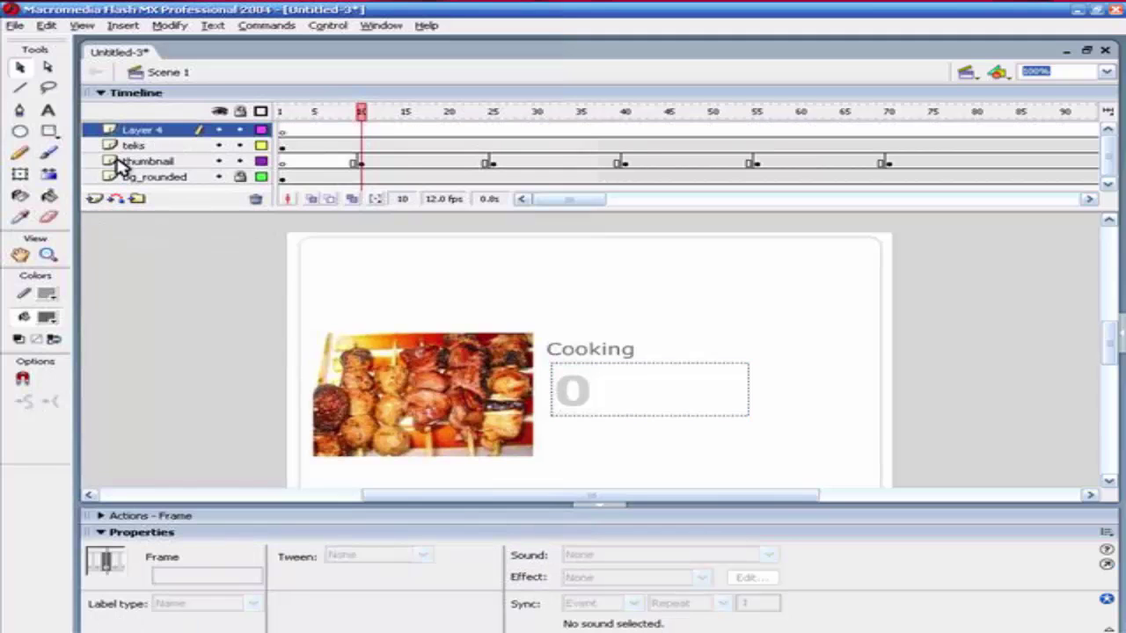
{"action": "left_click", "coordinate": [140, 132]}
{"action": "double_click", "coordinate": [141, 132]}
{"action": "type", "text": "b"}
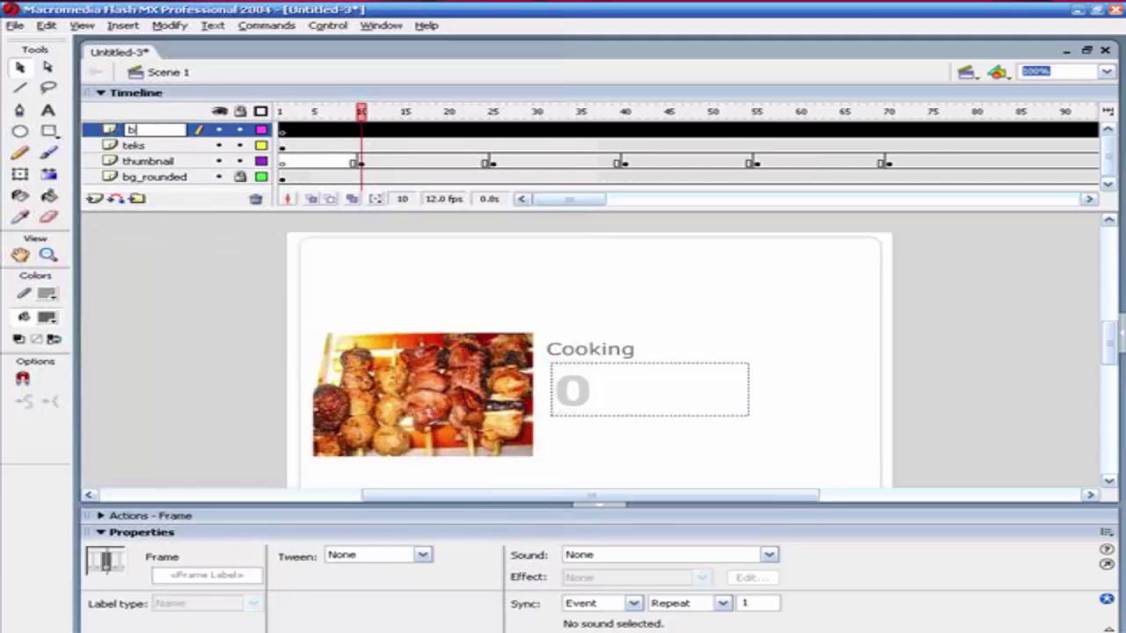
{"action": "type", "text": "ar"}
{"action": "key", "text": "Return"}
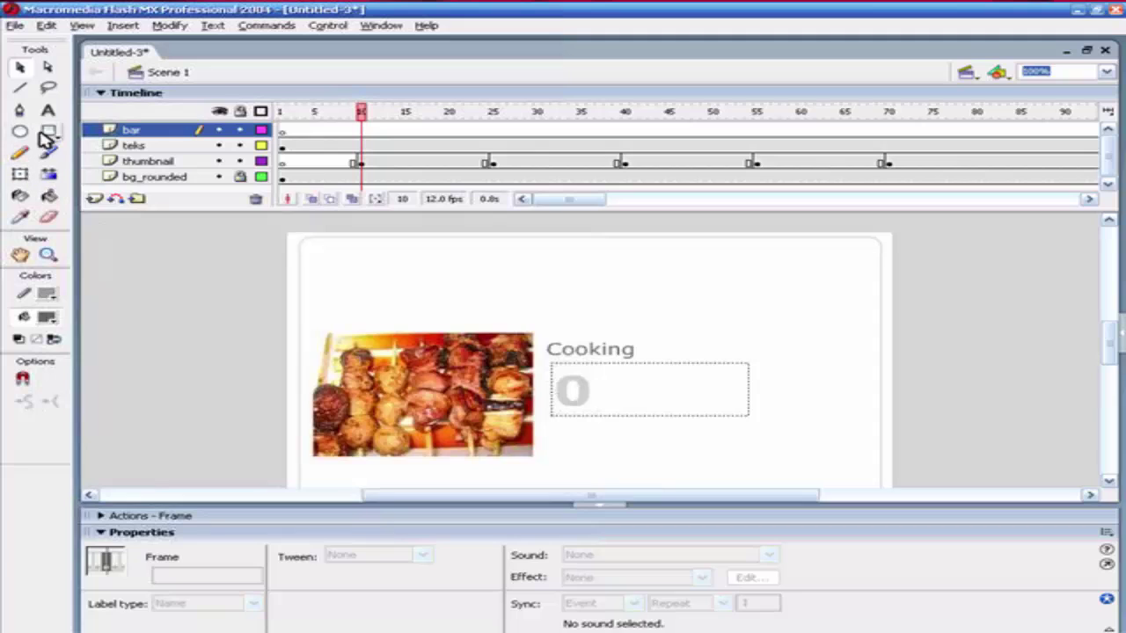
Draw a thin red-filled rectangle just below the 0 field.
{"action": "left_click", "coordinate": [48, 132]}
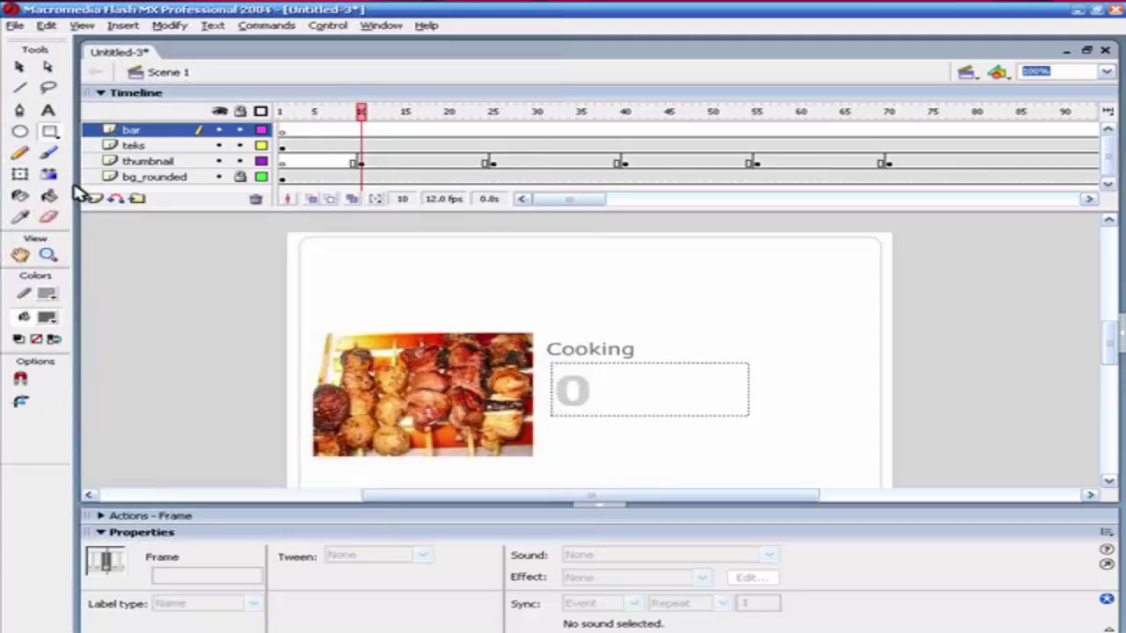
{"action": "left_click", "coordinate": [46, 316]}
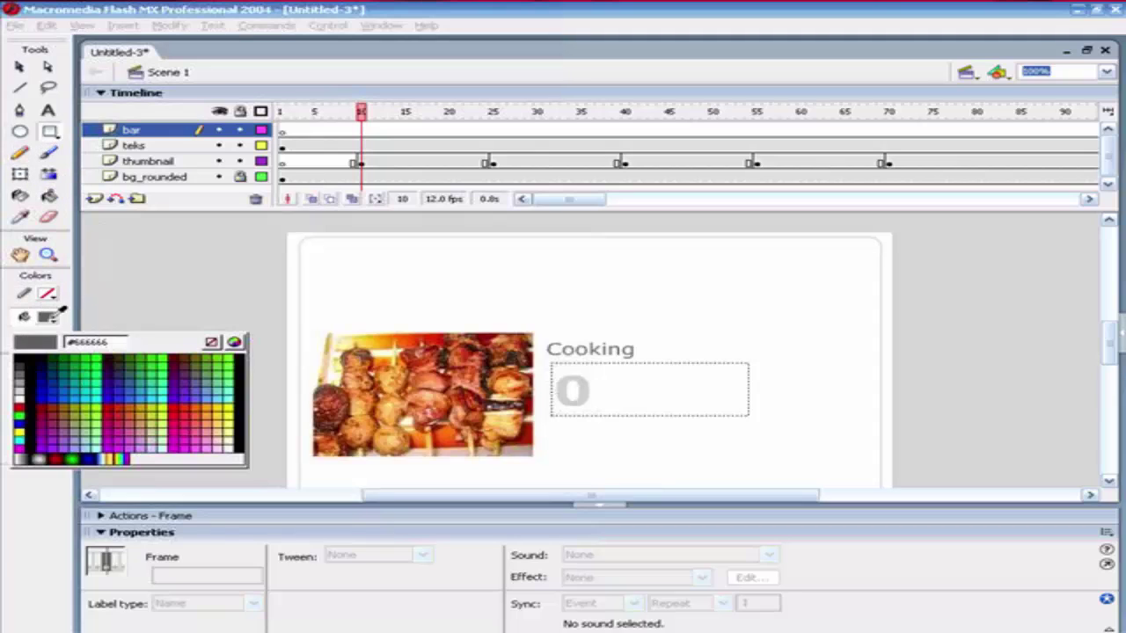
{"action": "left_click", "coordinate": [196, 404]}
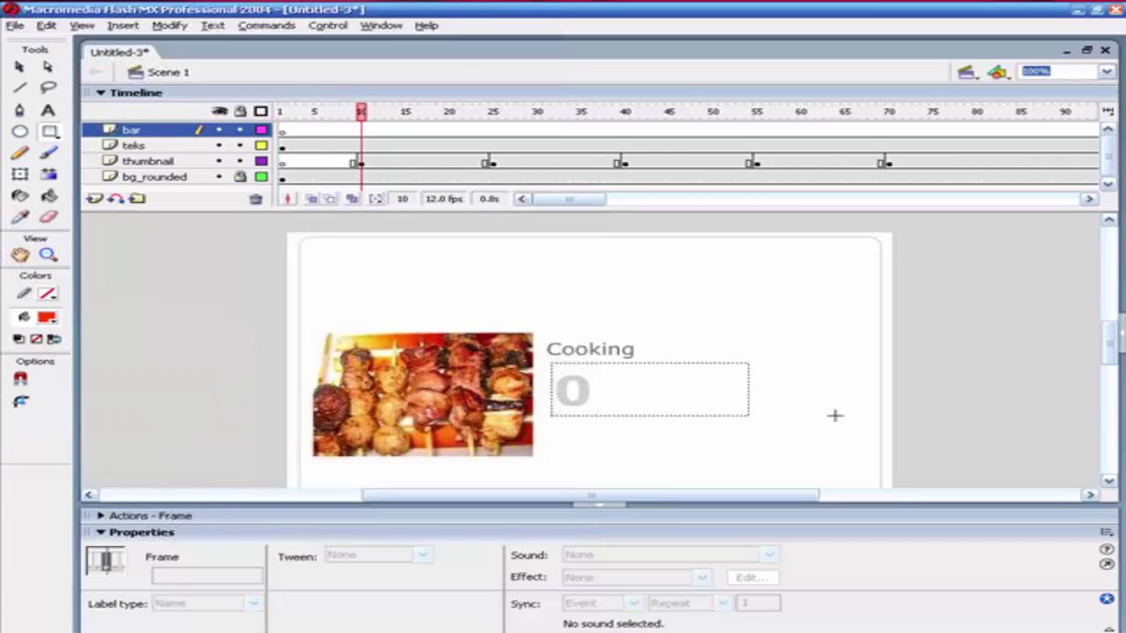
{"action": "left_click_drag", "start_coordinate": [549, 427], "coordinate": [813, 434]}
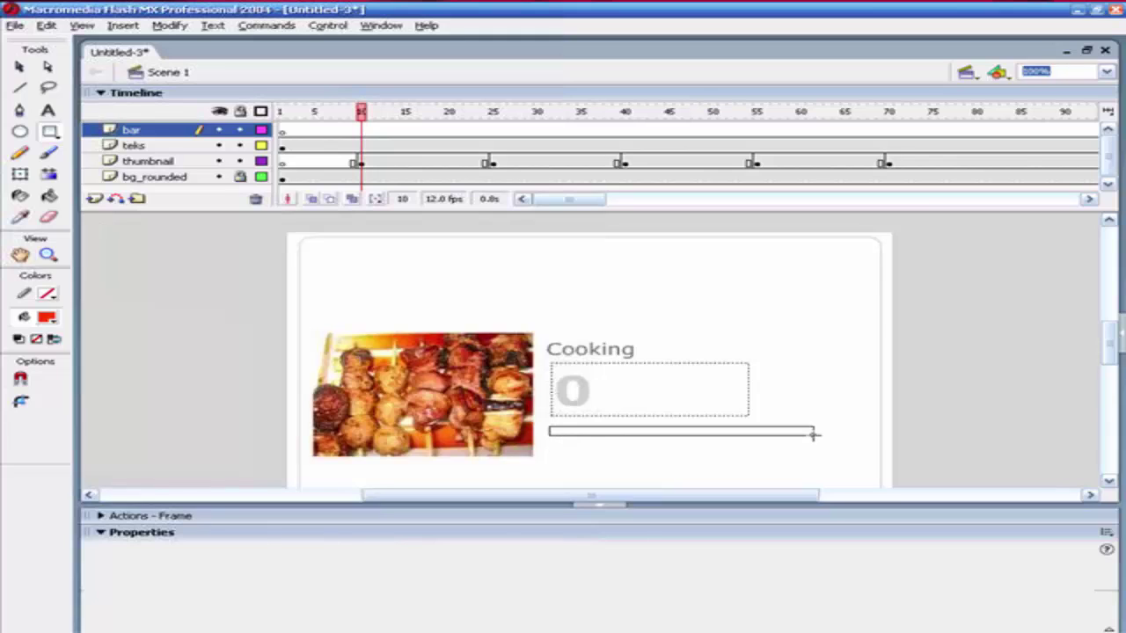
{"action": "key", "text": "v"}
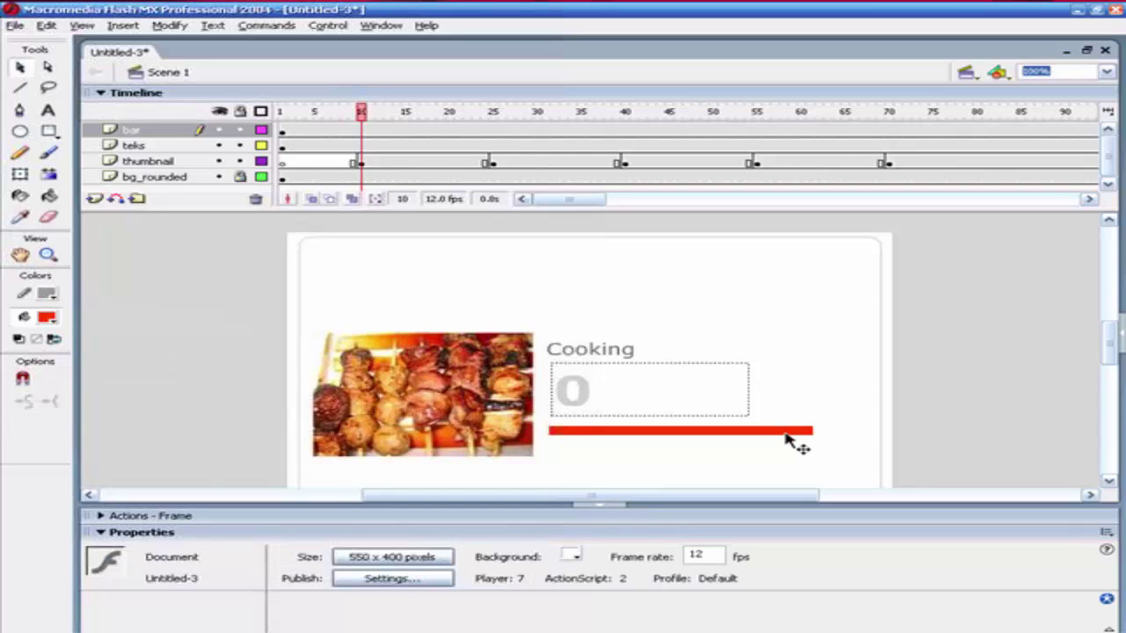
Convert the red bar into movie clip bar_mc with left-middle registration.
{"action": "left_click", "coordinate": [786, 432]}
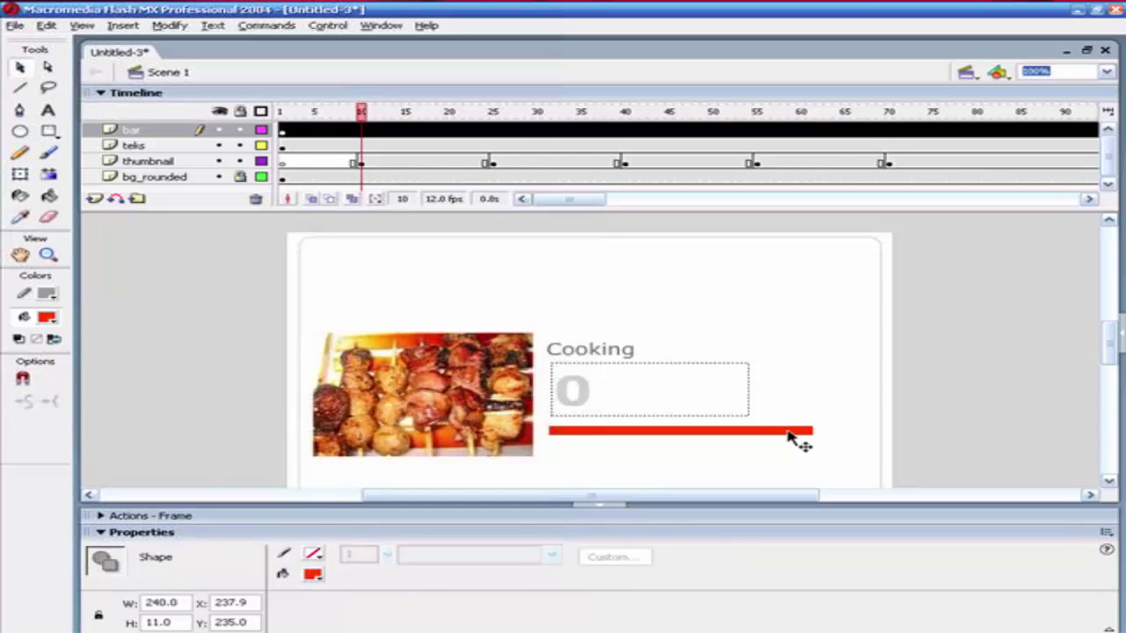
{"action": "key", "text": "F8"}
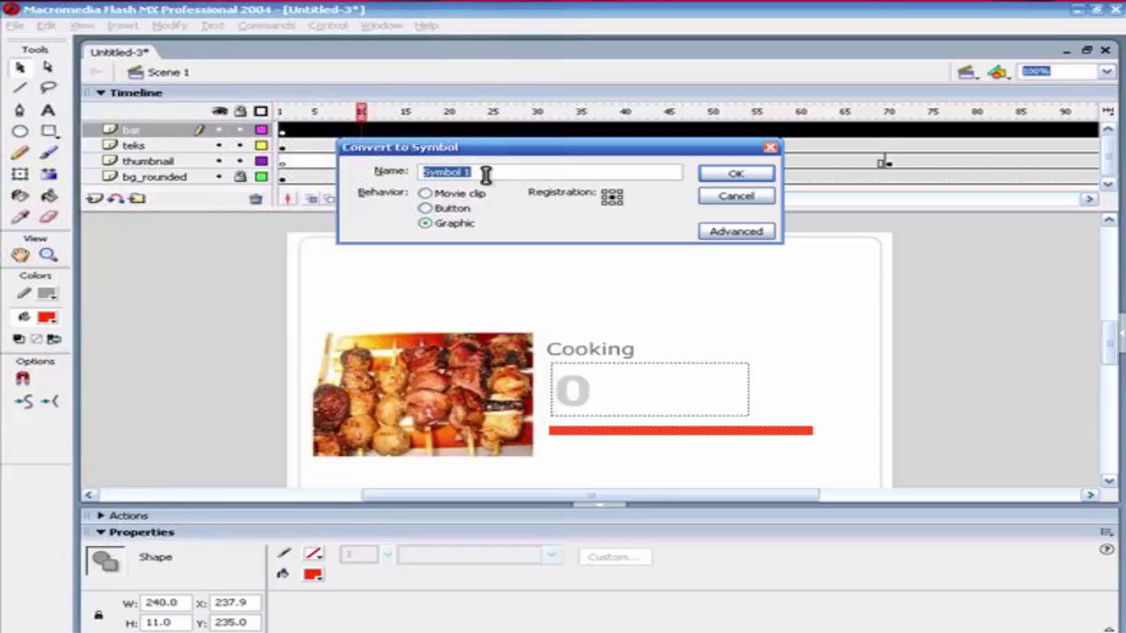
{"action": "type", "text": "bar_mc"}
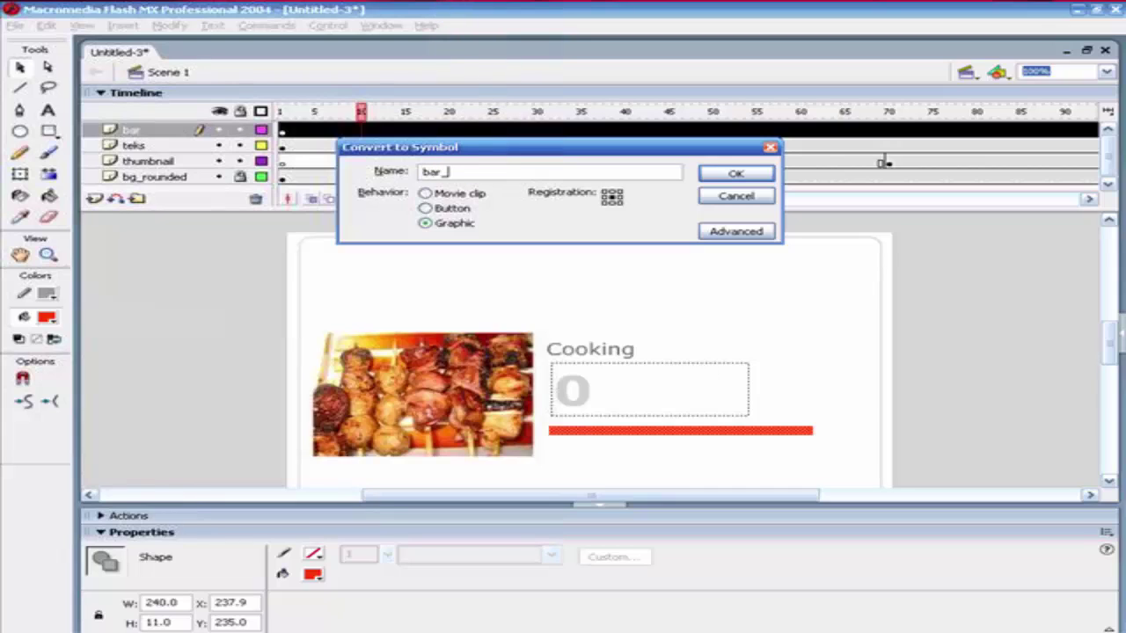
{"action": "left_click", "coordinate": [460, 197]}
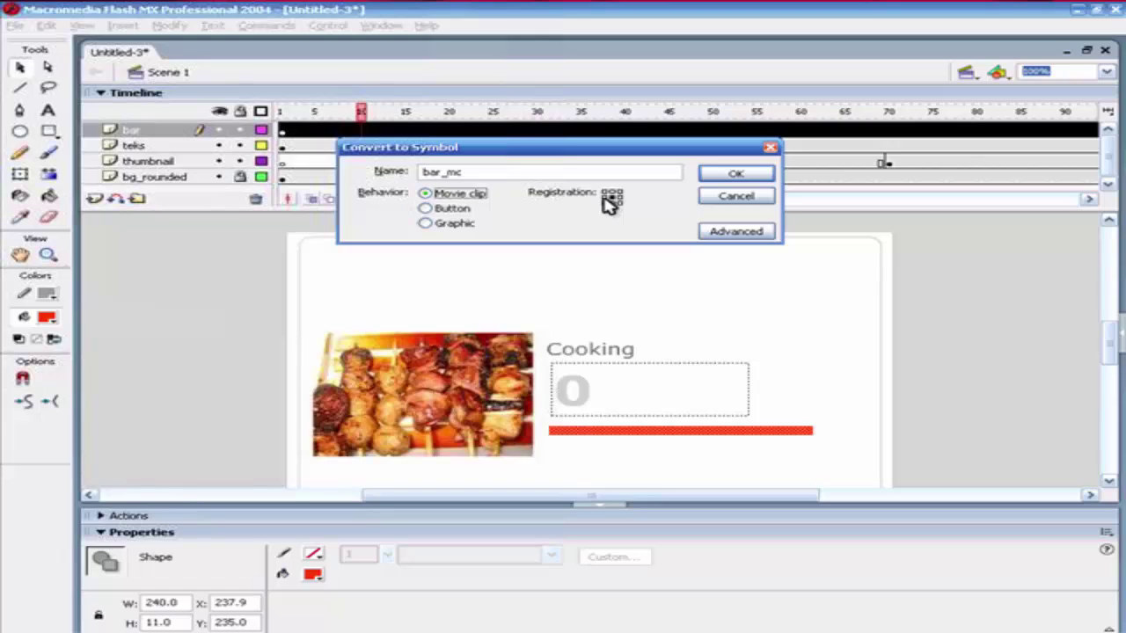
{"action": "left_click", "coordinate": [606, 198]}
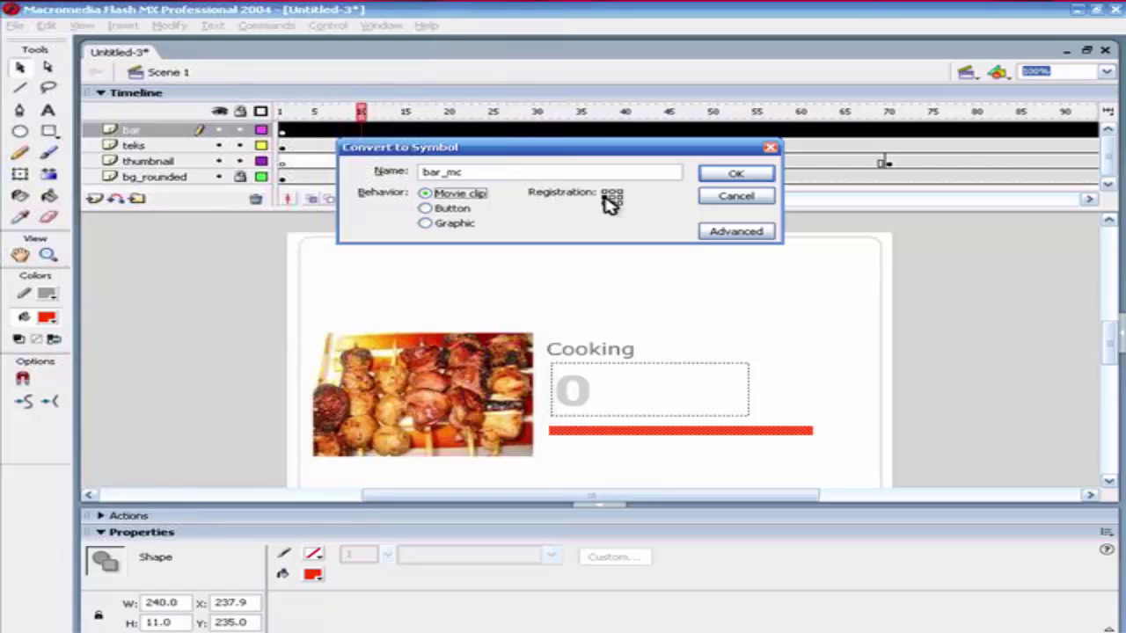
{"action": "left_click", "coordinate": [742, 175]}
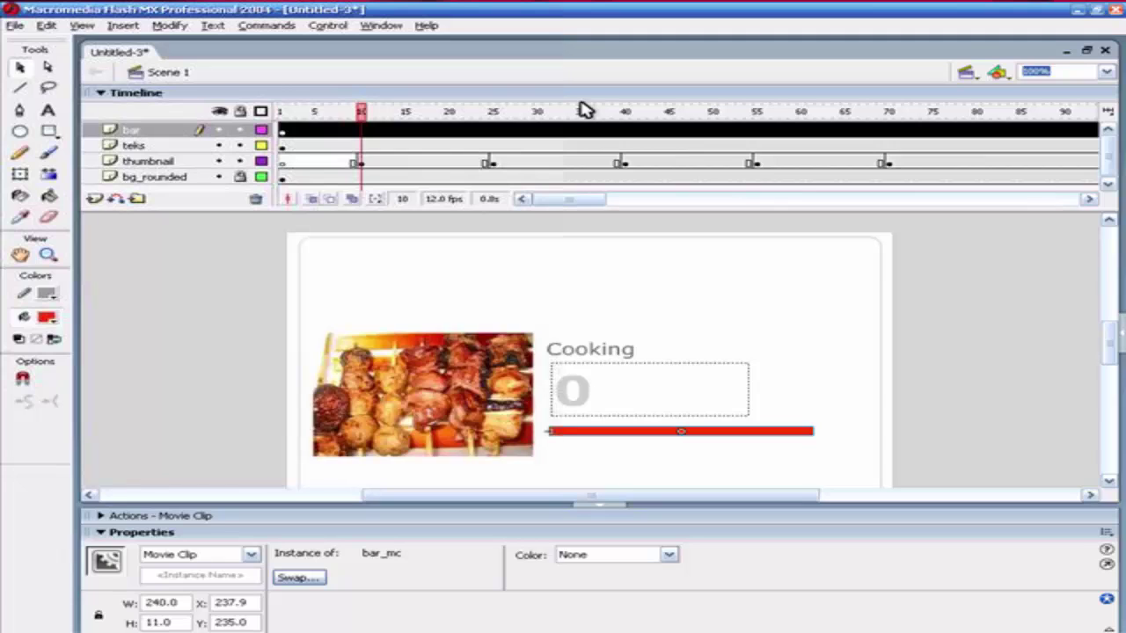
Add a new top layer named logo.
{"action": "left_click", "coordinate": [96, 199]}
{"action": "double_click", "coordinate": [141, 130]}
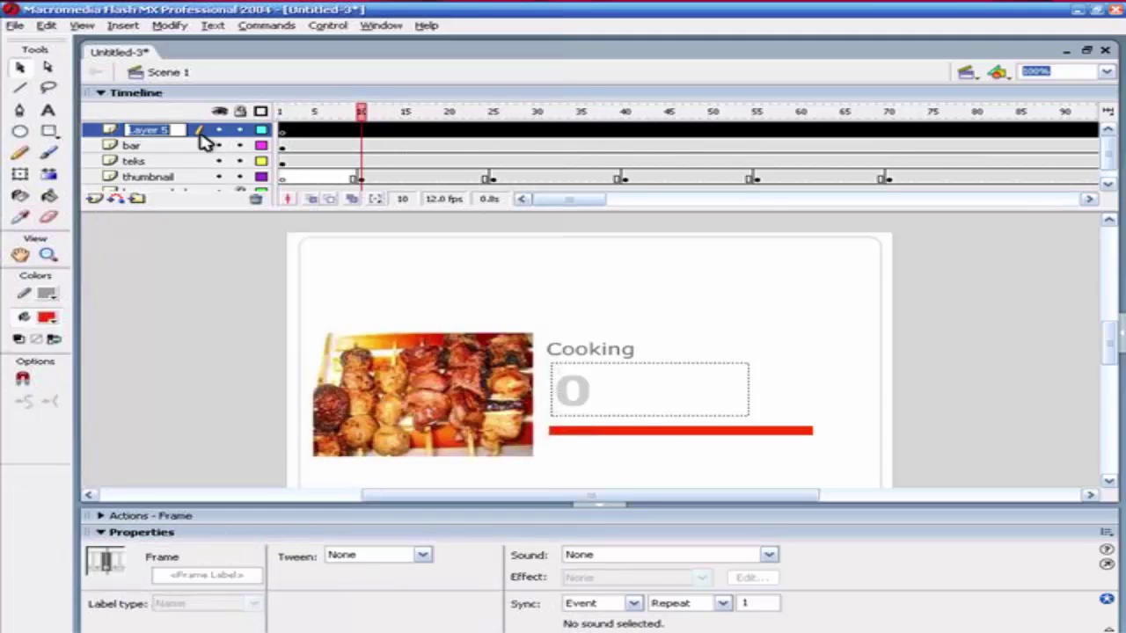
{"action": "type", "text": "logo"}
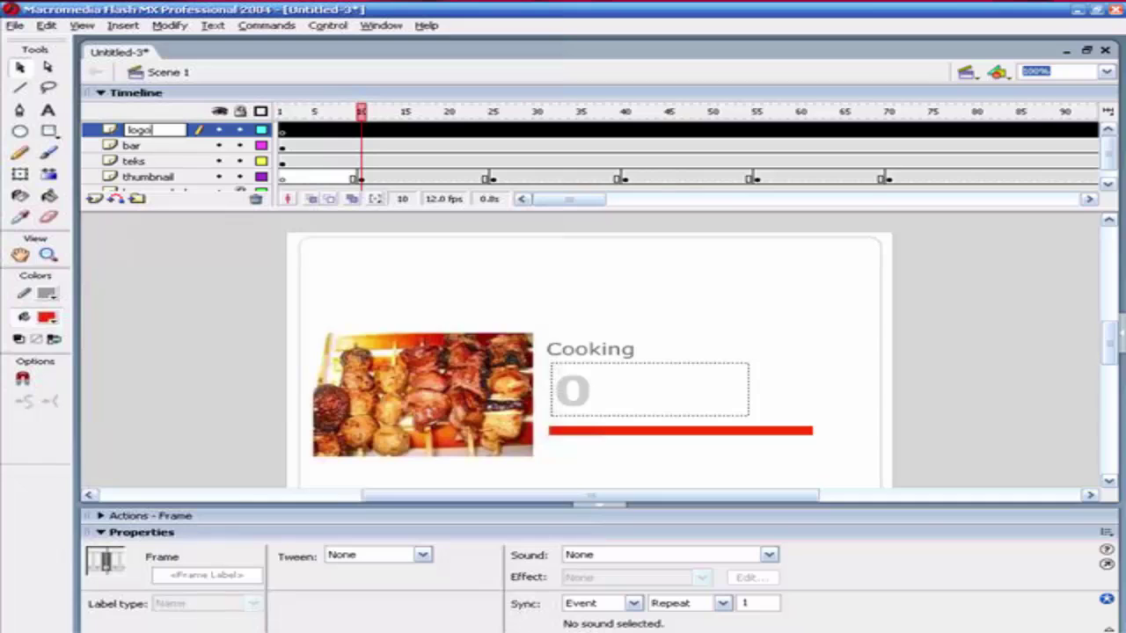
{"action": "key", "text": "Return"}
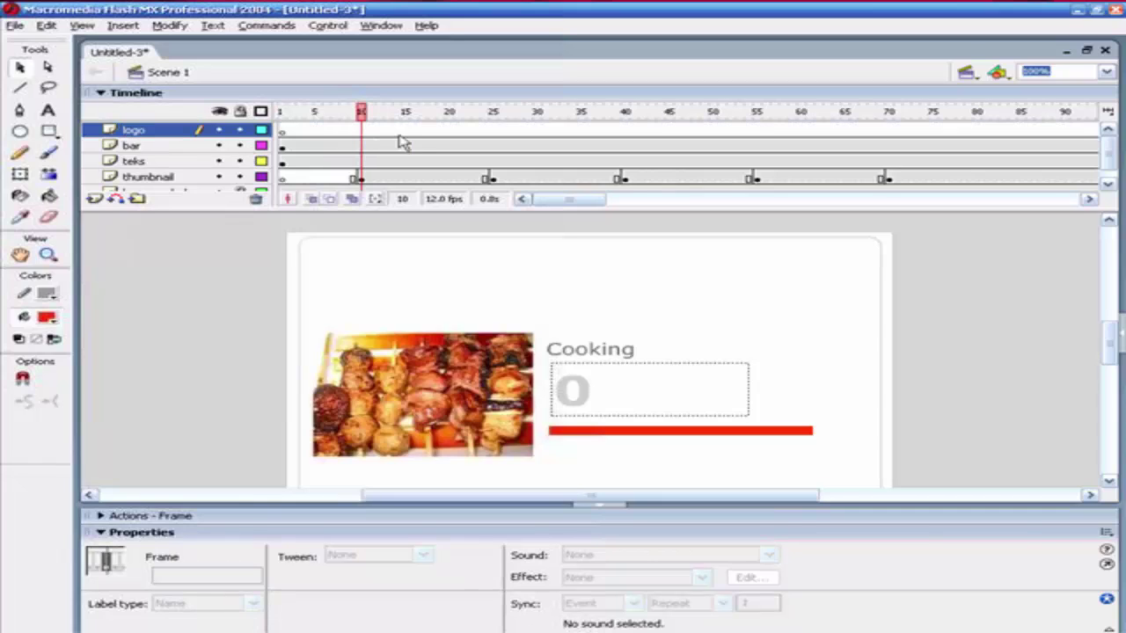
Import the Oishii logo at frame 15 and place it at the stage's upper right.
{"action": "left_click", "coordinate": [404, 131]}
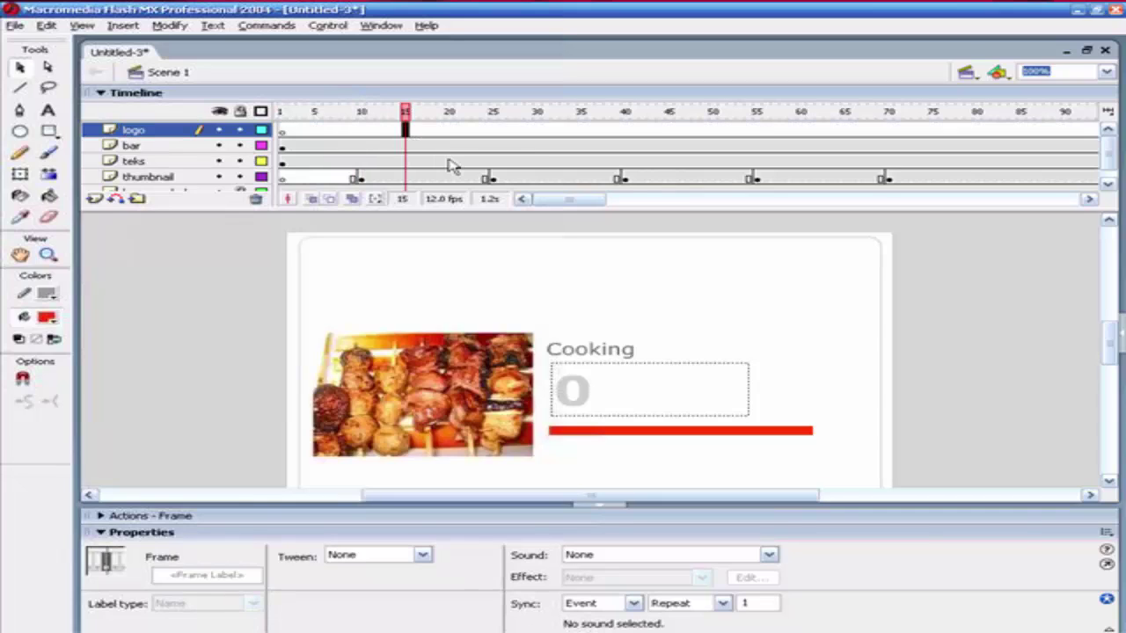
{"action": "key", "text": "ctrl+r"}
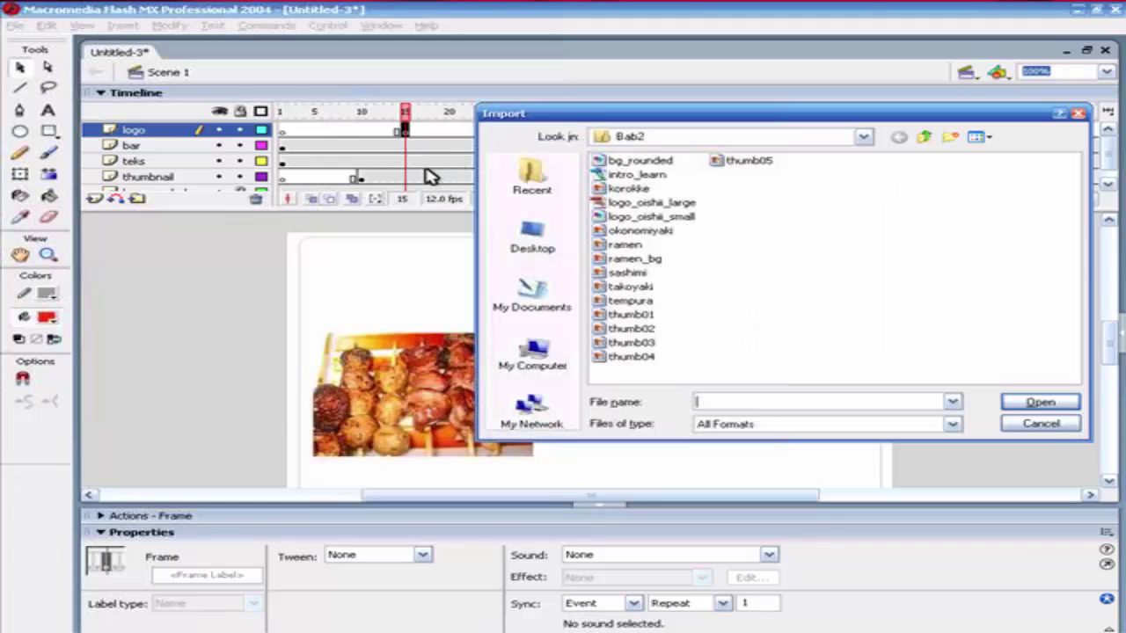
{"action": "left_click", "coordinate": [651, 202]}
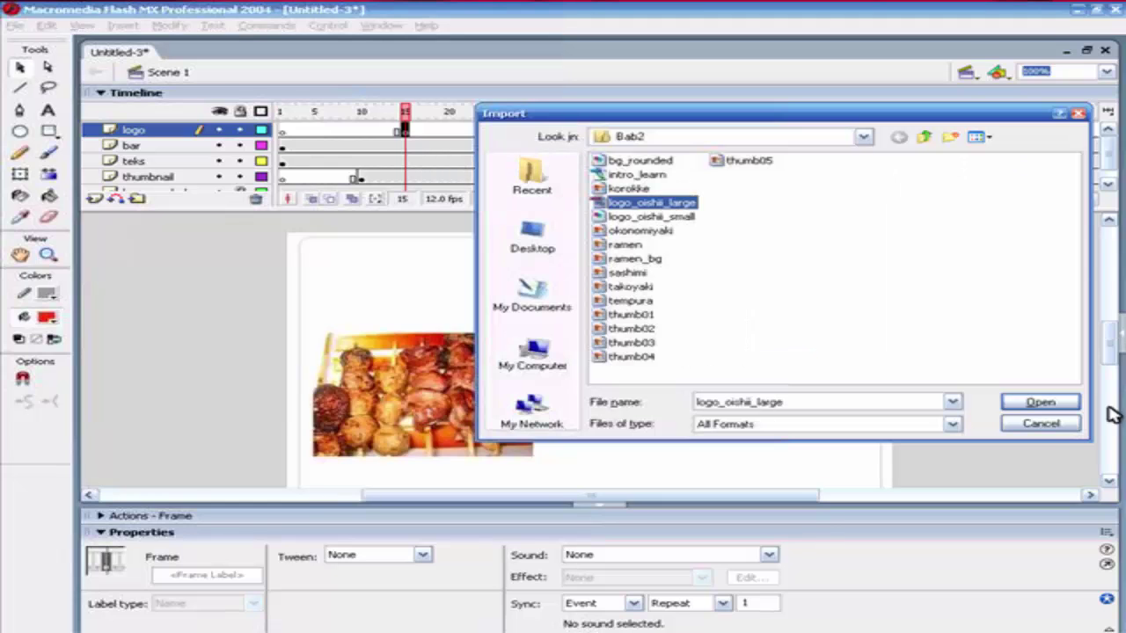
{"action": "key", "text": "Return"}
{"action": "left_click_drag", "start_coordinate": [658, 357], "coordinate": [805, 277]}
{"action": "left_click", "coordinate": [919, 288]}
Convert the Oishii logo into a movie clip symbol named mc_logo.
{"action": "left_click", "coordinate": [786, 283]}
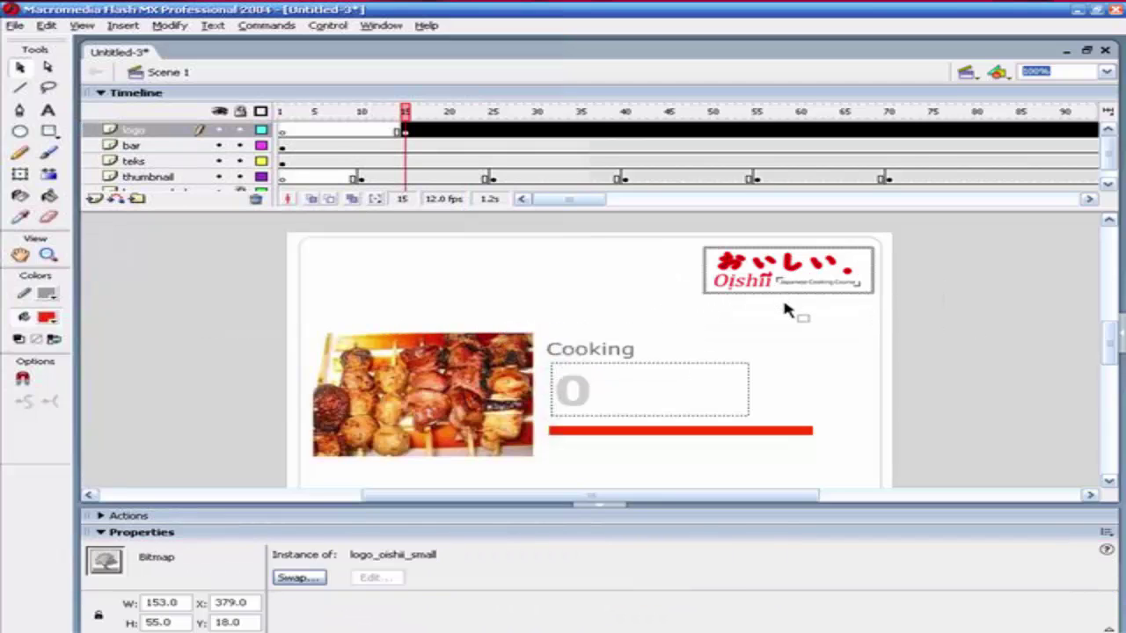
{"action": "key", "text": "F8"}
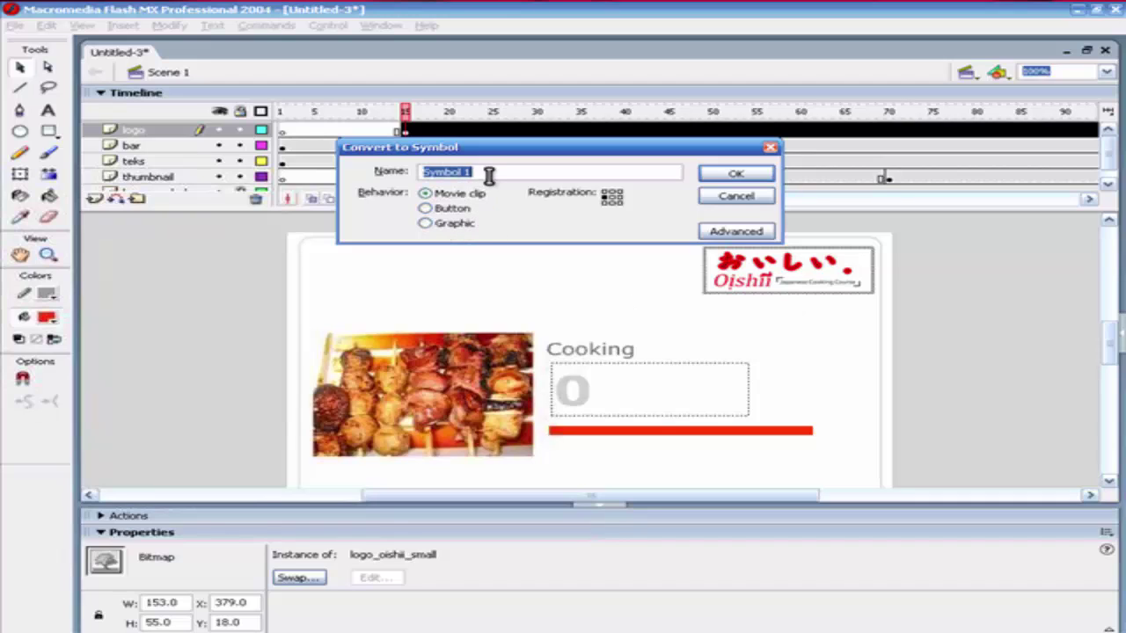
{"action": "type", "text": "mc_logo"}
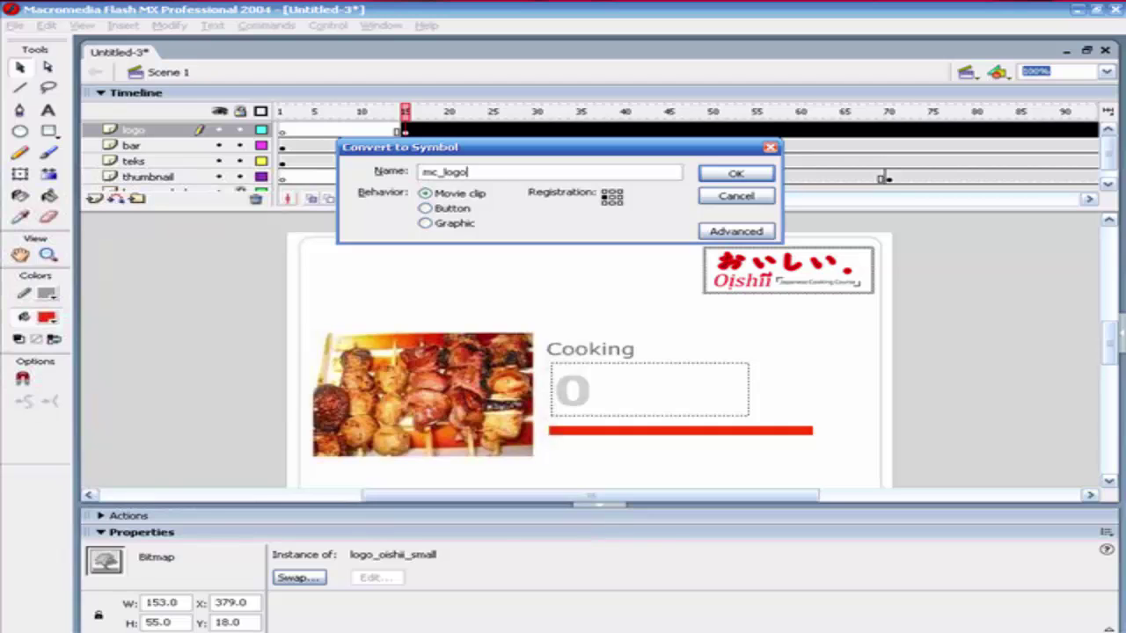
{"action": "key", "text": "Return"}
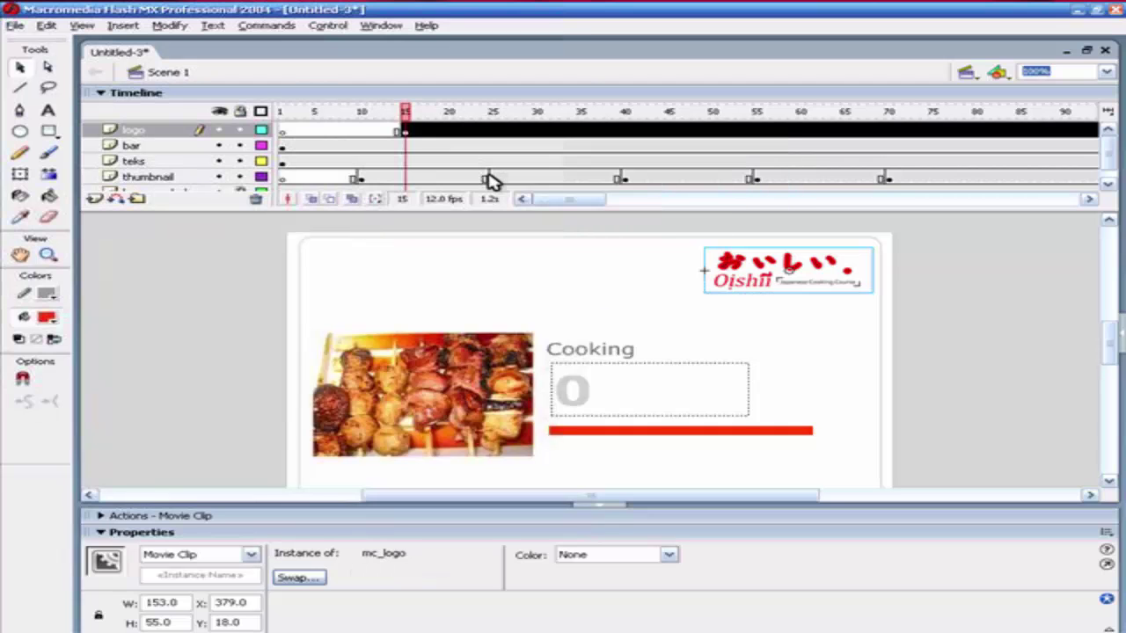
Inside mc_logo, convert the logo bitmap into a Graphic symbol named g_logo.
{"action": "double_click", "coordinate": [743, 290]}
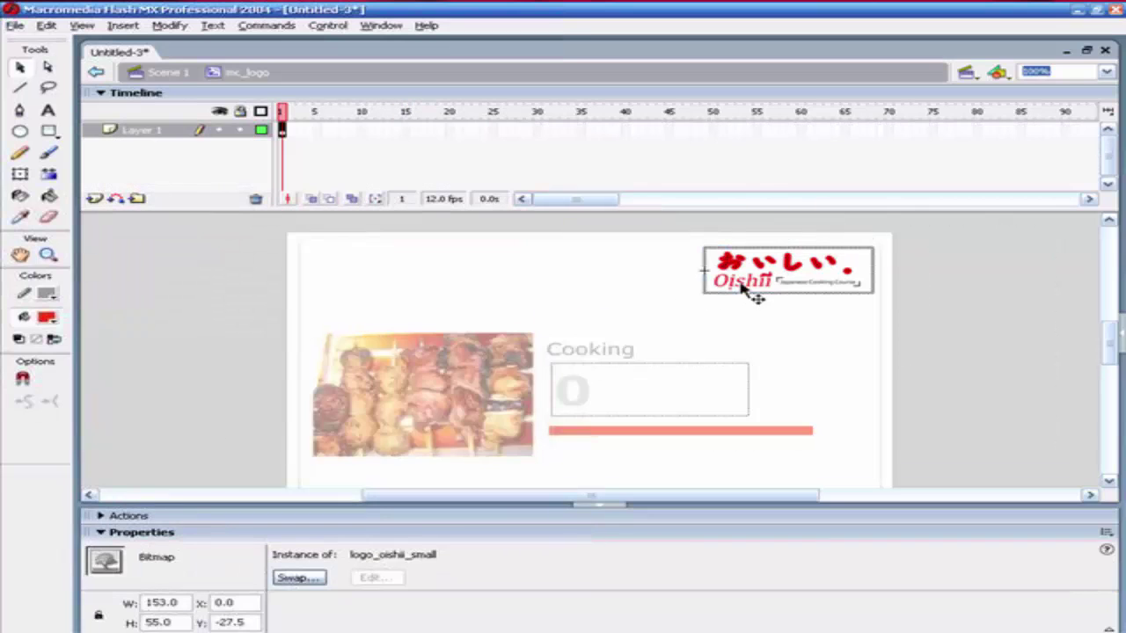
{"action": "key", "text": "F8"}
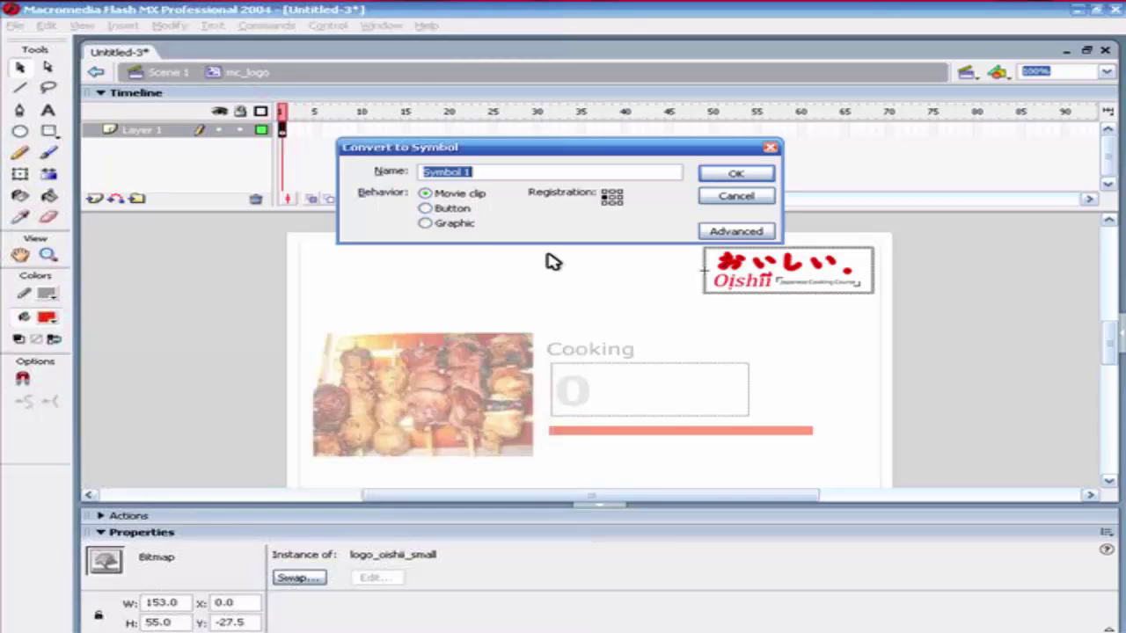
{"action": "left_click", "coordinate": [426, 224]}
{"action": "key", "text": "shift+Tab"}
{"action": "type", "text": "g_"}
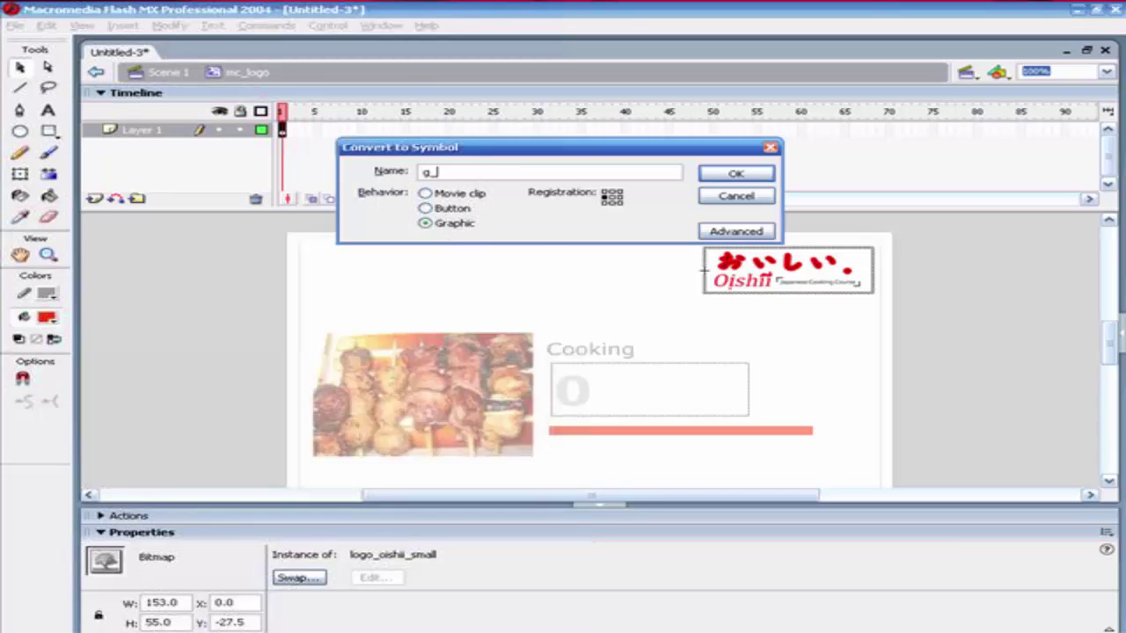
{"action": "left_click", "coordinate": [737, 174]}
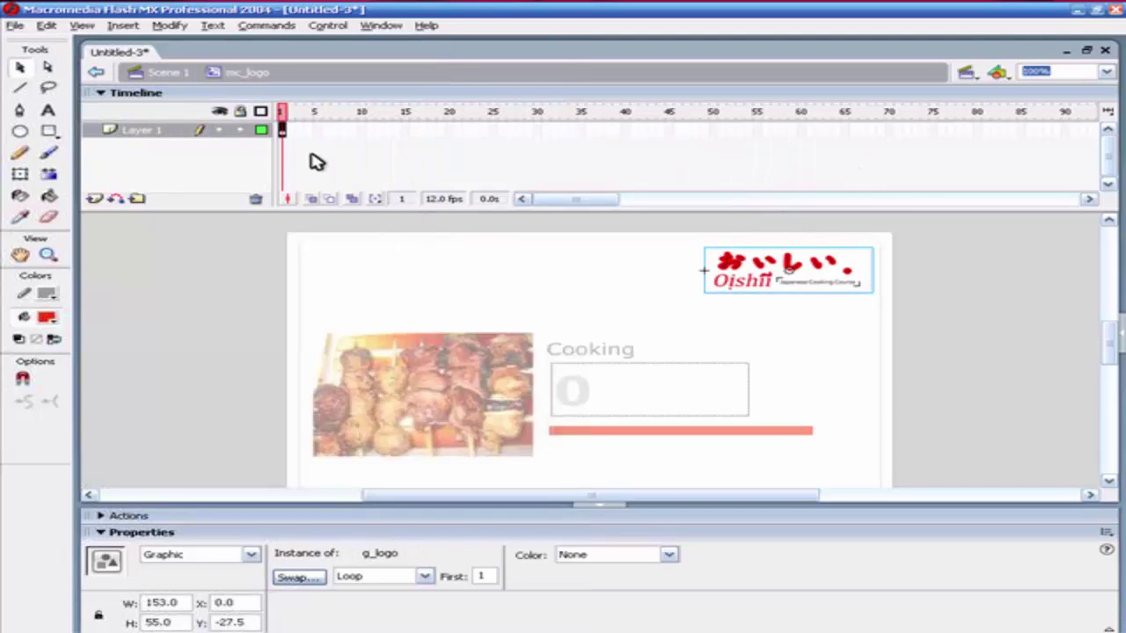
{"action": "left_click", "coordinate": [360, 130]}
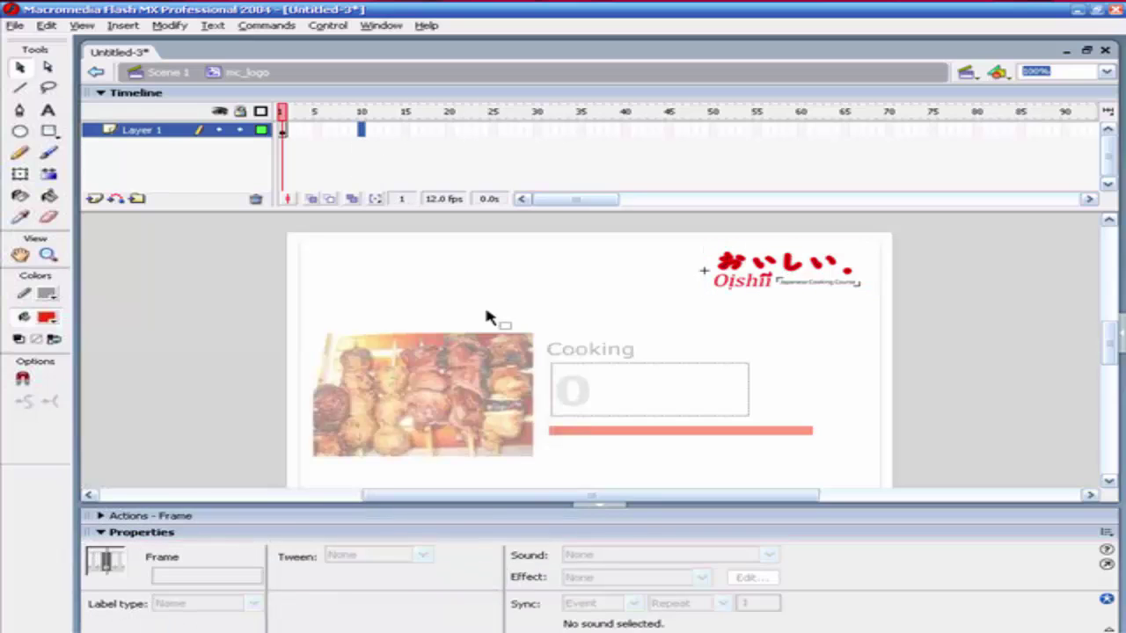
Keyframe frame 10, set the frame-1 logo to Alpha 0%, and motion-tween frames 1–10.
{"action": "key", "text": "F6"}
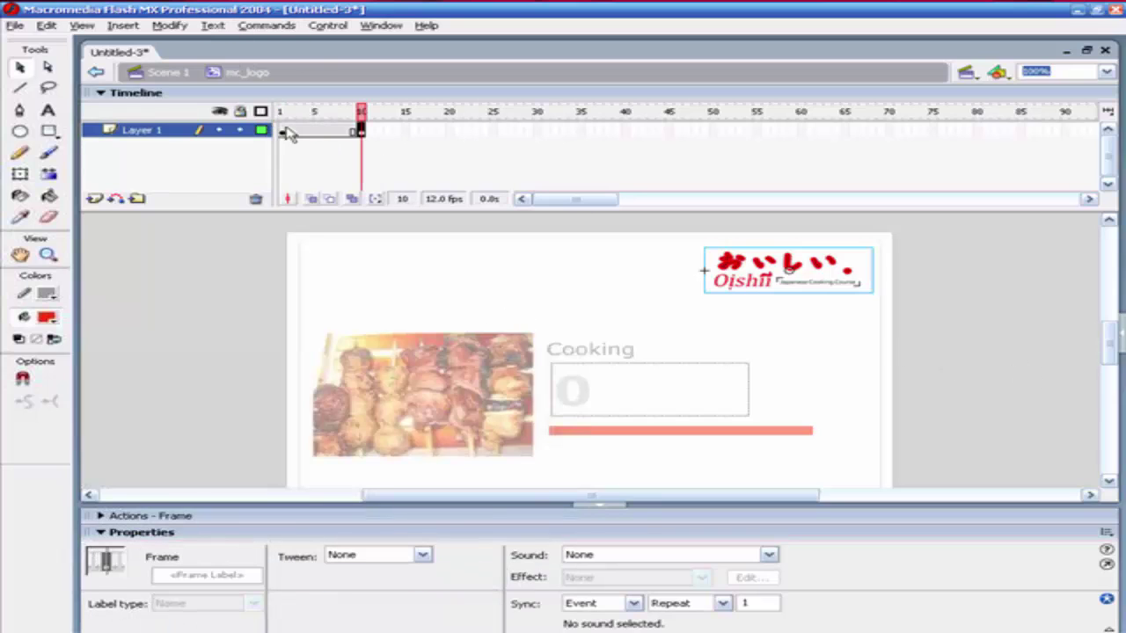
{"action": "left_click", "coordinate": [283, 131]}
{"action": "left_click", "coordinate": [784, 294]}
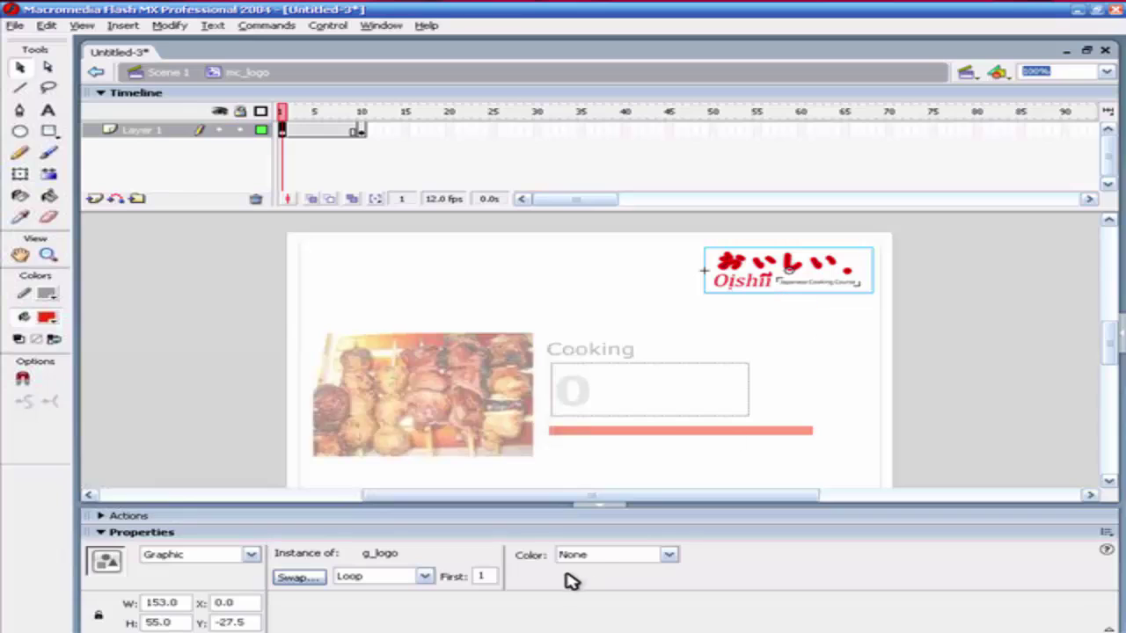
{"action": "left_click", "coordinate": [576, 555]}
{"action": "left_click", "coordinate": [601, 604]}
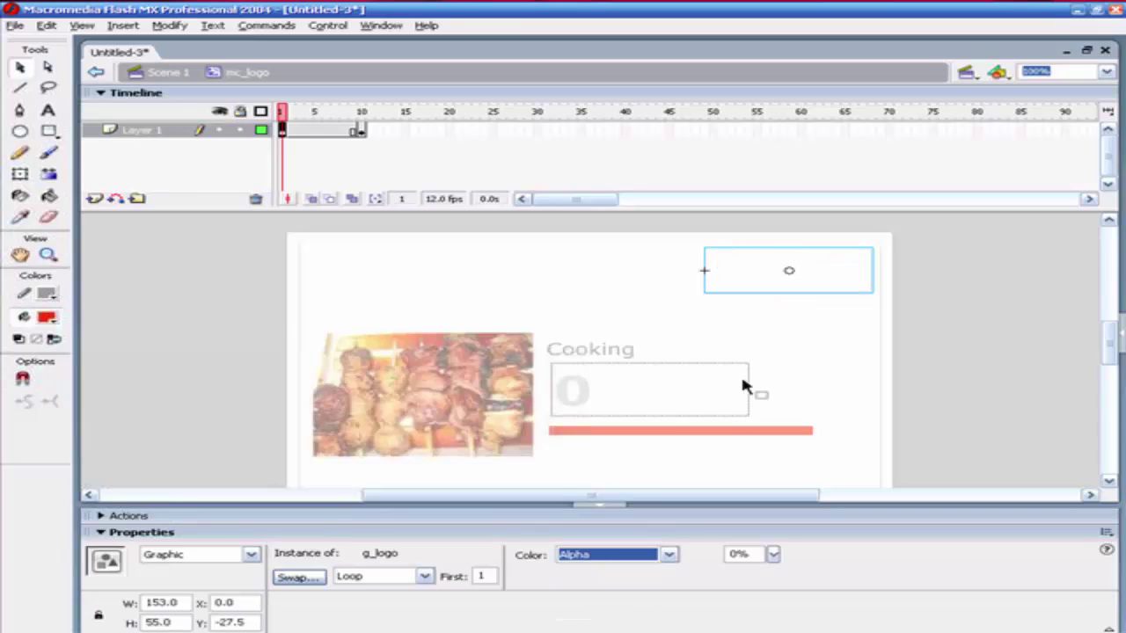
{"action": "right_click", "coordinate": [283, 131]}
{"action": "left_click", "coordinate": [297, 140]}
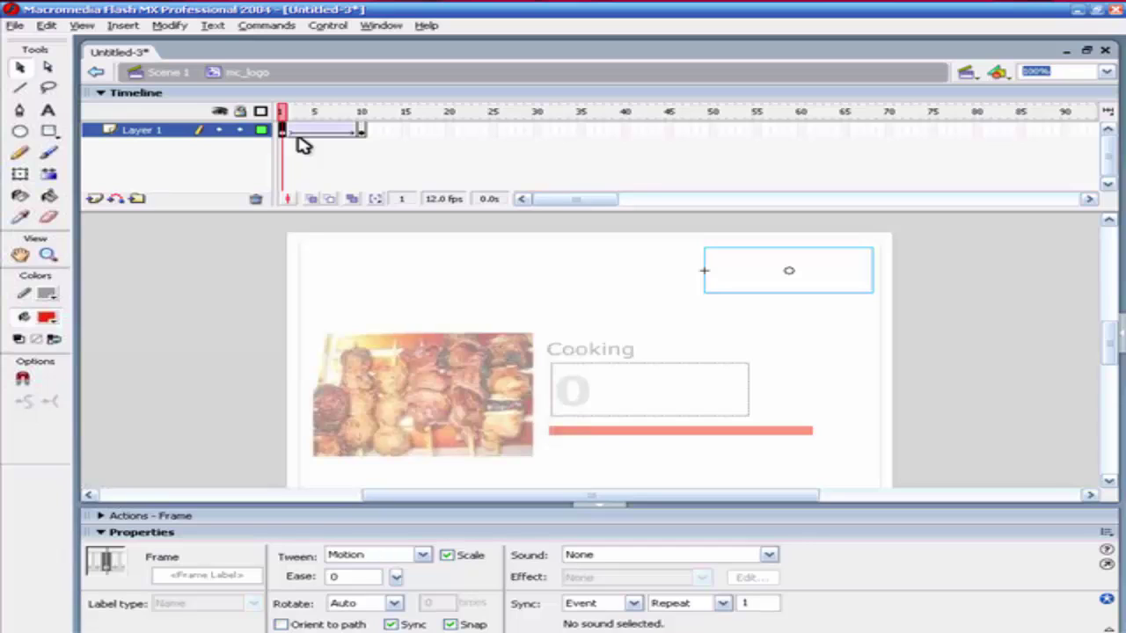
Add a stop() action on frame 10 and scrub the timeline to preview the fade-in.
{"action": "left_click", "coordinate": [361, 130]}
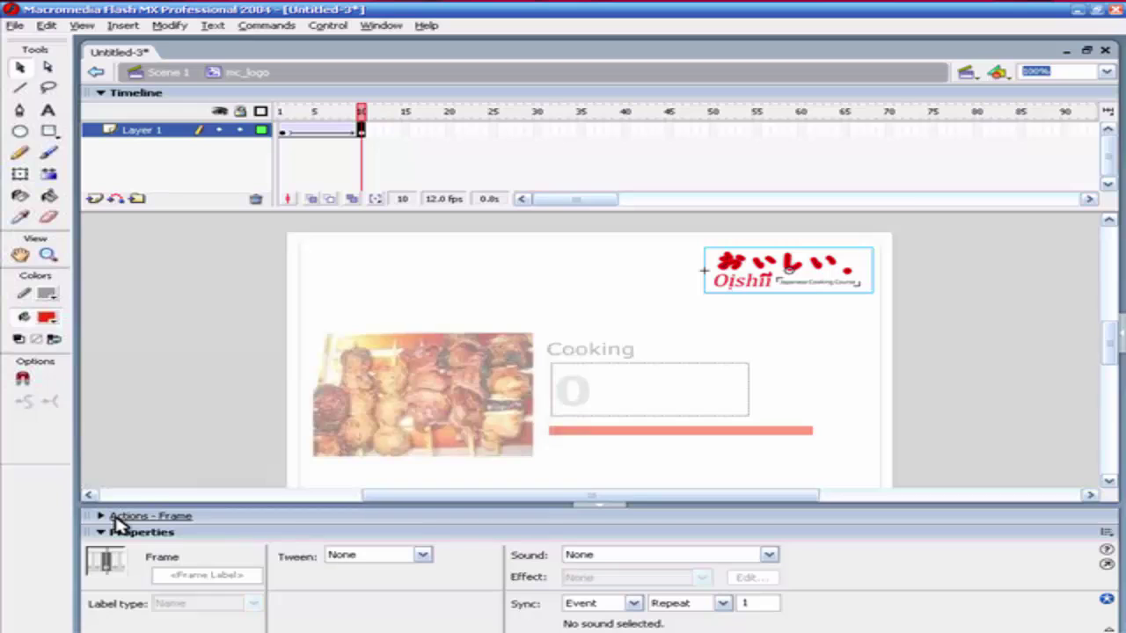
{"action": "left_click", "coordinate": [115, 516]}
{"action": "type", "text": "st"}
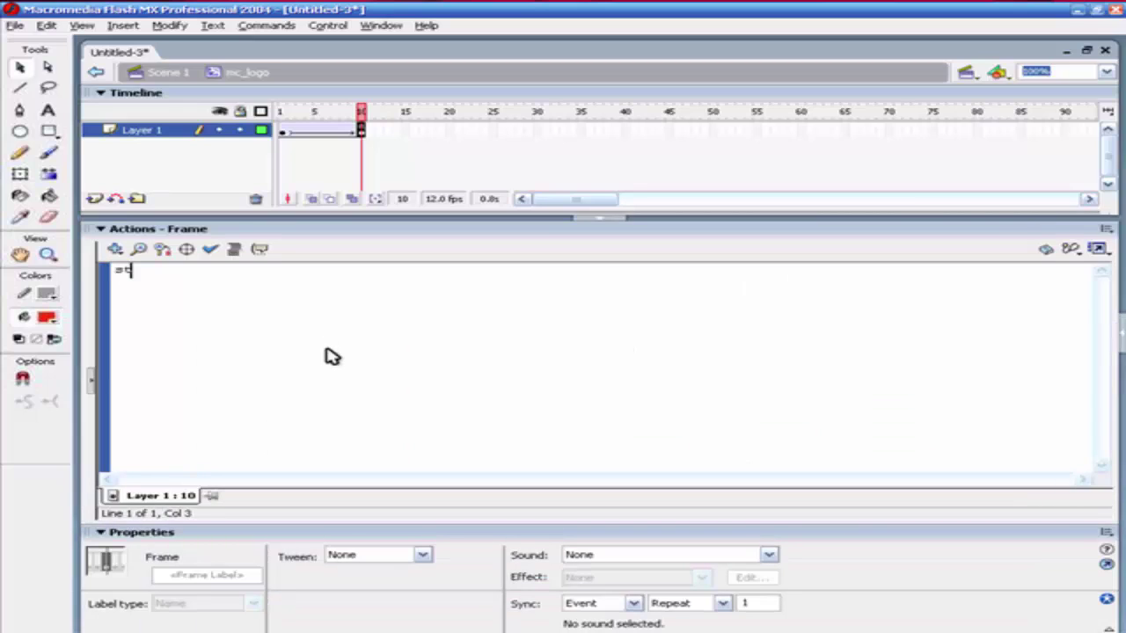
{"action": "type", "text": "op();"}
{"action": "left_click", "coordinate": [246, 228]}
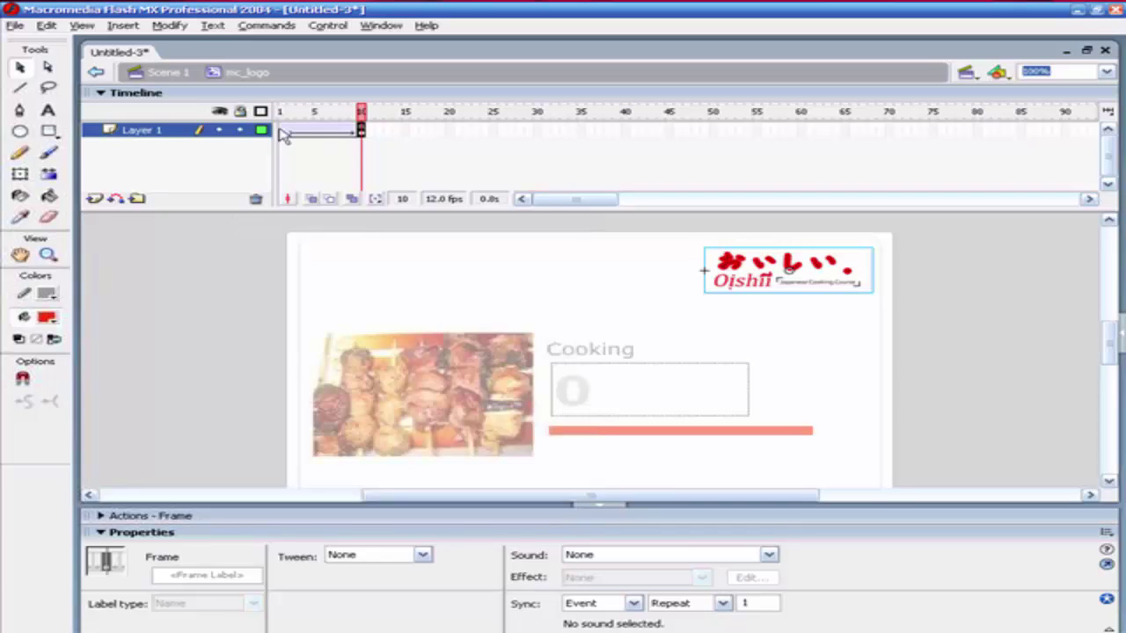
{"action": "left_click_drag", "start_coordinate": [326, 113], "coordinate": [452, 112]}
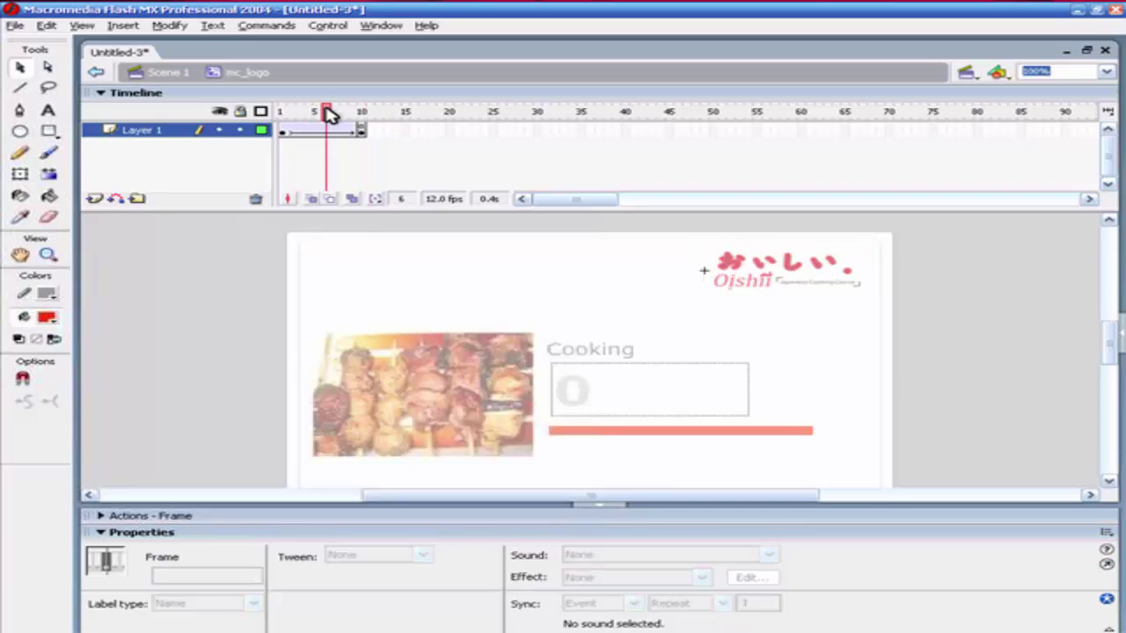
Back in Scene 1, give the red progress bar the instance name bar_mc.
{"action": "left_click", "coordinate": [158, 73]}
{"action": "left_click_drag", "start_coordinate": [505, 112], "coordinate": [398, 112]}
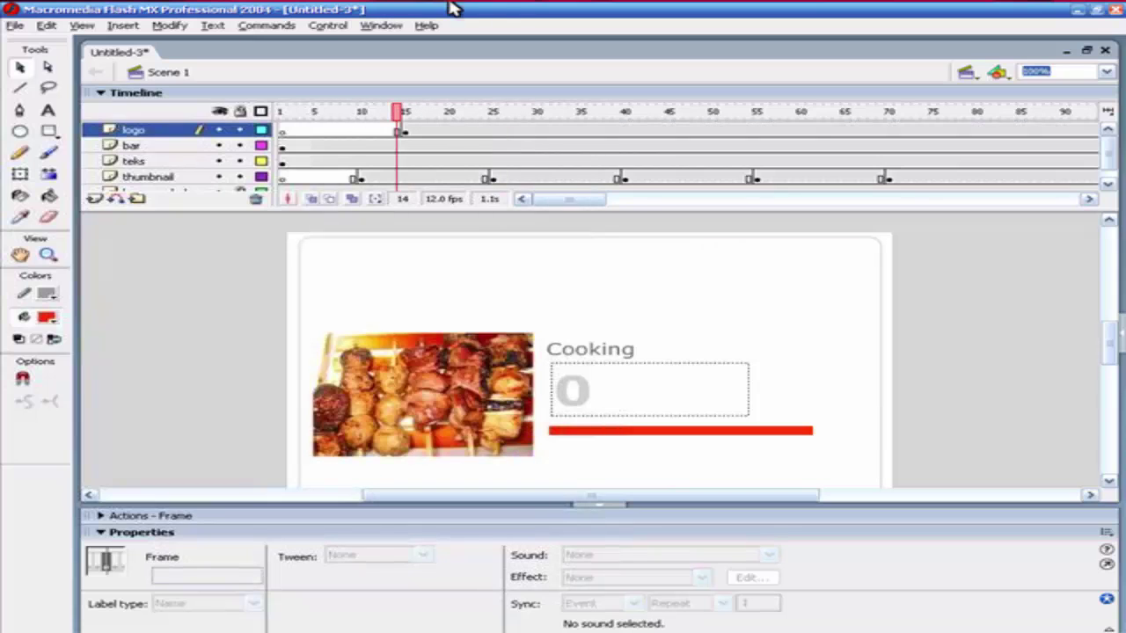
{"action": "left_click", "coordinate": [704, 435]}
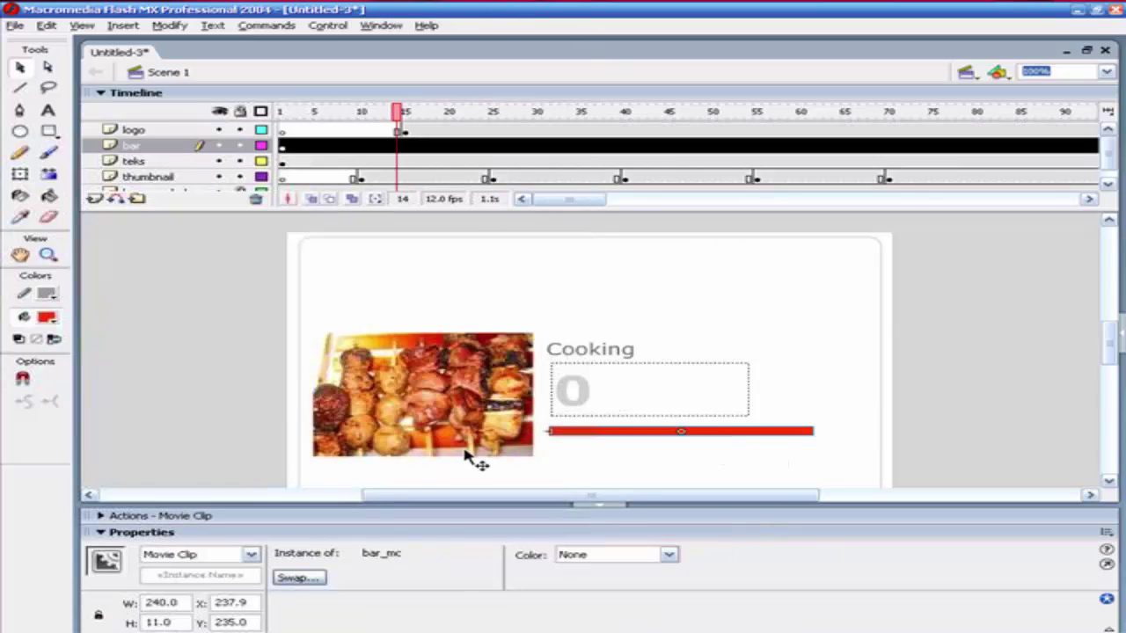
{"action": "left_click", "coordinate": [211, 576]}
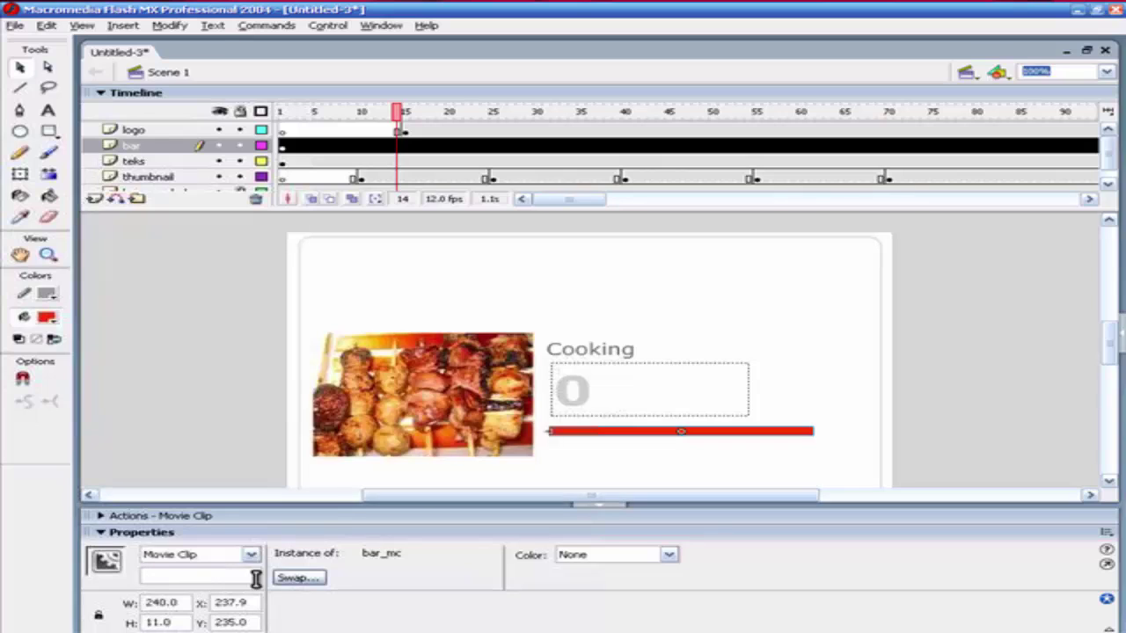
{"action": "type", "text": "bar_mc"}
{"action": "key", "text": "Return"}
Open the Actions script for frame 1 of the logo layer.
{"action": "left_click", "coordinate": [282, 130]}
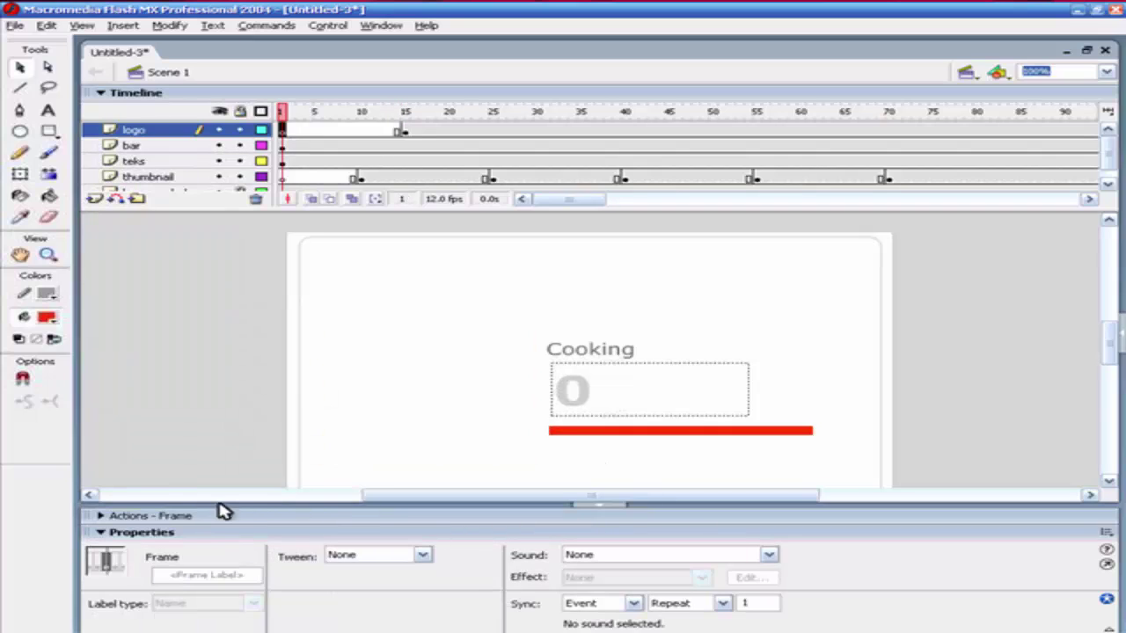
{"action": "left_click", "coordinate": [186, 534]}
{"action": "left_click", "coordinate": [172, 610]}
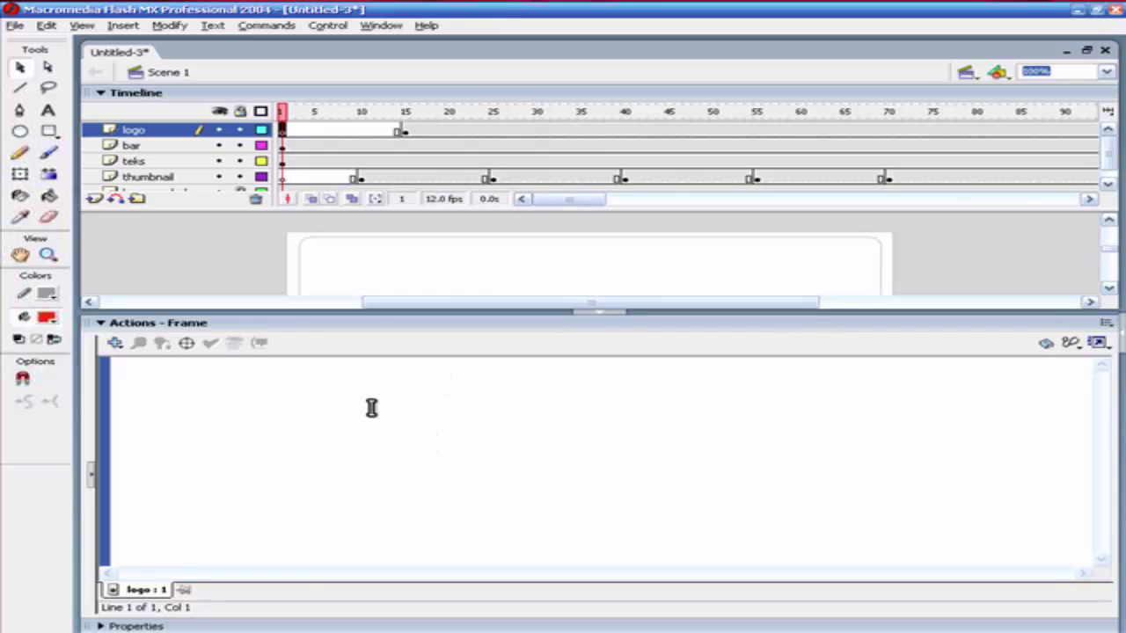
Write stop(); and an _root.onEnterFrame function with total=getBytesTotal(); and loaded=getBytesLoaded();.
{"action": "type", "text": "stop()"}
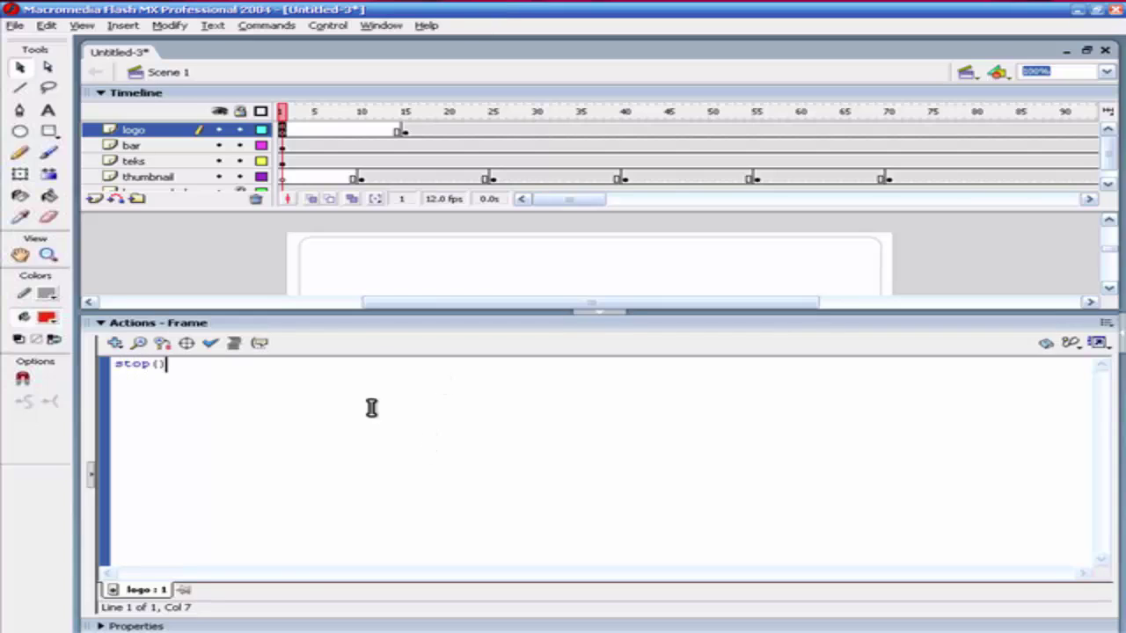
{"action": "type", "text": ";"}
{"action": "key", "text": "Return"}
{"action": "type", "text": "_root."}
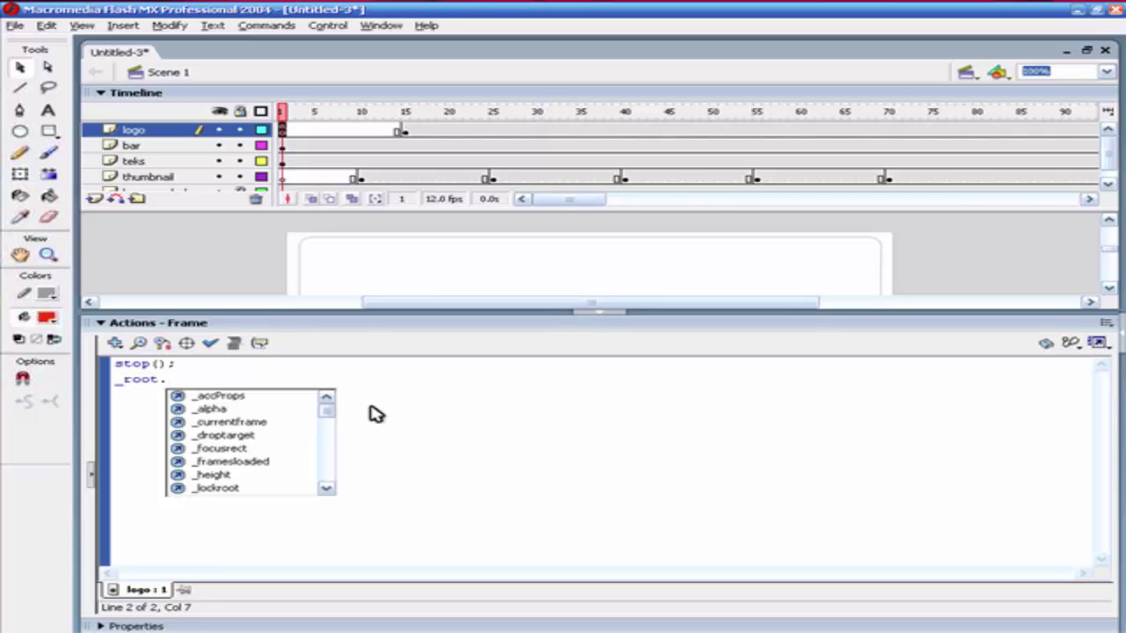
{"action": "type", "text": "onEnter"}
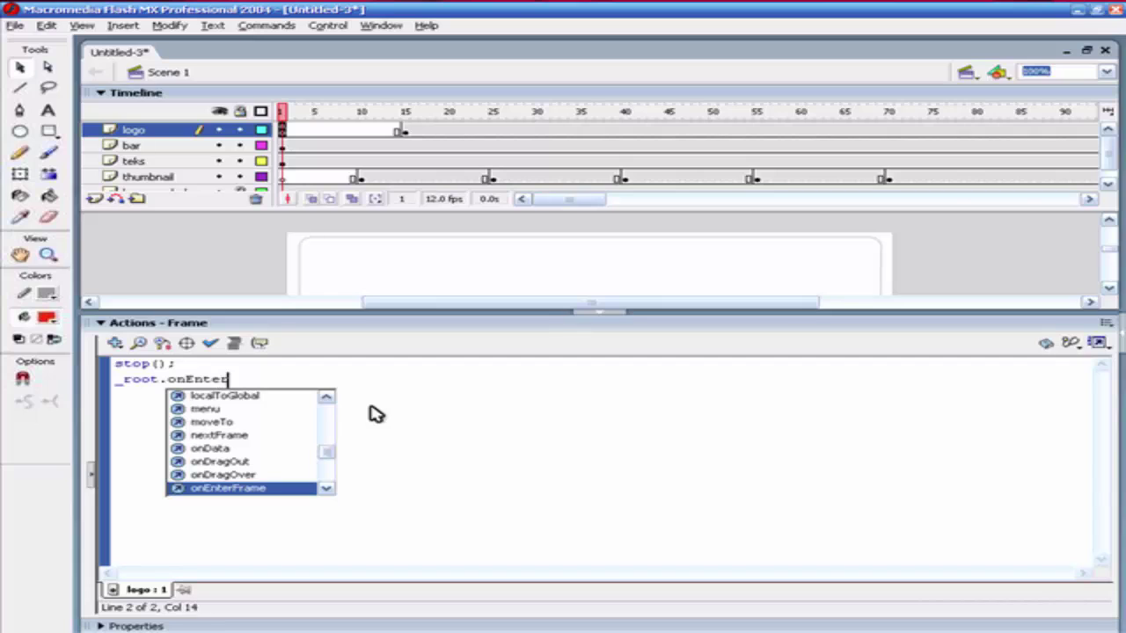
{"action": "type", "text": "Frame"}
{"action": "type", "text": "=function"}
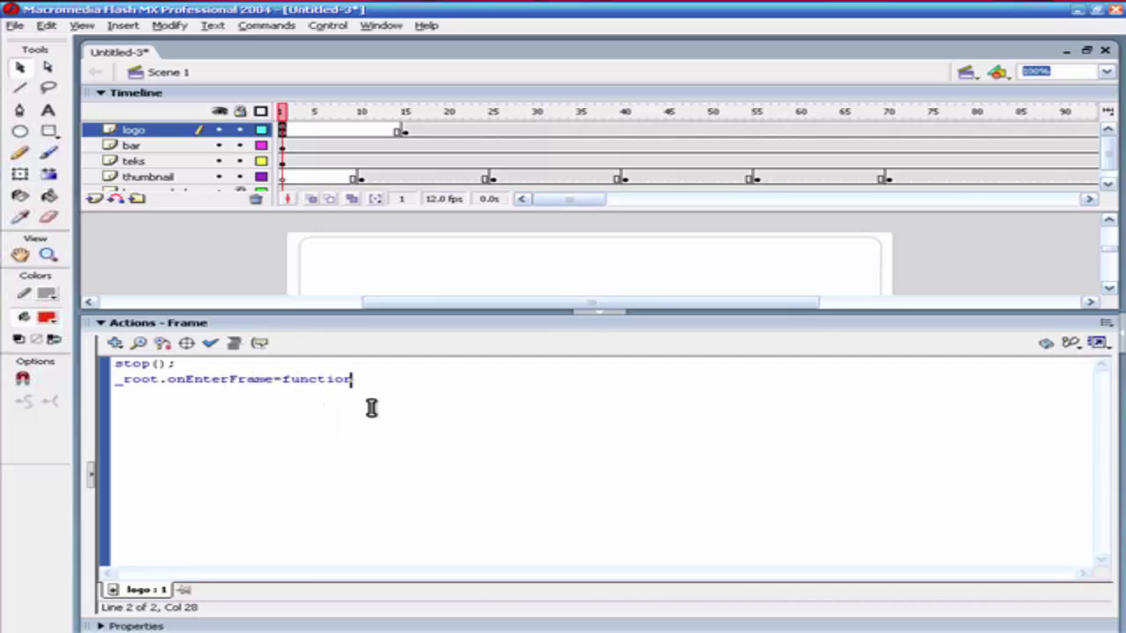
{"action": "type", "text": "() "}
{"action": "type", "text": "{"}
{"action": "key", "text": "Return"}
{"action": "type", "text": "t"}
{"action": "type", "text": "otal=get"}
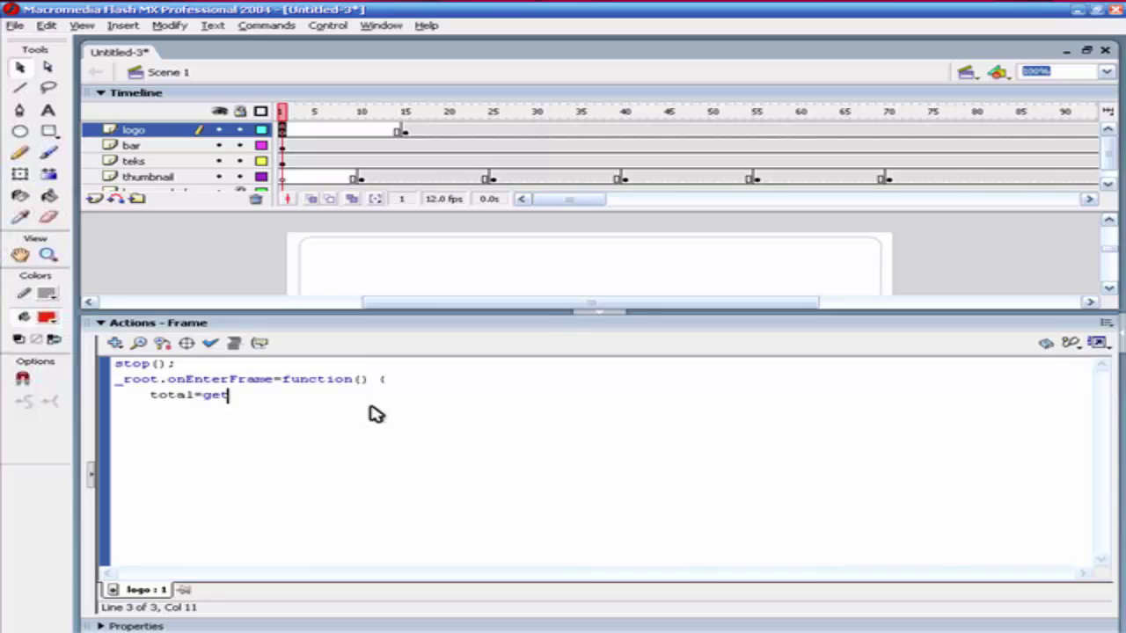
{"action": "type", "text": "Bytes"}
{"action": "type", "text": "Total"}
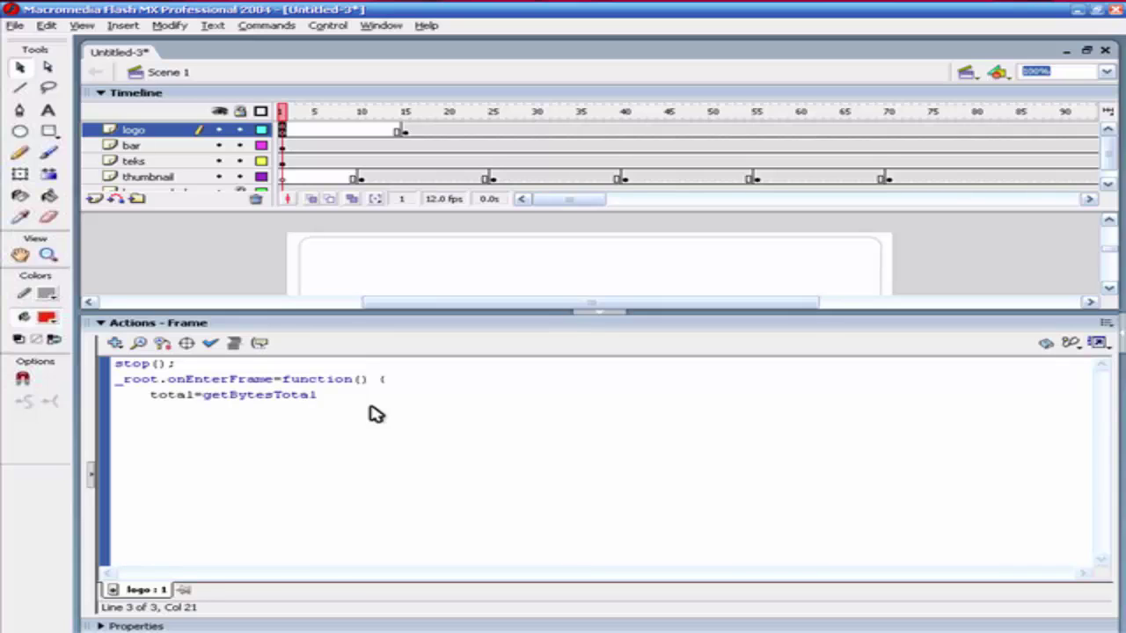
{"action": "type", "text": "();"}
{"action": "key", "text": "Return"}
{"action": "type", "text": "loaded"}
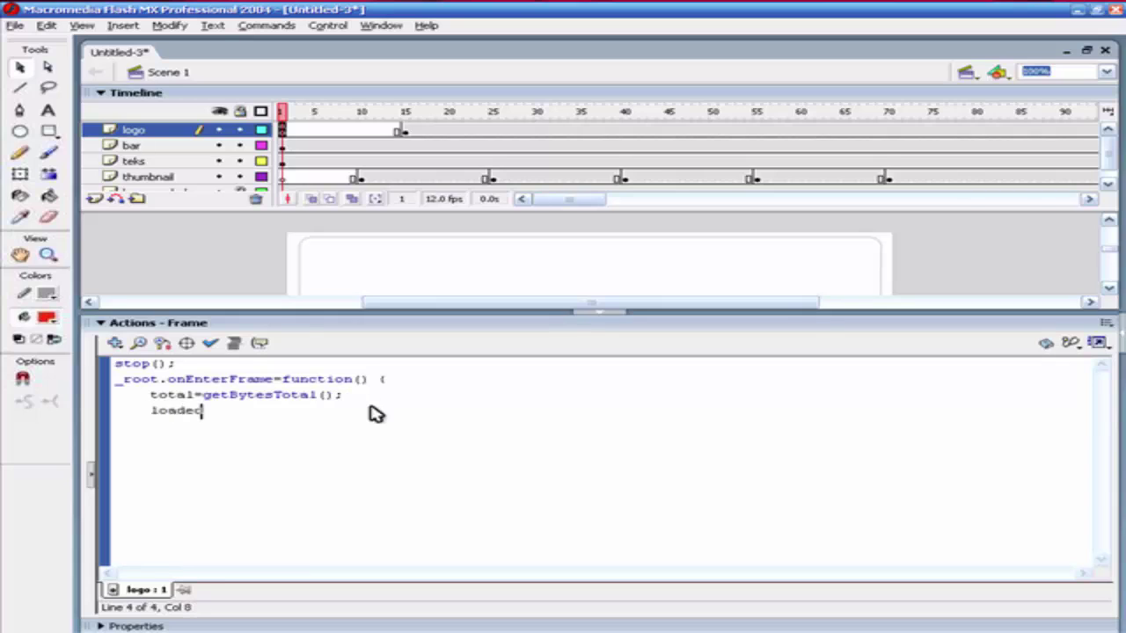
{"action": "type", "text": "=g"}
{"action": "key", "text": "BackSpace"}
{"action": "type", "text": "getByte"}
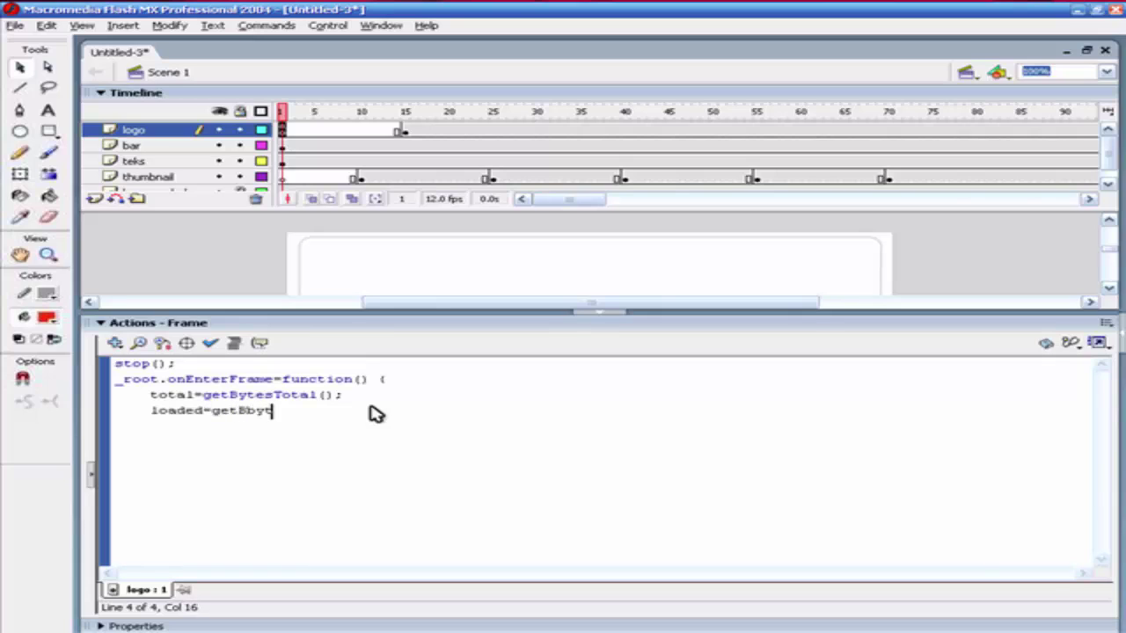
{"action": "key", "text": "BackSpace"}
{"action": "key", "text": "BackSpace"}
{"action": "key", "text": "BackSpace"}
{"action": "type", "text": "ytes"}
{"action": "type", "text": "Loaded("}
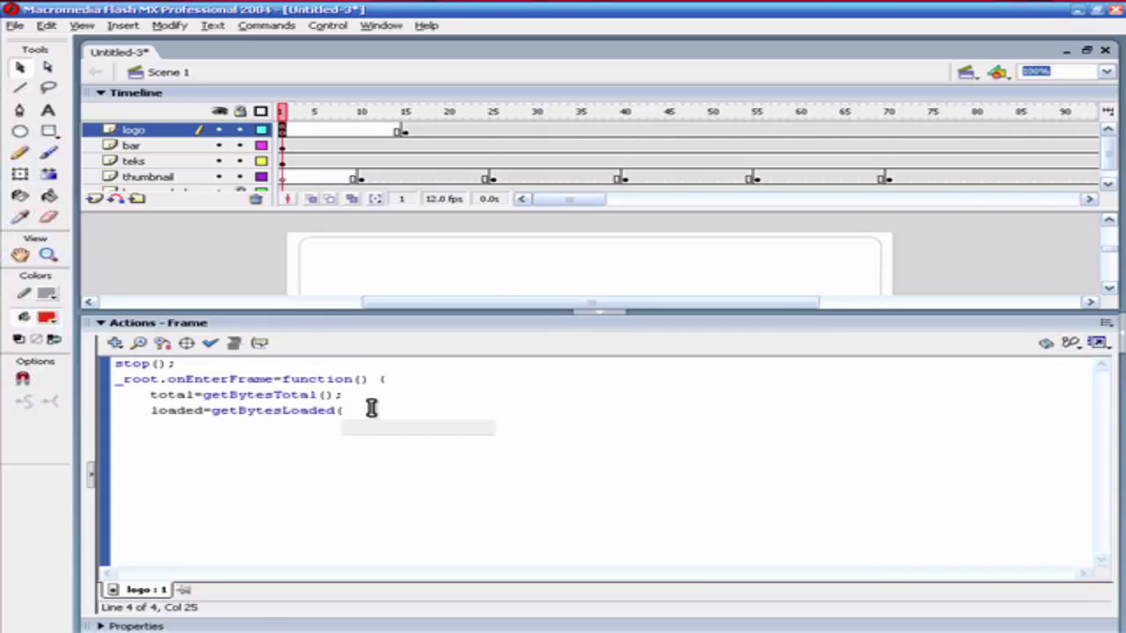
{"action": "type", "text": ");"}
{"action": "key", "text": "Return"}
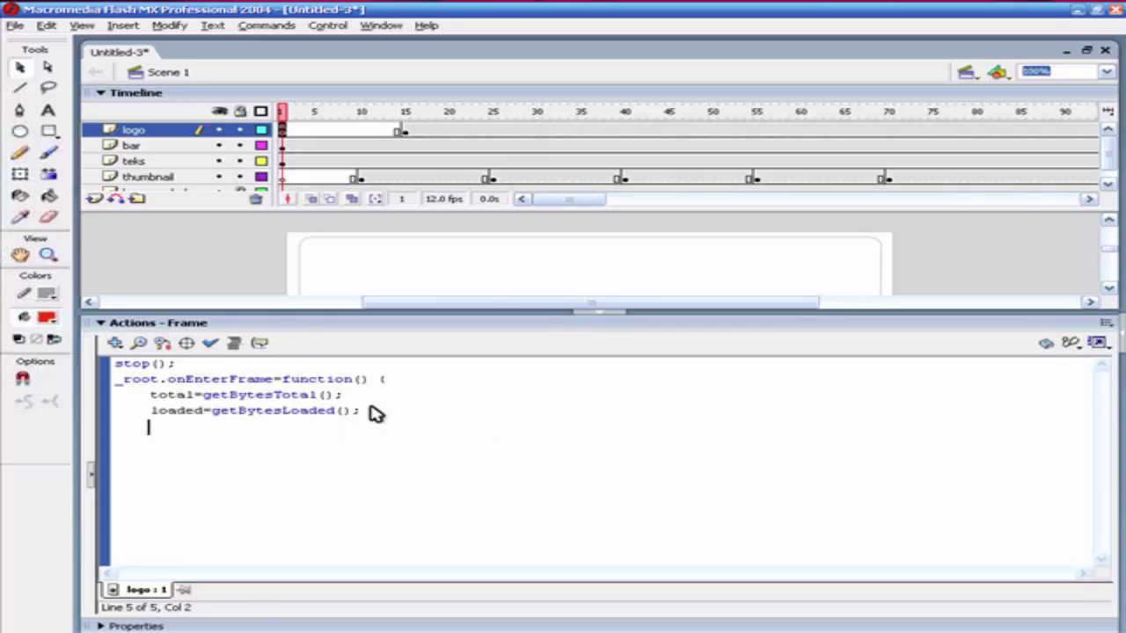
Add persen = int((loaded/total)*100); and show it with % in t_persen.
{"action": "key", "text": "Return"}
{"action": "type", "text": "persen "}
{"action": "type", "text": "="}
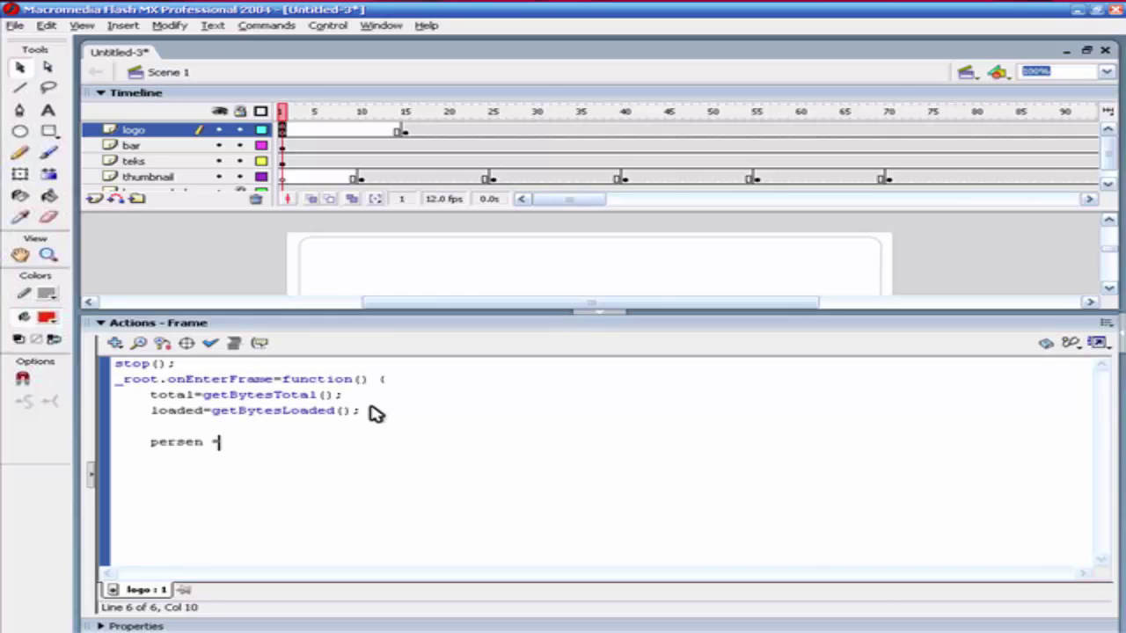
{"action": "type", "text": " int("}
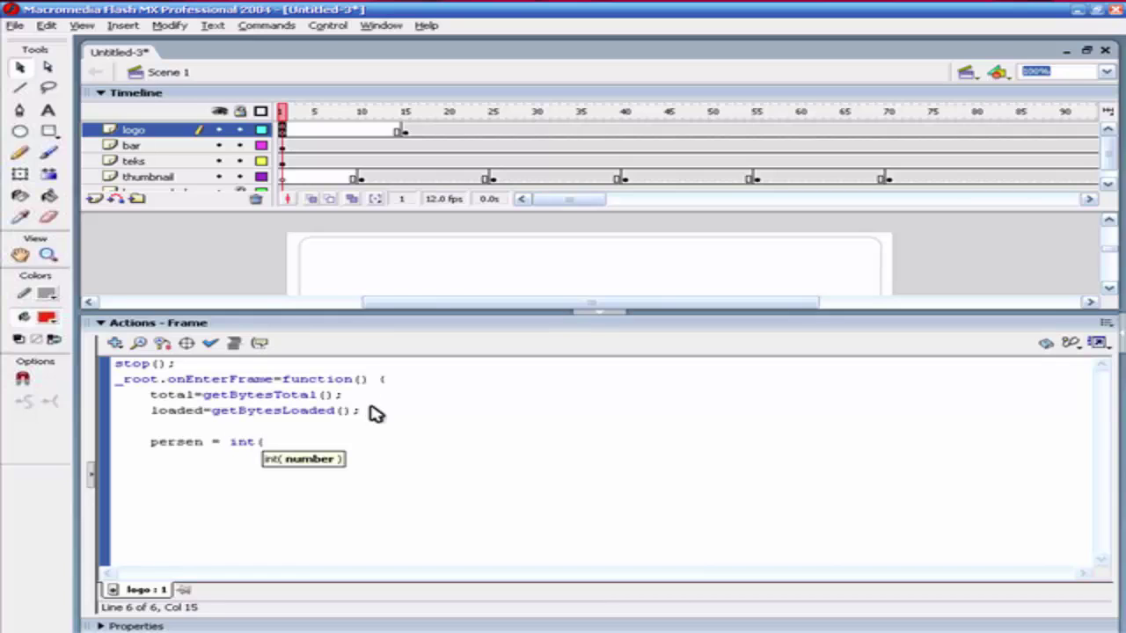
{"action": "type", "text": "(loa"}
{"action": "type", "text": "ded/t"}
{"action": "type", "text": "otal)*"}
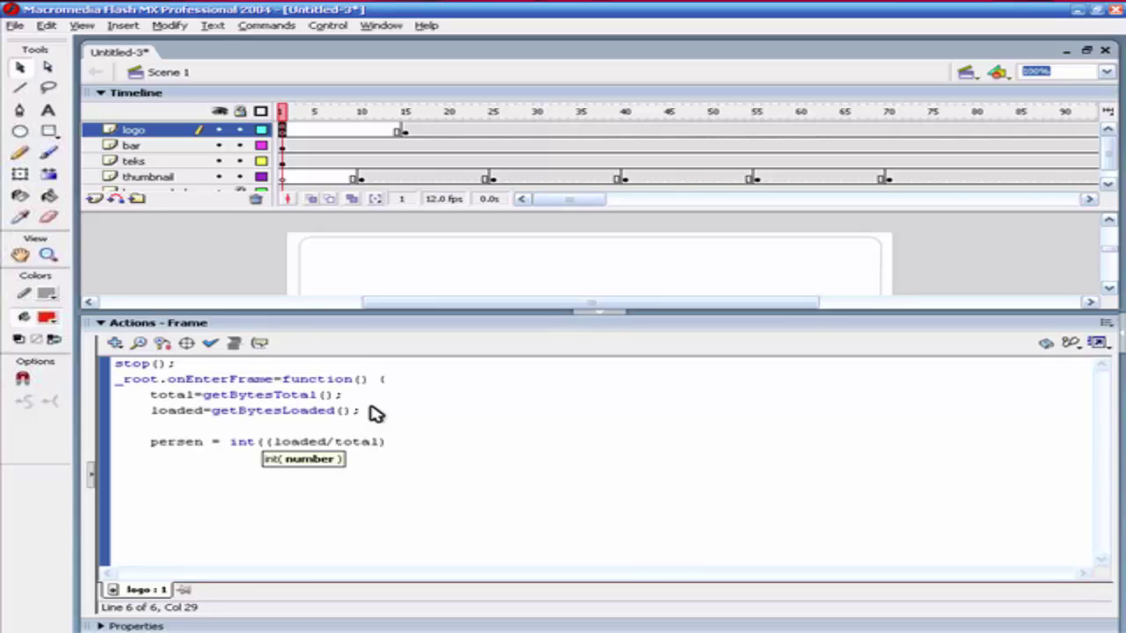
{"action": "type", "text": "100"}
{"action": "type", "text": ")"}
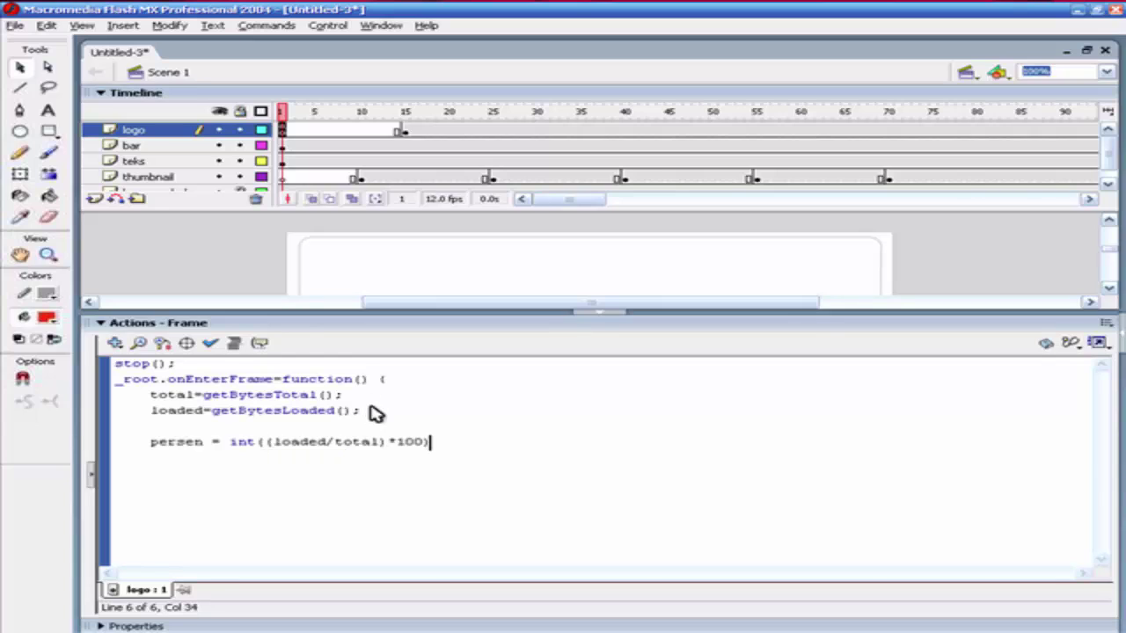
{"action": "type", "text": ";"}
{"action": "key", "text": "Return"}
{"action": "type", "text": "t_pe"}
{"action": "type", "text": "rsen"}
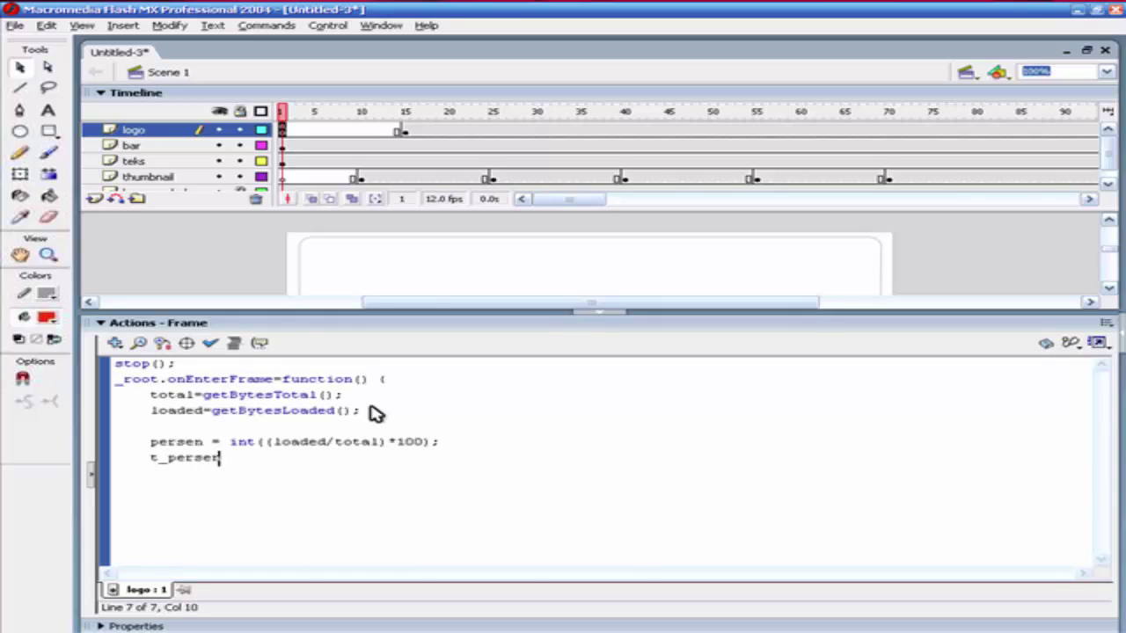
{"action": "type", "text": "=per"}
{"action": "type", "text": "sen;"}
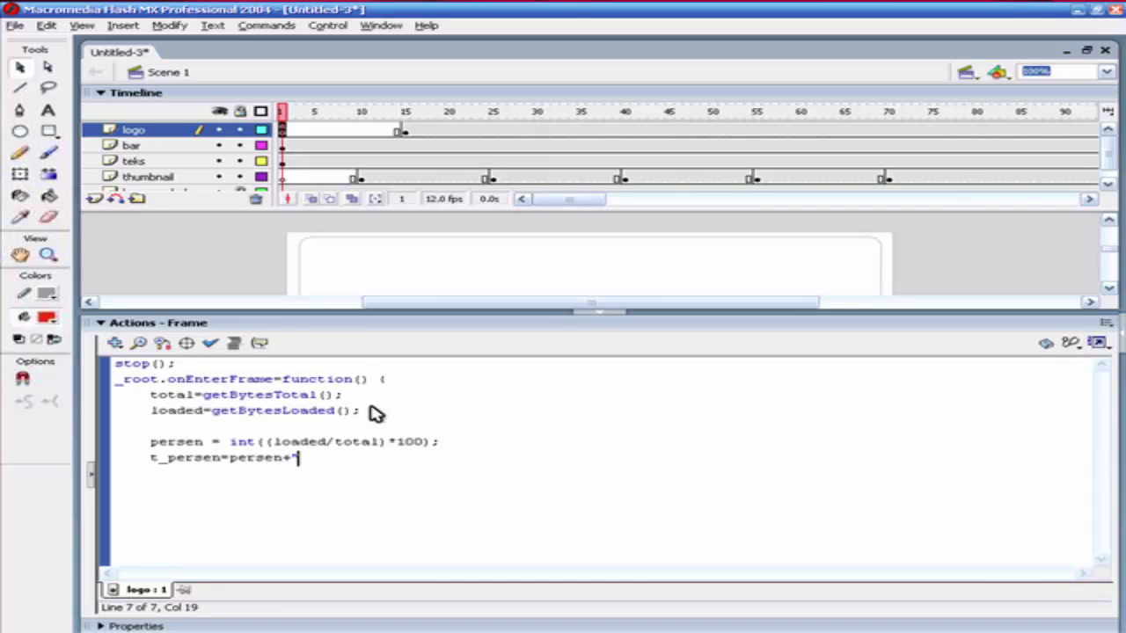
{"action": "type", "text": "%\";"}
{"action": "key", "text": "Return"}
Add bar_mc._xscale=persen; and _root.gotoAndStop(persen); on new lines.
{"action": "type", "text": "bar_"}
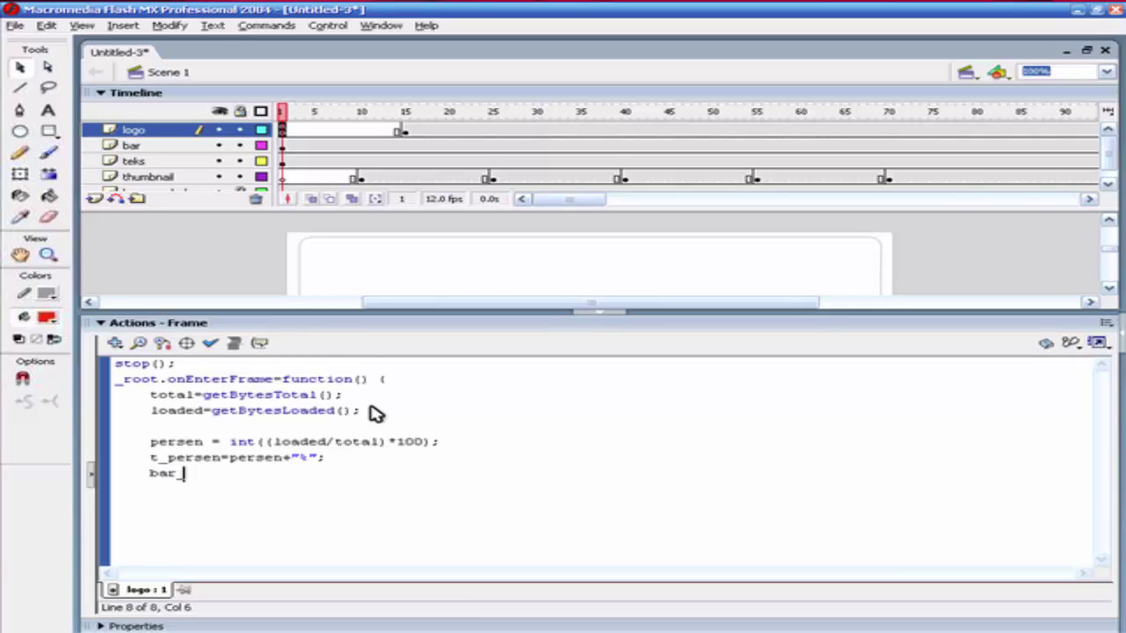
{"action": "type", "text": "mc"}
{"action": "key", "text": "BackSpace"}
{"action": "type", "text": "c."}
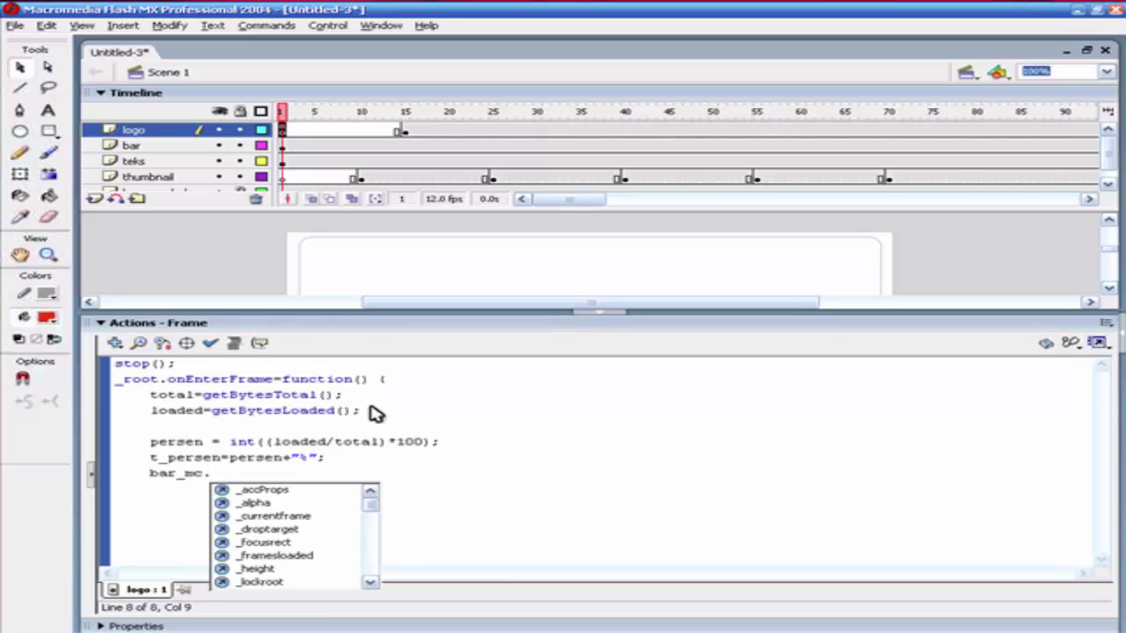
{"action": "type", "text": "_x"}
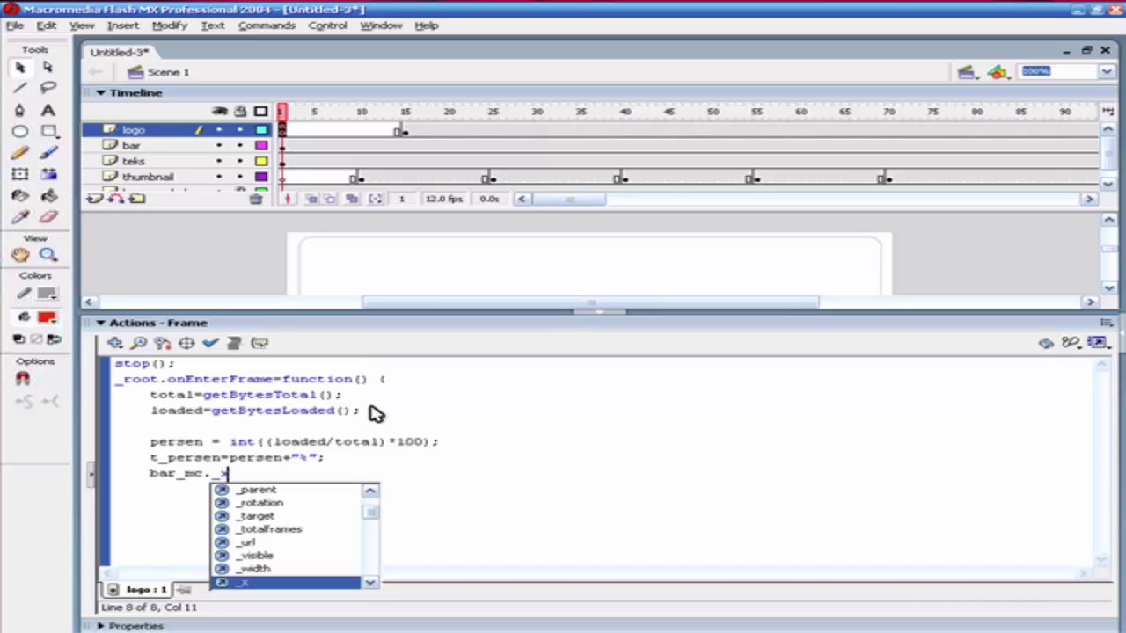
{"action": "type", "text": "sc"}
{"action": "key", "text": "Return"}
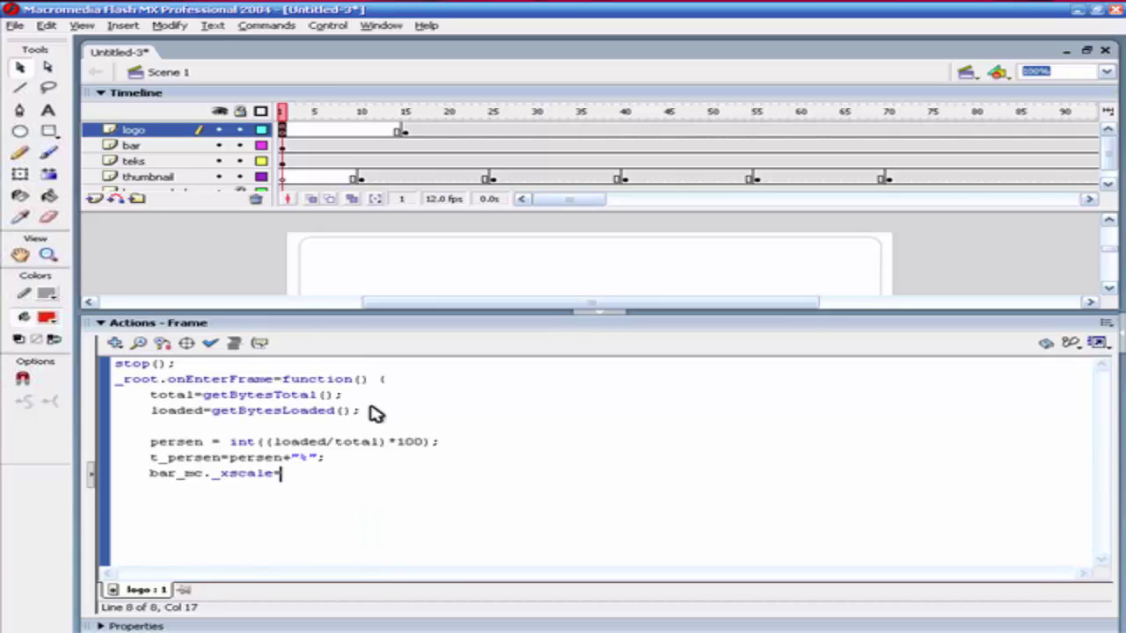
{"action": "type", "text": "persen"}
{"action": "type", "text": ";"}
{"action": "key", "text": "Return"}
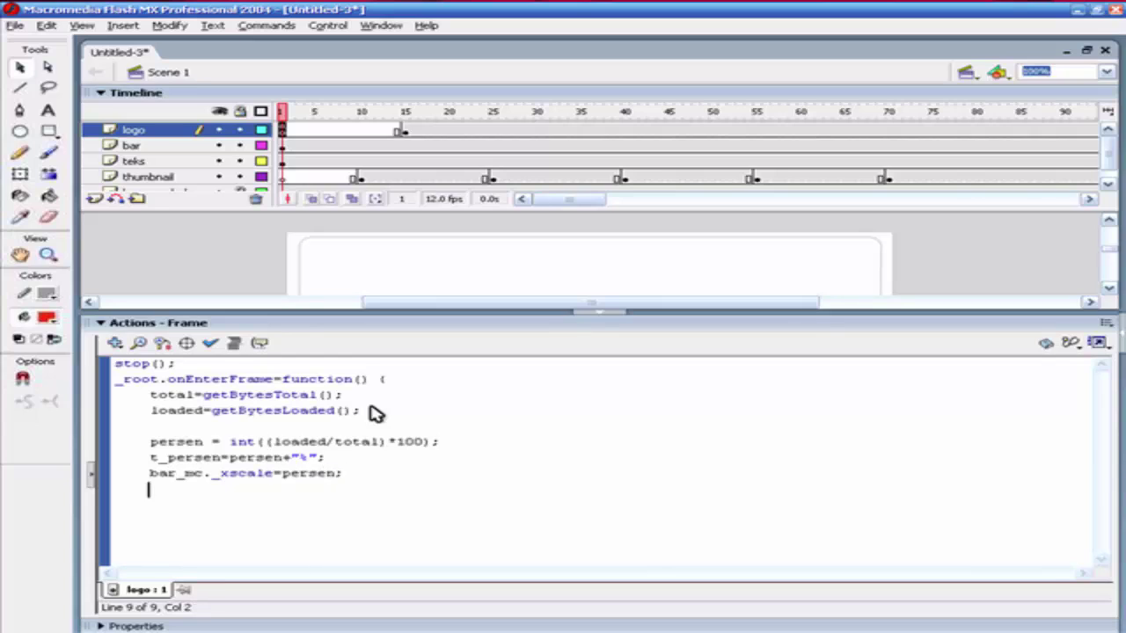
{"action": "type", "text": "_root."}
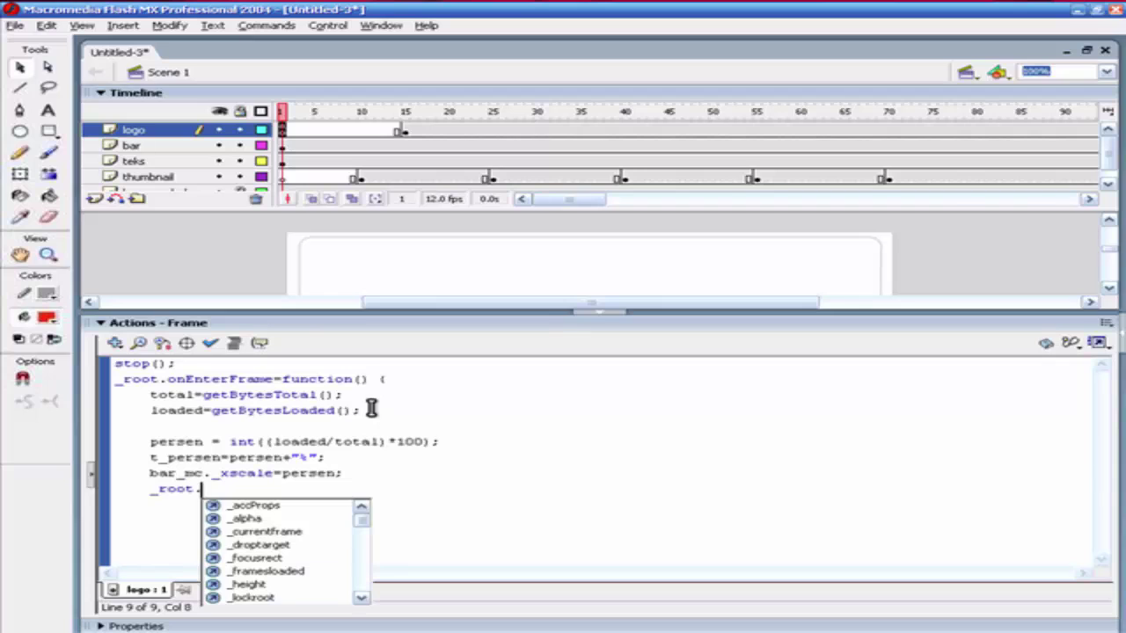
{"action": "type", "text": "gotoAnd"}
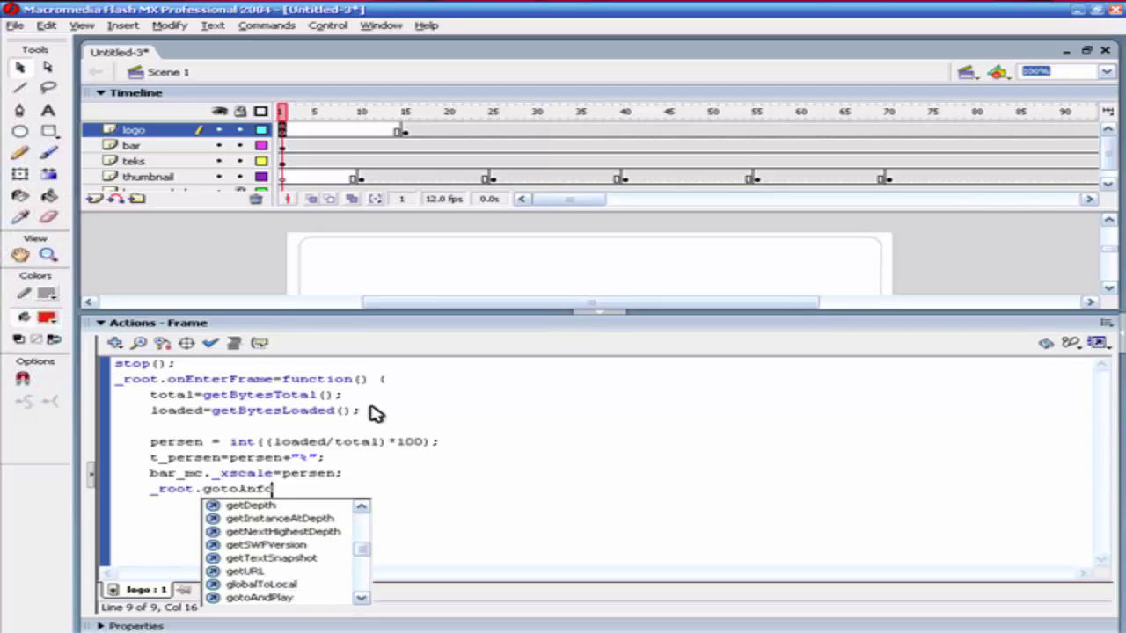
{"action": "type", "text": "S"}
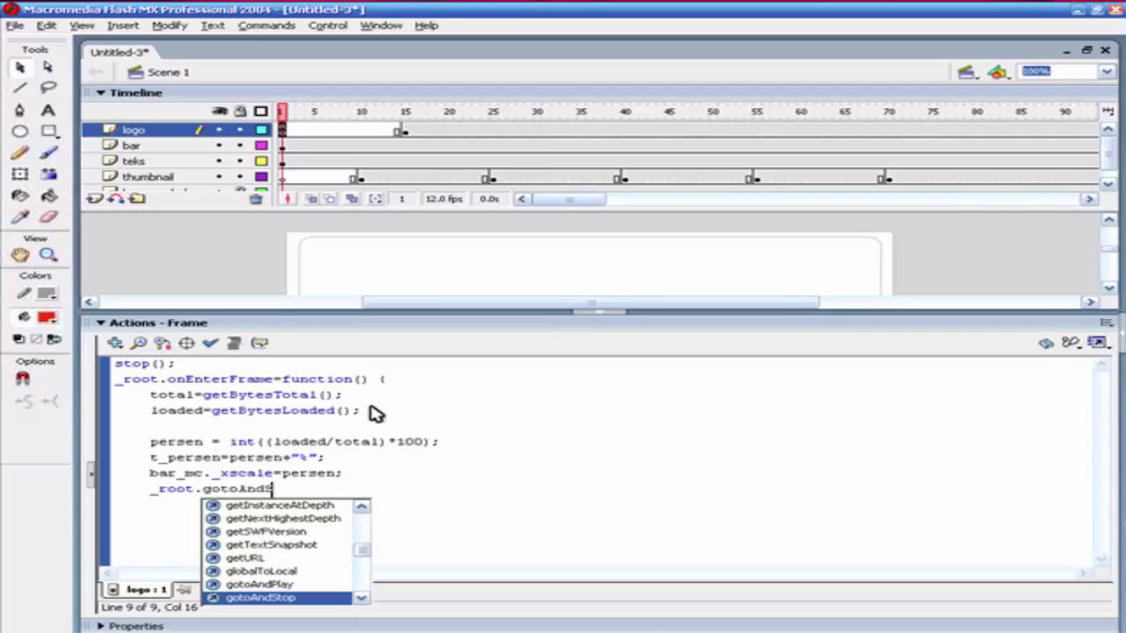
{"action": "type", "text": "top"}
{"action": "type", "text": "(persen"}
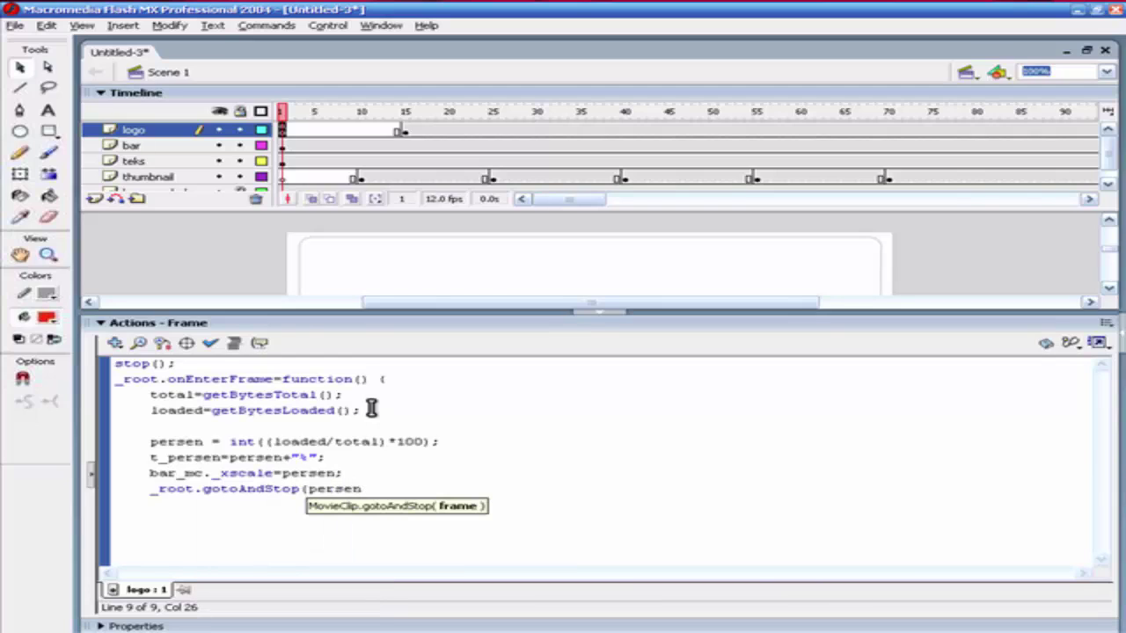
{"action": "type", "text": ");"}
{"action": "key", "text": "Return"}
{"action": "key", "text": "Return"}
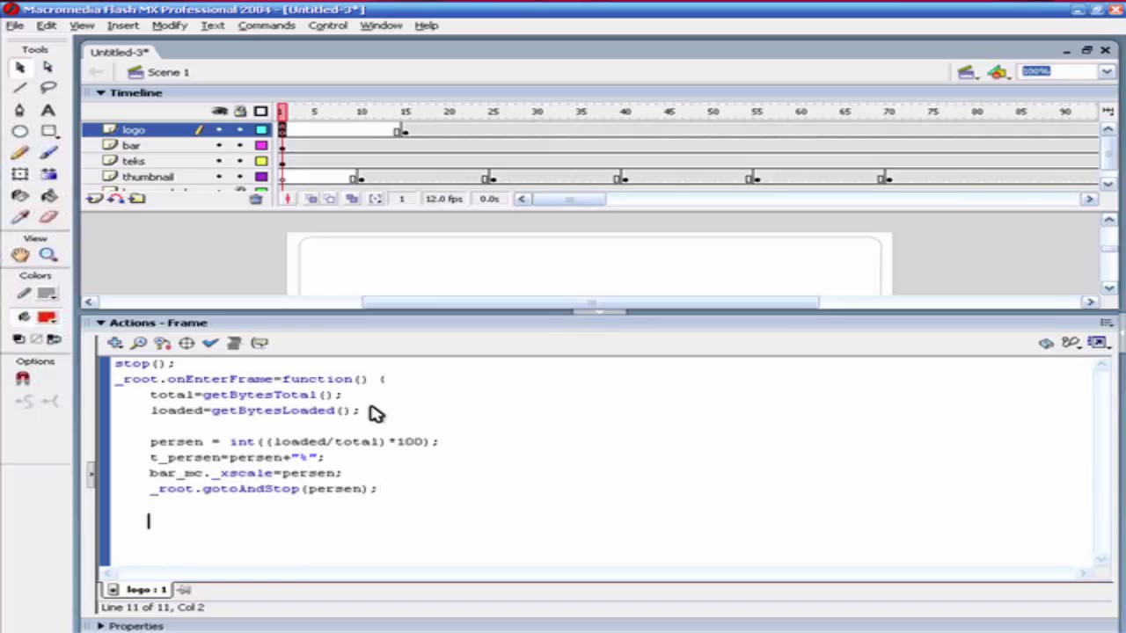
Add if (loaded==total) { delete this.onEnterFrame; gotoAndPlay(101); } and close the function.
{"action": "type", "text": "if"}
{"action": "type", "text": "(loade"}
{"action": "key", "text": "BackSpace"}
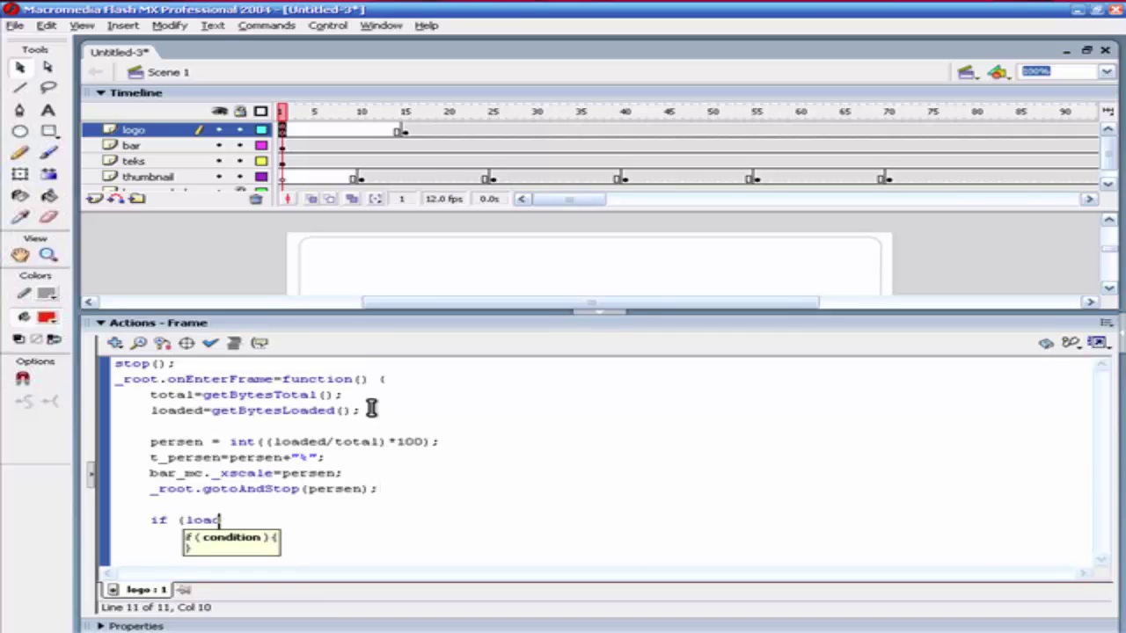
{"action": "type", "text": "ed"}
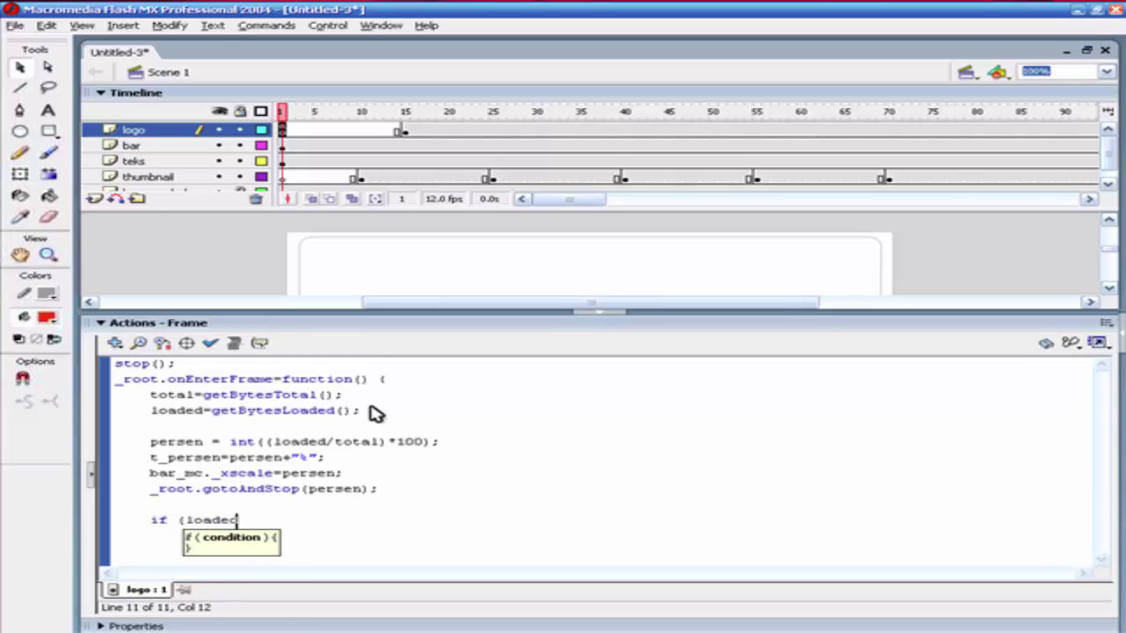
{"action": "type", "text": "==total"}
{"action": "type", "text": ") {"}
{"action": "key", "text": "Return"}
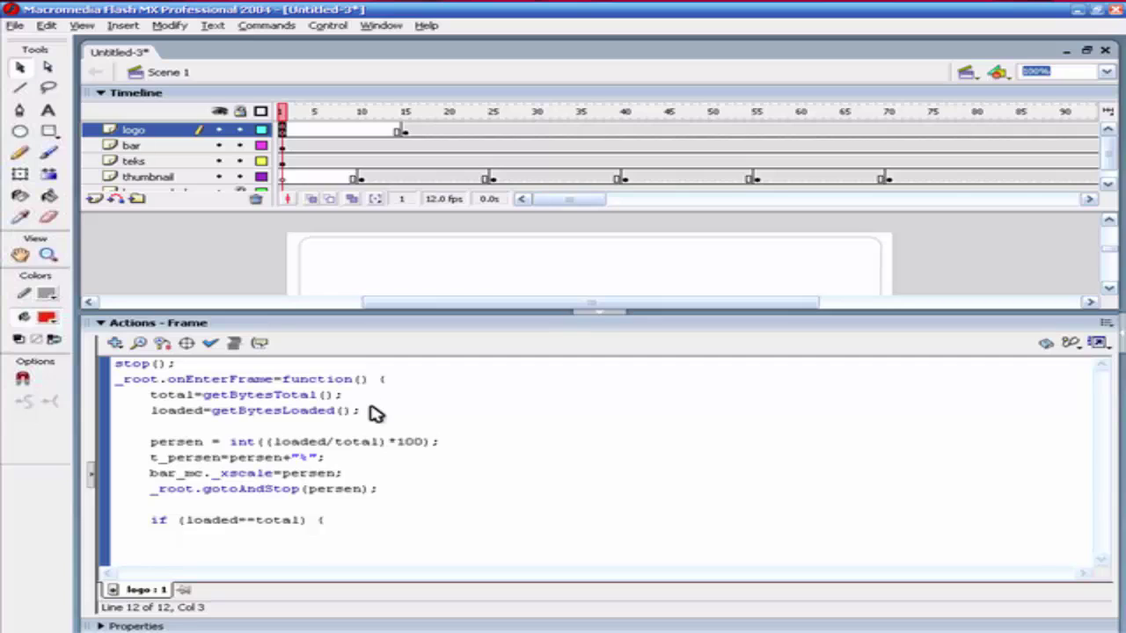
{"action": "type", "text": "delete"}
{"action": "type", "text": " th"}
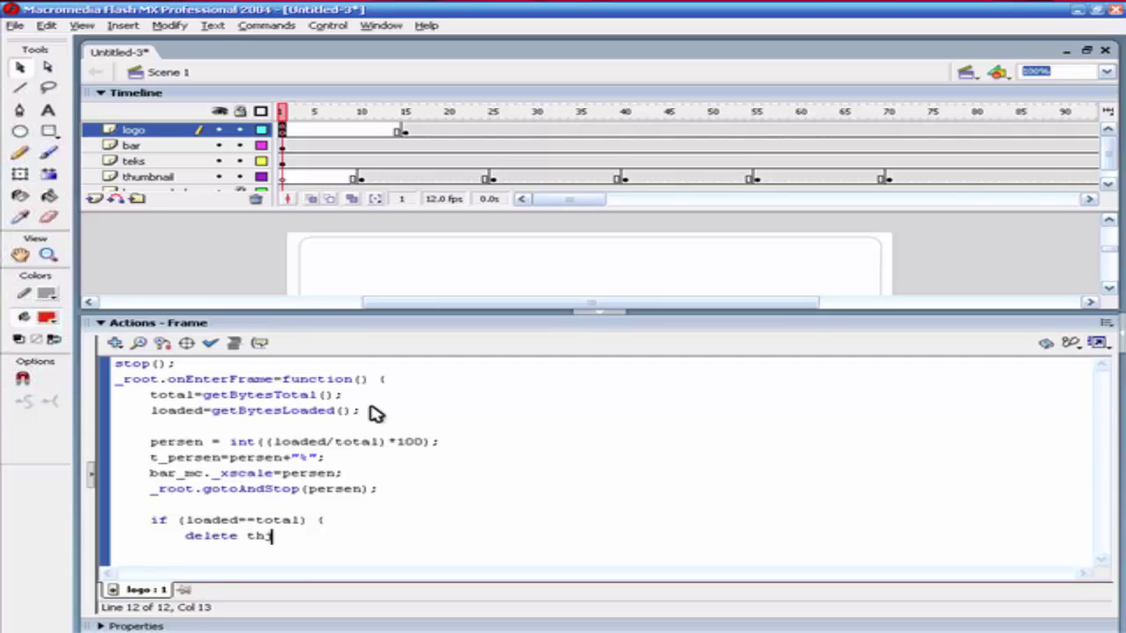
{"action": "type", "text": "i"}
{"action": "key", "text": "BackSpace"}
{"action": "key", "text": "BackSpace"}
{"action": "type", "text": "his."}
{"action": "type", "text": "onE"}
{"action": "type", "text": "nterFrame"}
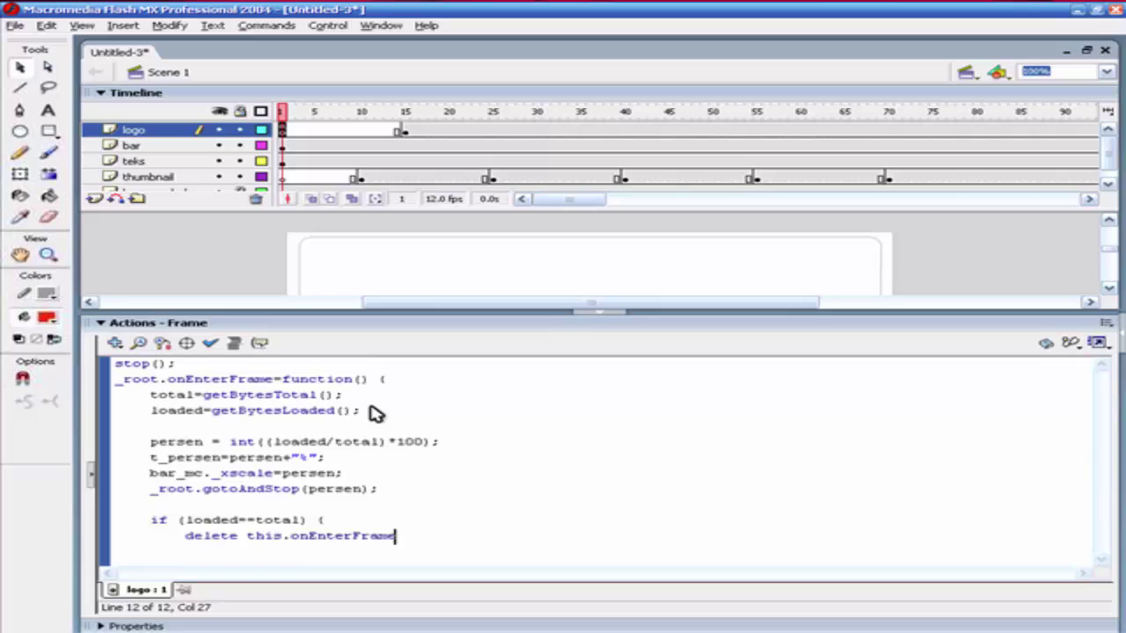
{"action": "type", "text": ";"}
{"action": "key", "text": "Return"}
{"action": "type", "text": "goto"}
{"action": "type", "text": "AndPlay"}
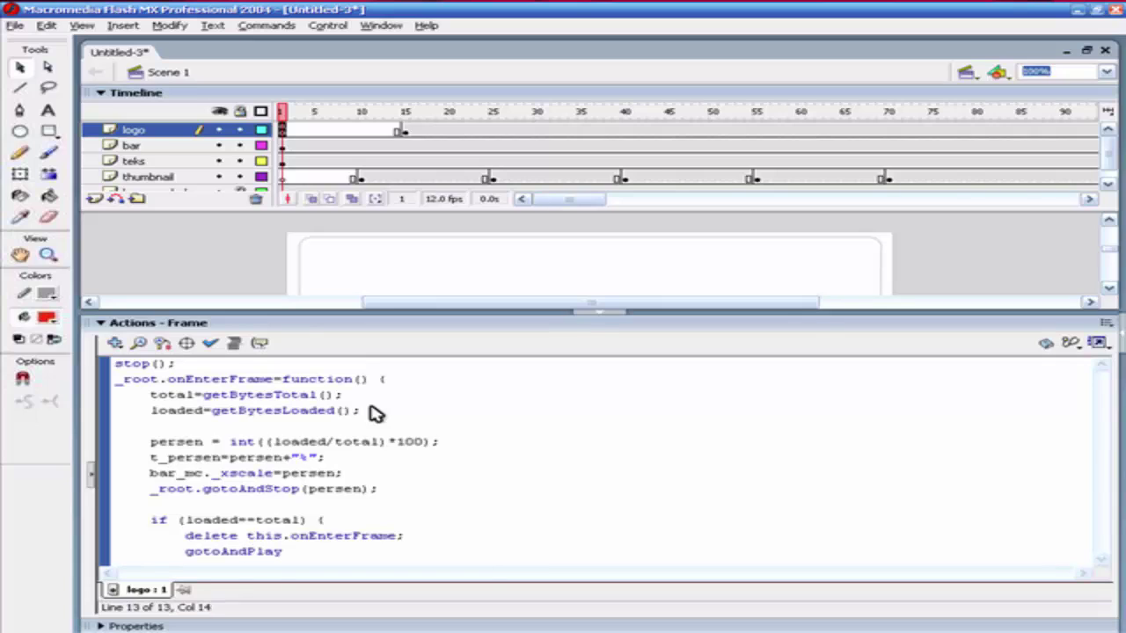
{"action": "type", "text": "("}
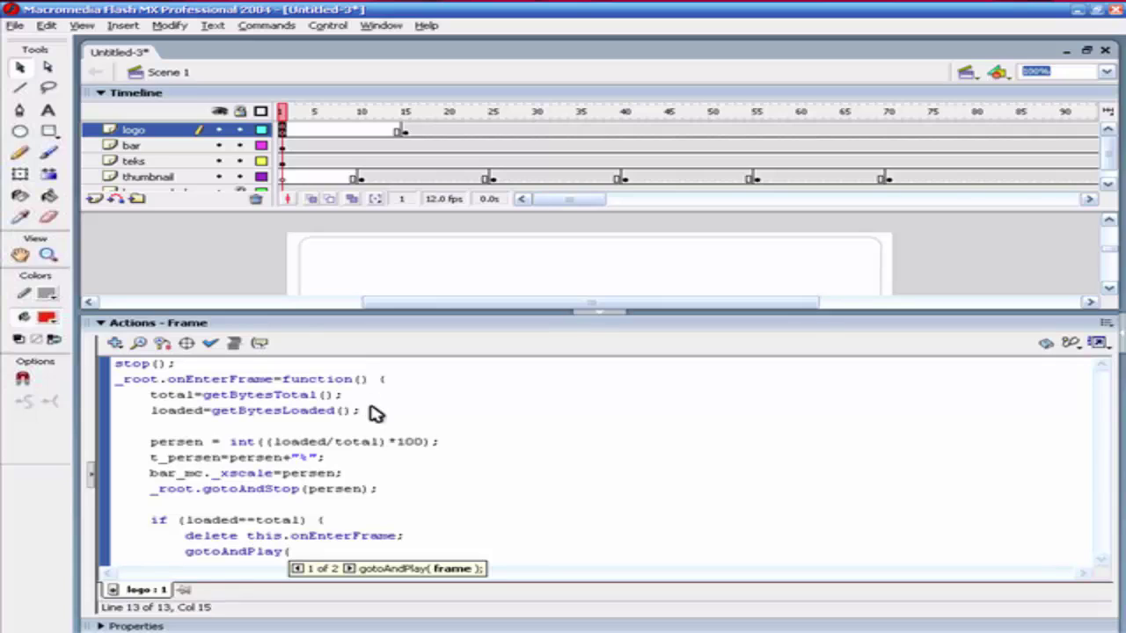
{"action": "type", "text": "101);"}
{"action": "key", "text": "Return"}
{"action": "type", "text": "}"}
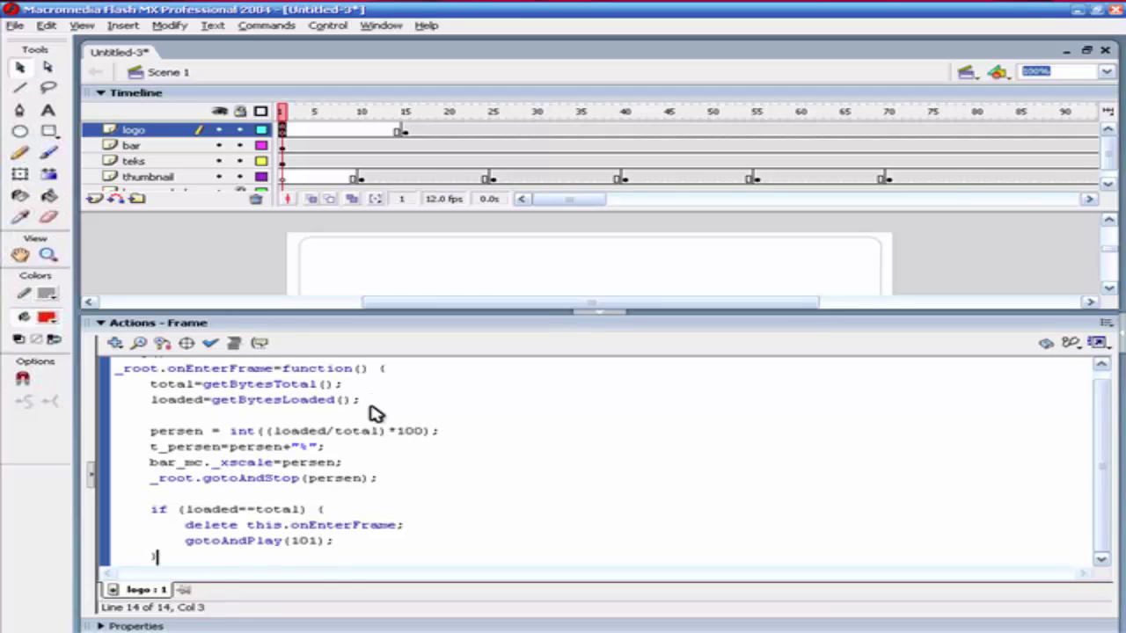
{"action": "key", "text": "Return"}
{"action": "type", "text": "}"}
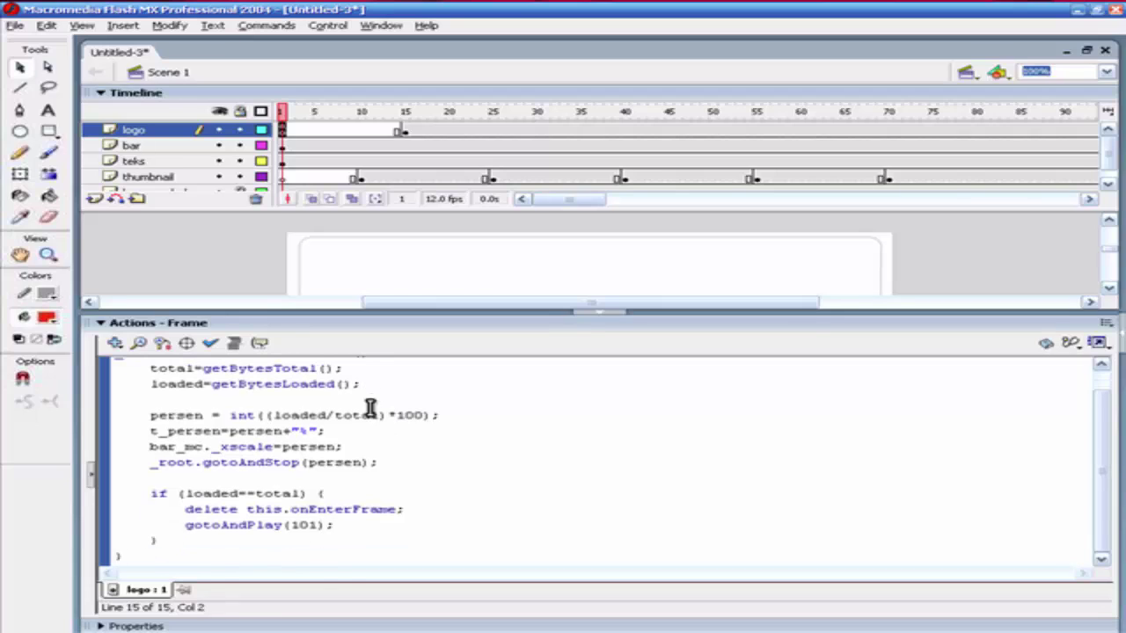
Drag the Timeline/Actions divider up to enlarge the script area, keeping frame 1 selected.
{"action": "left_click", "coordinate": [404, 447]}
{"action": "scroll", "coordinate": [400, 440], "scroll_direction": "up", "scroll_amount": 1}
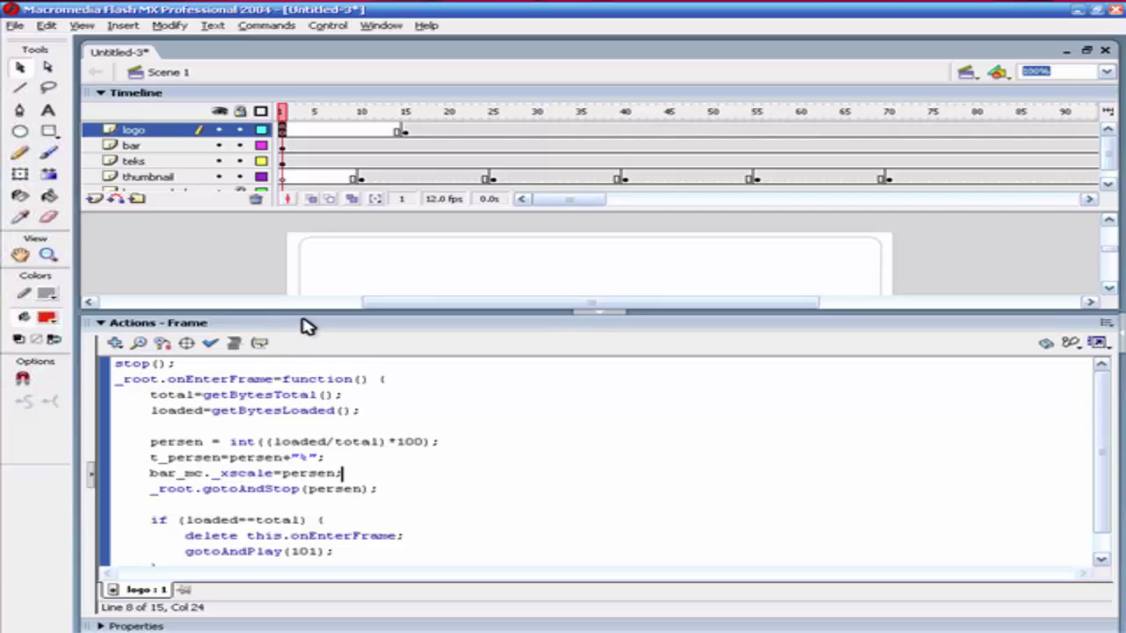
{"action": "left_click_drag", "start_coordinate": [309, 309], "coordinate": [304, 252]}
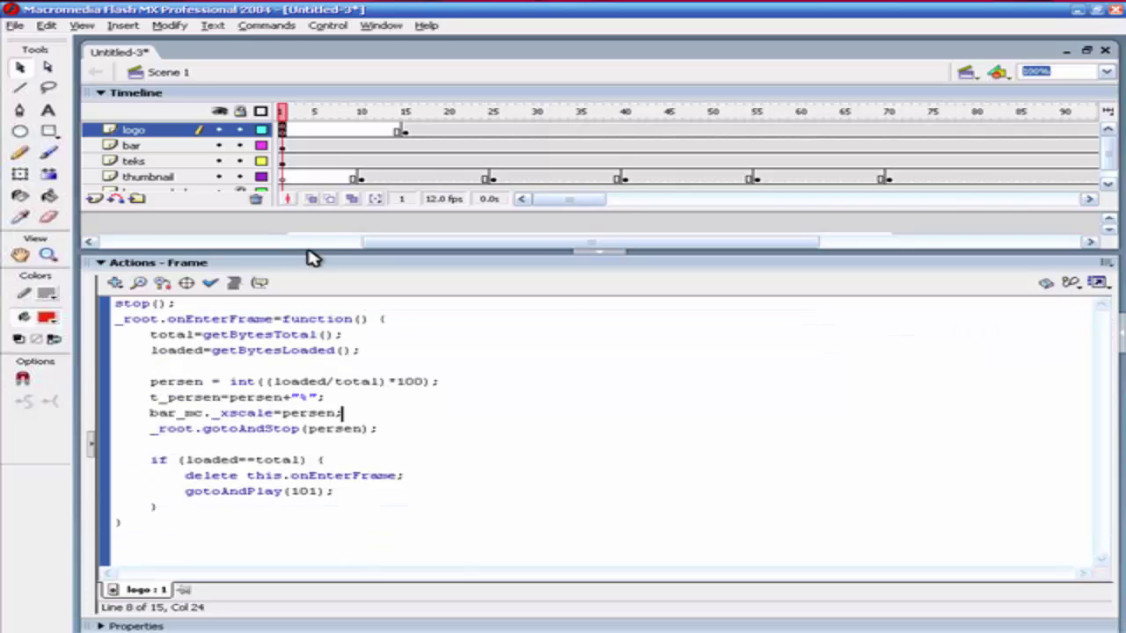
{"action": "left_click", "coordinate": [307, 132]}
{"action": "left_click", "coordinate": [281, 111]}
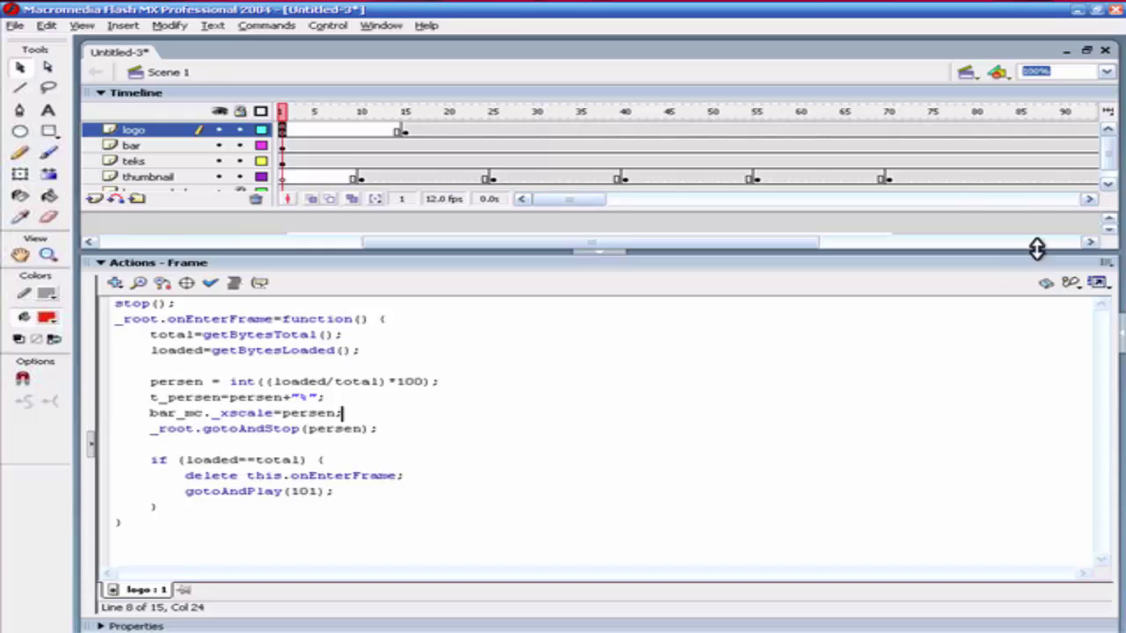
{"action": "mouse_move", "coordinate": [1038, 250]}
{"action": "left_mouse_down"}
{"action": "mouse_move", "coordinate": [1042, 381]}
{"action": "mouse_move", "coordinate": [1043, 277]}
{"action": "left_mouse_up"}
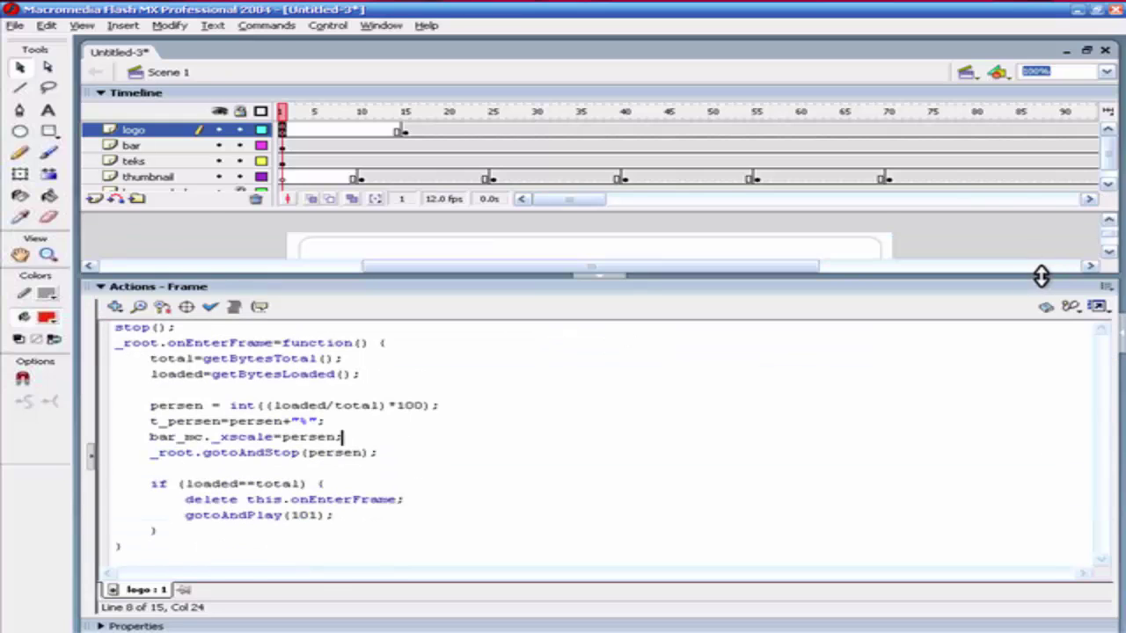
Highlight the total variable and getBytesTotal on line 4 to explain them.
{"action": "left_click", "coordinate": [148, 358]}
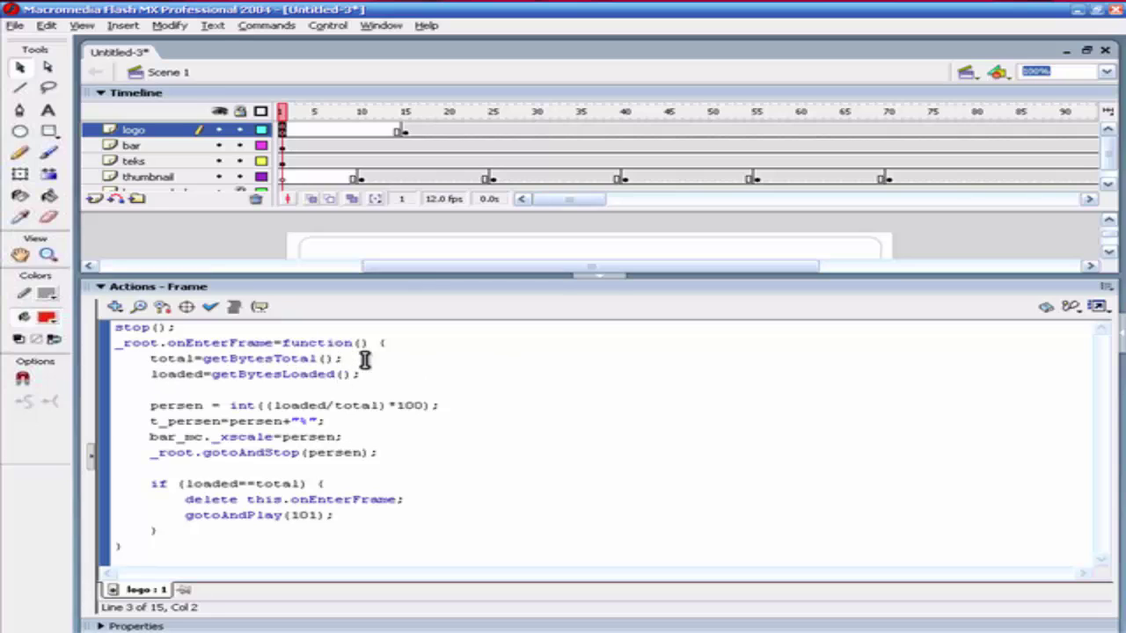
{"action": "left_click", "coordinate": [365, 359]}
{"action": "left_click_drag", "start_coordinate": [149, 359], "coordinate": [191, 359]}
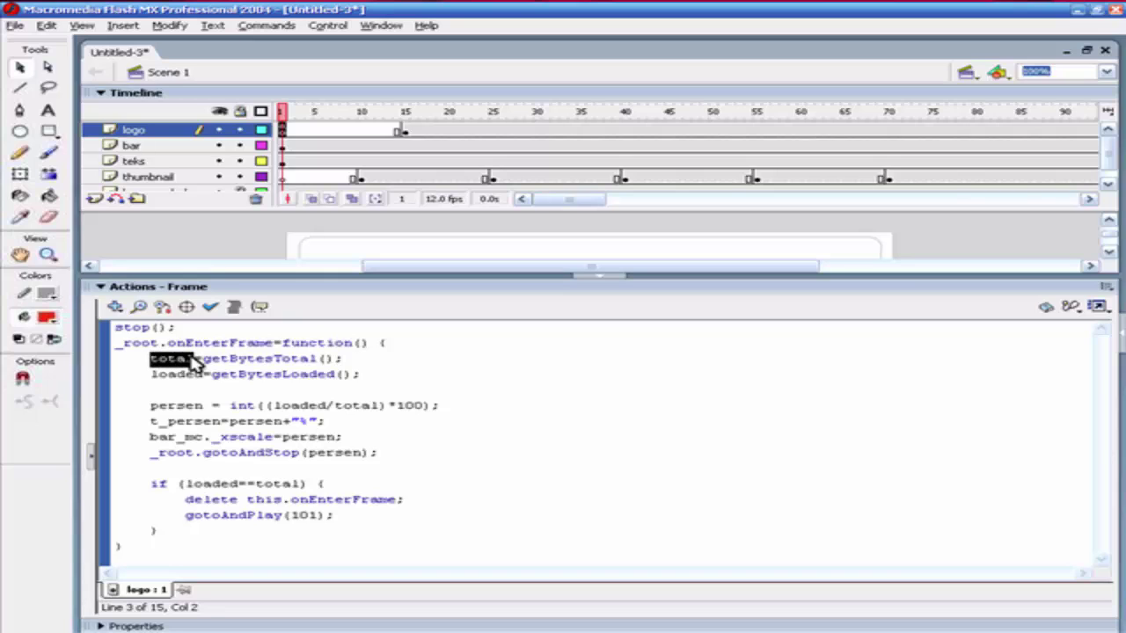
{"action": "left_click_drag", "start_coordinate": [203, 359], "coordinate": [318, 364]}
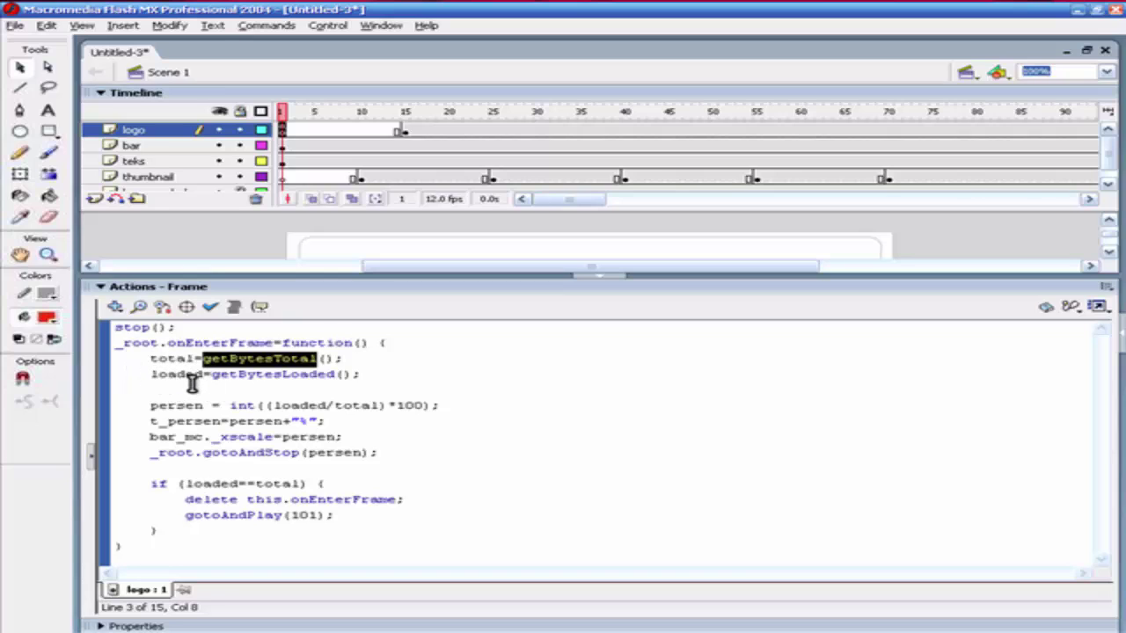
{"action": "left_click", "coordinate": [219, 374]}
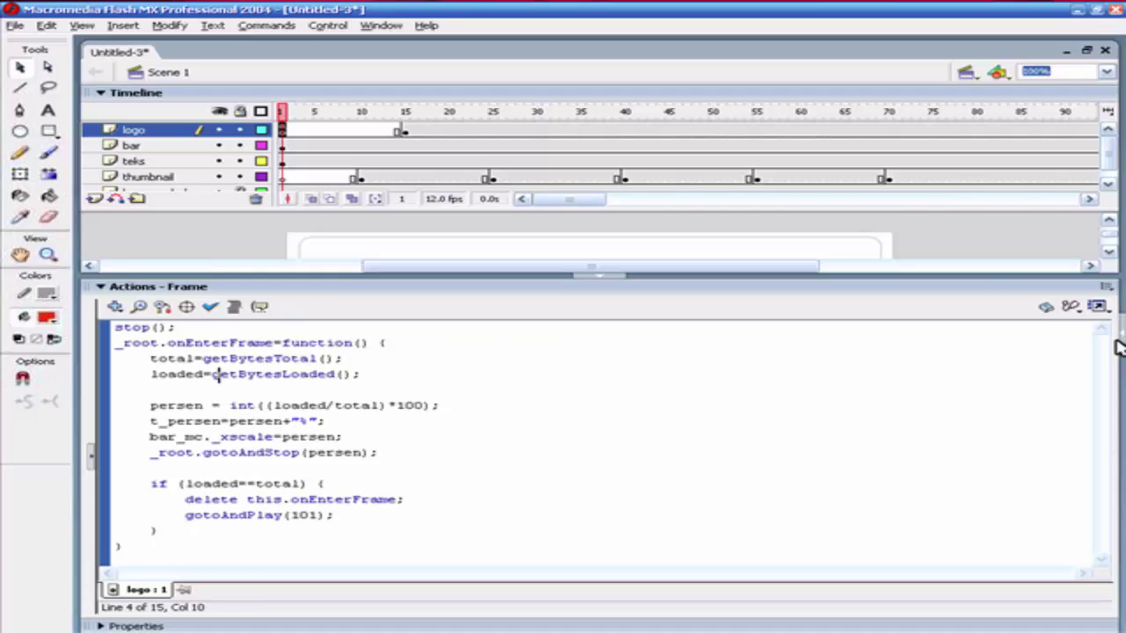
Set the Var of the 0 dynamic text field below Cooking to t_persen.
{"action": "left_click_drag", "start_coordinate": [962, 280], "coordinate": [841, 457]}
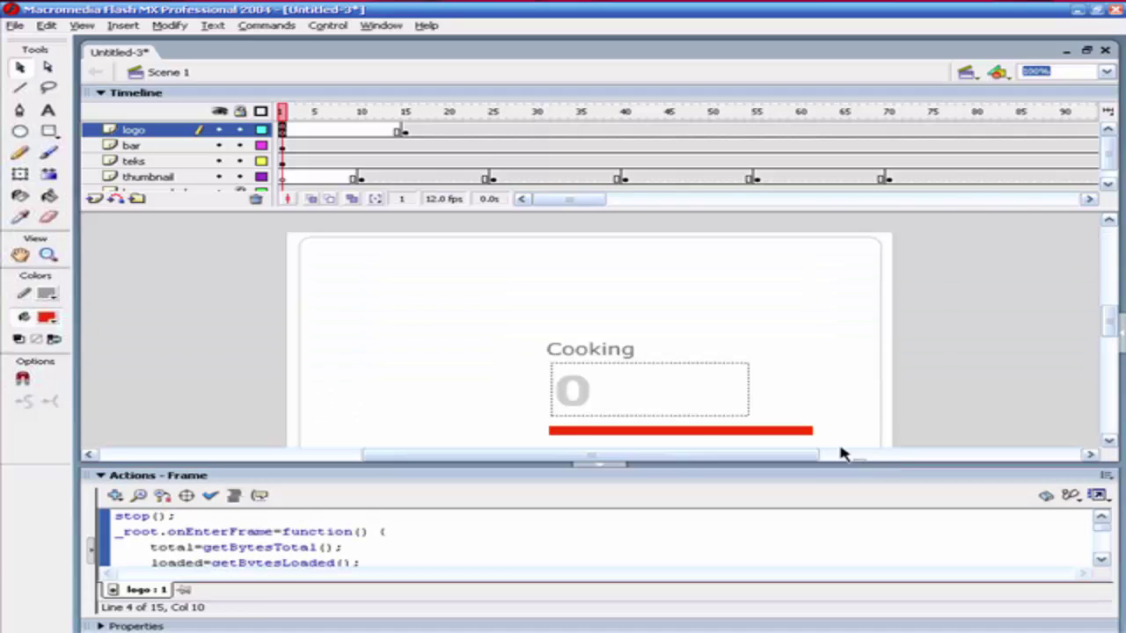
{"action": "left_click", "coordinate": [587, 399]}
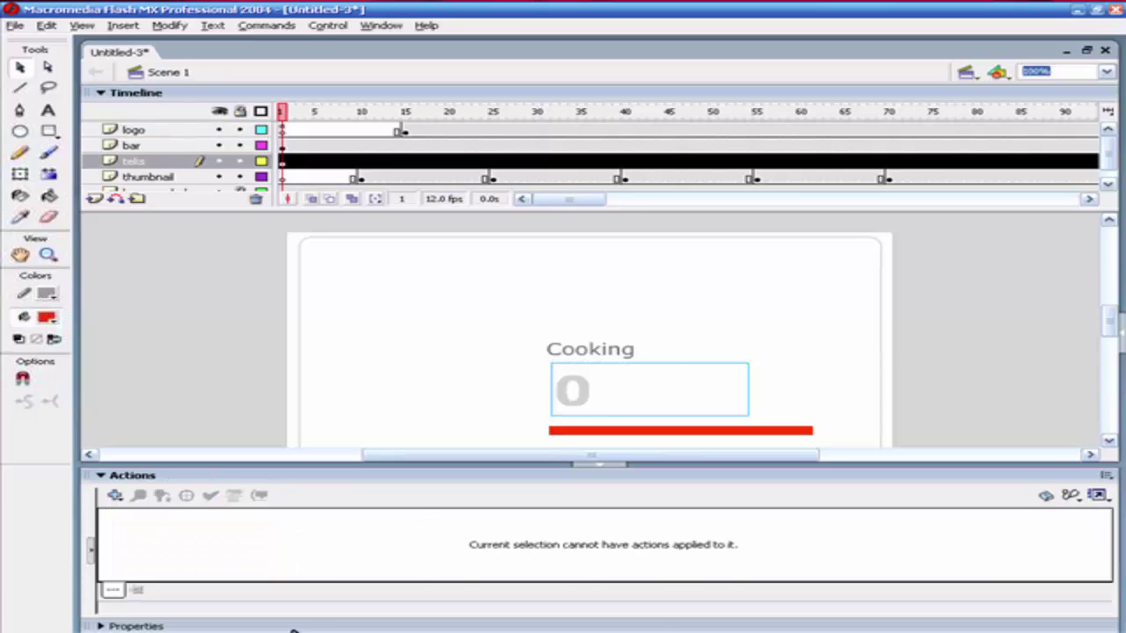
{"action": "left_click", "coordinate": [294, 628]}
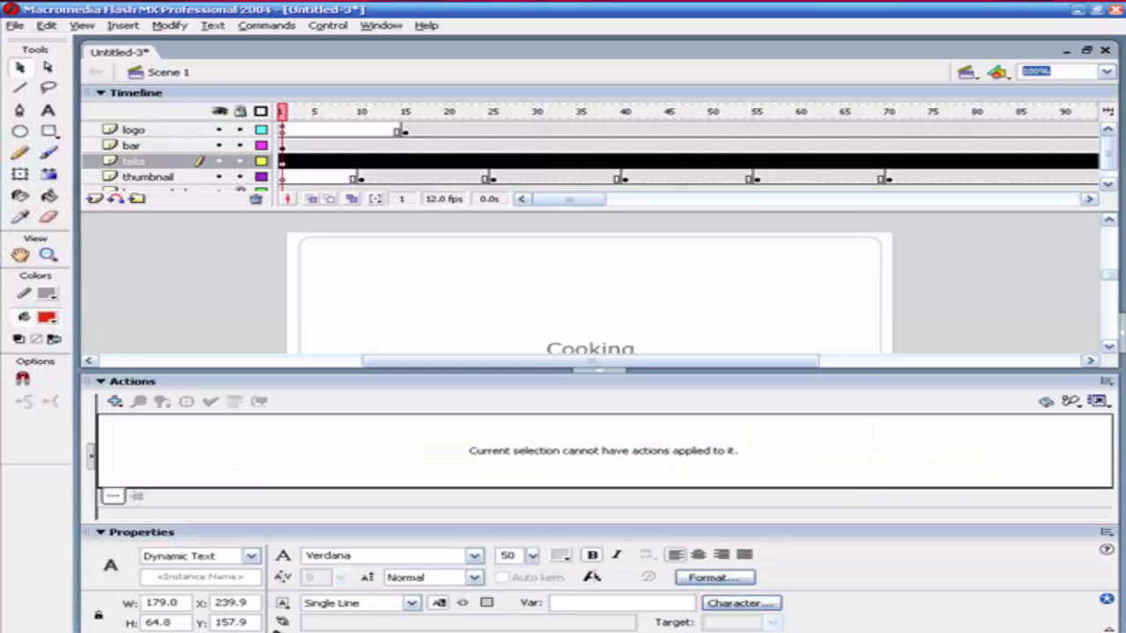
{"action": "left_click", "coordinate": [636, 603]}
{"action": "type", "text": "t_persen"}
{"action": "double_click", "coordinate": [635, 606]}
{"action": "left_click", "coordinate": [339, 533]}
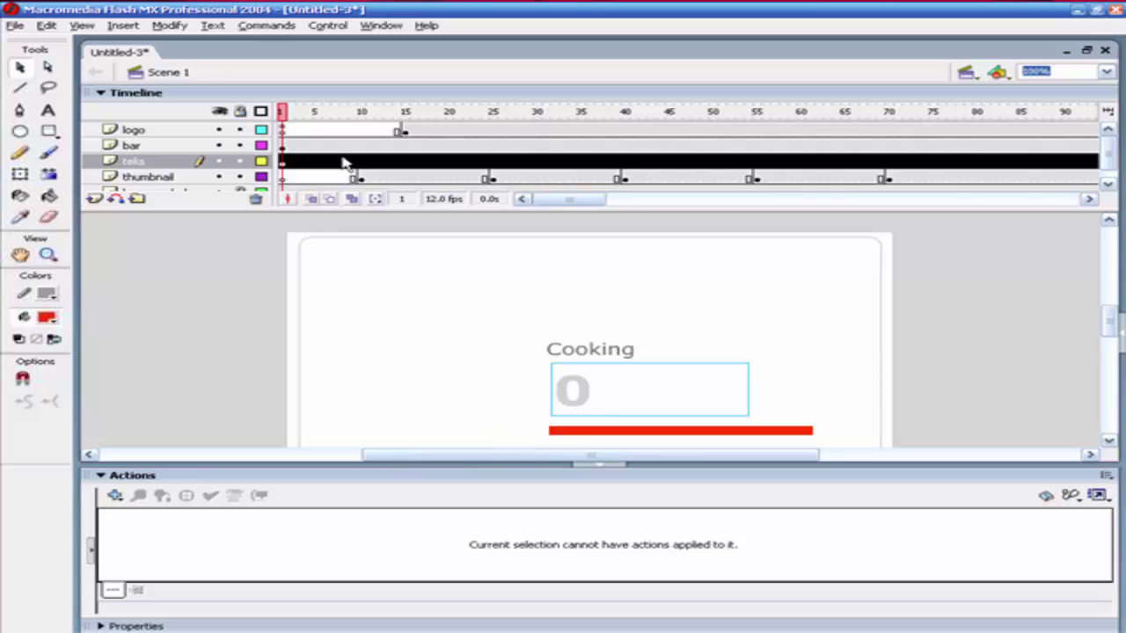
Inspect the '%' suffix and bar_mc._xscale lines in logo frame 1's script, then hide it.
{"action": "left_click", "coordinate": [283, 130]}
{"action": "left_click_drag", "start_coordinate": [395, 468], "coordinate": [395, 250]}
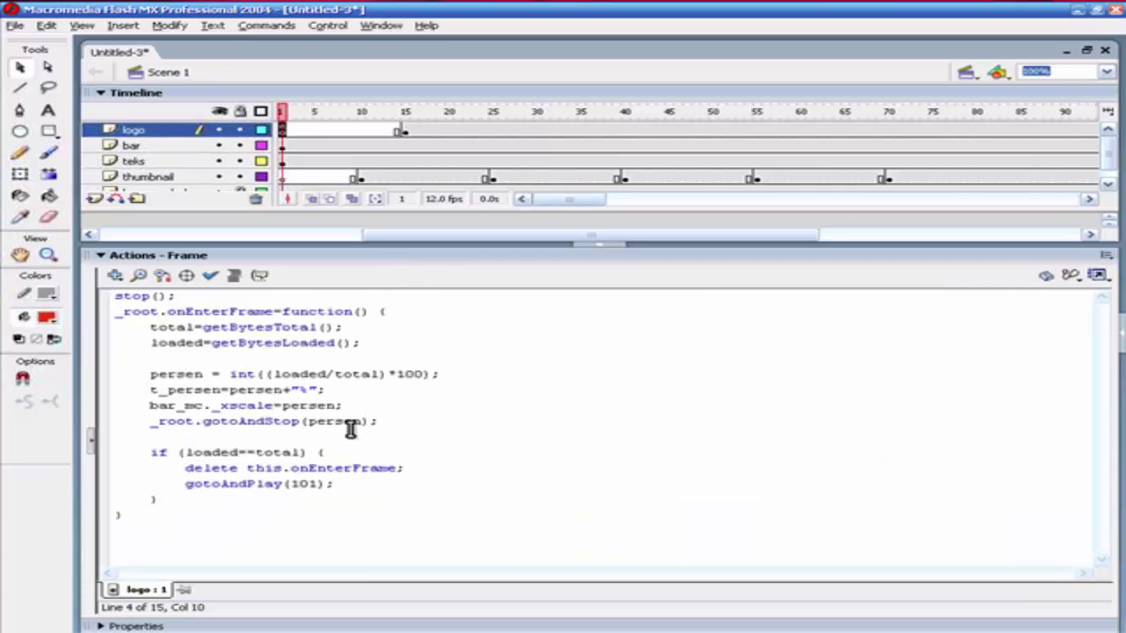
{"action": "left_click", "coordinate": [362, 405]}
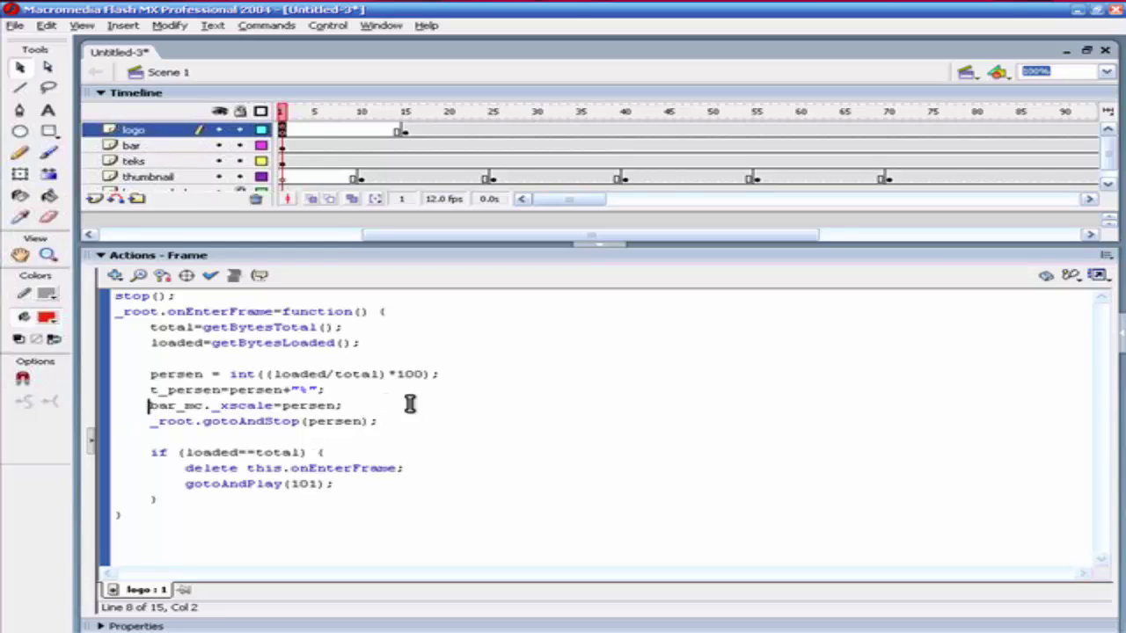
{"action": "left_click_drag", "start_coordinate": [321, 390], "coordinate": [293, 390]}
{"action": "left_click", "coordinate": [344, 389]}
{"action": "left_click_drag", "start_coordinate": [293, 390], "coordinate": [318, 390]}
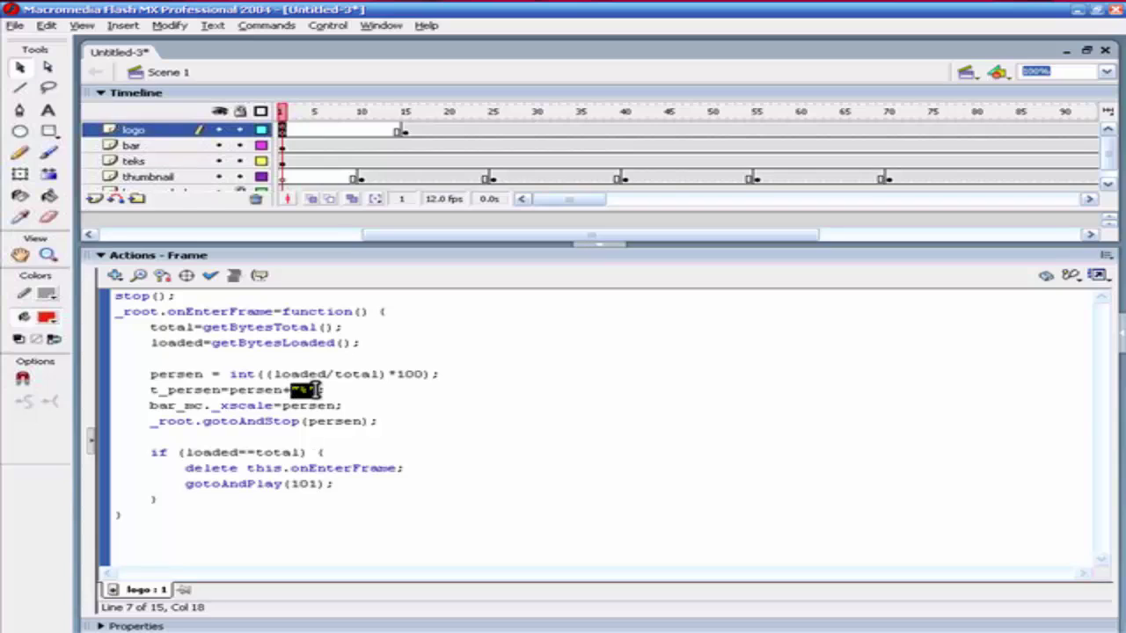
{"action": "left_click", "coordinate": [333, 390]}
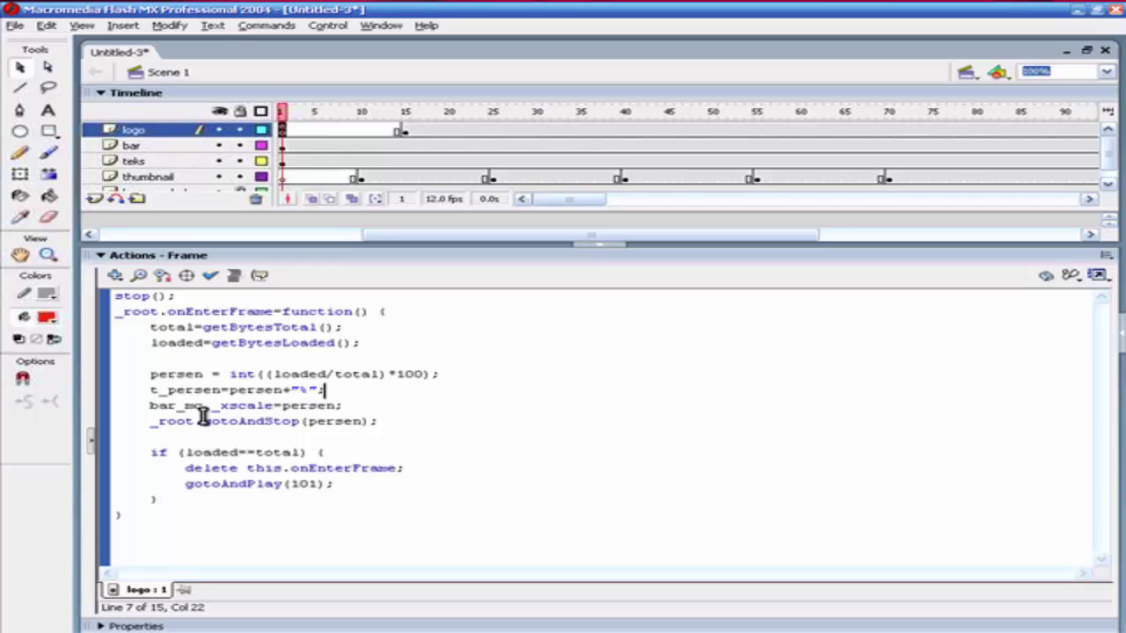
{"action": "left_click", "coordinate": [146, 405]}
{"action": "left_click", "coordinate": [353, 407]}
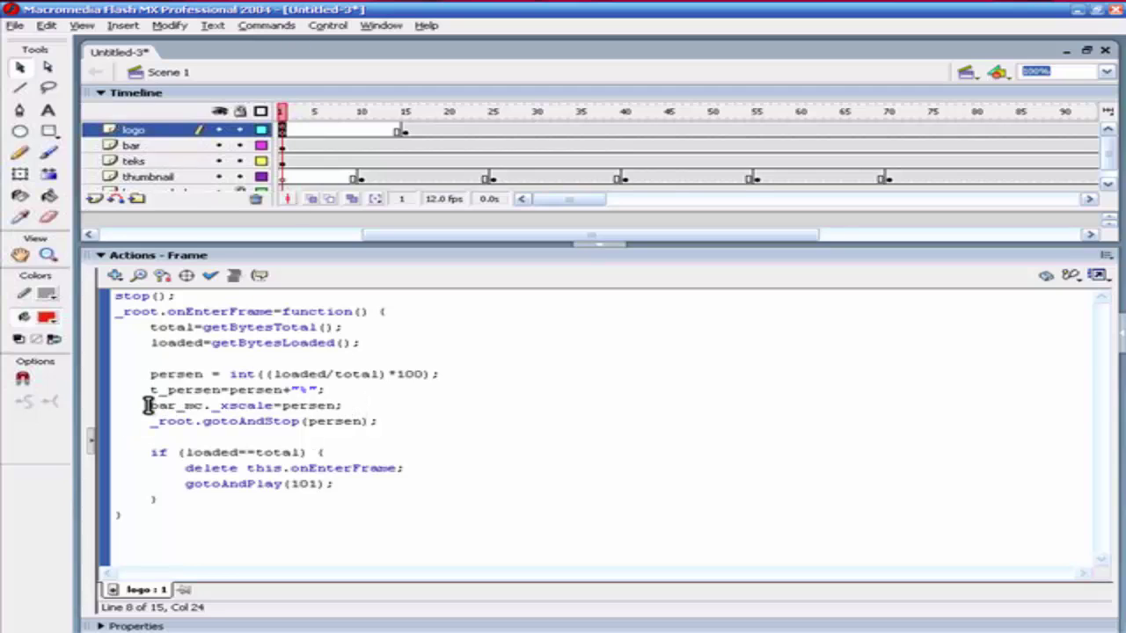
{"action": "left_click", "coordinate": [246, 256]}
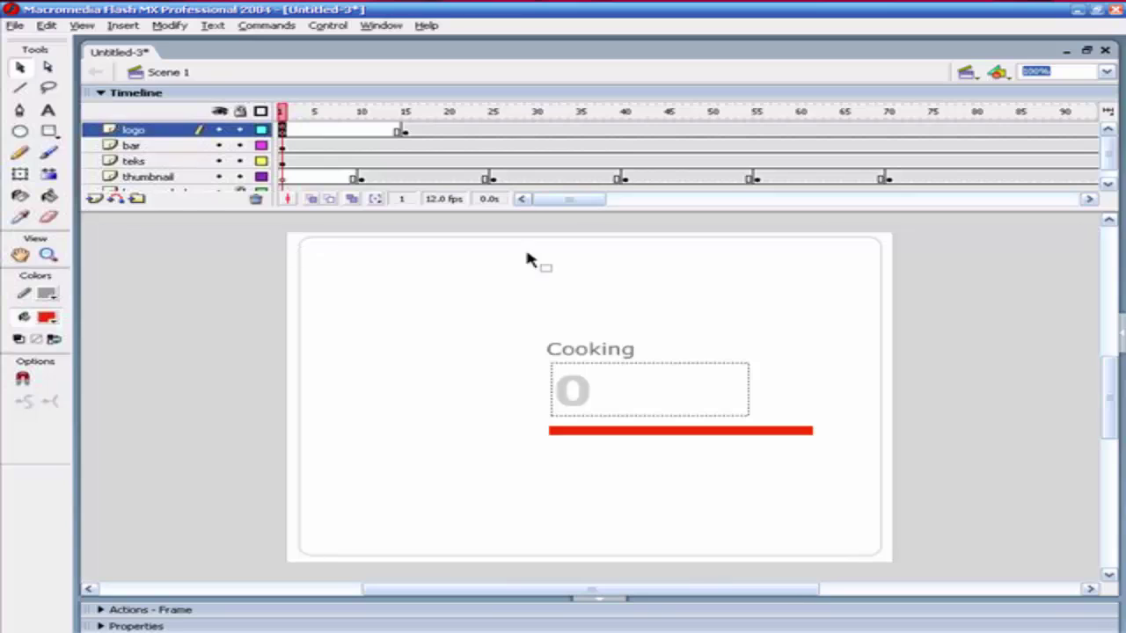
Reopen logo frame 1's script and highlight persen in the bar's _xscale line.
{"action": "left_click", "coordinate": [602, 432]}
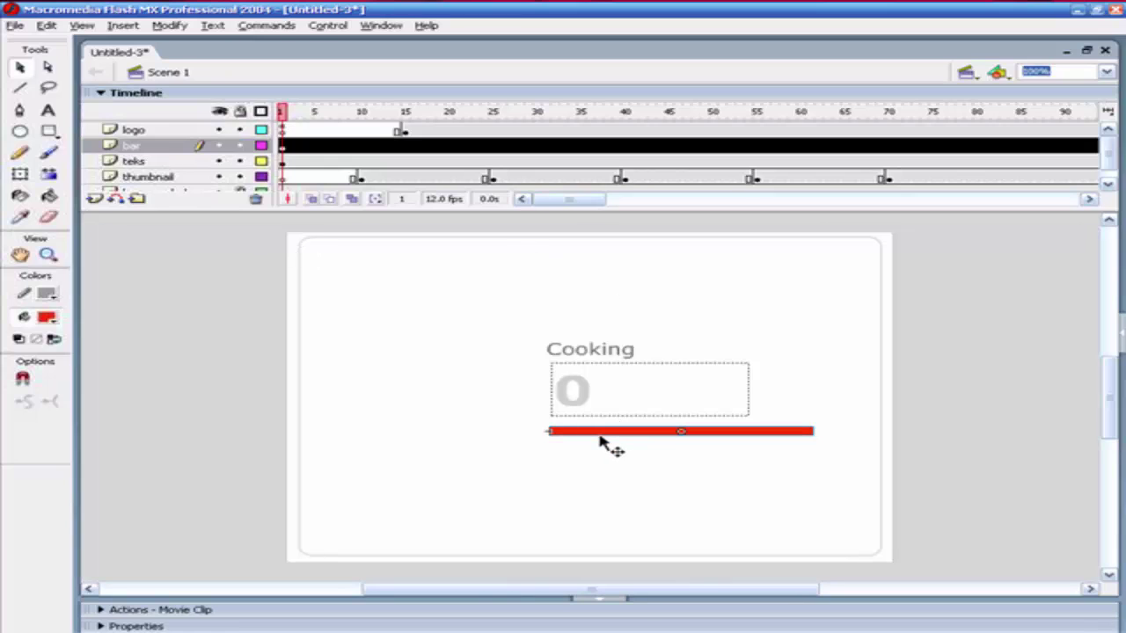
{"action": "left_click", "coordinate": [283, 130]}
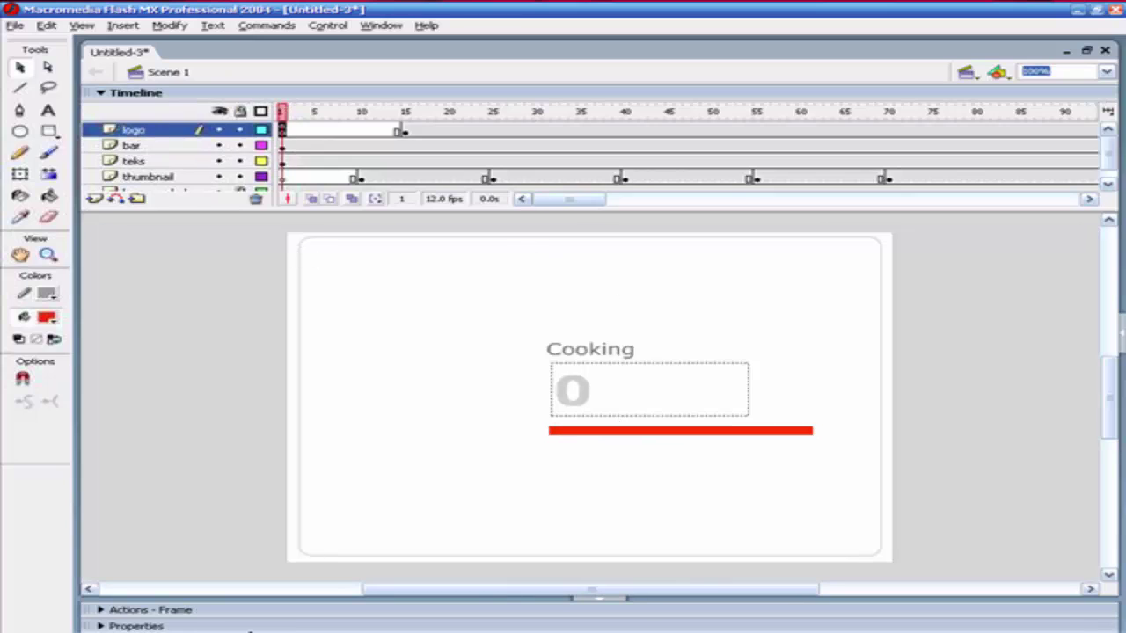
{"action": "left_click", "coordinate": [215, 611]}
{"action": "left_click", "coordinate": [236, 405]}
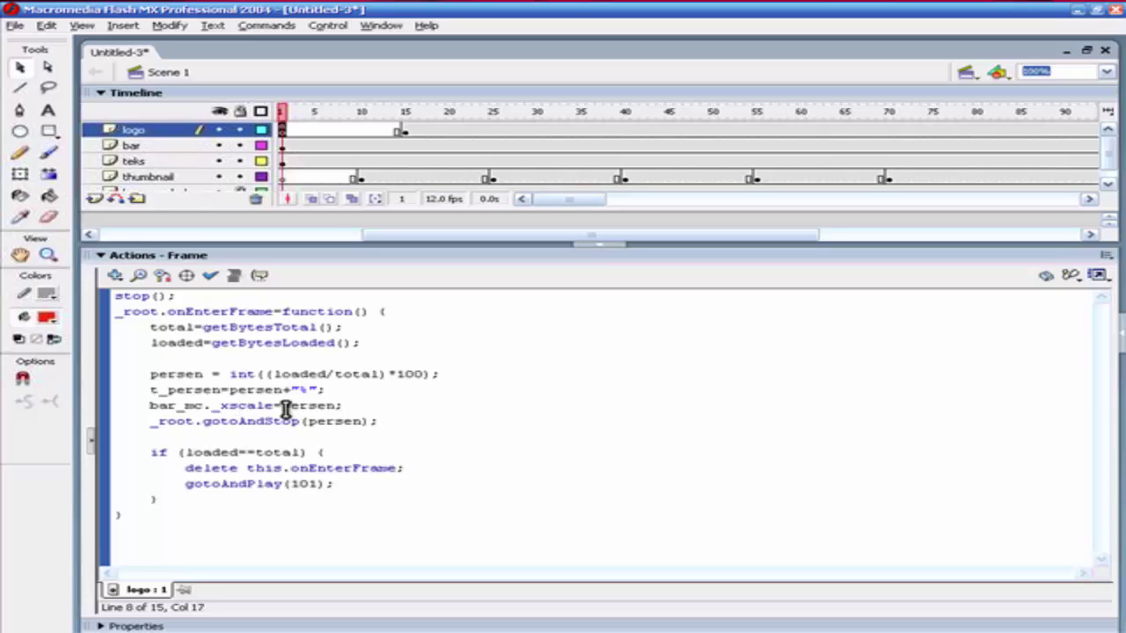
{"action": "left_click_drag", "start_coordinate": [281, 406], "coordinate": [345, 406]}
{"action": "left_click", "coordinate": [357, 406]}
Highlight persen inside the _root.gotoAndStop(persen) call.
{"action": "left_click", "coordinate": [312, 422]}
{"action": "left_click_drag", "start_coordinate": [310, 423], "coordinate": [362, 422]}
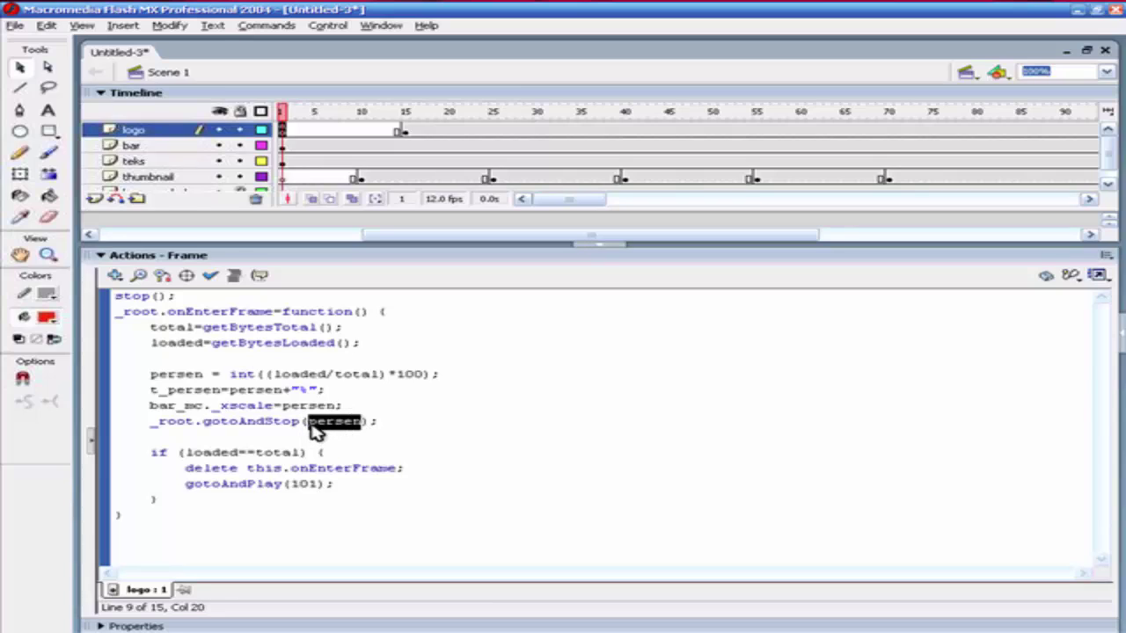
{"action": "left_click", "coordinate": [387, 423]}
{"action": "left_click", "coordinate": [322, 422]}
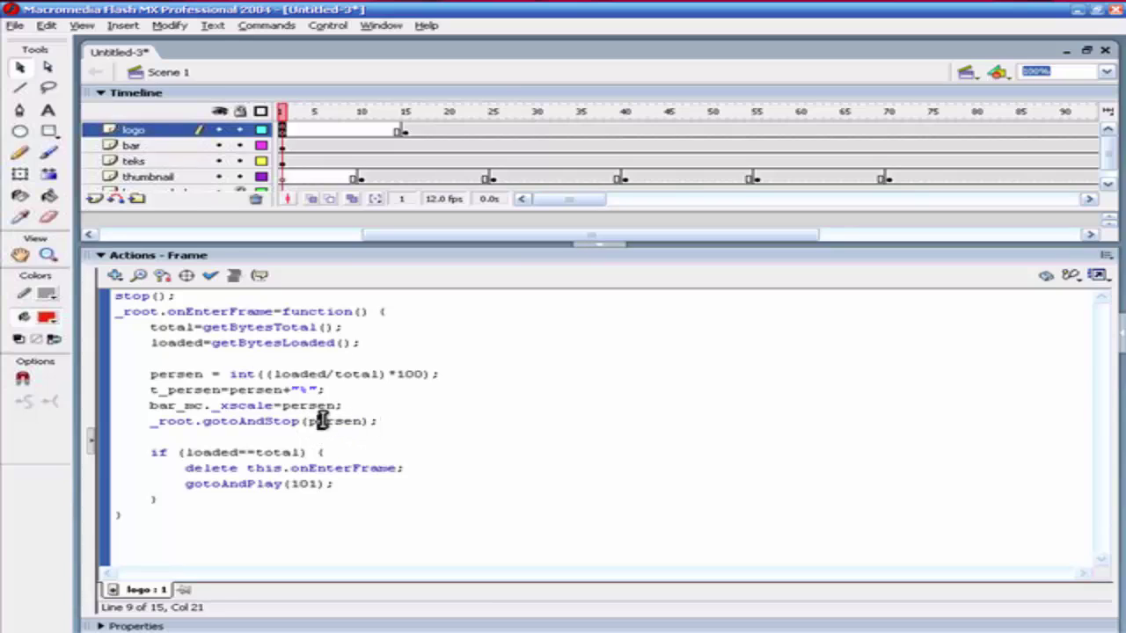
{"action": "double_click", "coordinate": [322, 422]}
{"action": "left_click", "coordinate": [379, 422]}
{"action": "left_click_drag", "start_coordinate": [308, 422], "coordinate": [361, 423]}
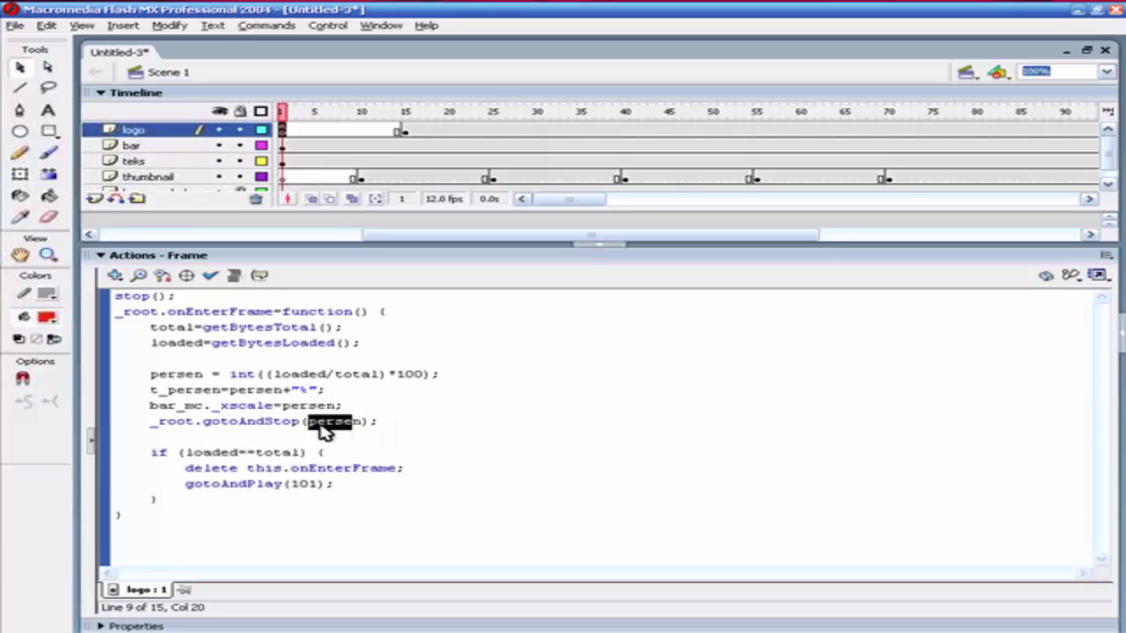
{"action": "left_click", "coordinate": [379, 114]}
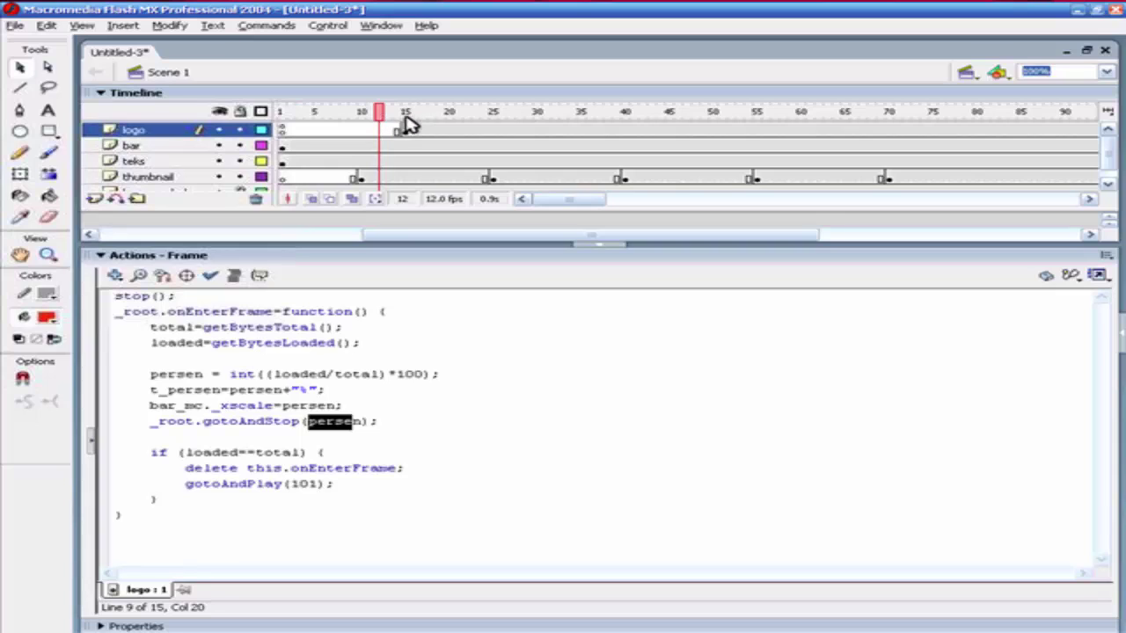
{"action": "left_click", "coordinate": [406, 115]}
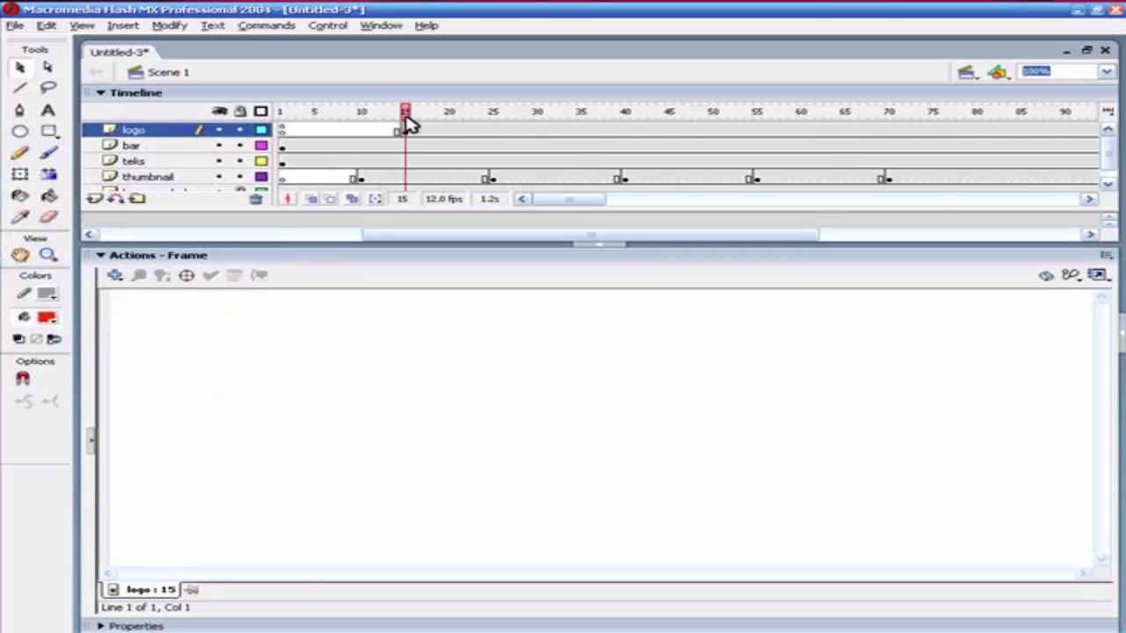
{"action": "left_click", "coordinate": [281, 111]}
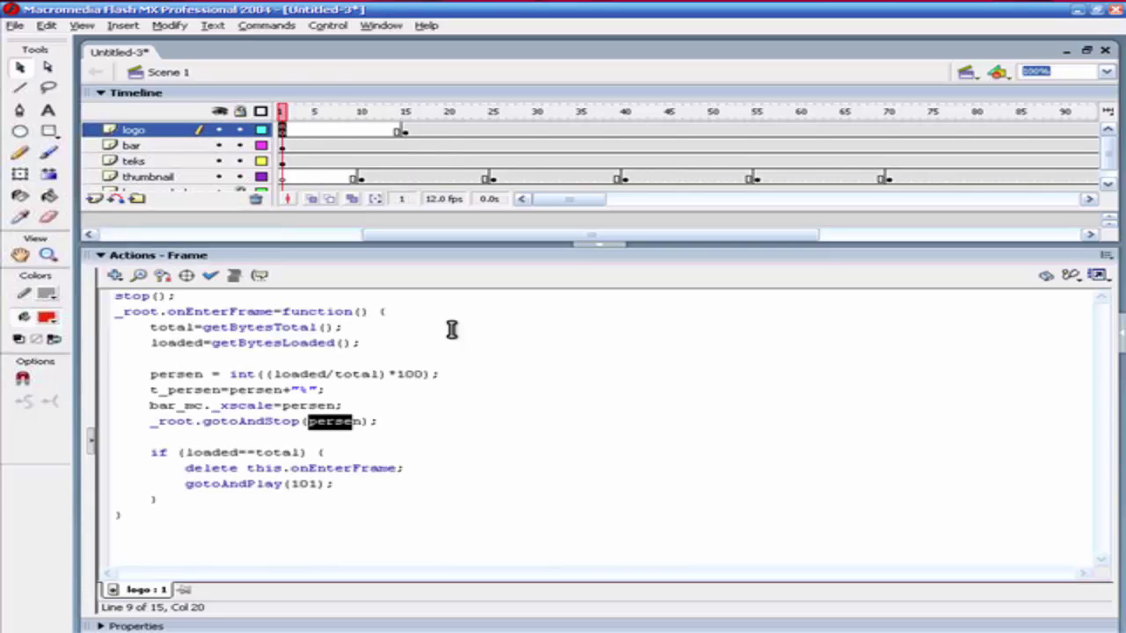
{"action": "left_click", "coordinate": [364, 453]}
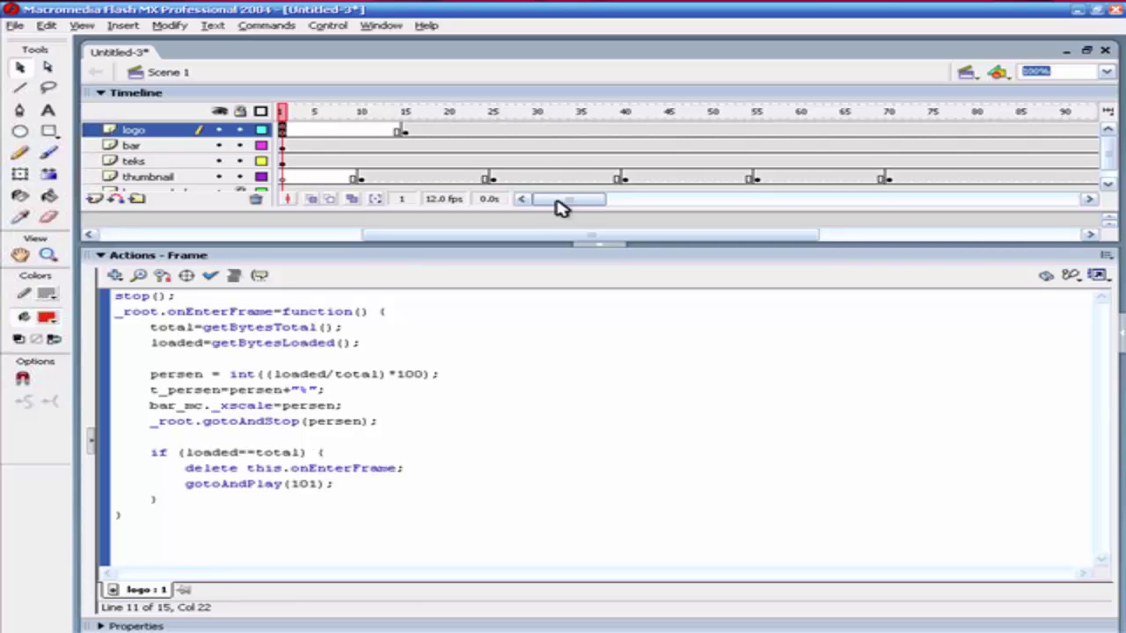
{"action": "left_click_drag", "start_coordinate": [557, 202], "coordinate": [616, 201]}
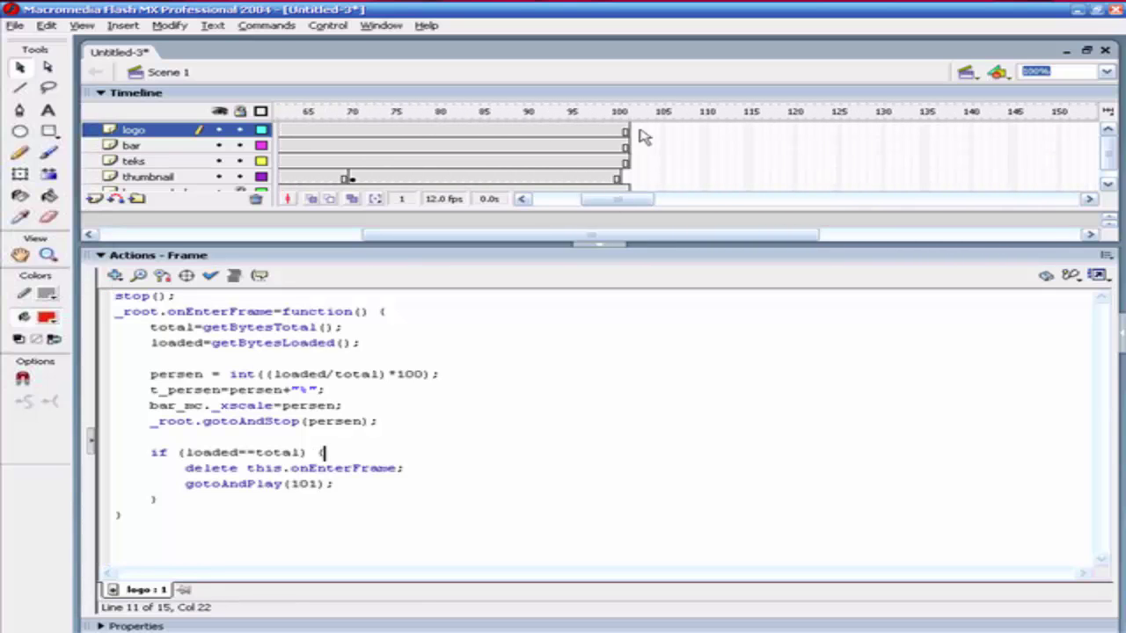
{"action": "left_click", "coordinate": [626, 116]}
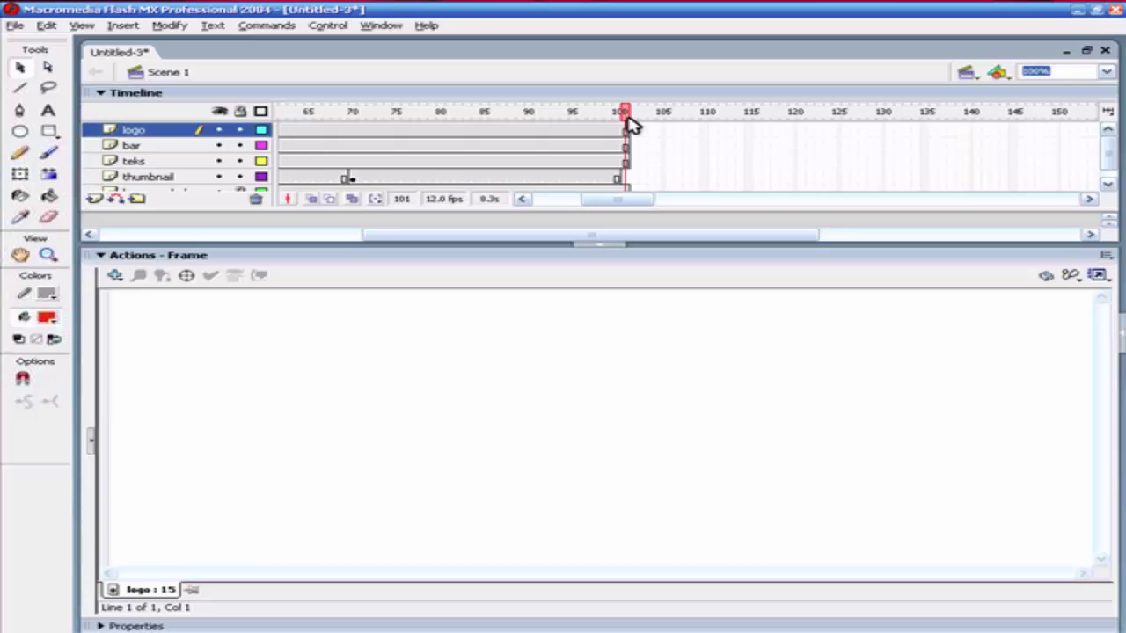
{"action": "left_click_drag", "start_coordinate": [629, 124], "coordinate": [620, 120]}
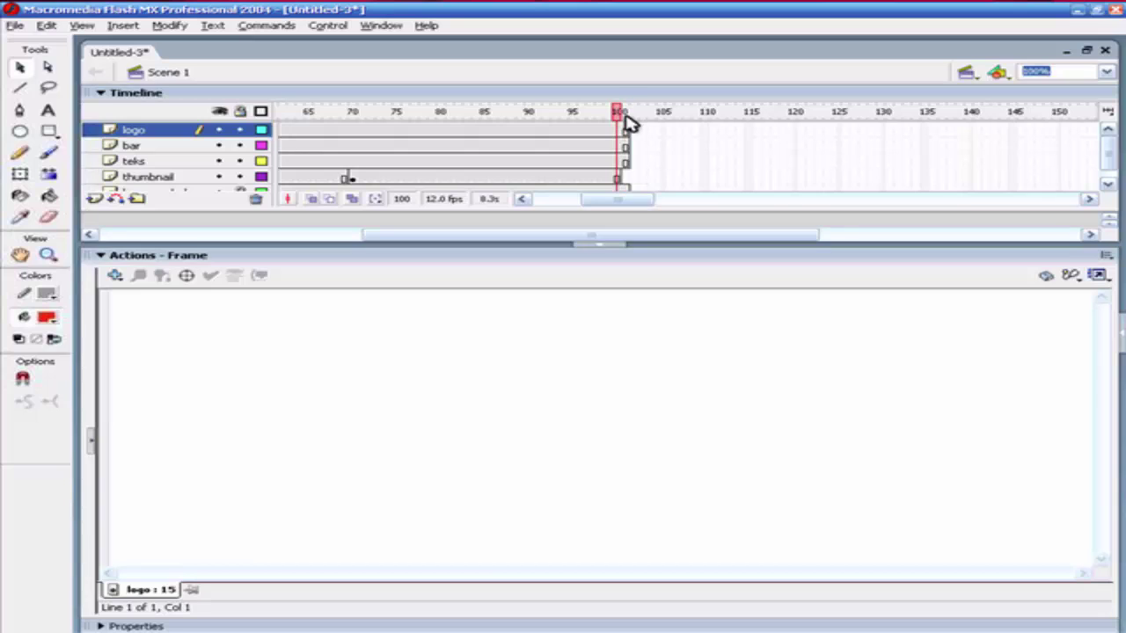
{"action": "scroll", "coordinate": [728, 152], "scroll_direction": "down", "scroll_amount": 1}
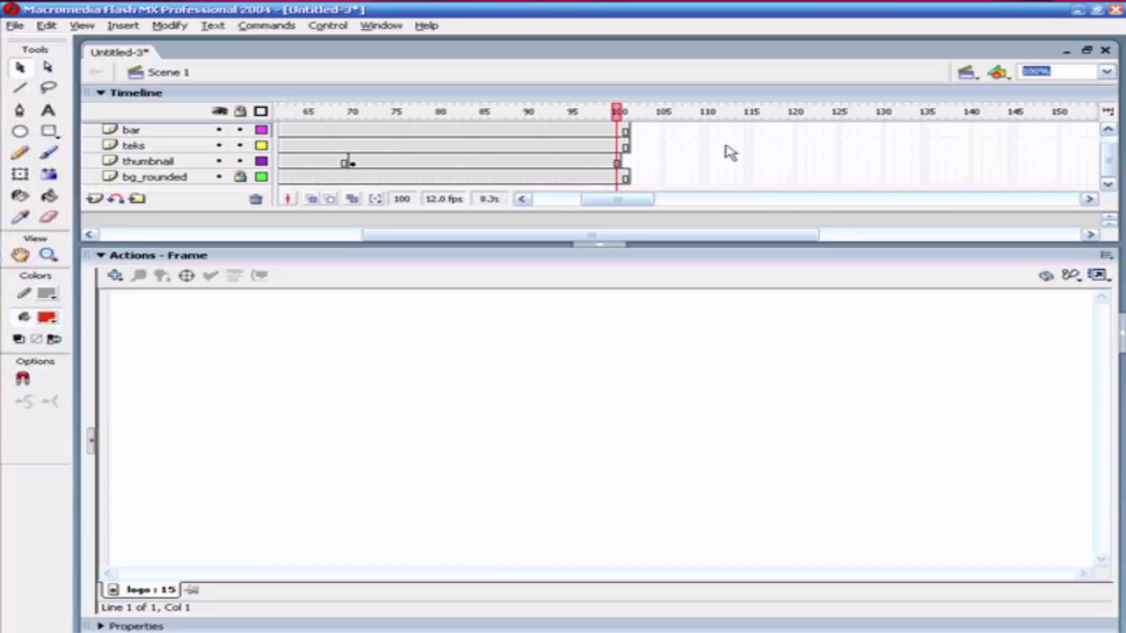
{"action": "left_click", "coordinate": [630, 116]}
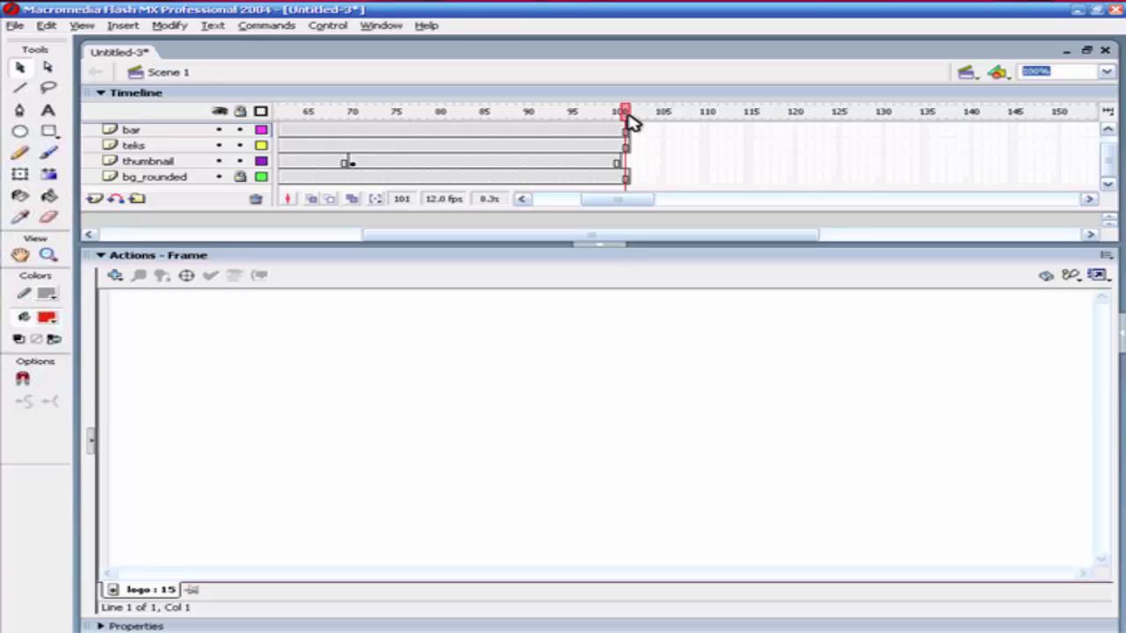
{"action": "left_click_drag", "start_coordinate": [619, 208], "coordinate": [540, 204]}
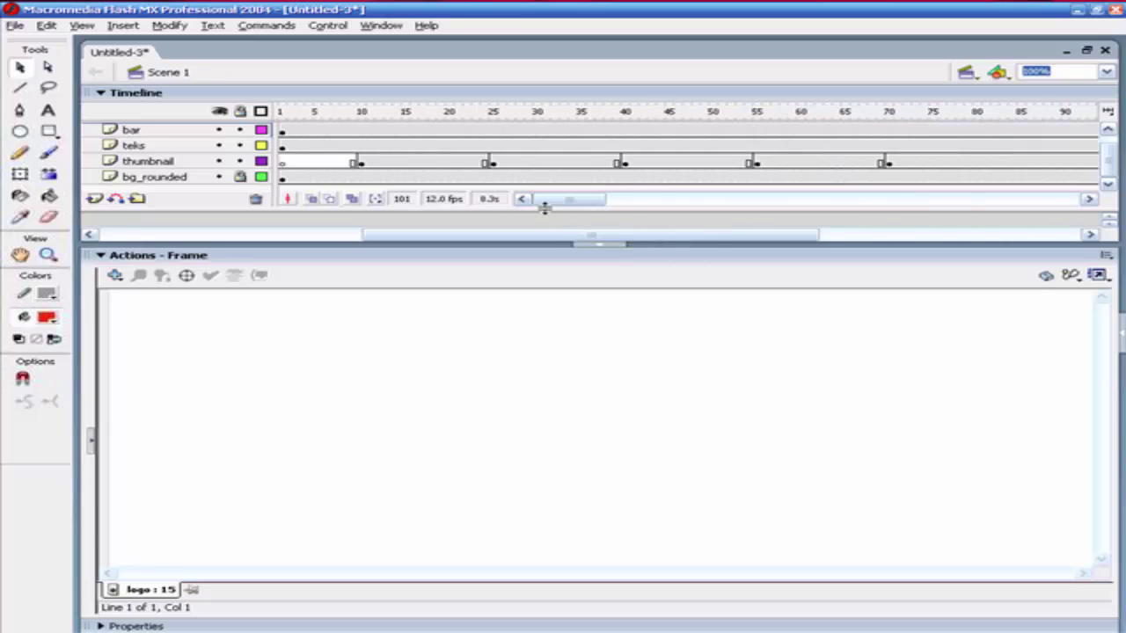
{"action": "left_click", "coordinate": [290, 112]}
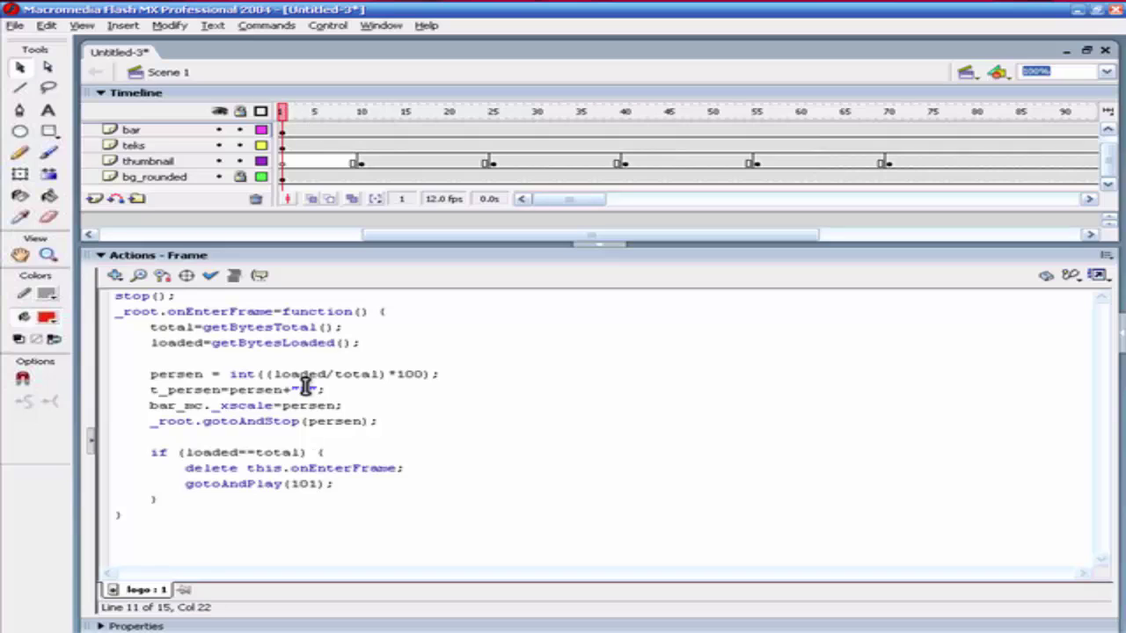
Review the script through its gotoAndPlay jump to frame 101, then hide it.
{"action": "left_click", "coordinate": [342, 449]}
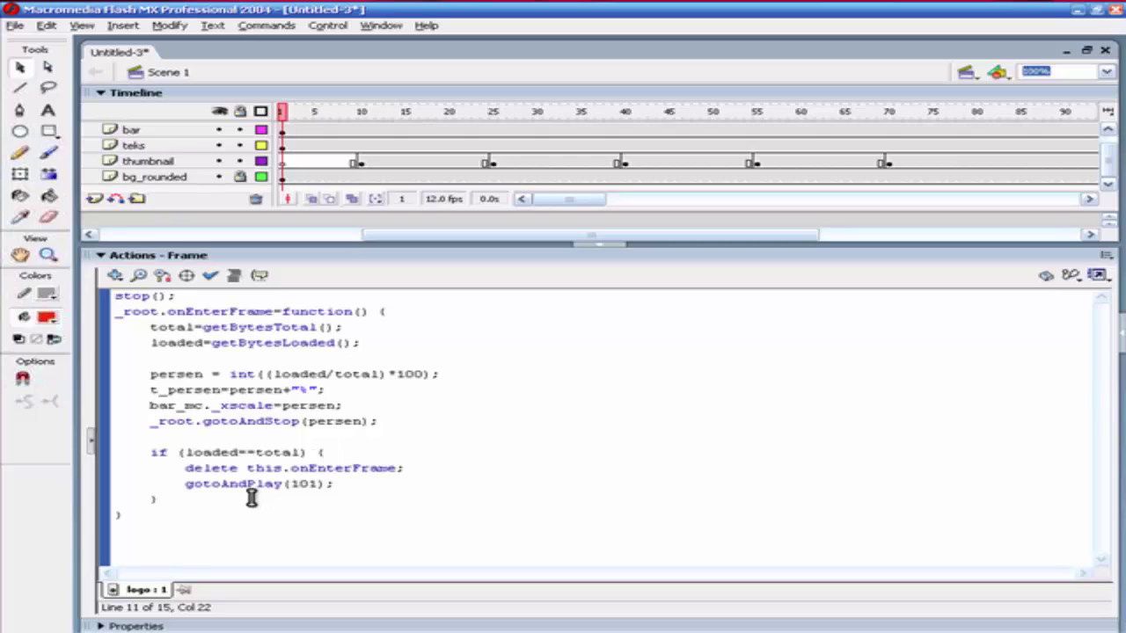
{"action": "left_click", "coordinate": [185, 488]}
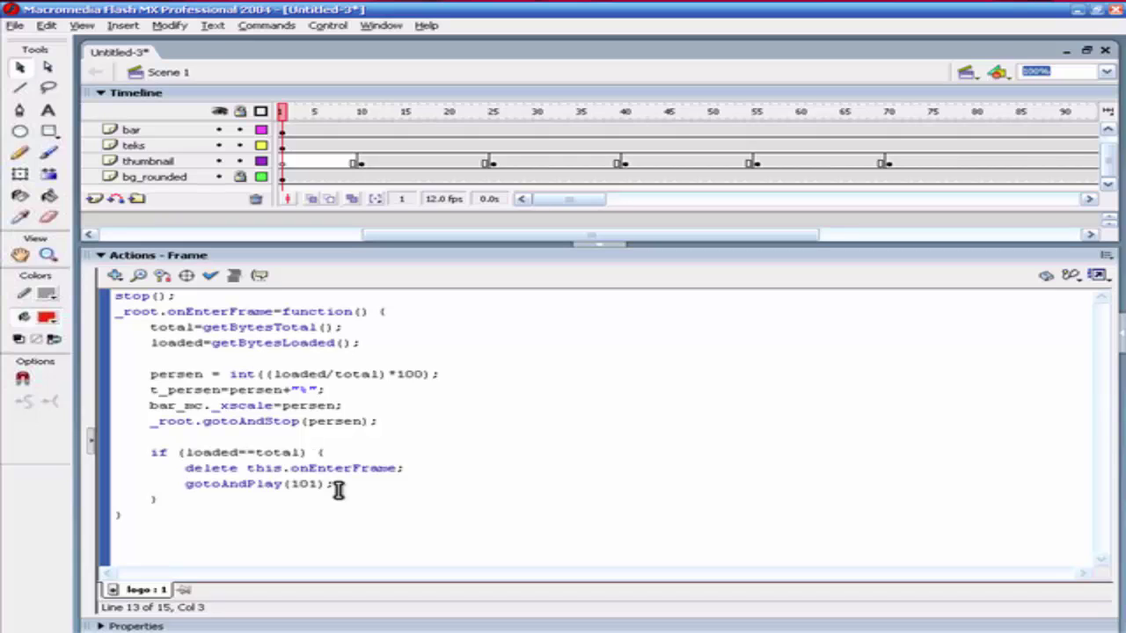
{"action": "left_click", "coordinate": [209, 515]}
{"action": "left_click", "coordinate": [221, 255]}
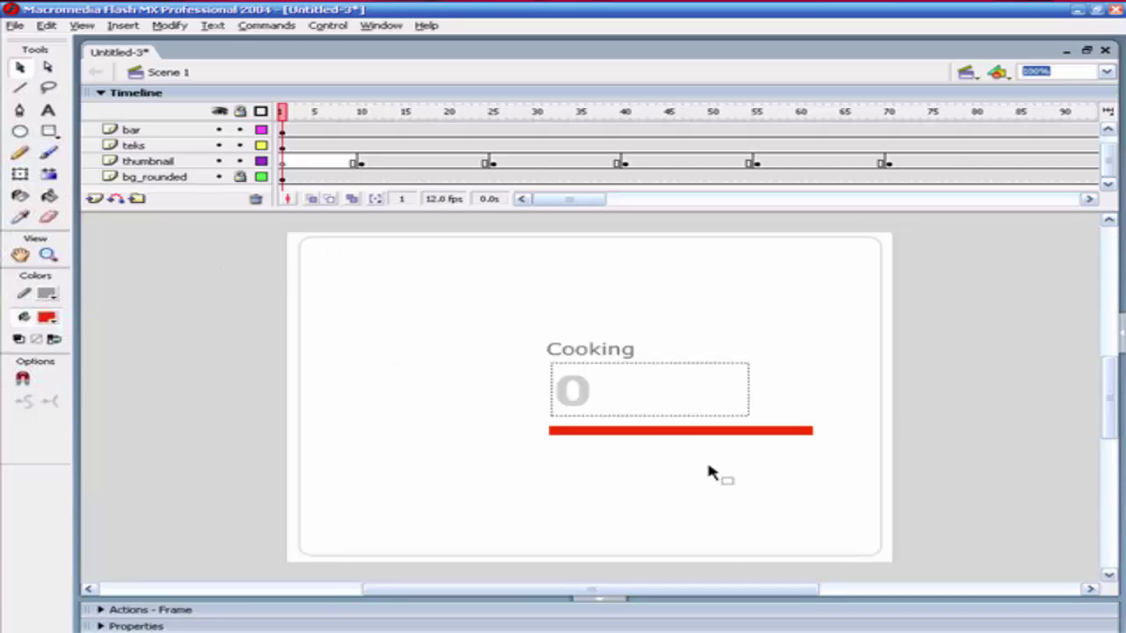
Enlarge the timeline to show all five layers and select logo's frame 1.
{"action": "left_click_drag", "start_coordinate": [603, 199], "coordinate": [630, 203]}
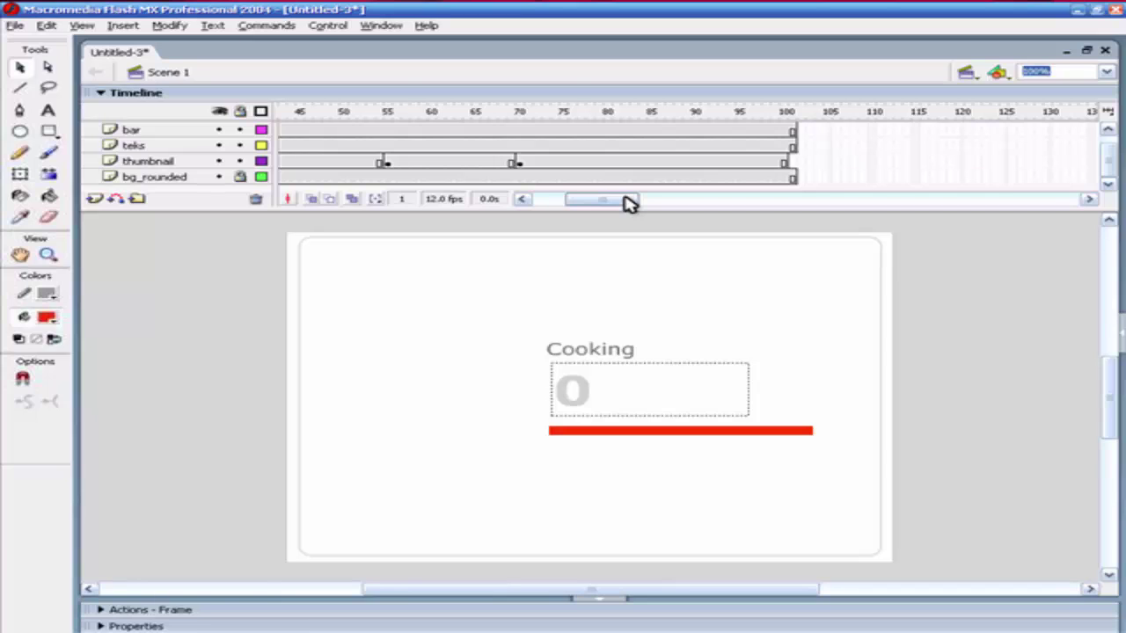
{"action": "left_click_drag", "start_coordinate": [630, 203], "coordinate": [653, 202]}
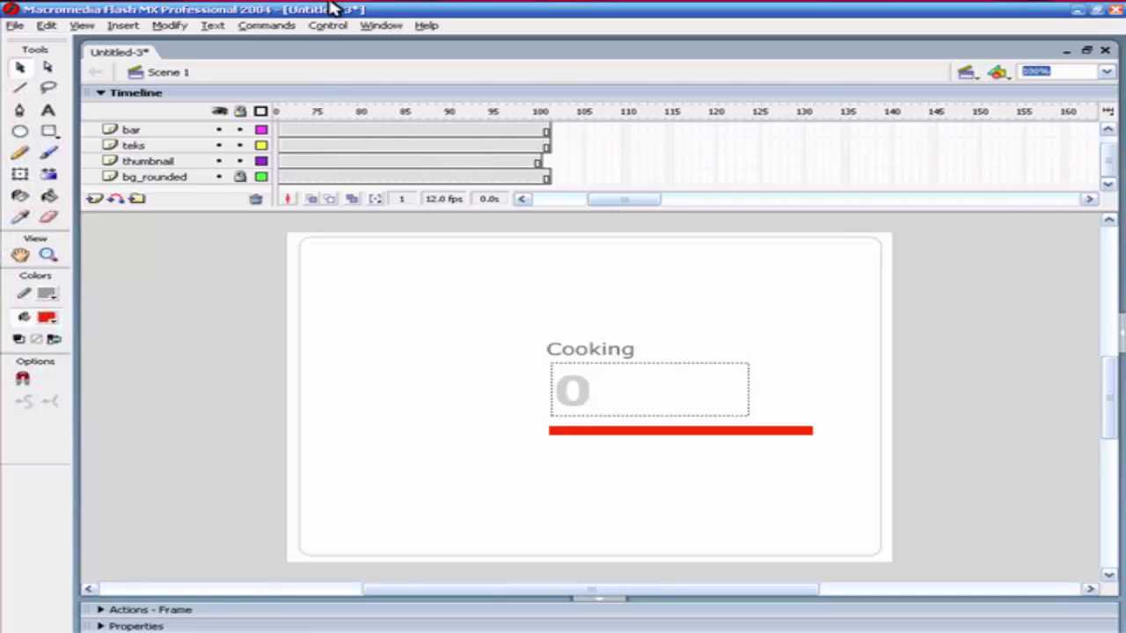
{"action": "left_click", "coordinate": [111, 132]}
{"action": "left_click_drag", "start_coordinate": [1053, 209], "coordinate": [1058, 254]}
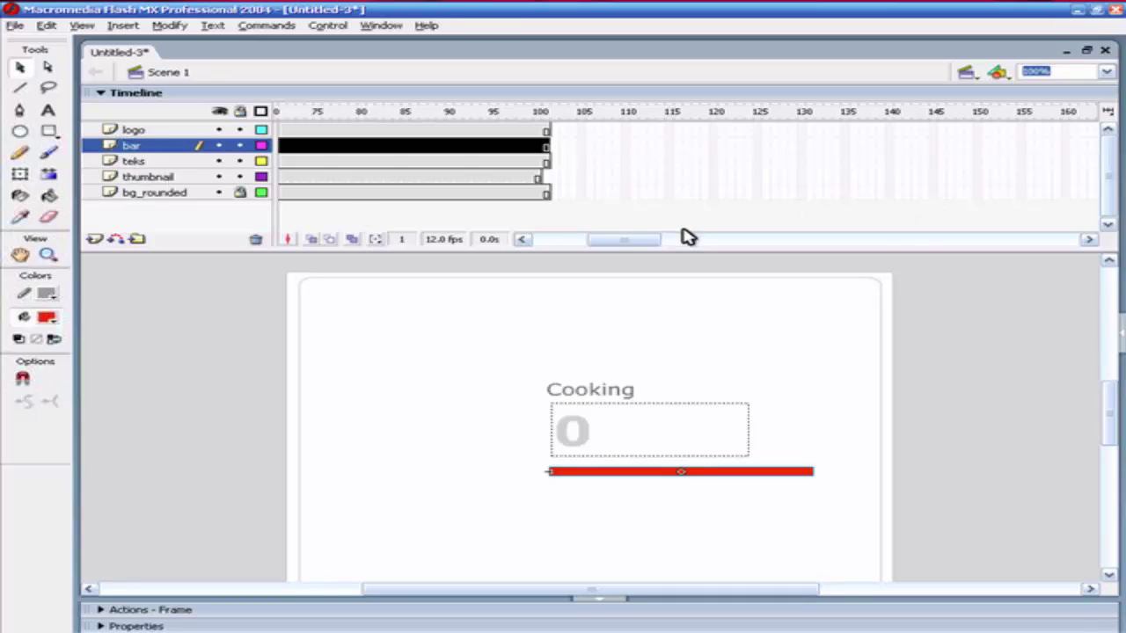
{"action": "left_click_drag", "start_coordinate": [647, 239], "coordinate": [548, 240]}
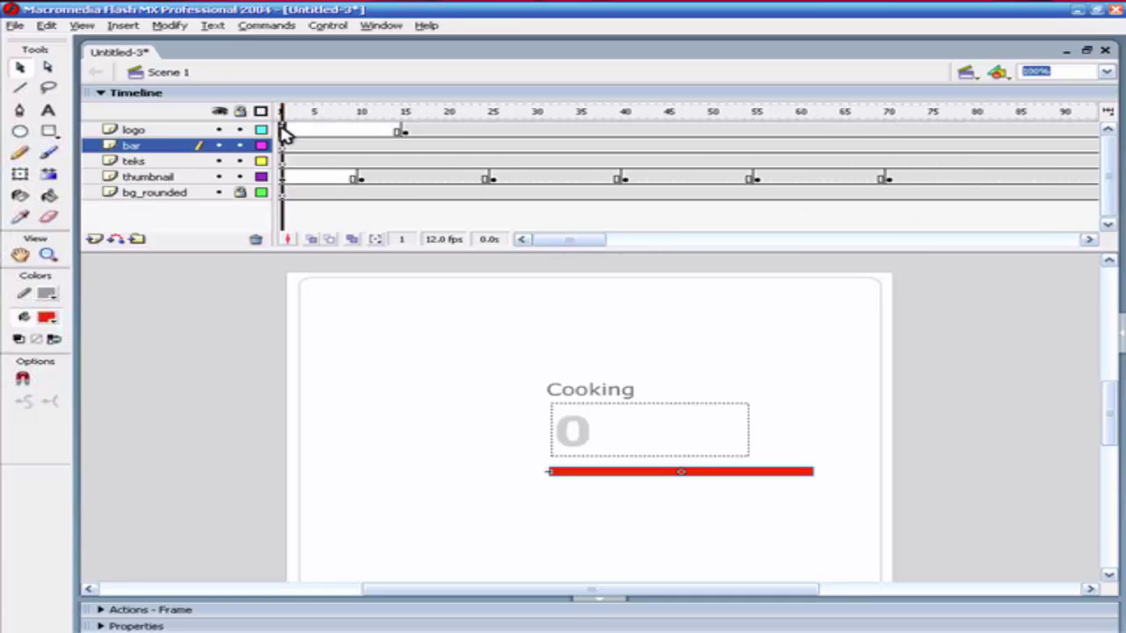
{"action": "left_click", "coordinate": [284, 130]}
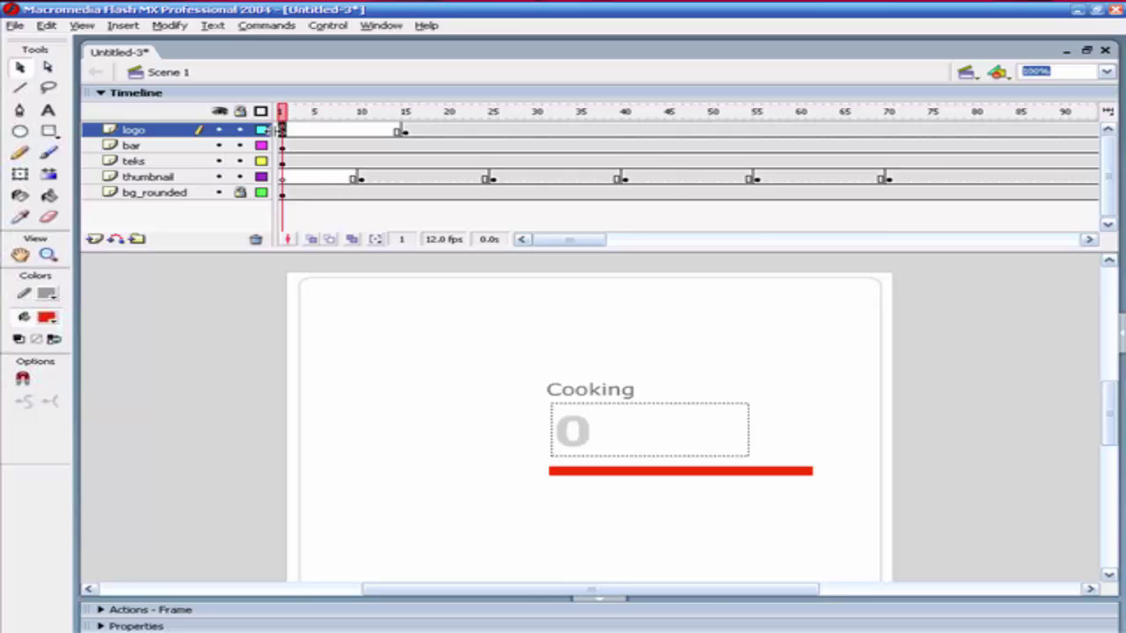
Cut the whole preloader script out of logo's frame 1.
{"action": "left_click", "coordinate": [163, 610]}
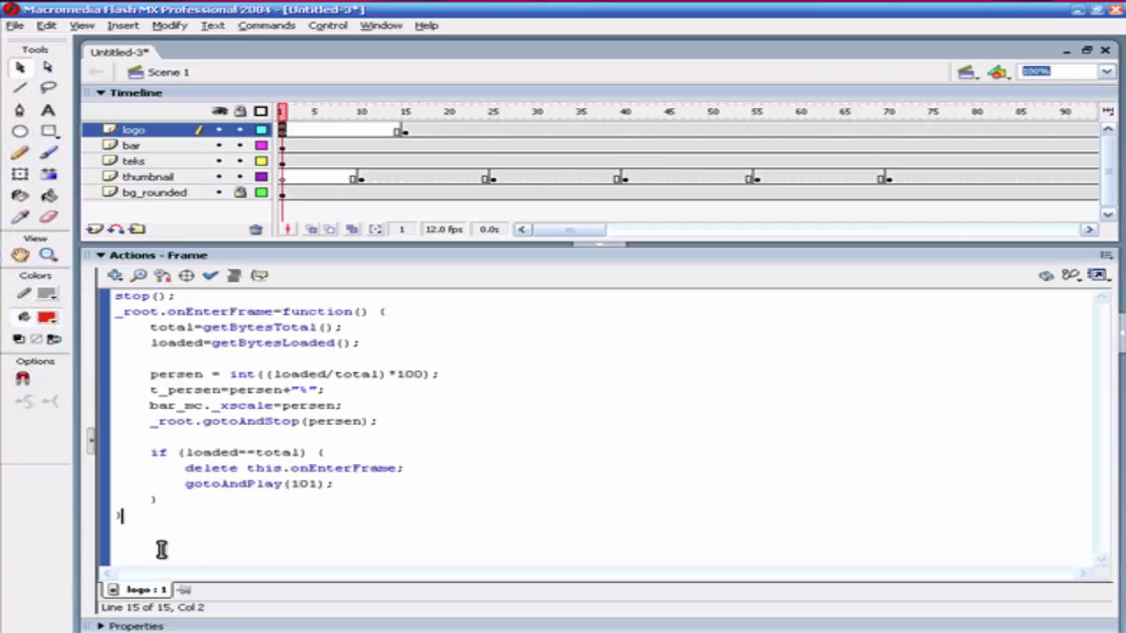
{"action": "left_click_drag", "start_coordinate": [172, 531], "coordinate": [76, 283]}
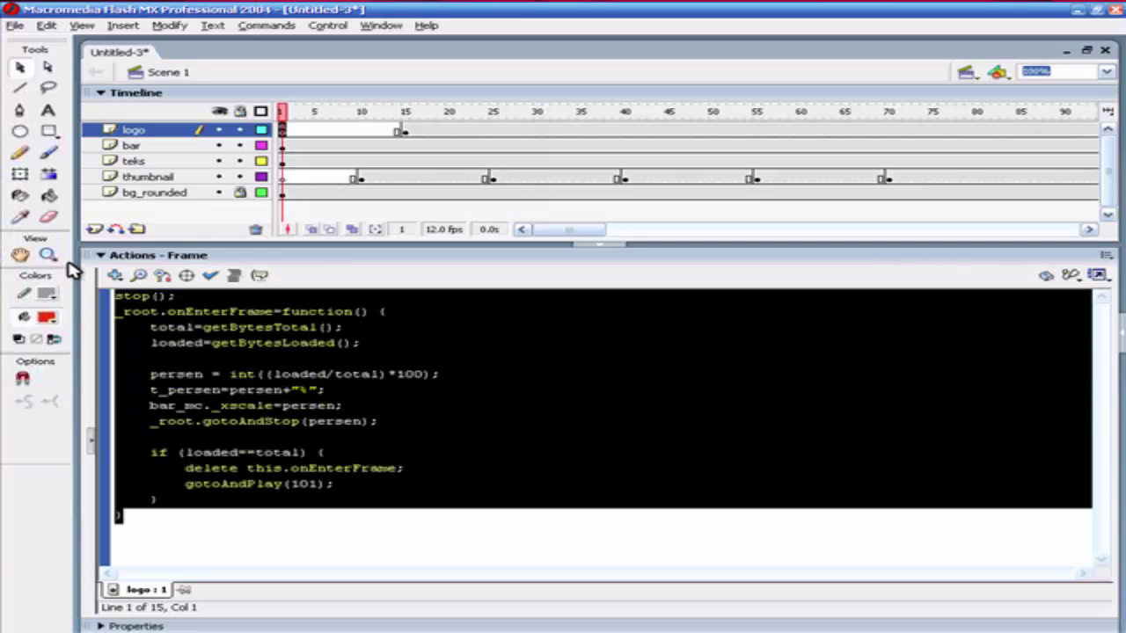
{"action": "key", "text": "Delete"}
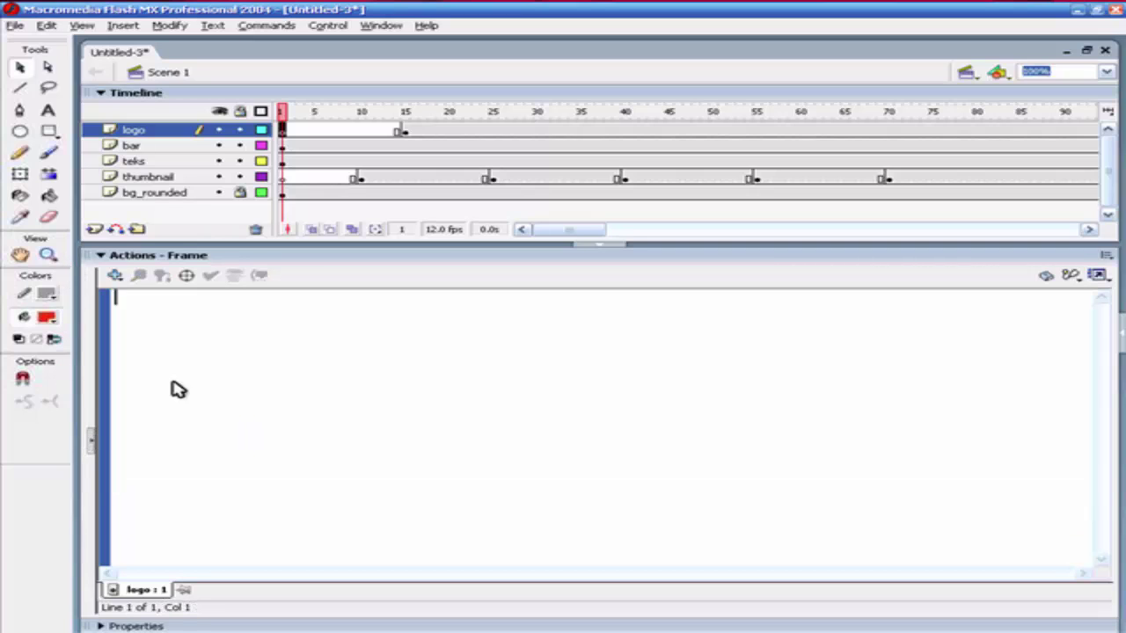
{"action": "left_click", "coordinate": [167, 261]}
Insert a new top layer named action.
{"action": "left_click", "coordinate": [94, 229]}
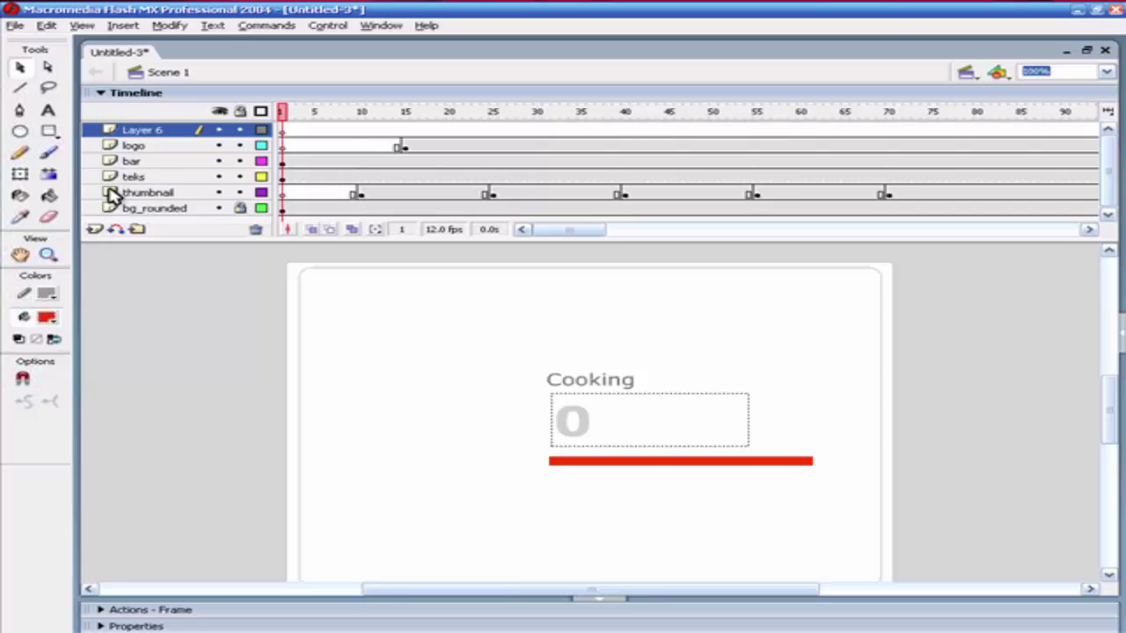
{"action": "double_click", "coordinate": [143, 131]}
{"action": "type", "text": "actio"}
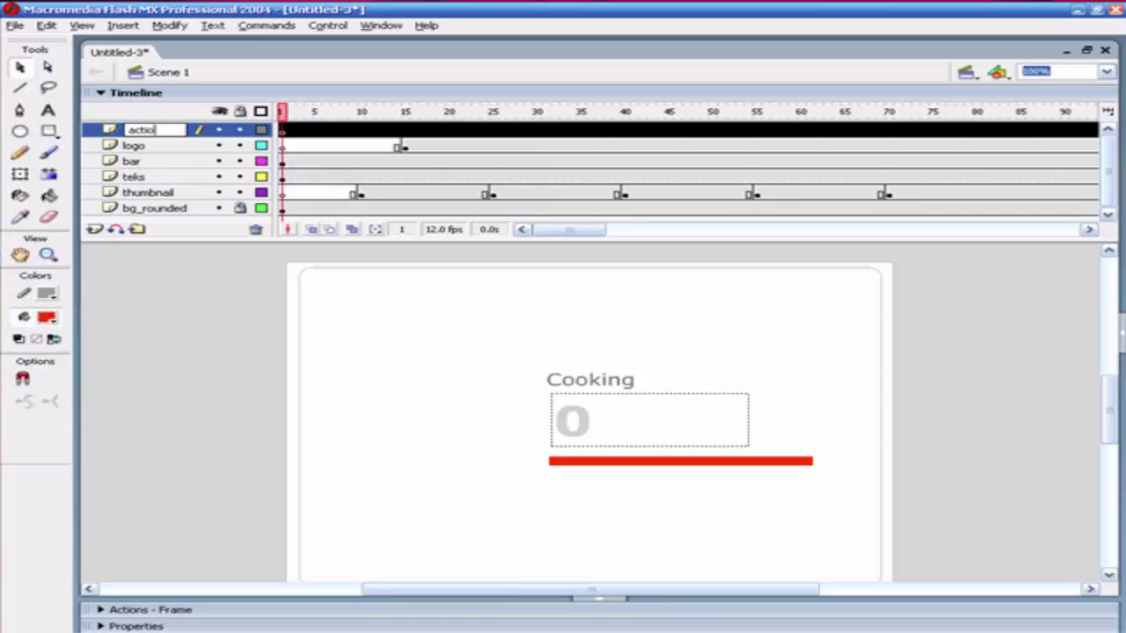
{"action": "type", "text": "n"}
{"action": "key", "text": "Return"}
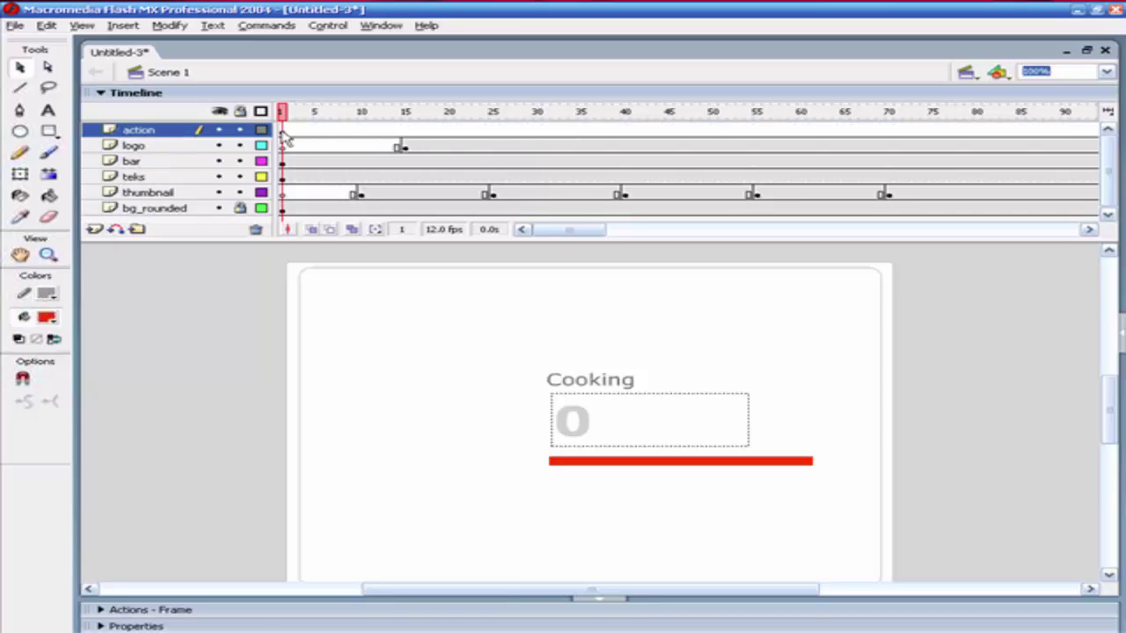
Paste the preloader script into action layer frame 1 and resize the panels.
{"action": "left_click", "coordinate": [145, 609]}
{"action": "key", "text": "ctrl+v"}
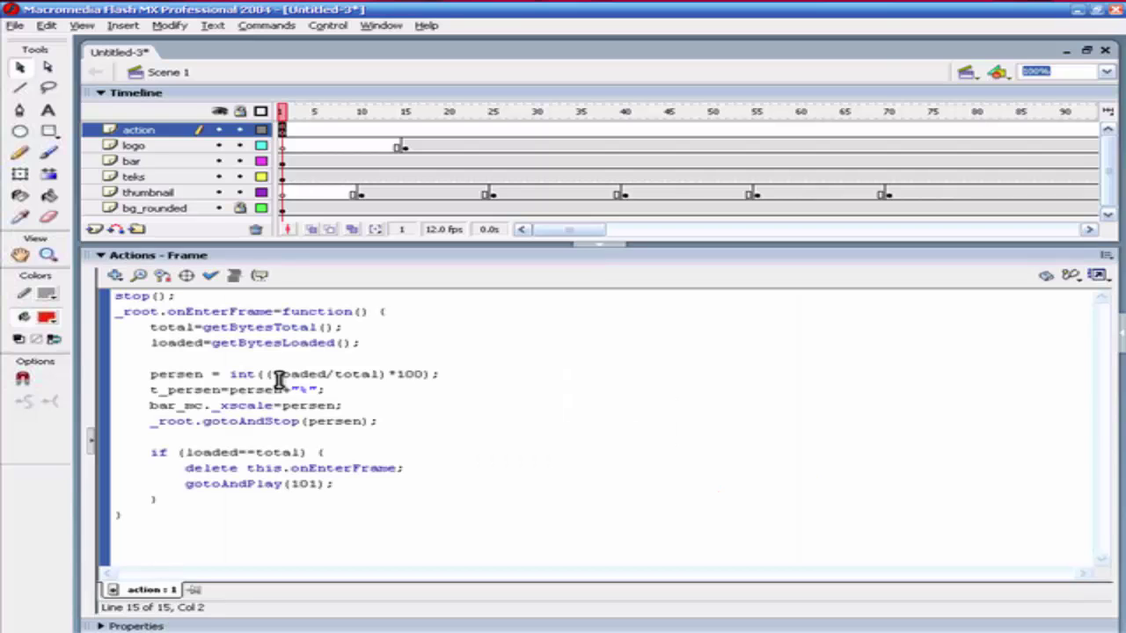
{"action": "left_click", "coordinate": [665, 452]}
{"action": "left_click_drag", "start_coordinate": [368, 243], "coordinate": [371, 299]}
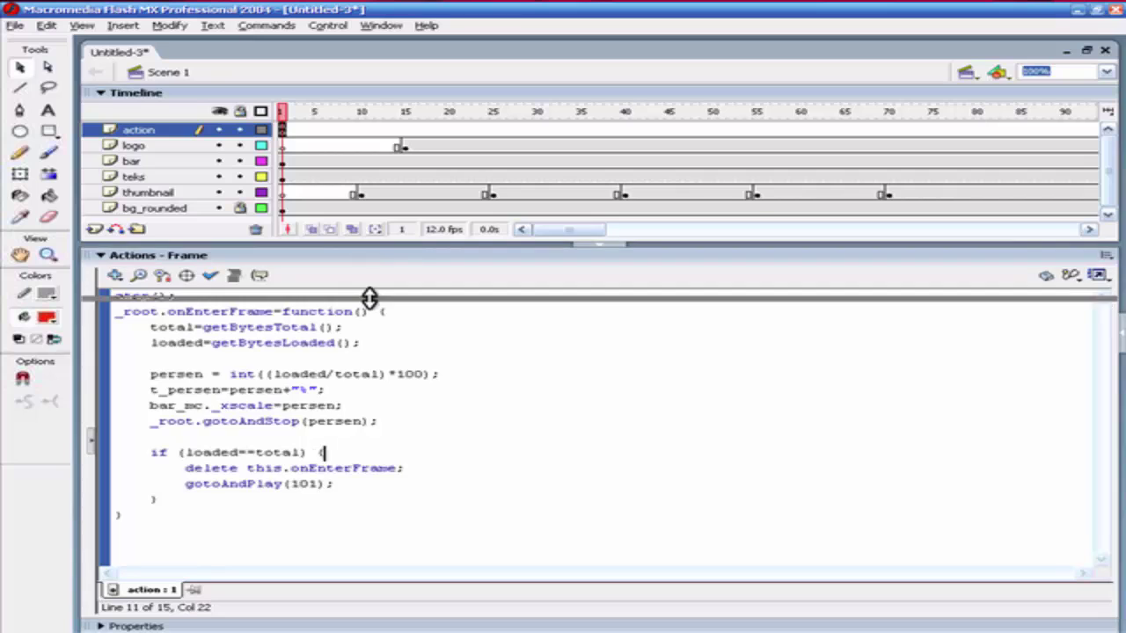
{"action": "left_click_drag", "start_coordinate": [384, 240], "coordinate": [384, 234]}
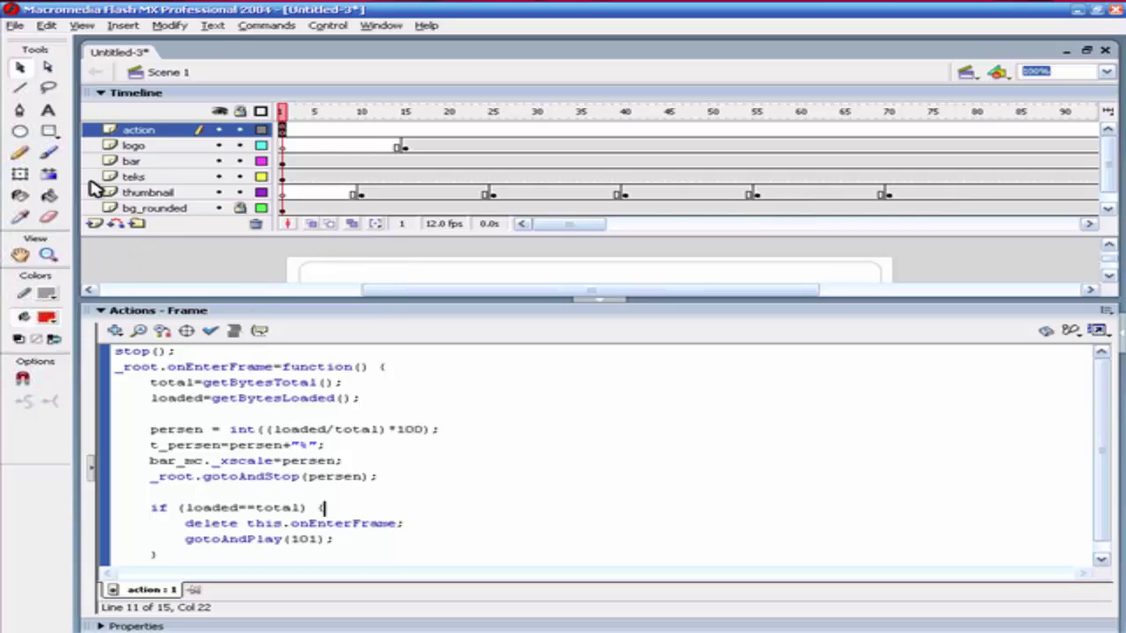
Insert a new layer above action and name it intro.
{"action": "left_click", "coordinate": [90, 130]}
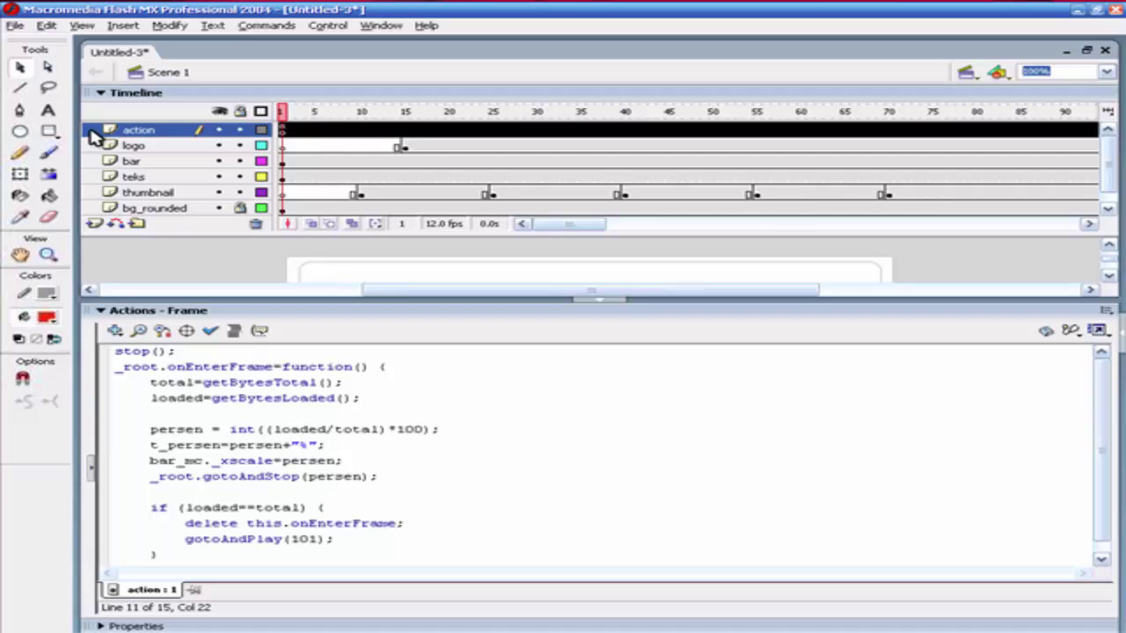
{"action": "left_click", "coordinate": [94, 224]}
{"action": "double_click", "coordinate": [141, 131]}
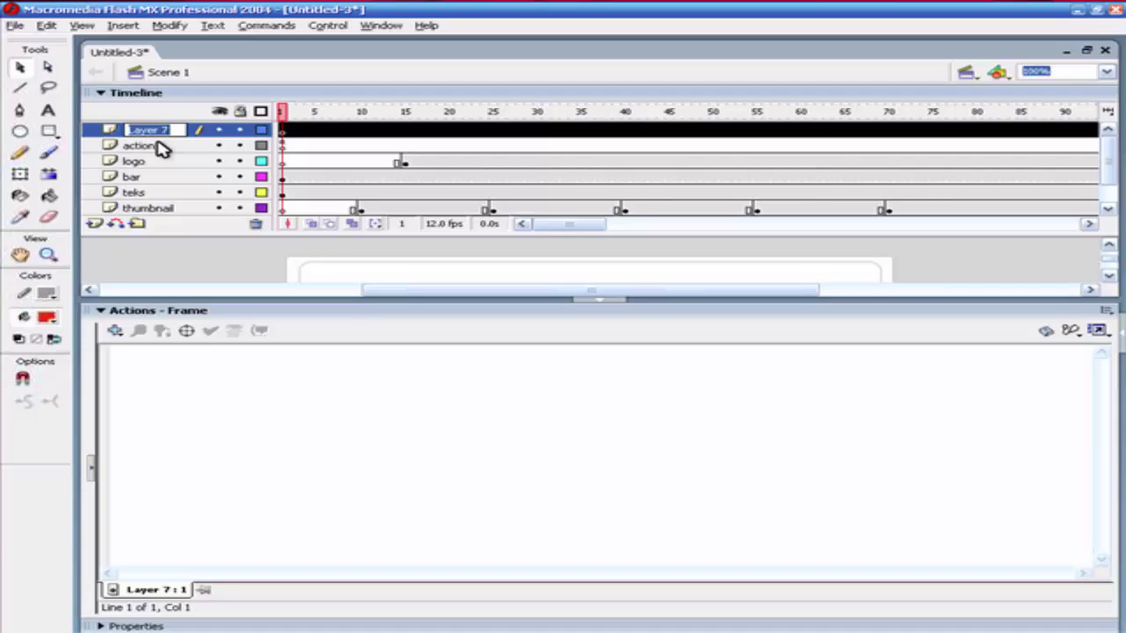
{"action": "type", "text": "intro"}
{"action": "key", "text": "Return"}
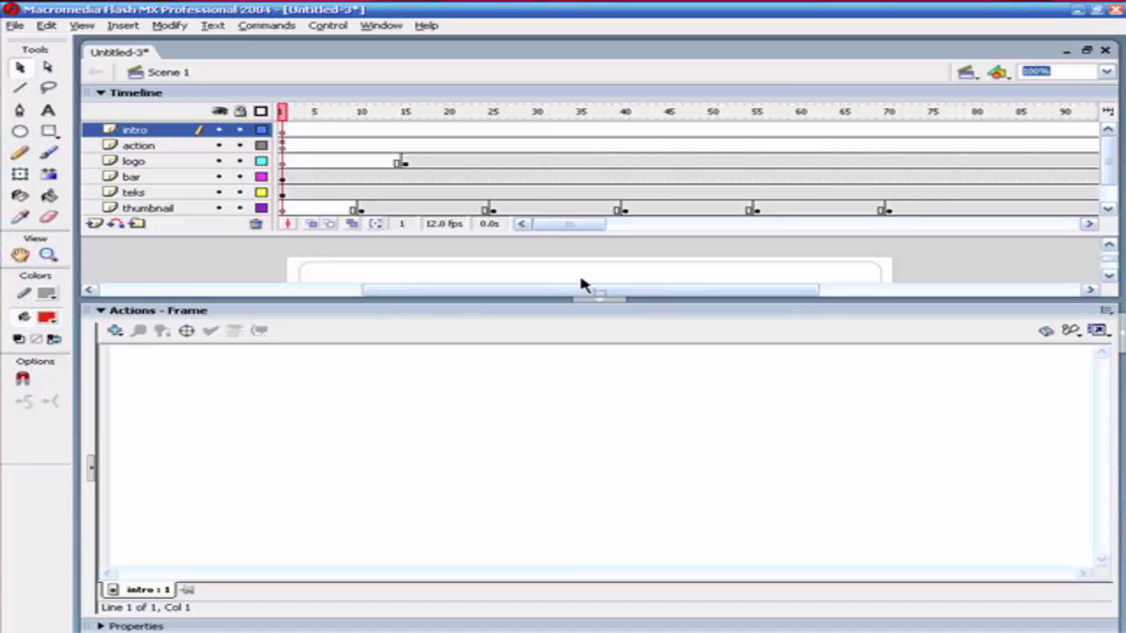
Add a keyframe at frame 102 of the intro layer.
{"action": "left_click_drag", "start_coordinate": [578, 224], "coordinate": [634, 218]}
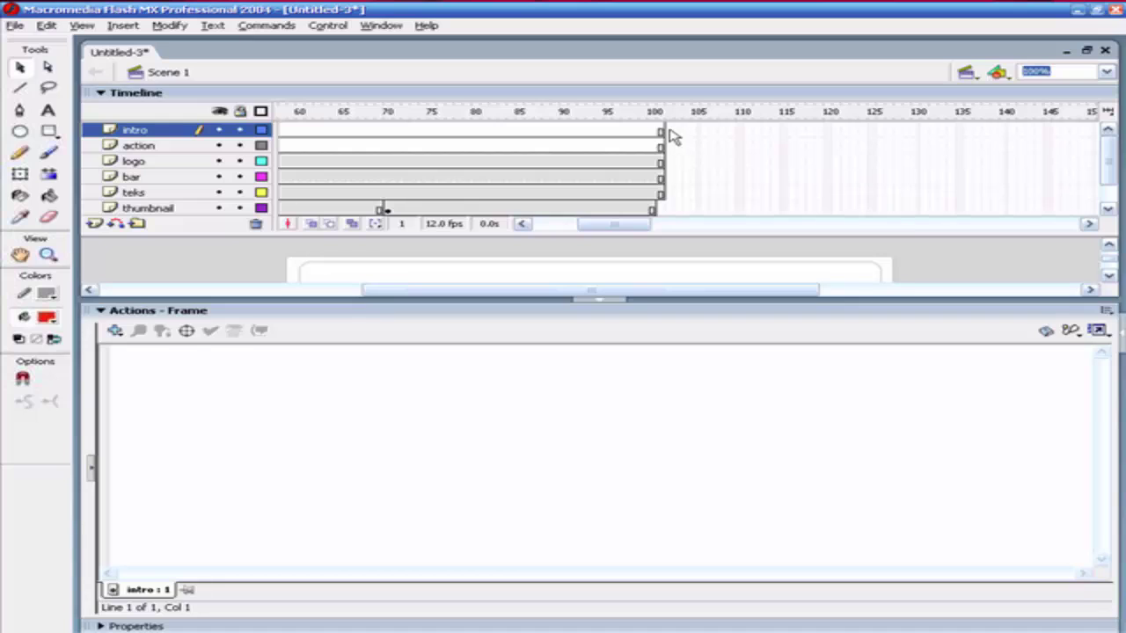
{"action": "left_click", "coordinate": [668, 131]}
{"action": "key", "text": "F6"}
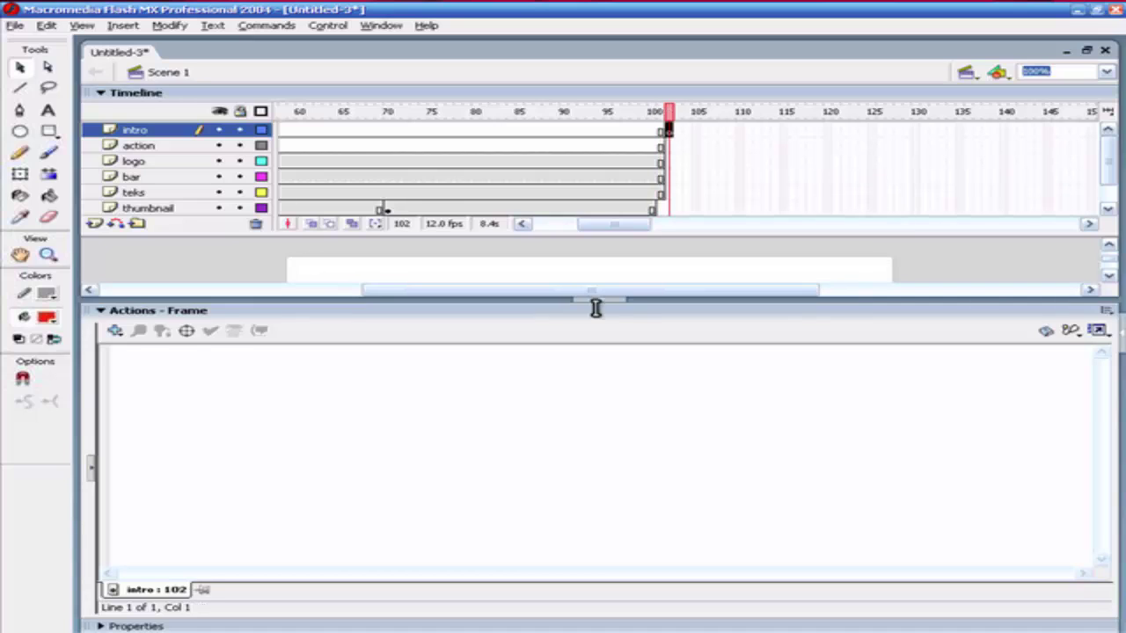
{"action": "left_click", "coordinate": [295, 311]}
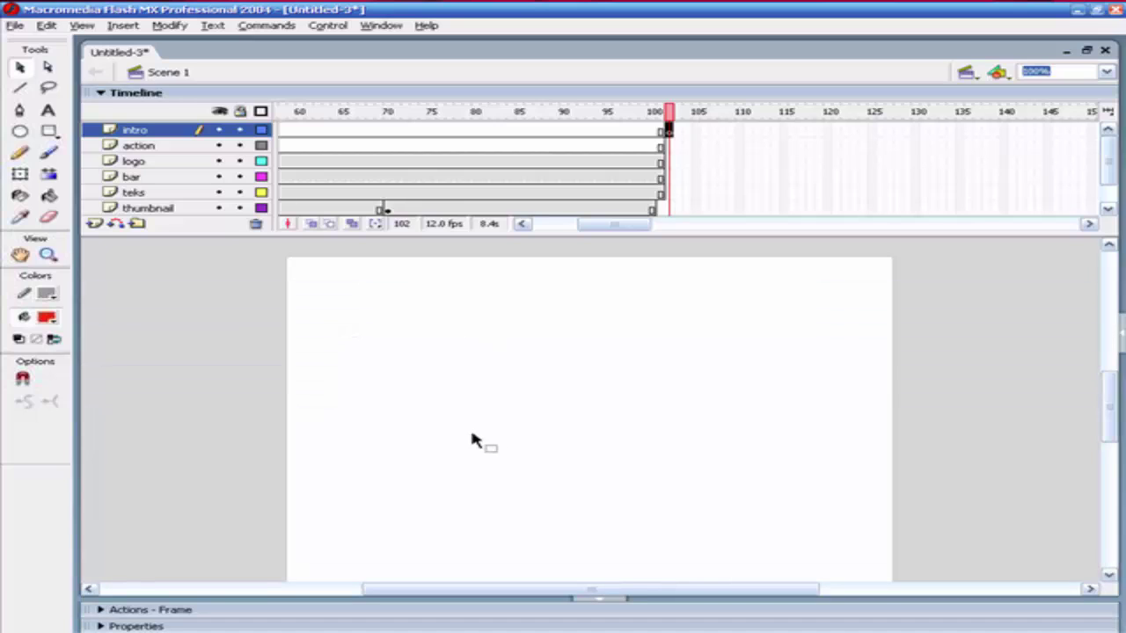
Create a text box reading 'download' on the empty frame 102 stage.
{"action": "left_click", "coordinate": [48, 111]}
{"action": "left_click_drag", "start_coordinate": [486, 373], "coordinate": [600, 426]}
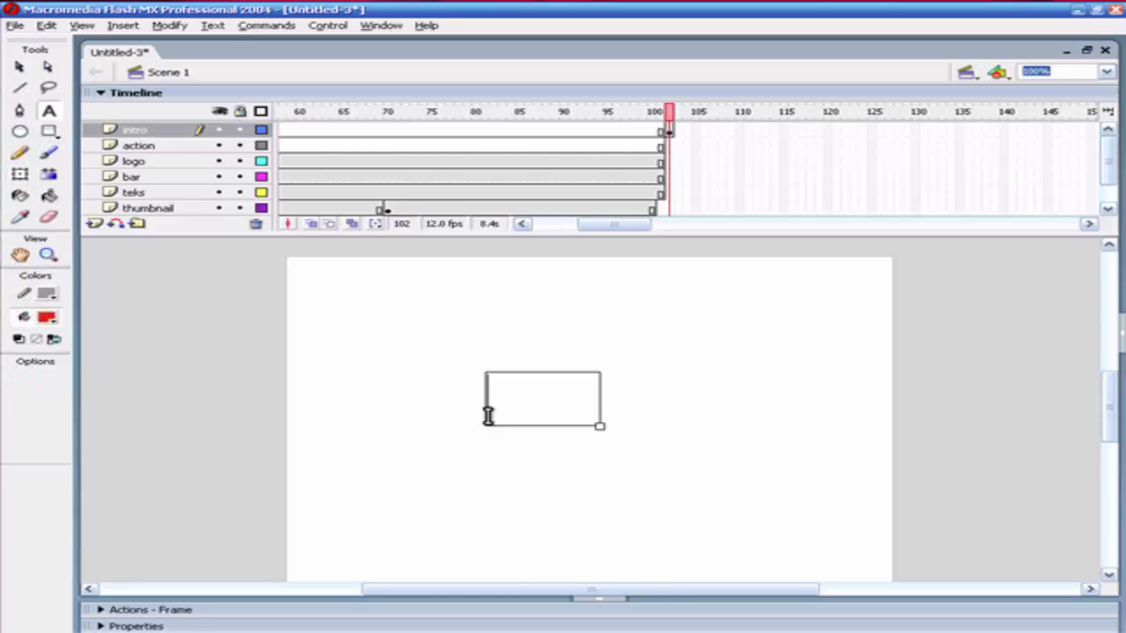
{"action": "type", "text": "down"}
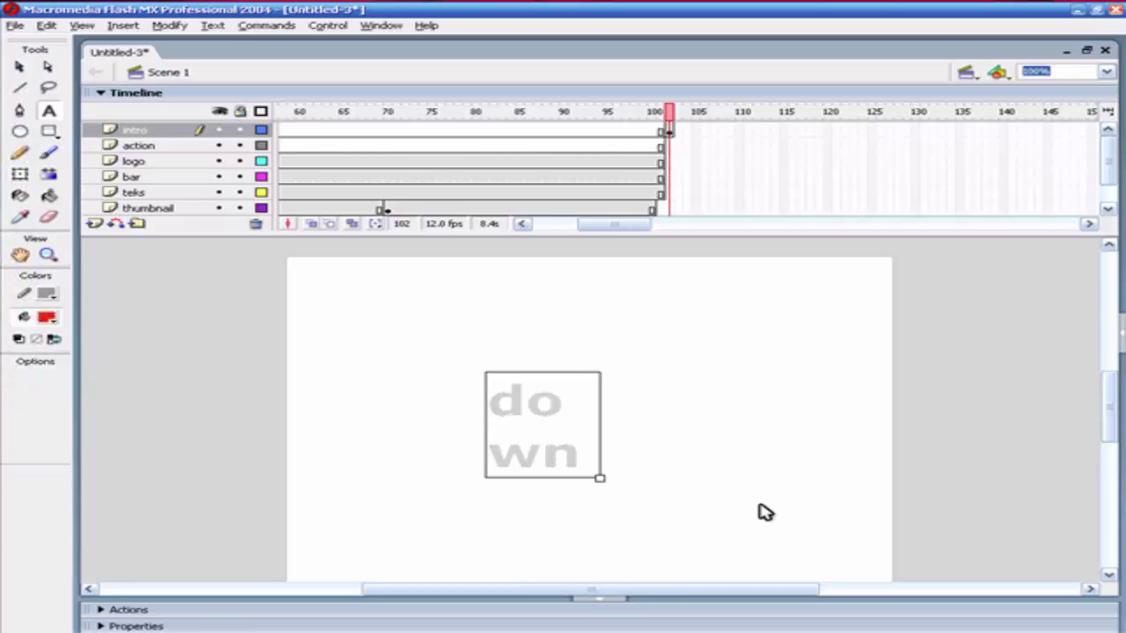
{"action": "type", "text": "loads"}
{"action": "key", "text": "BackSpace"}
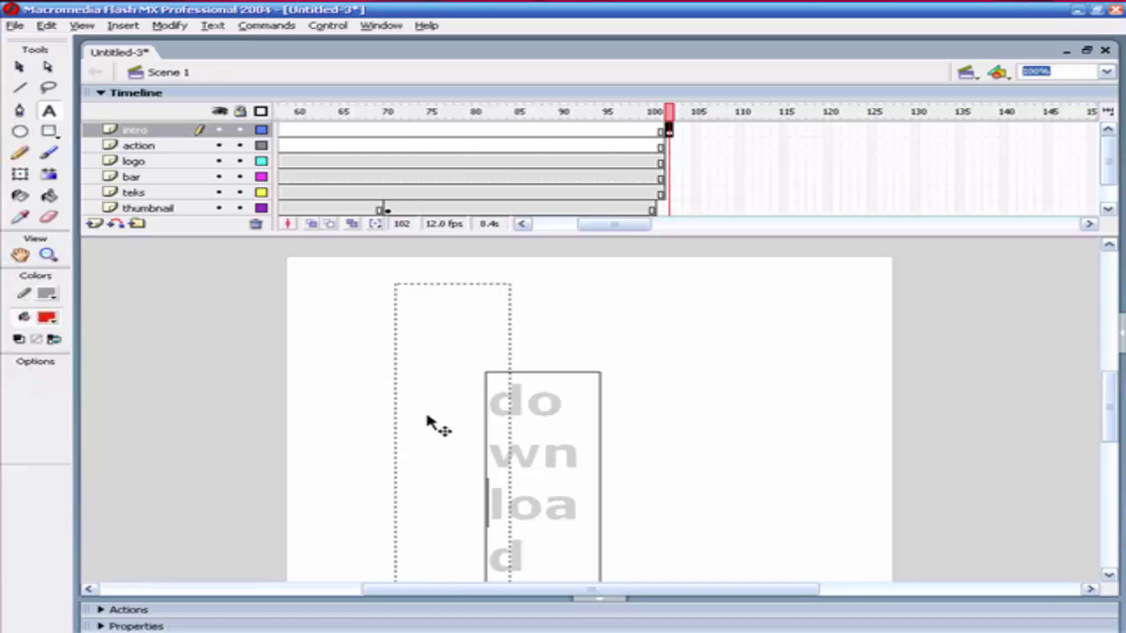
{"action": "left_click_drag", "start_coordinate": [520, 509], "coordinate": [430, 421]}
Make it static text reading 'download selesai' in a wider, centre-aligned box.
{"action": "left_click", "coordinate": [209, 626]}
{"action": "left_click", "coordinate": [233, 557]}
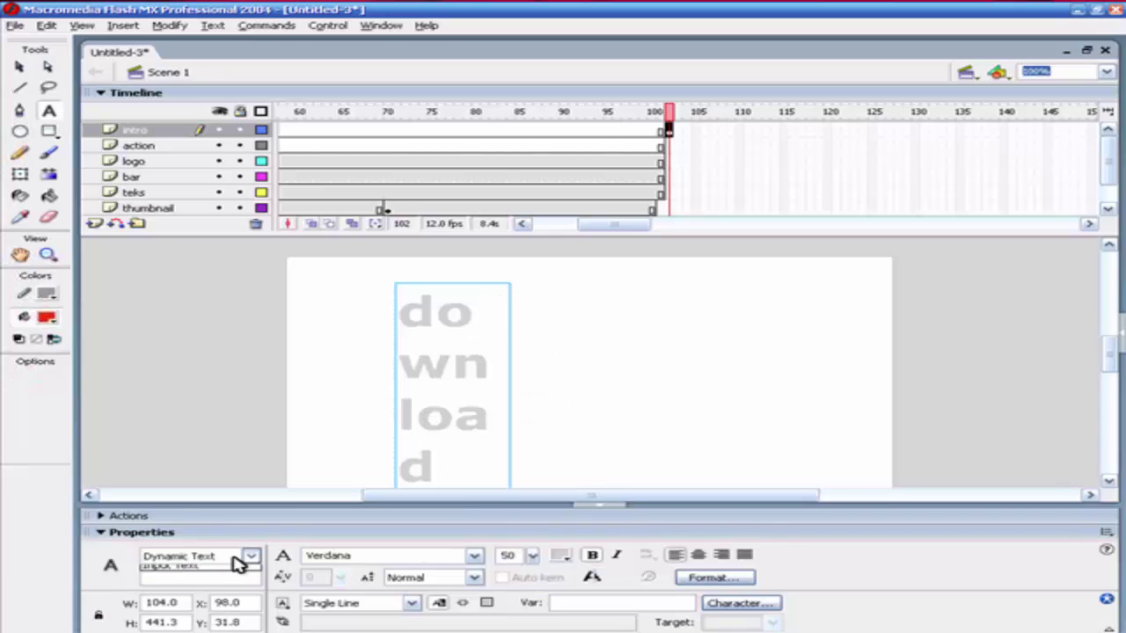
{"action": "left_click", "coordinate": [230, 570]}
{"action": "left_click", "coordinate": [423, 453]}
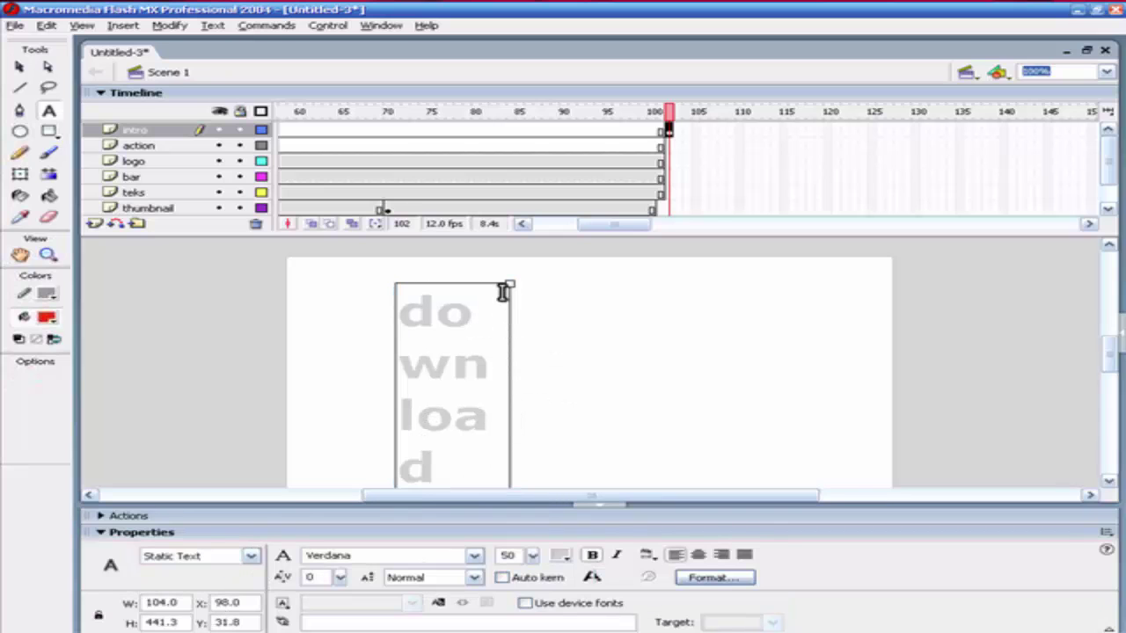
{"action": "left_click_drag", "start_coordinate": [509, 283], "coordinate": [927, 283]}
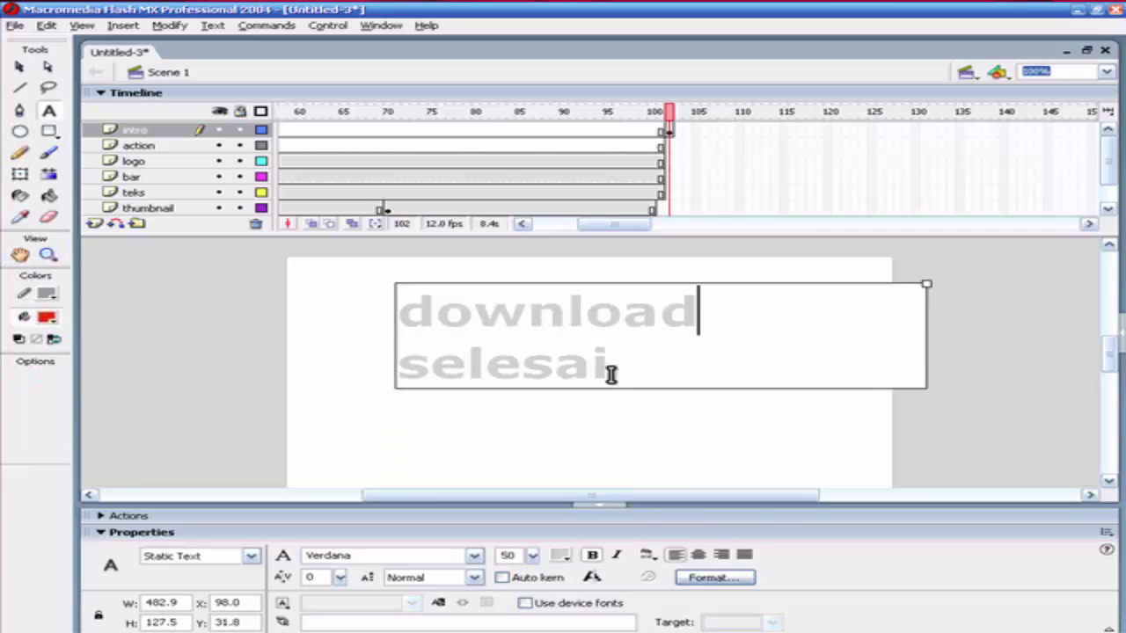
{"action": "left_click", "coordinate": [698, 555]}
Centre the text box vertically and horizontally on the stage with the Align panel.
{"action": "left_click", "coordinate": [20, 67]}
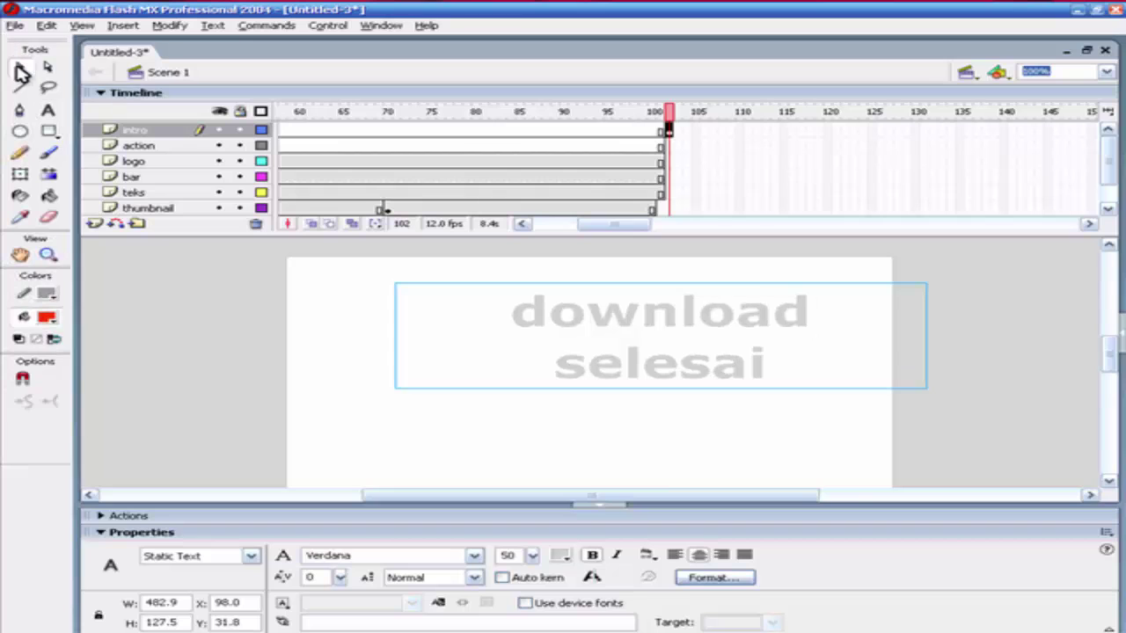
{"action": "left_click_drag", "start_coordinate": [753, 360], "coordinate": [668, 459]}
{"action": "mouse_move", "coordinate": [696, 378]}
{"action": "left_mouse_down"}
{"action": "mouse_move", "coordinate": [605, 469]}
{"action": "mouse_move", "coordinate": [635, 470]}
{"action": "left_mouse_up"}
{"action": "left_click", "coordinate": [887, 410]}
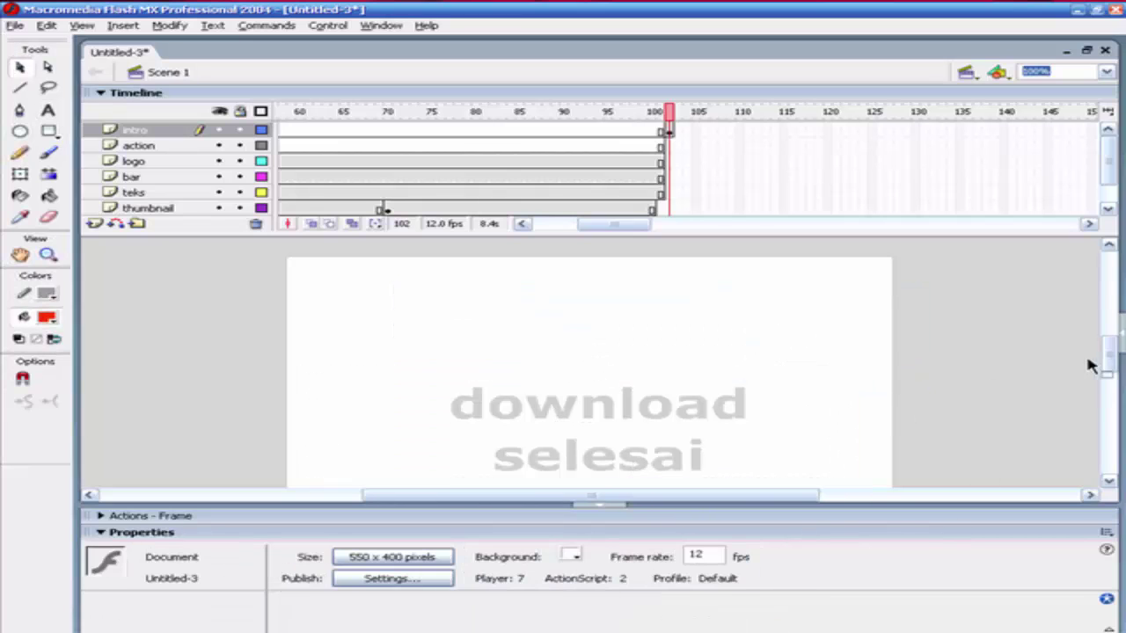
{"action": "scroll", "coordinate": [1109, 357], "scroll_direction": "down", "scroll_amount": 1}
{"action": "left_click_drag", "start_coordinate": [645, 383], "coordinate": [621, 392]}
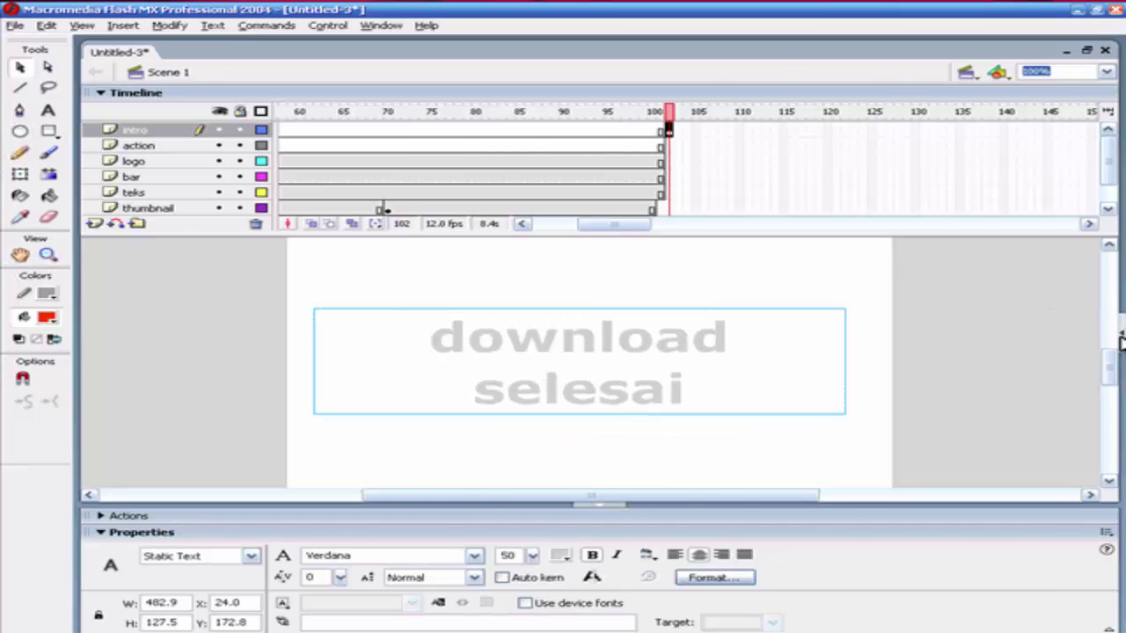
{"action": "key", "text": "F4"}
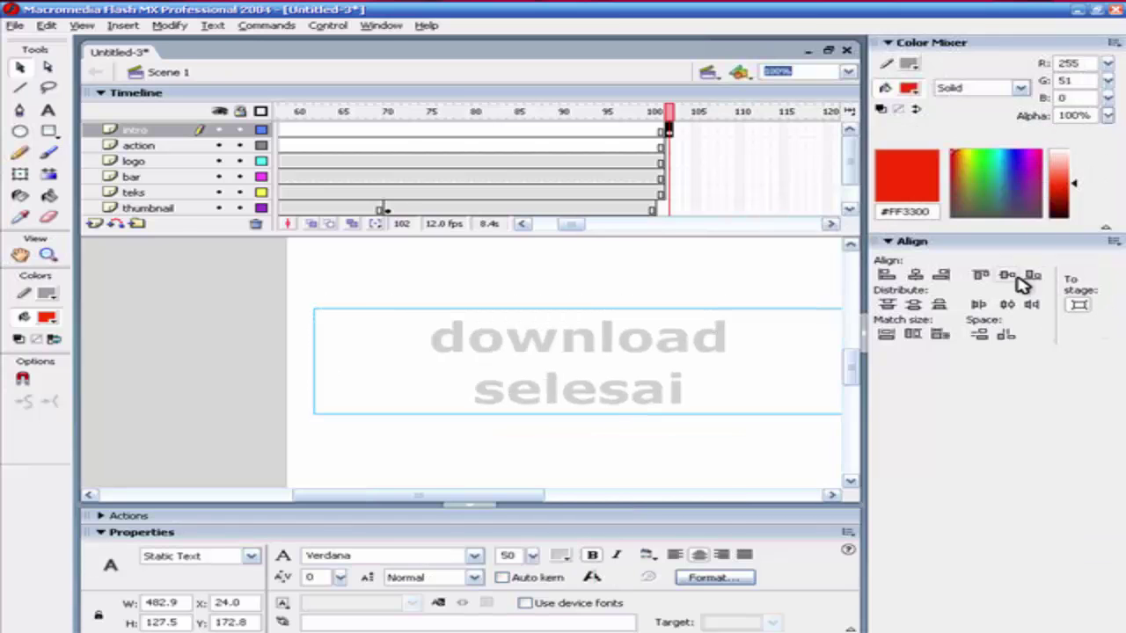
{"action": "left_click", "coordinate": [1007, 276]}
{"action": "left_click", "coordinate": [914, 279]}
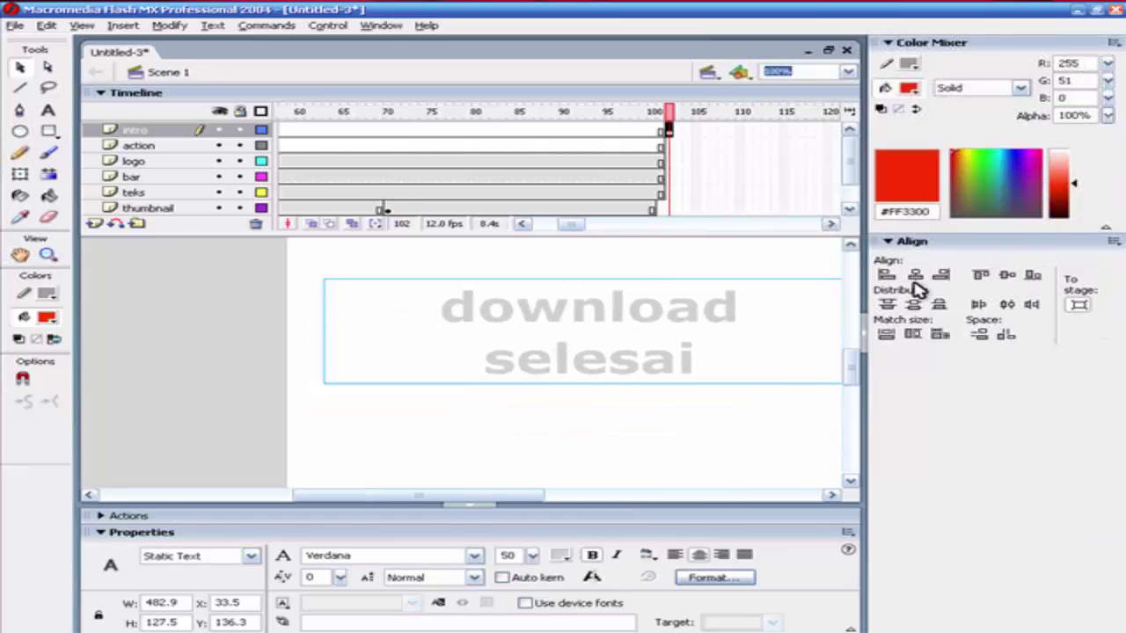
{"action": "left_click", "coordinate": [863, 317]}
{"action": "left_click", "coordinate": [924, 337]}
{"action": "left_click", "coordinate": [401, 533]}
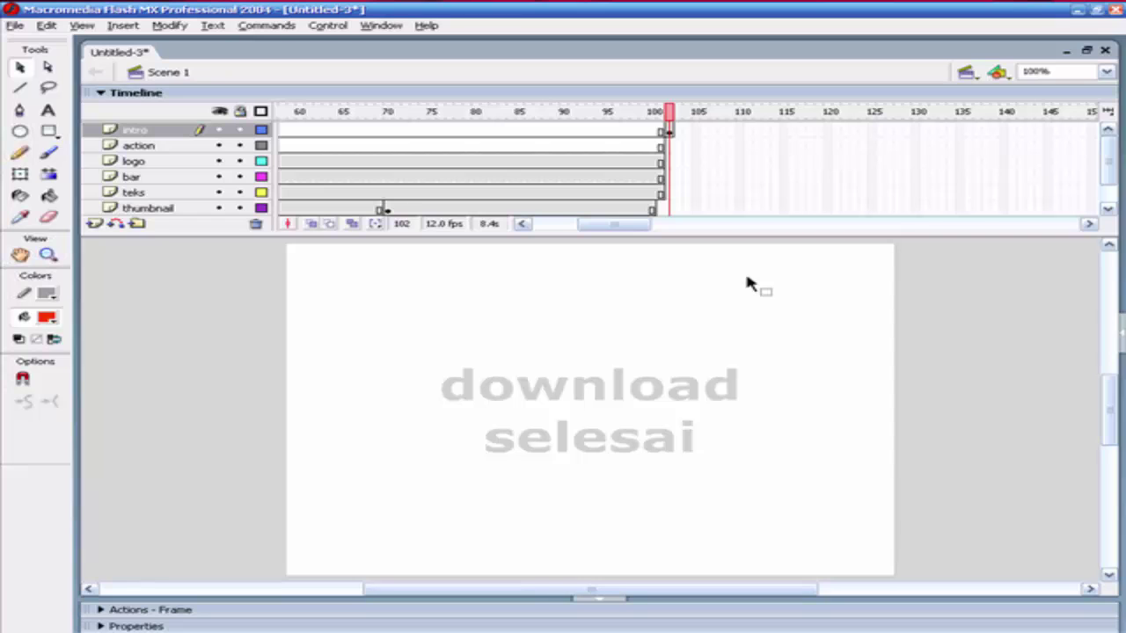
{"action": "key", "text": "ctrl+Return"}
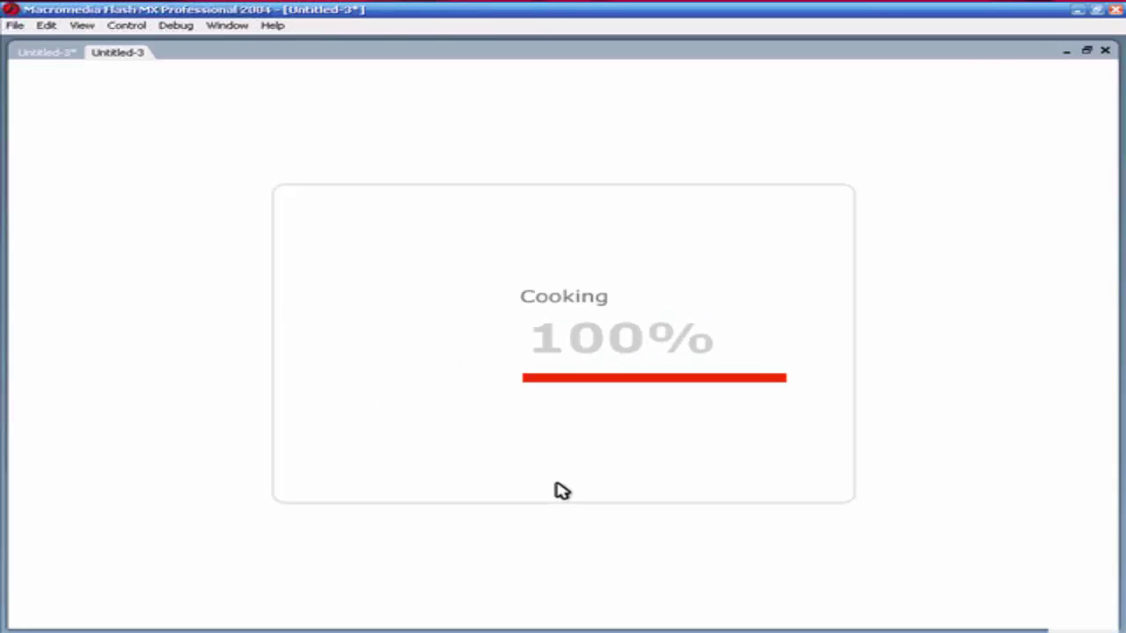
{"action": "key", "text": "ctrl+w"}
{"action": "left_click", "coordinate": [666, 130]}
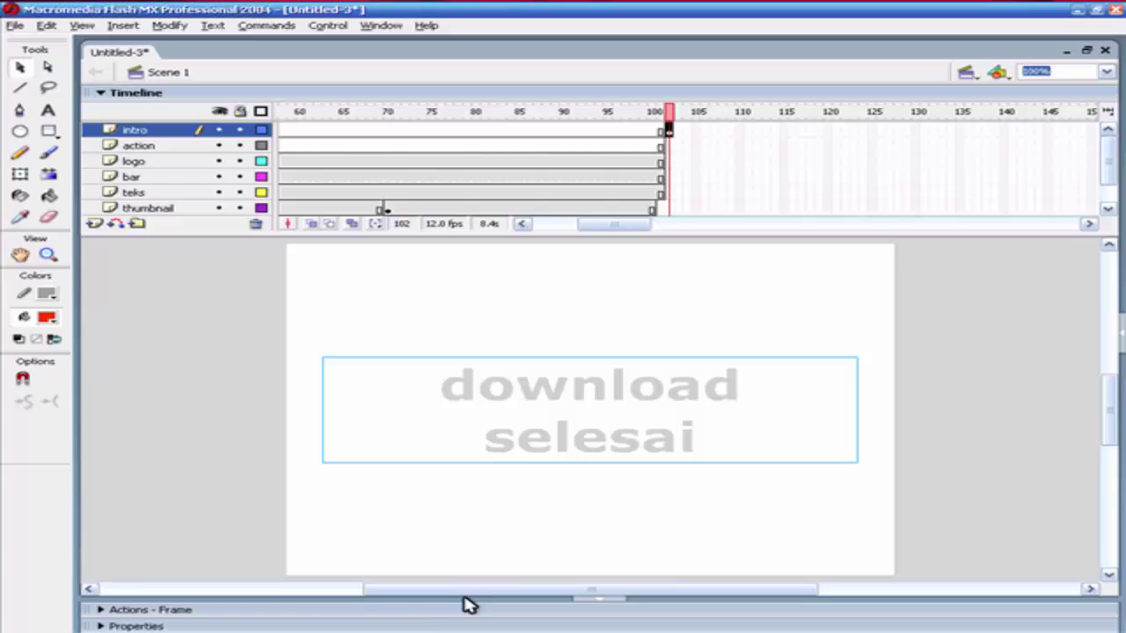
Add stop(); to intro frame 102, then test the movie and close the preview.
{"action": "left_click", "coordinate": [281, 610]}
{"action": "type", "text": "stop"}
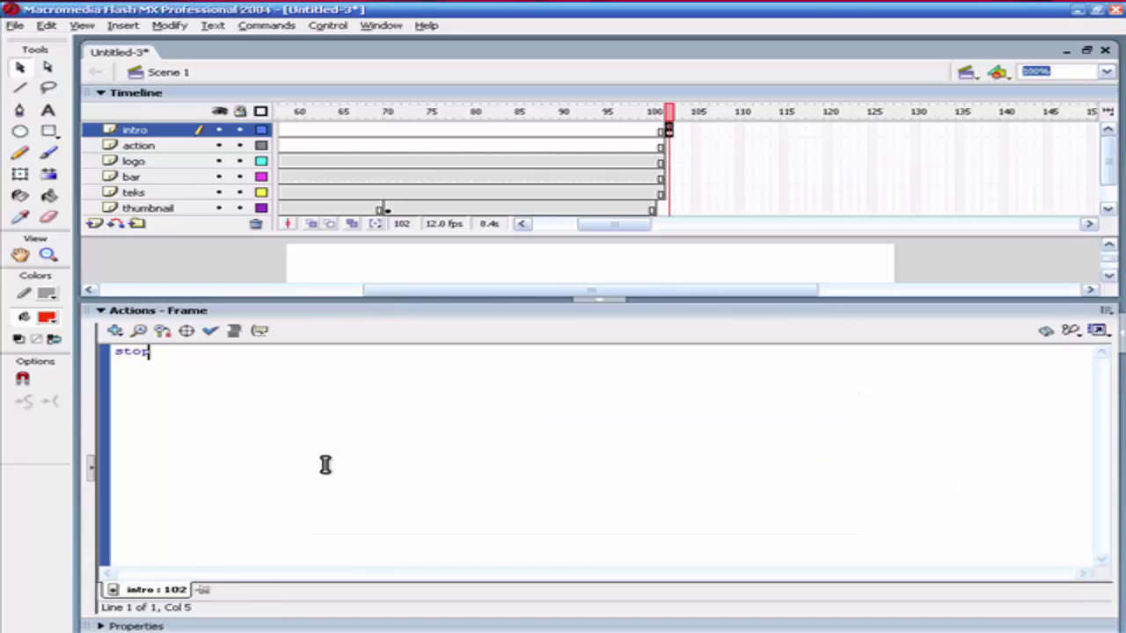
{"action": "type", "text": "();"}
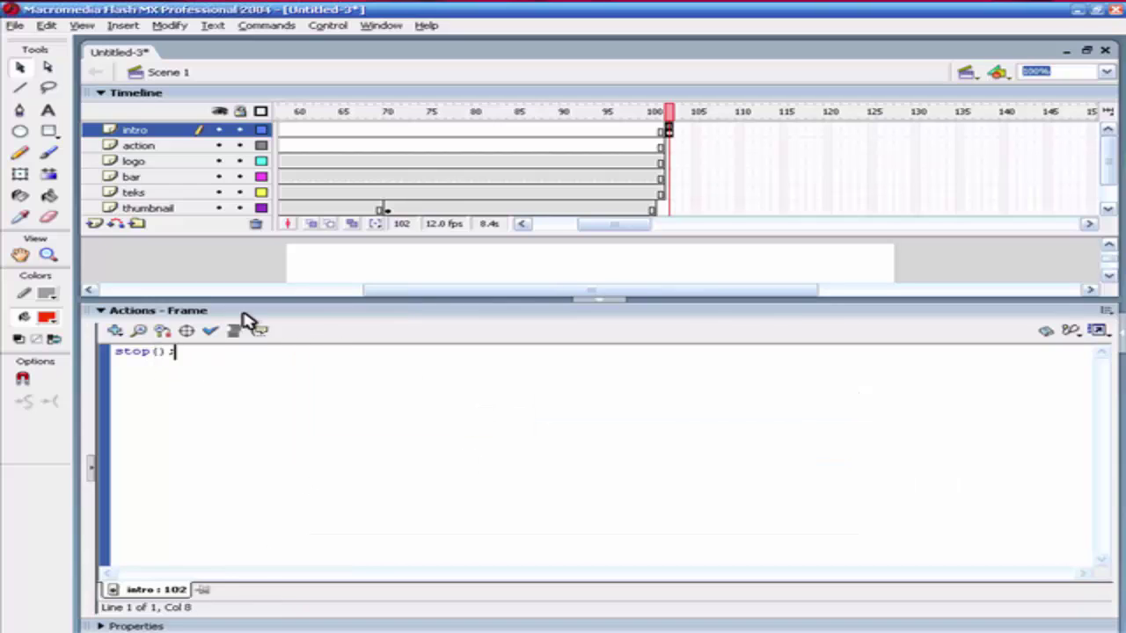
{"action": "left_click", "coordinate": [246, 312]}
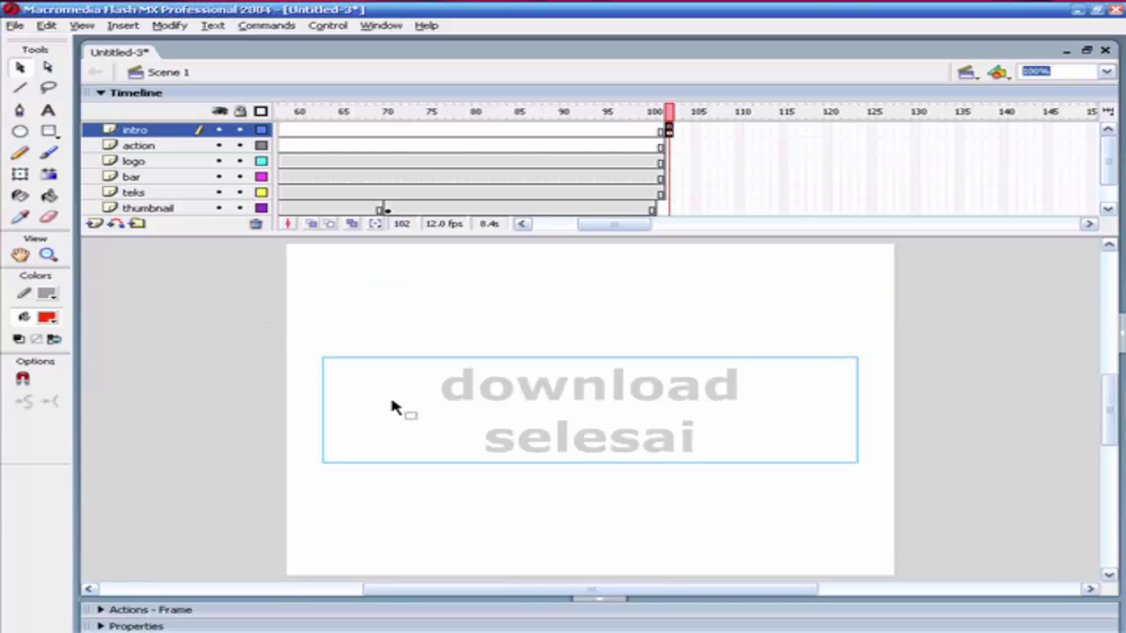
{"action": "key", "text": "ctrl+Return"}
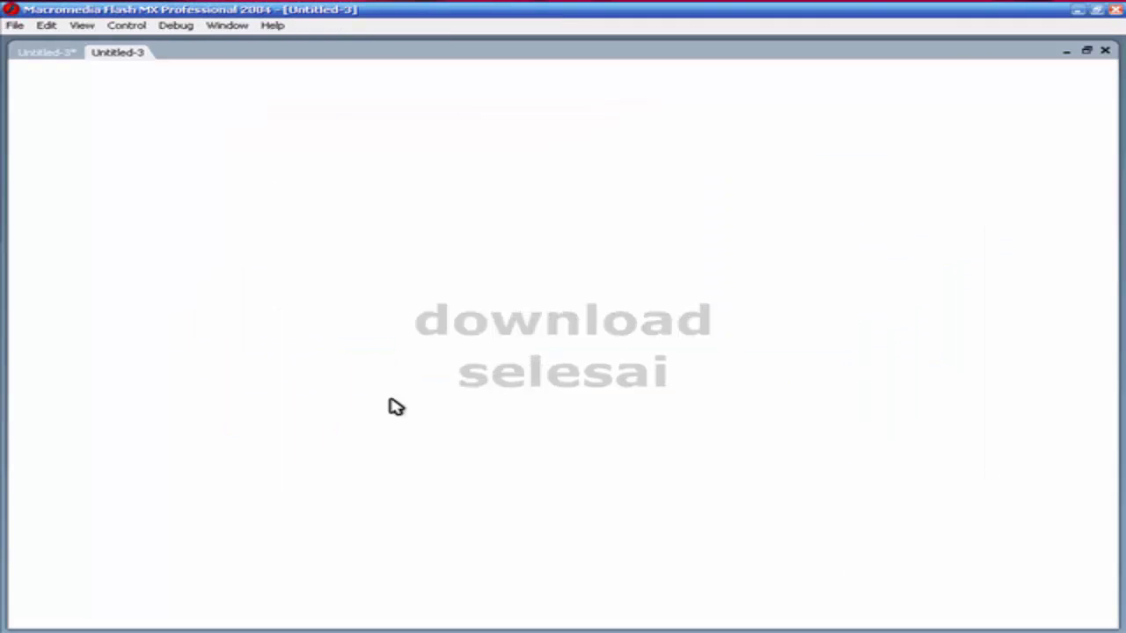
{"action": "key", "text": "ctrl+w"}
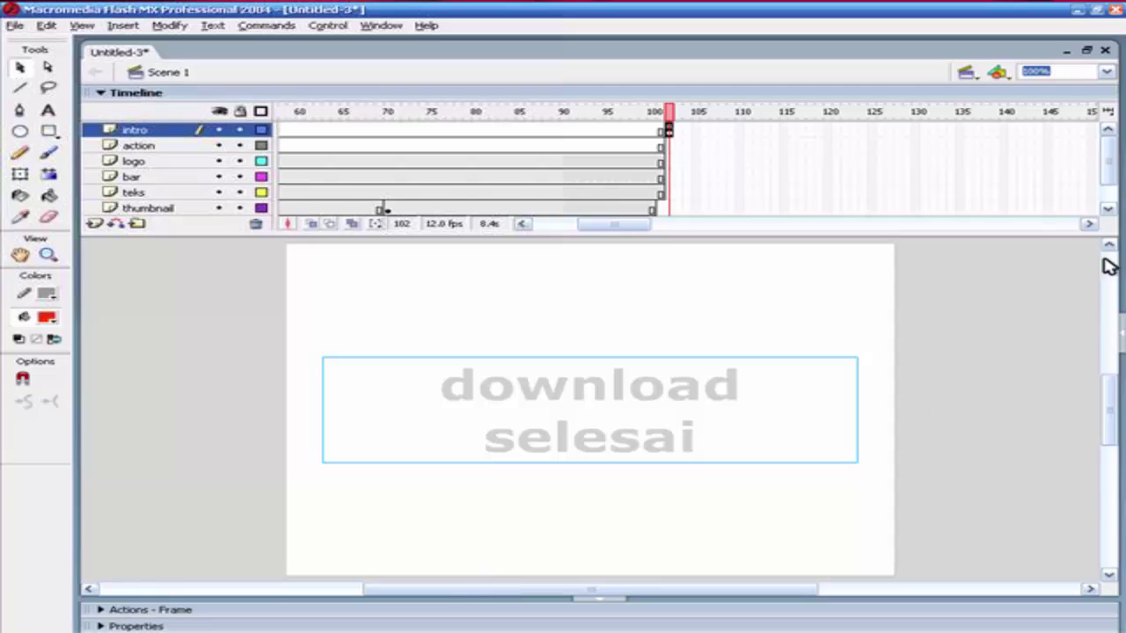
{"action": "left_click_drag", "start_coordinate": [909, 234], "coordinate": [910, 247]}
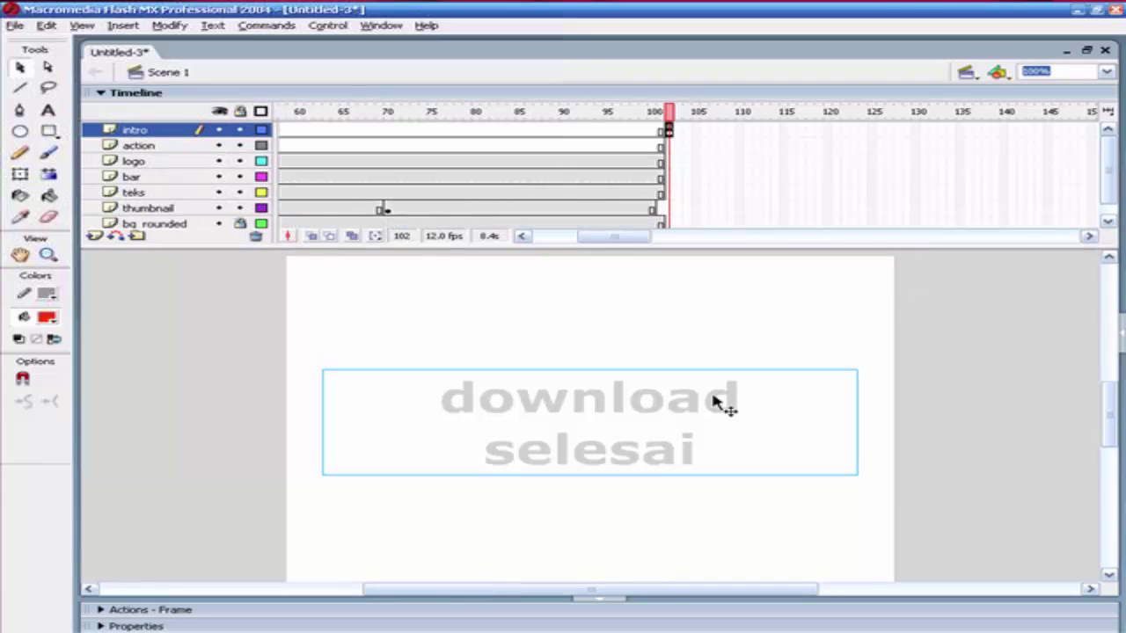
{"action": "key", "text": "ctrl+Return"}
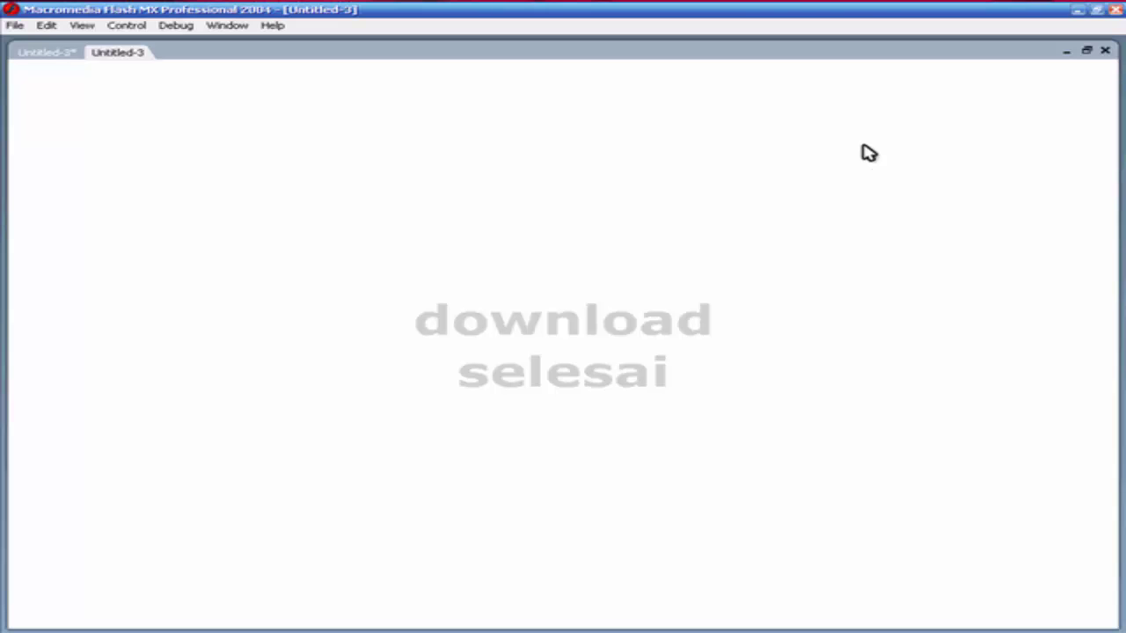
{"action": "left_click", "coordinate": [85, 27]}
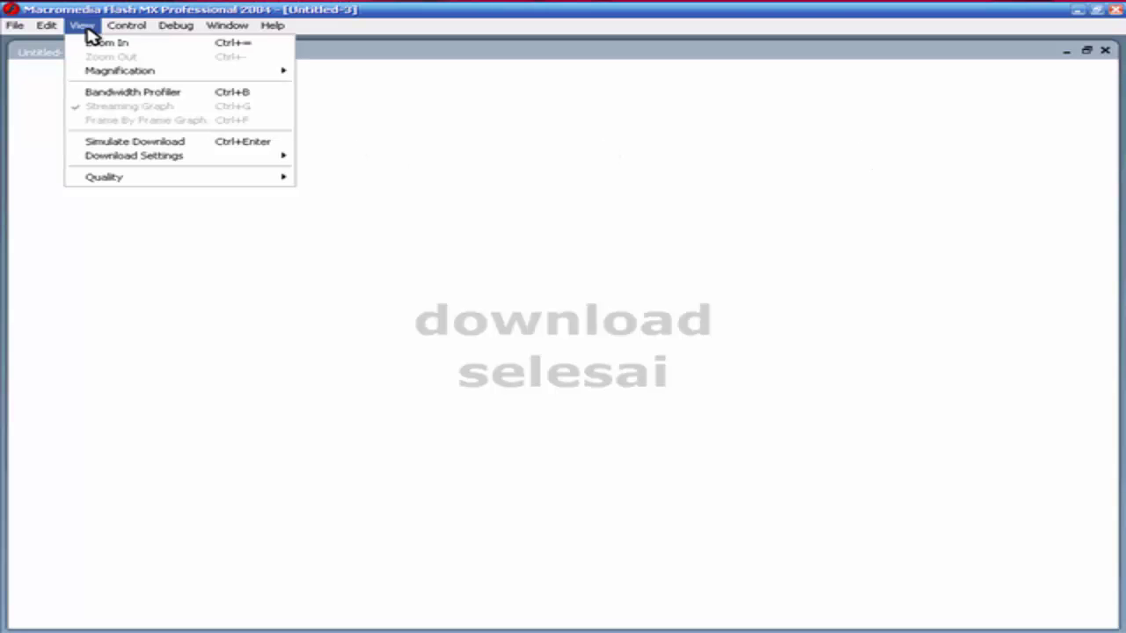
{"action": "mouse_move", "coordinate": [134, 156]}
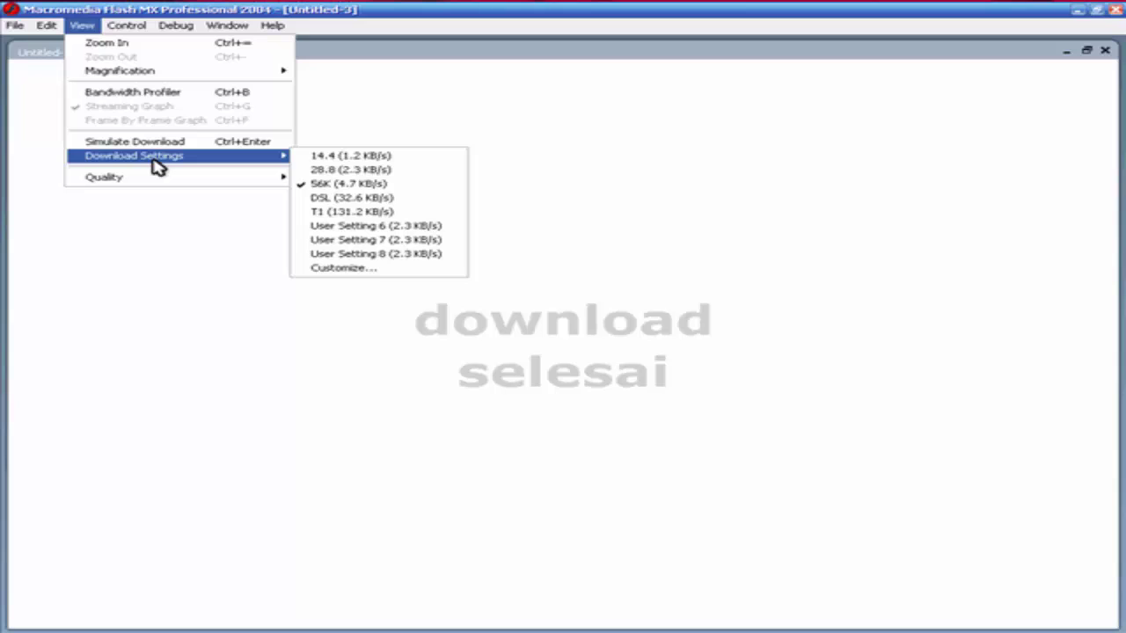
{"action": "left_click", "coordinate": [403, 171]}
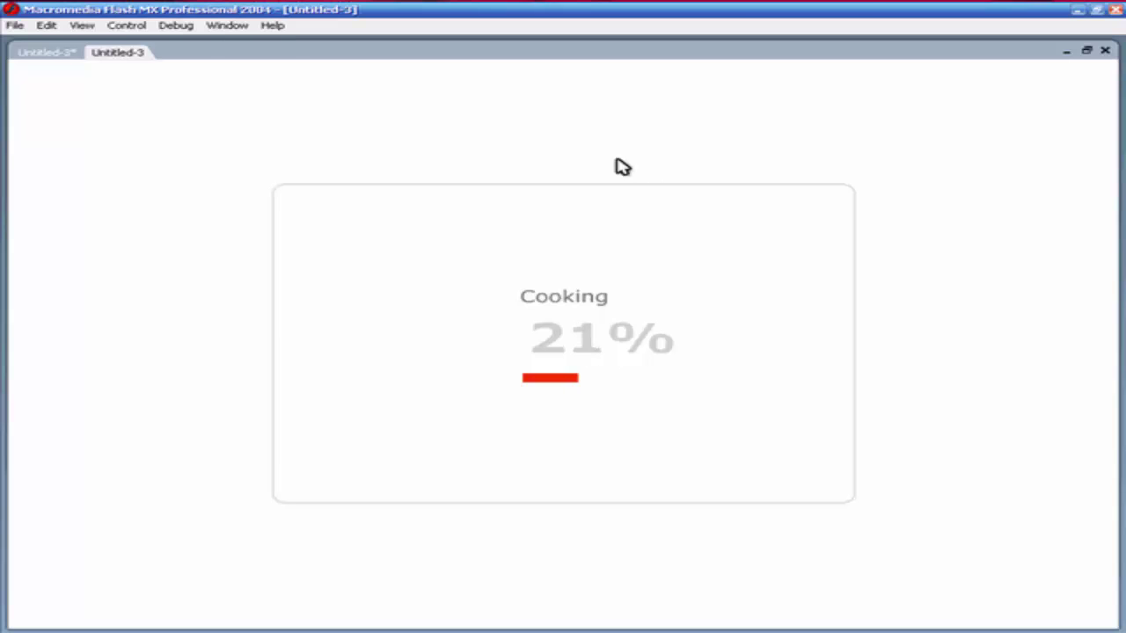
{"action": "left_click", "coordinate": [82, 27]}
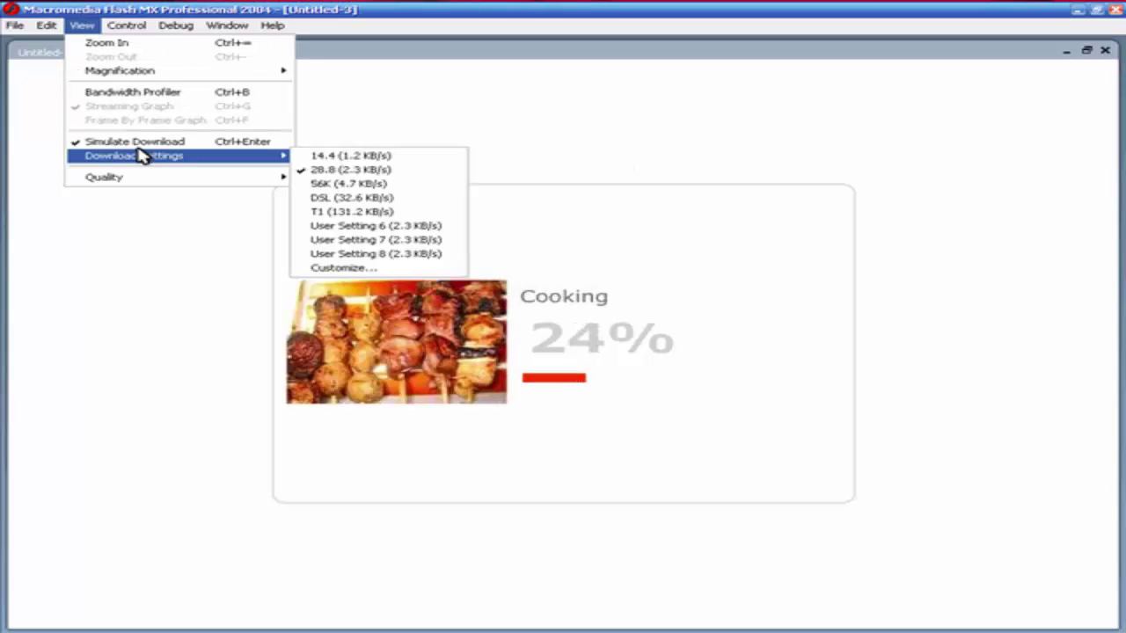
{"action": "left_click", "coordinate": [400, 212]}
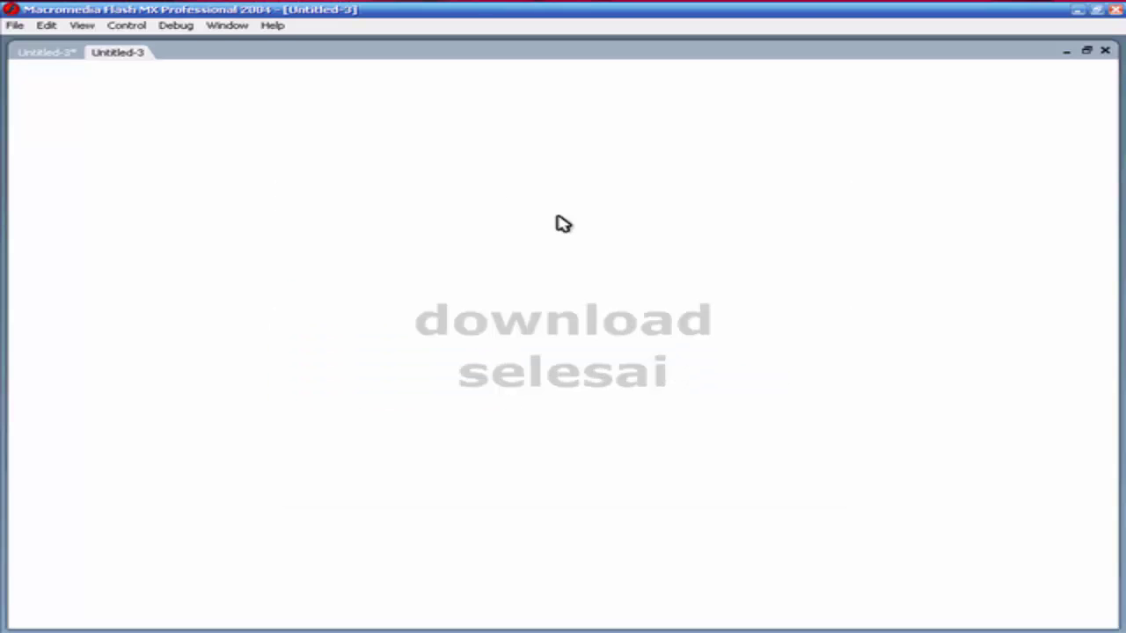
{"action": "left_click", "coordinate": [77, 26]}
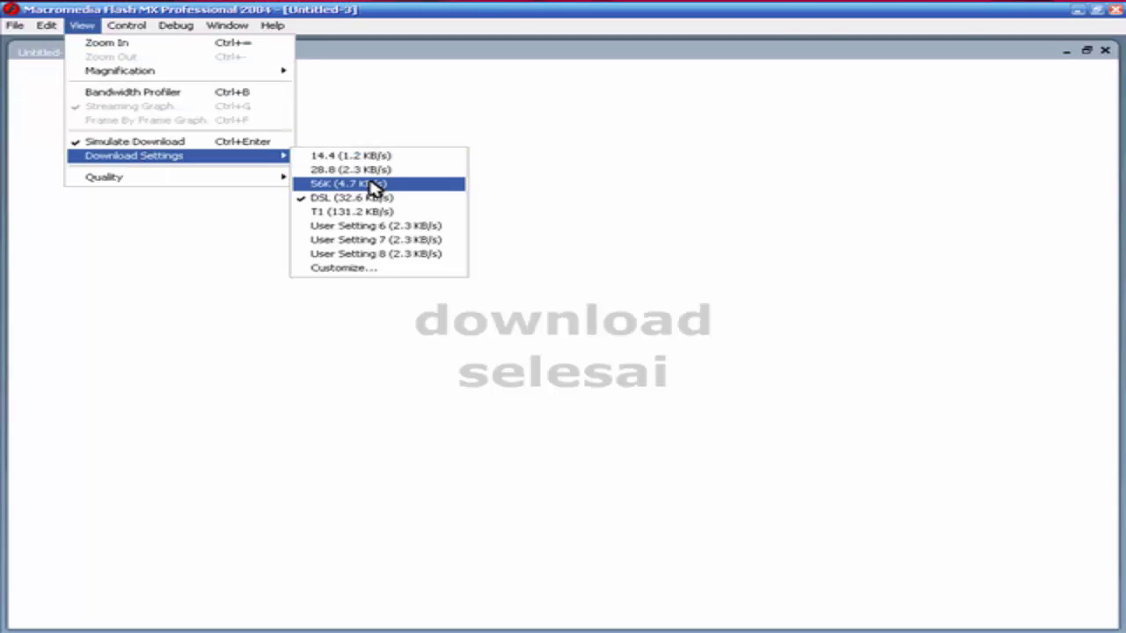
{"action": "left_click", "coordinate": [372, 186]}
{"action": "key", "text": "ctrl+Return"}
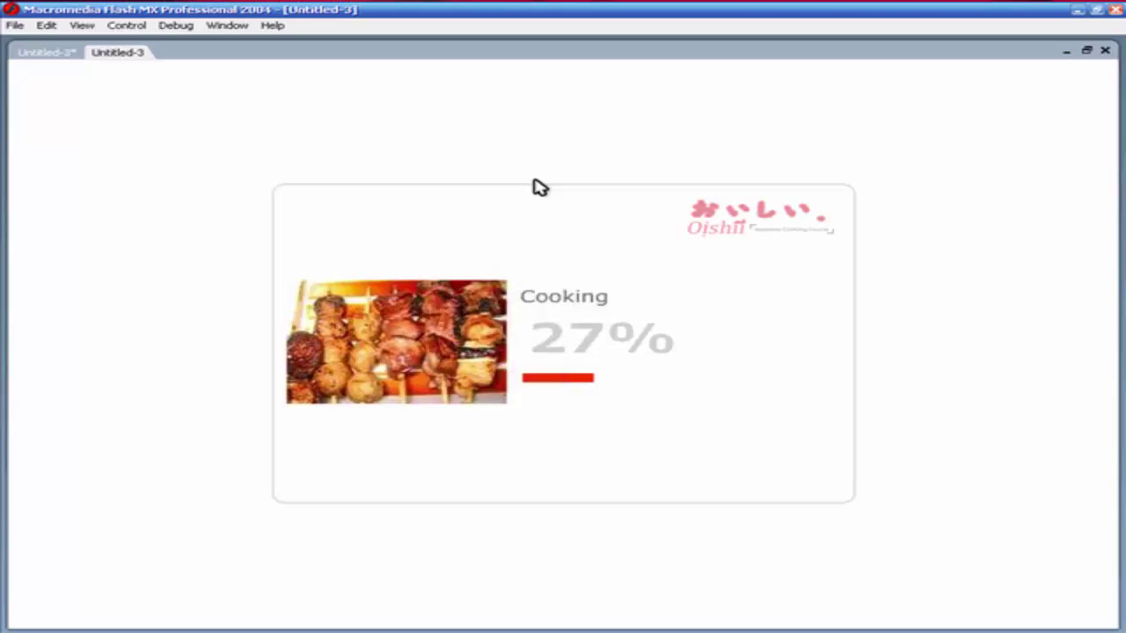
{"action": "key", "text": "ctrl+w"}
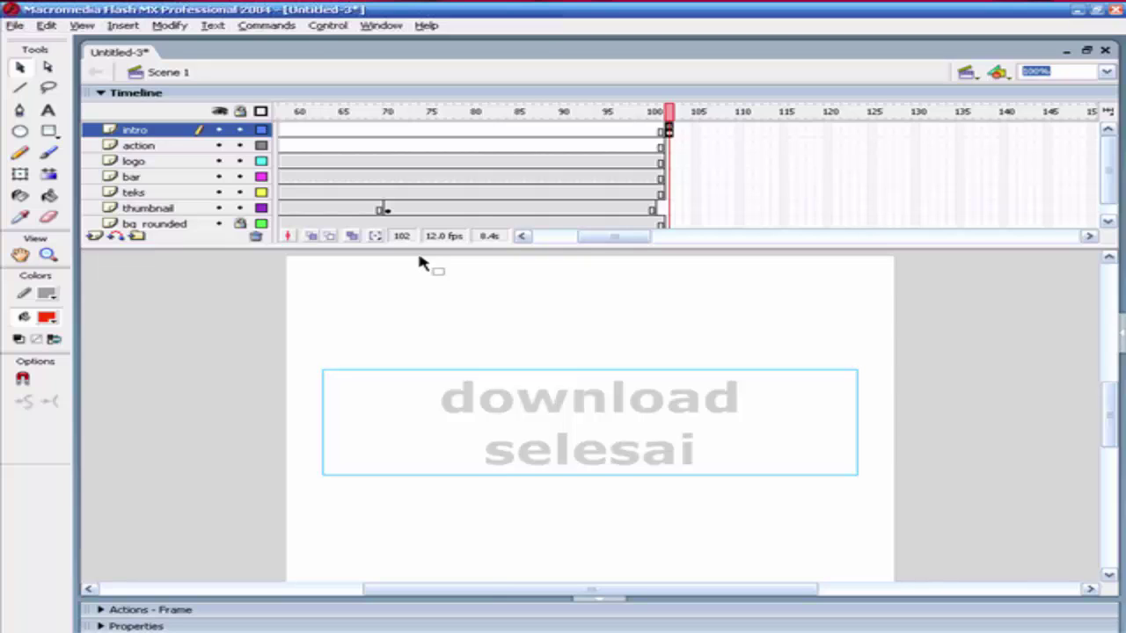
{"action": "left_click_drag", "start_coordinate": [613, 239], "coordinate": [581, 239]}
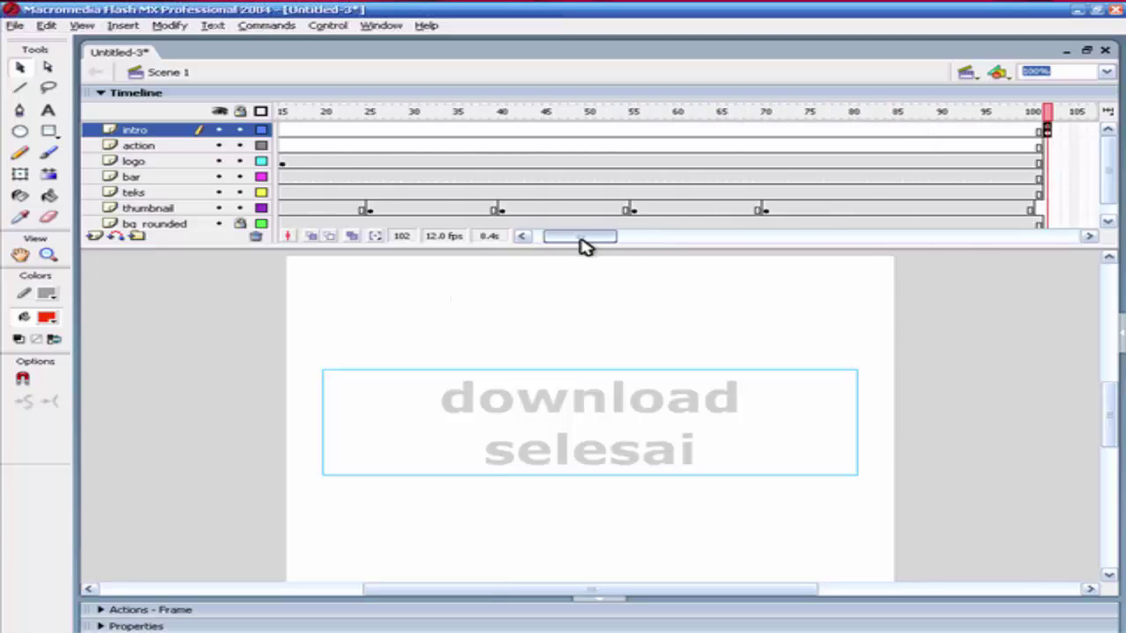